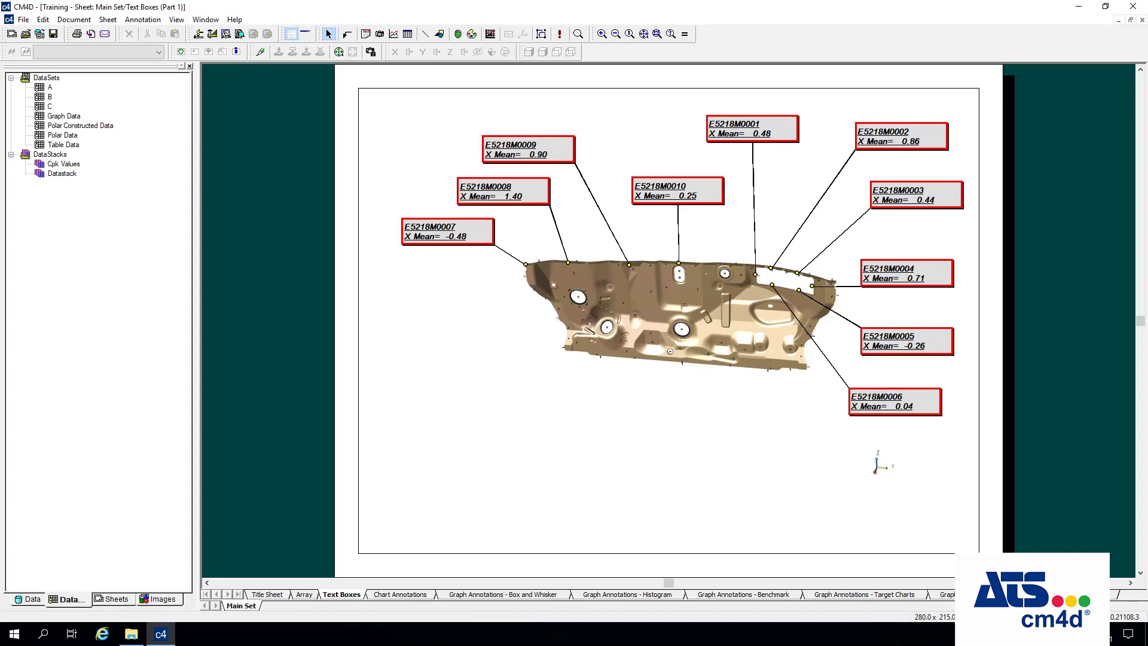
pyautogui.click(470, 233)
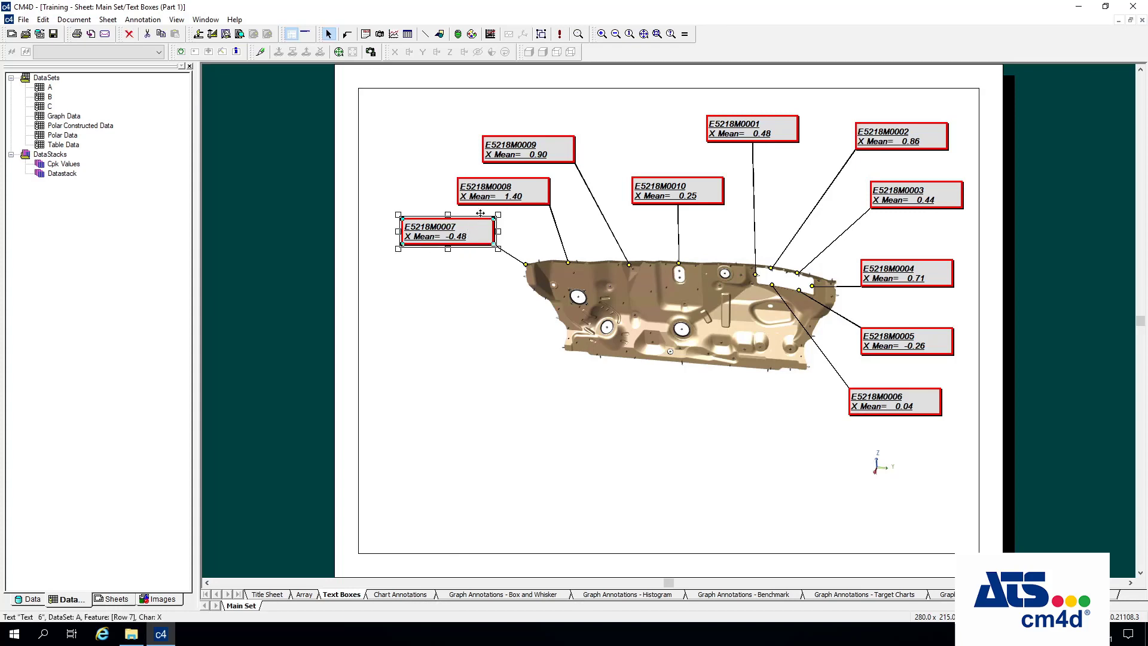
pyautogui.click(518, 198)
pyautogui.click(548, 144)
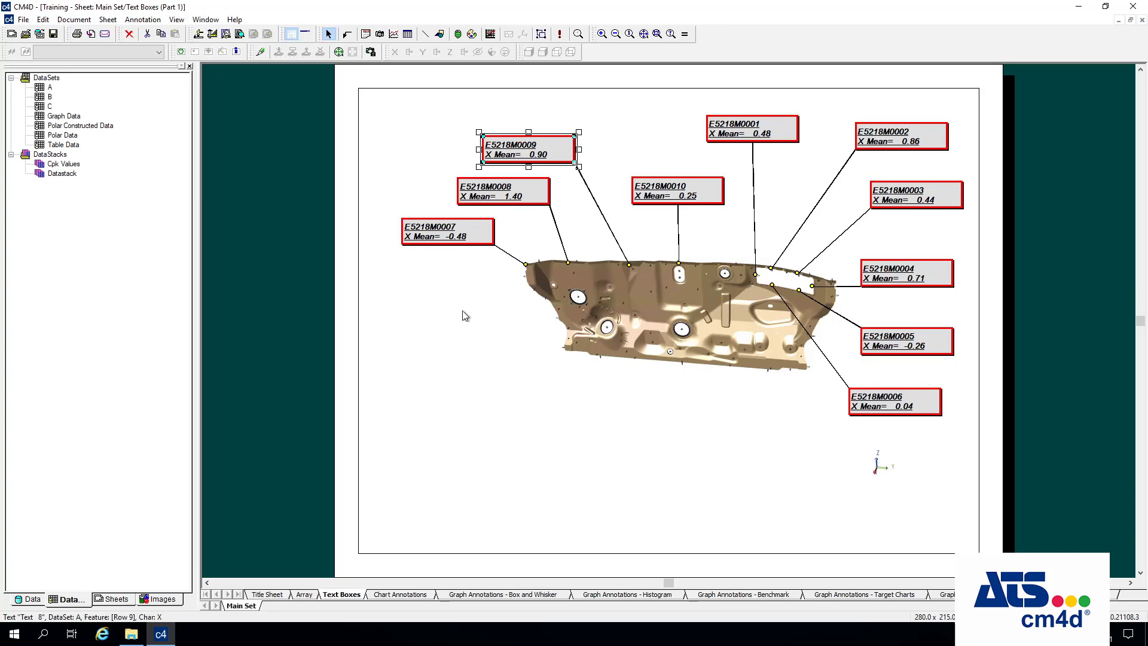
pyautogui.click(454, 234)
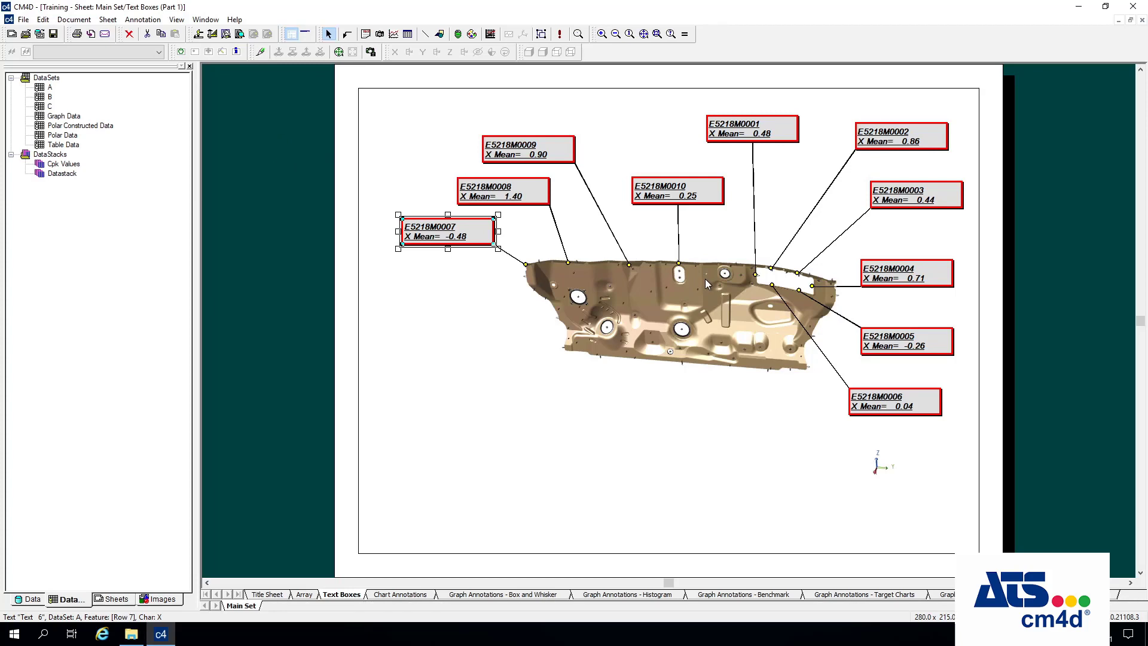
pyautogui.press('Tab')
pyautogui.press('Tab')
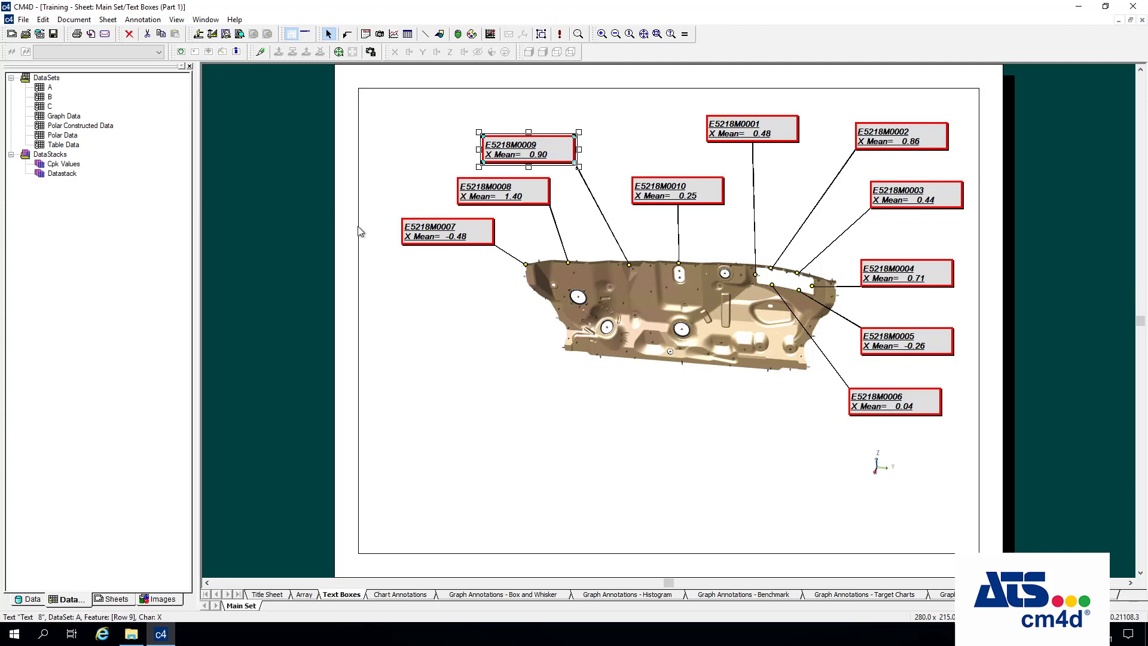
# Display the data source settings of the E5218M0007 text box
pyautogui.click(50, 87)
pyautogui.rightClick(442, 235)
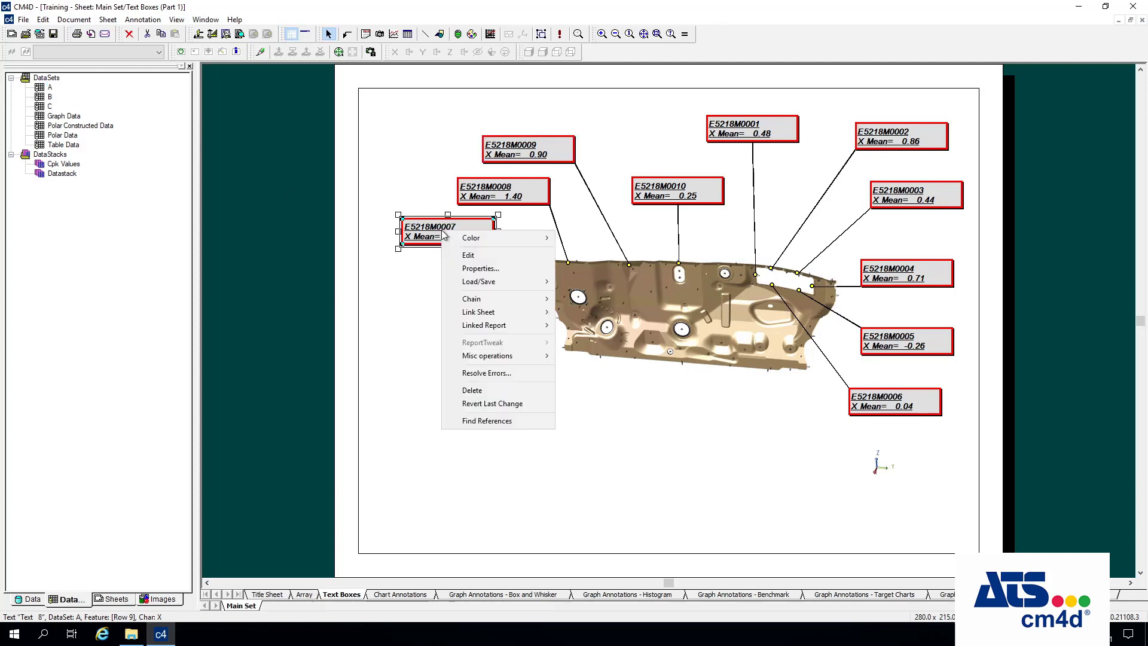
pyautogui.click(478, 269)
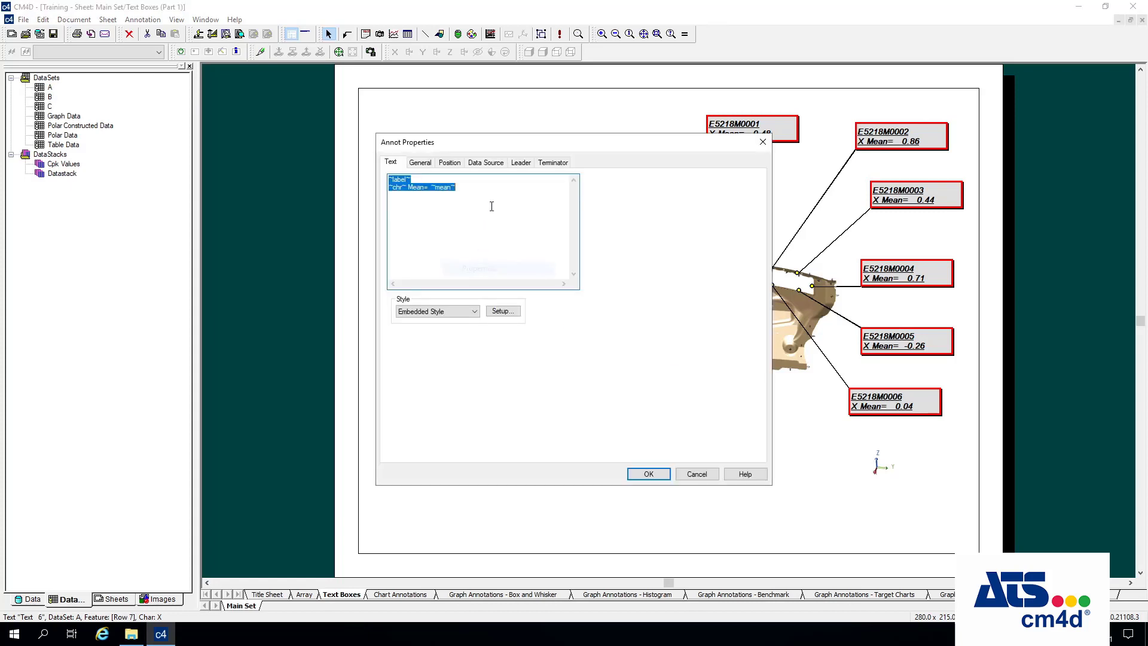
pyautogui.click(485, 162)
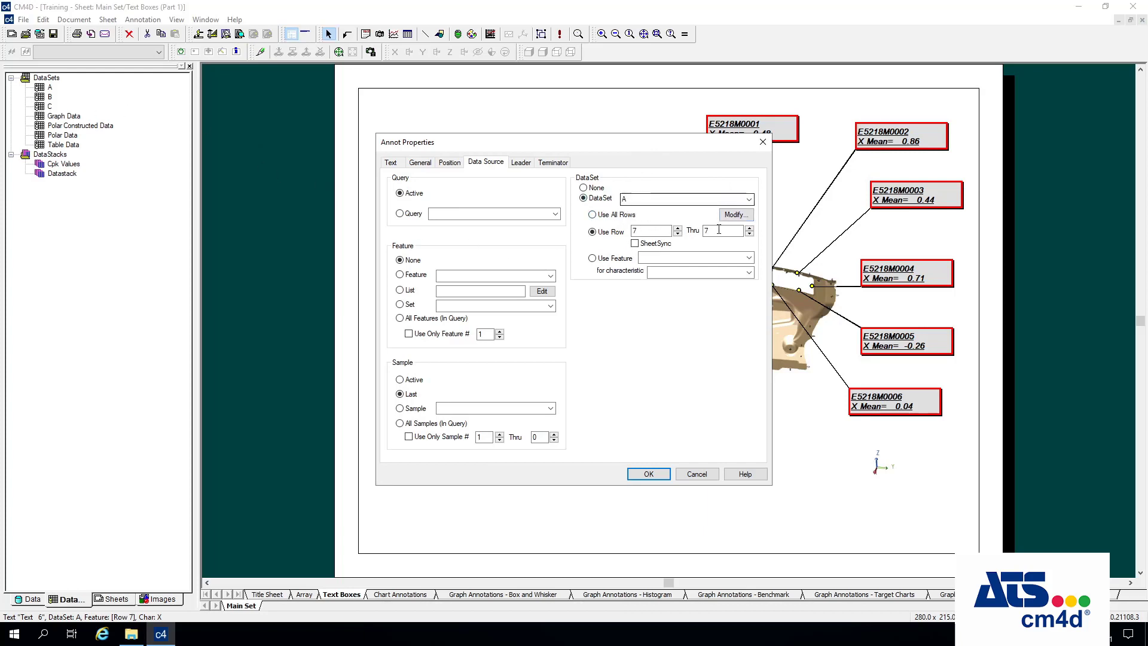
# Examine the available Trigger 1 event conditions of dataset A, leaving both the dataset and text box settings unsaved
pyautogui.click(746, 218)
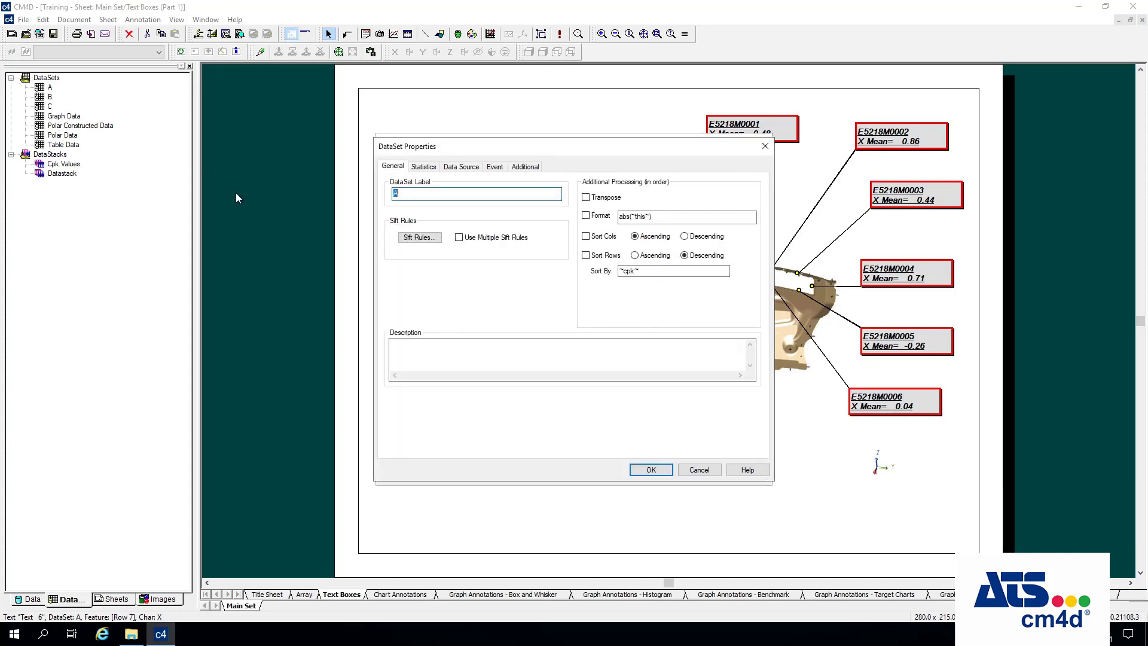
pyautogui.click(503, 166)
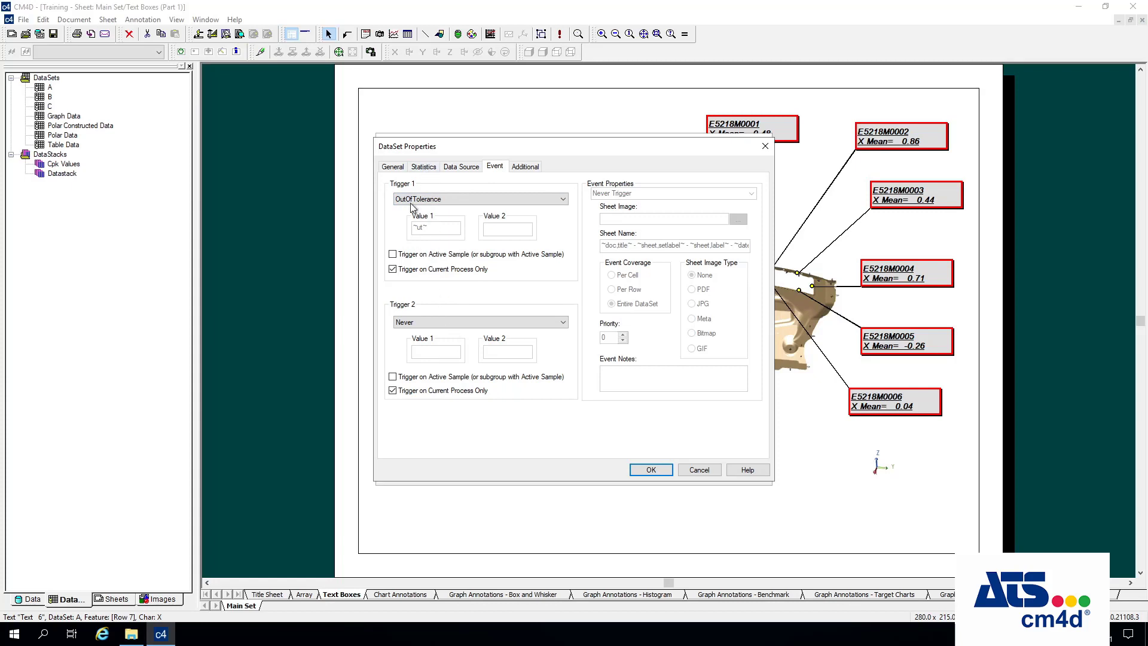
pyautogui.click(447, 200)
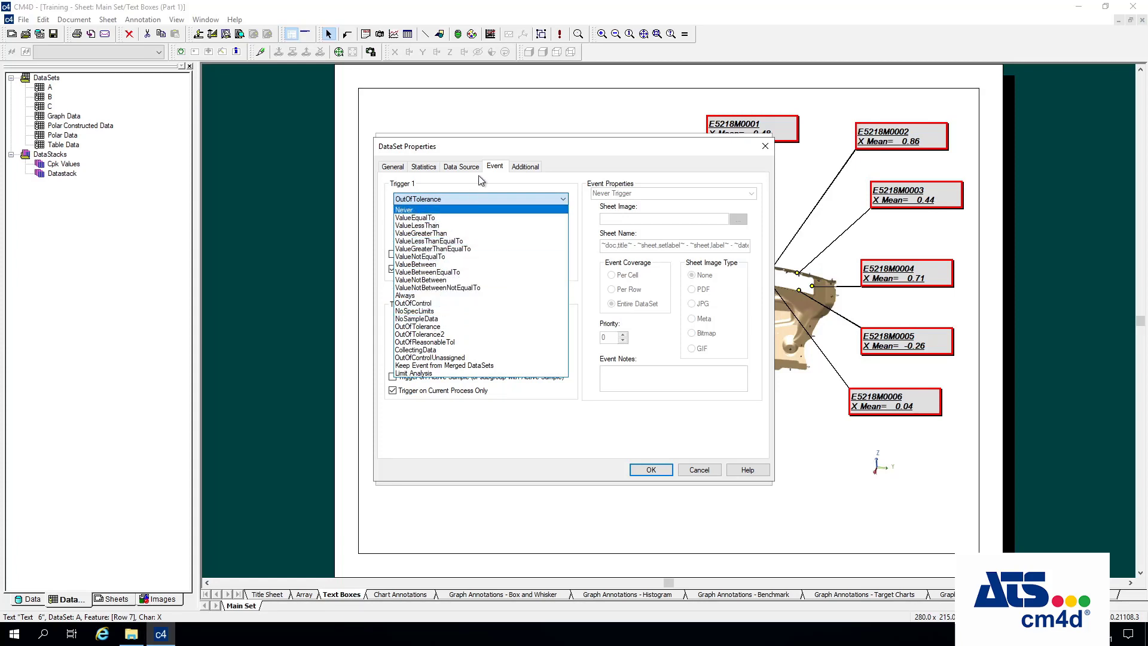
pyautogui.click(436, 185)
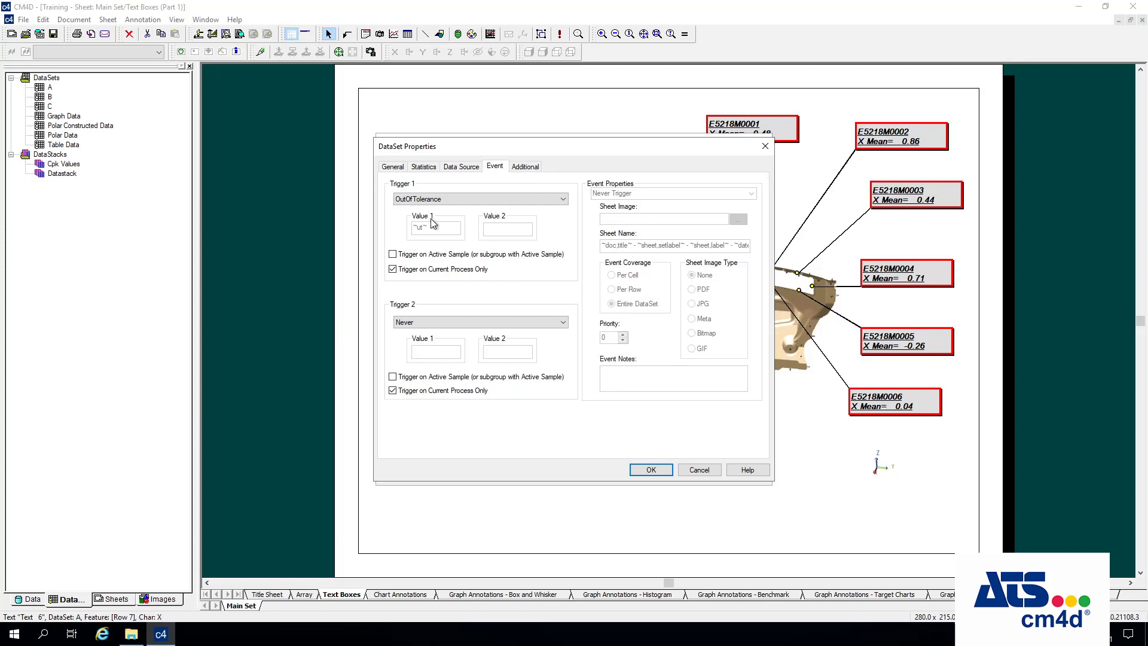
pyautogui.click(709, 470)
pyautogui.click(709, 471)
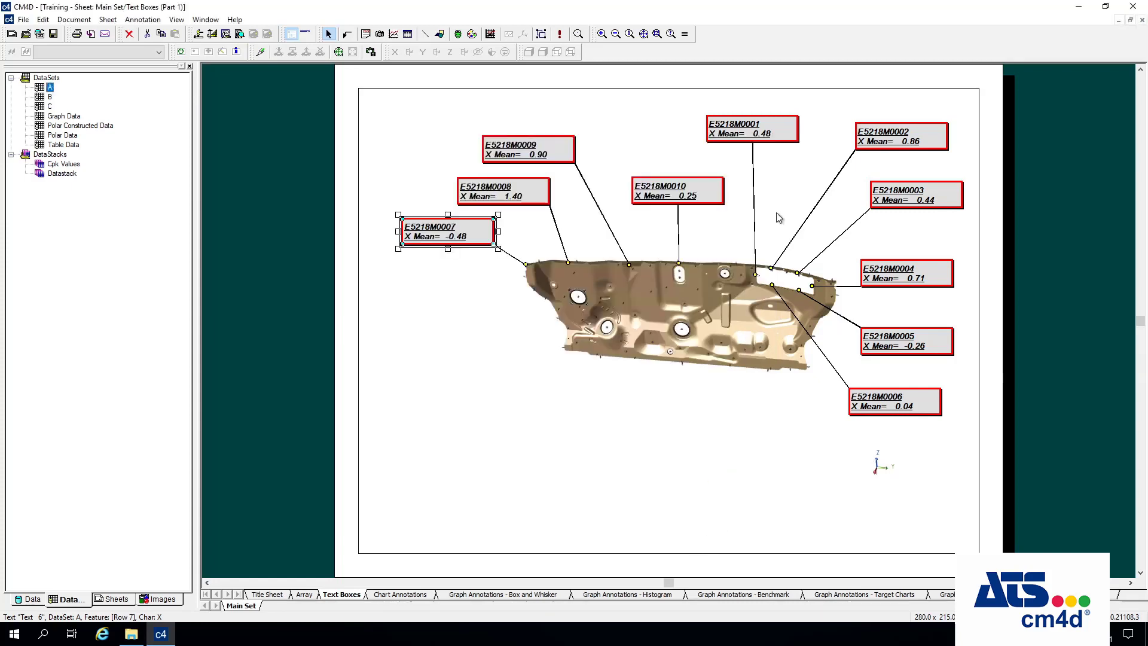
pyautogui.click(488, 192)
pyautogui.click(558, 149)
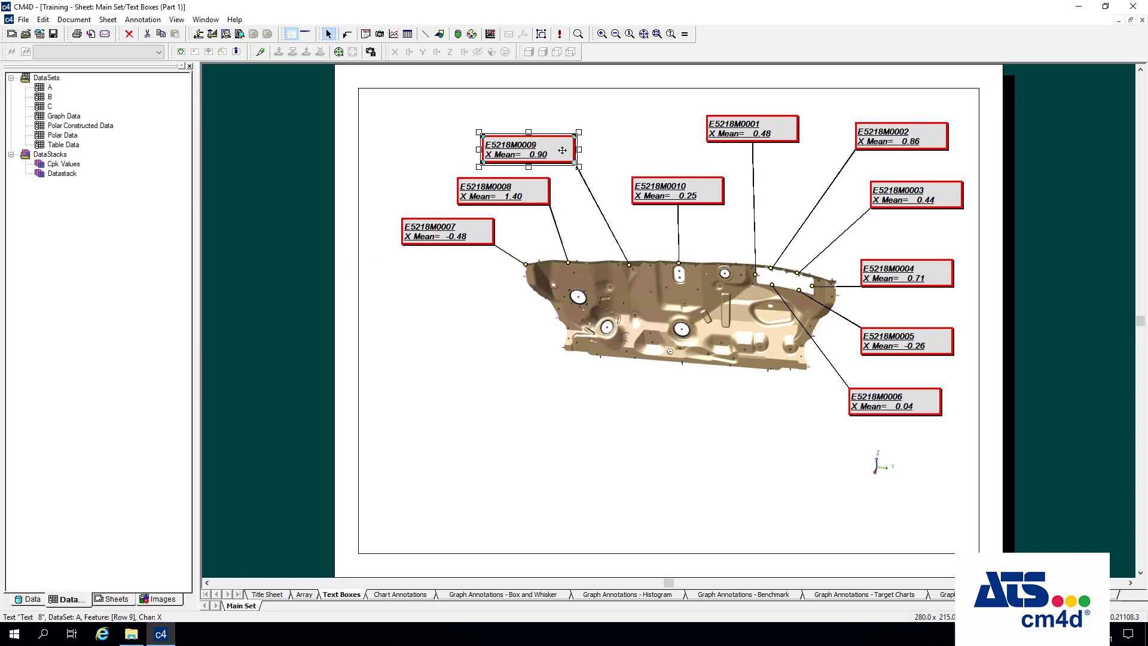
pyautogui.click(777, 125)
pyautogui.click(918, 128)
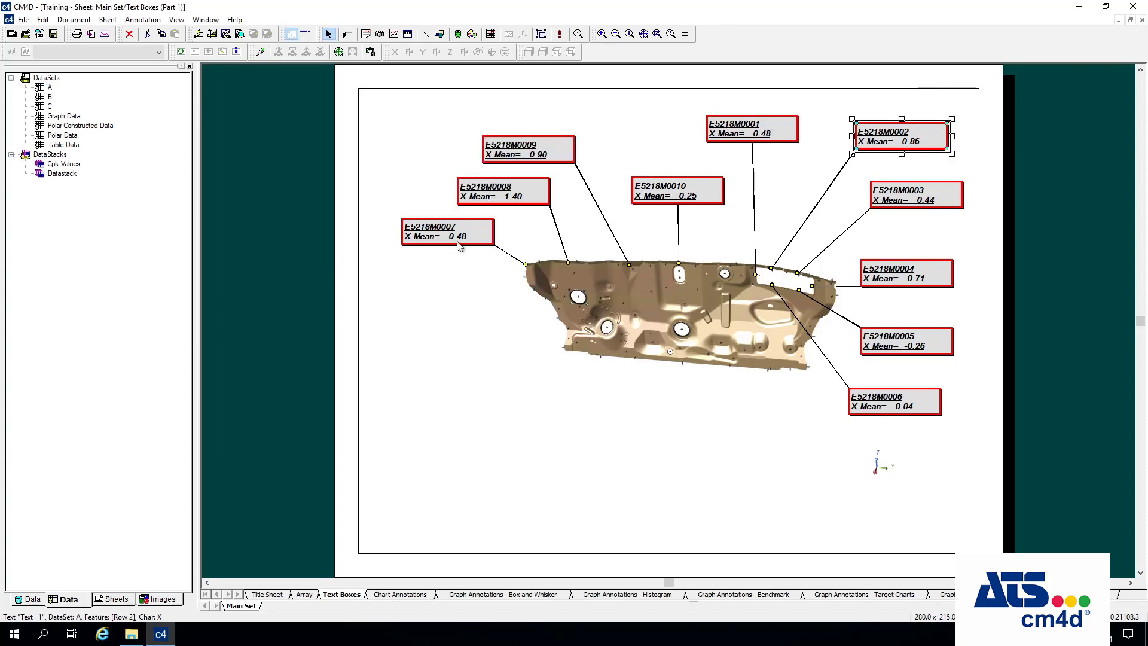
# Set the E5218M0007 text box to Only Draw on Trigger 1 in its general annotation properties
pyautogui.click(467, 224)
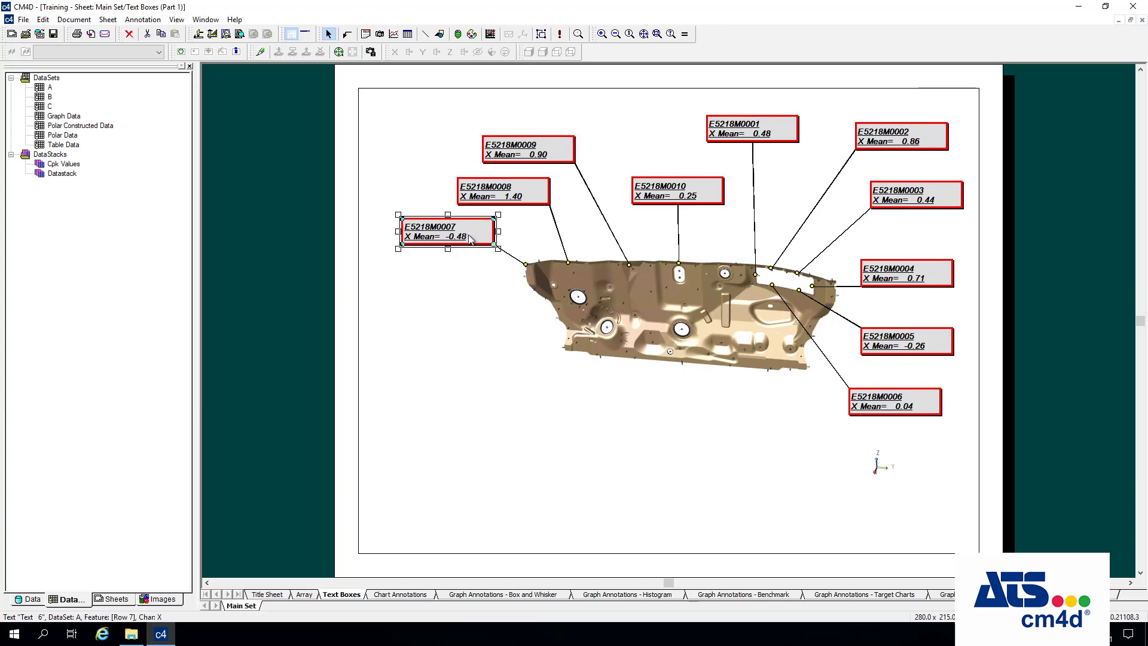
pyautogui.rightClick(469, 235)
pyautogui.click(515, 275)
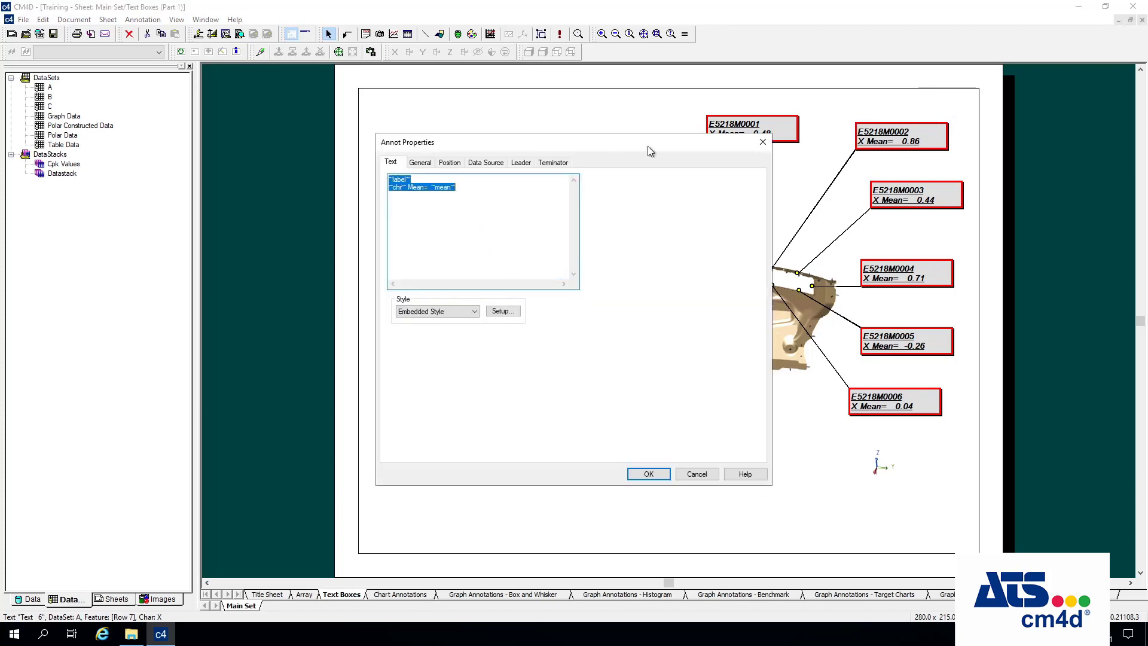
pyautogui.moveTo(647, 146); pyautogui.dragTo(674, 264)
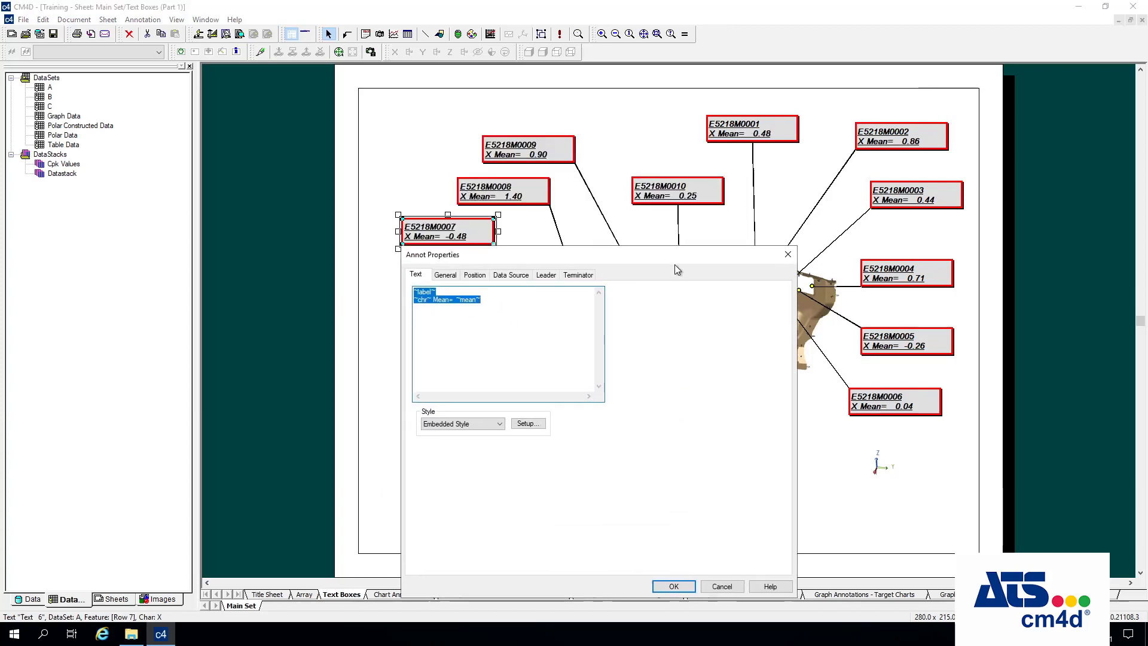
pyautogui.click(447, 281)
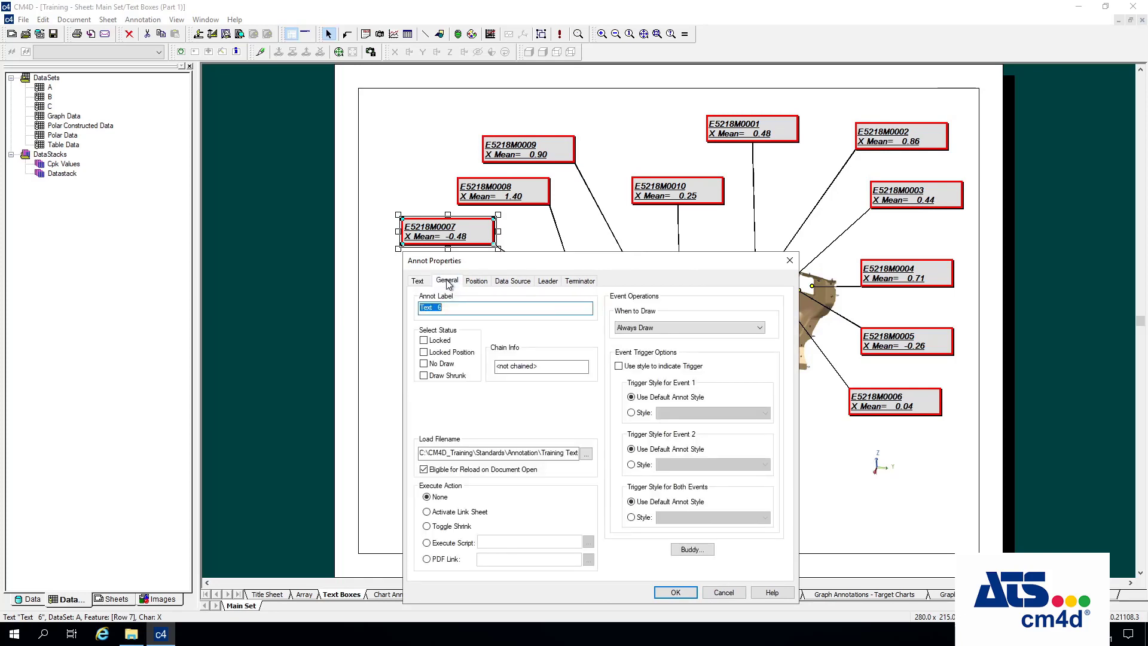
pyautogui.moveTo(623, 263); pyautogui.dragTo(651, 176)
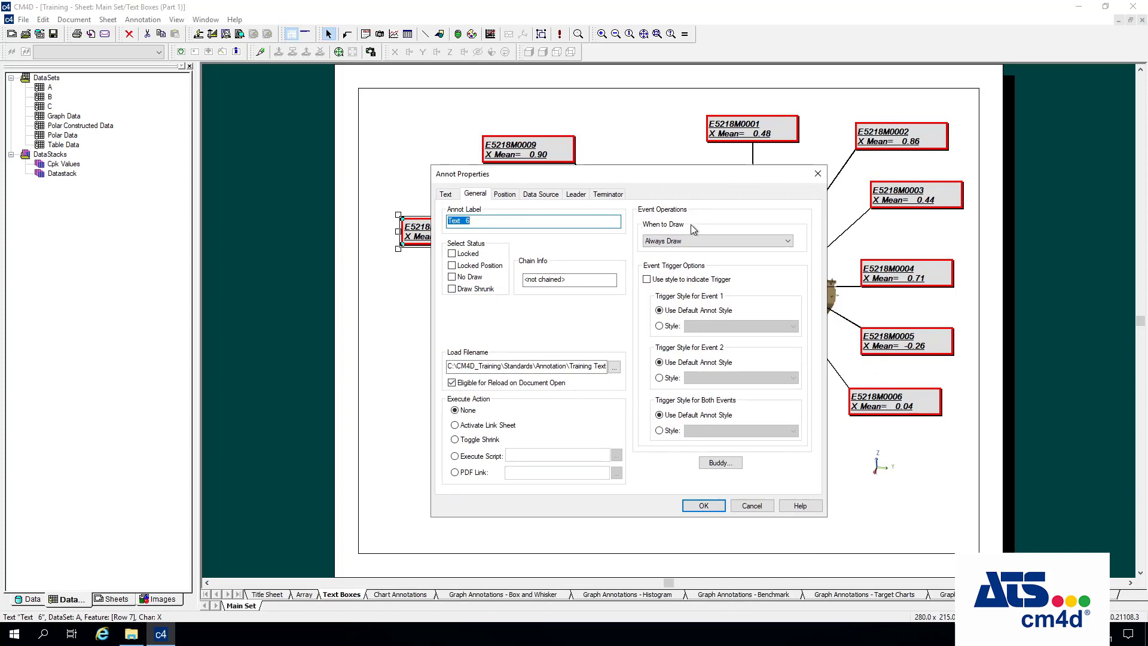
pyautogui.moveTo(697, 177); pyautogui.dragTo(714, 264)
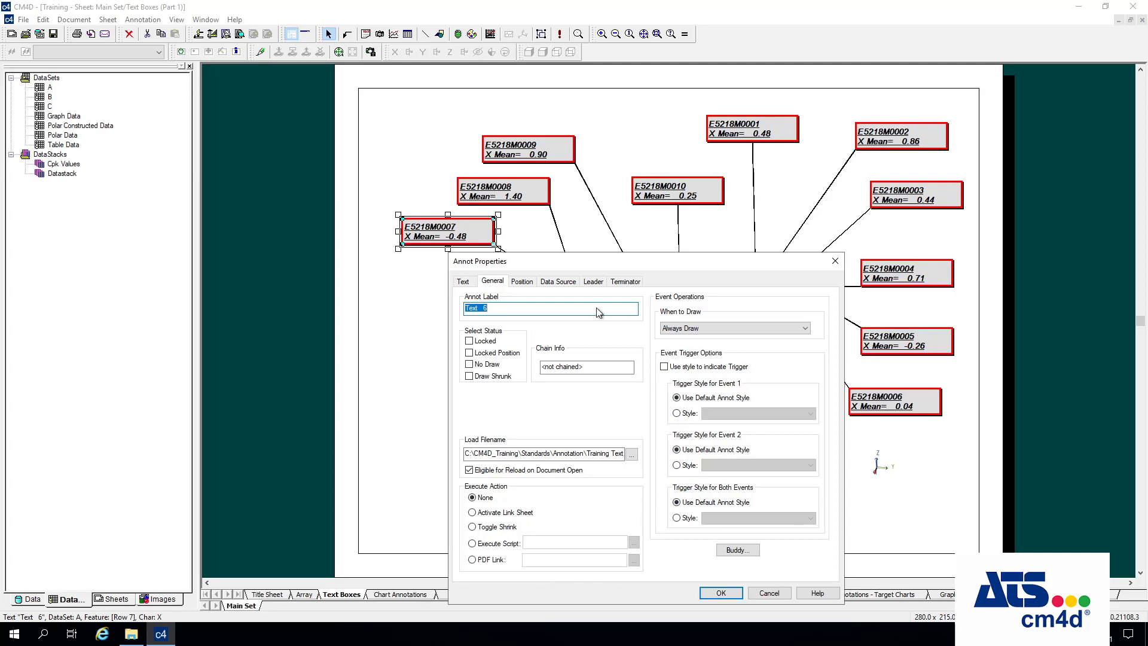
pyautogui.click(686, 329)
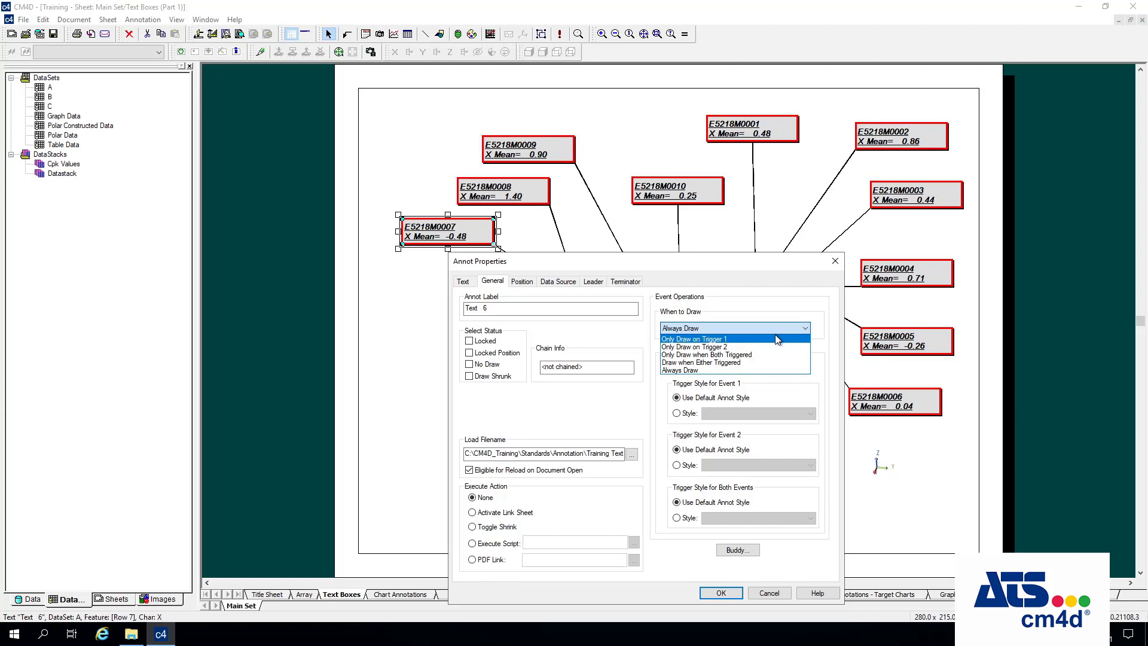
pyautogui.click(725, 339)
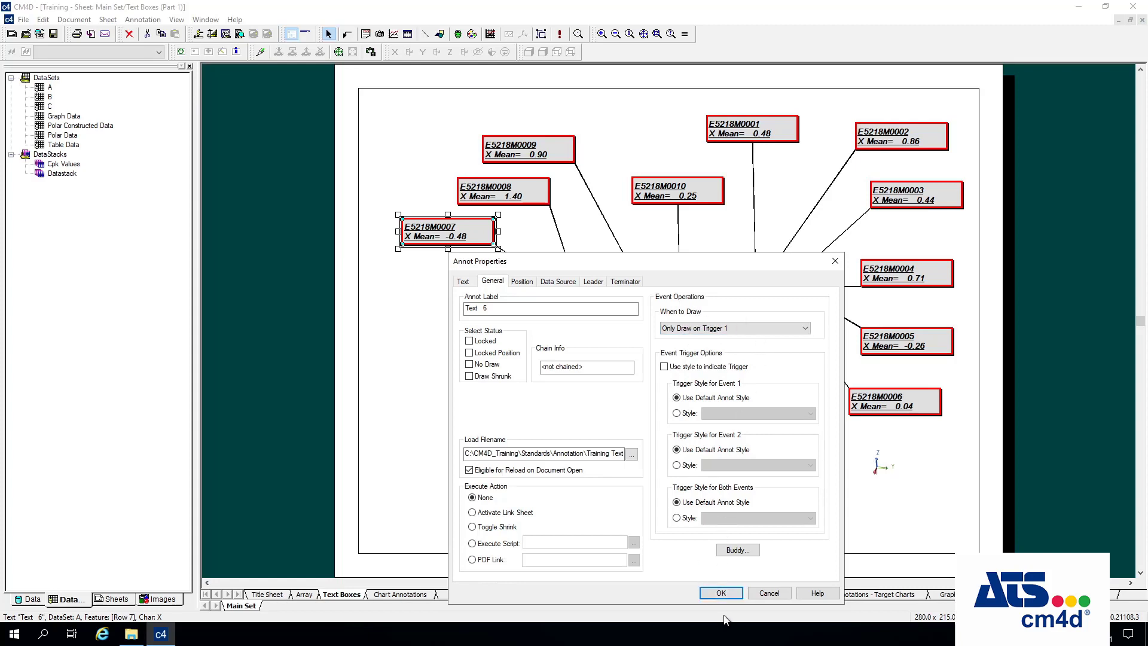
pyautogui.click(721, 593)
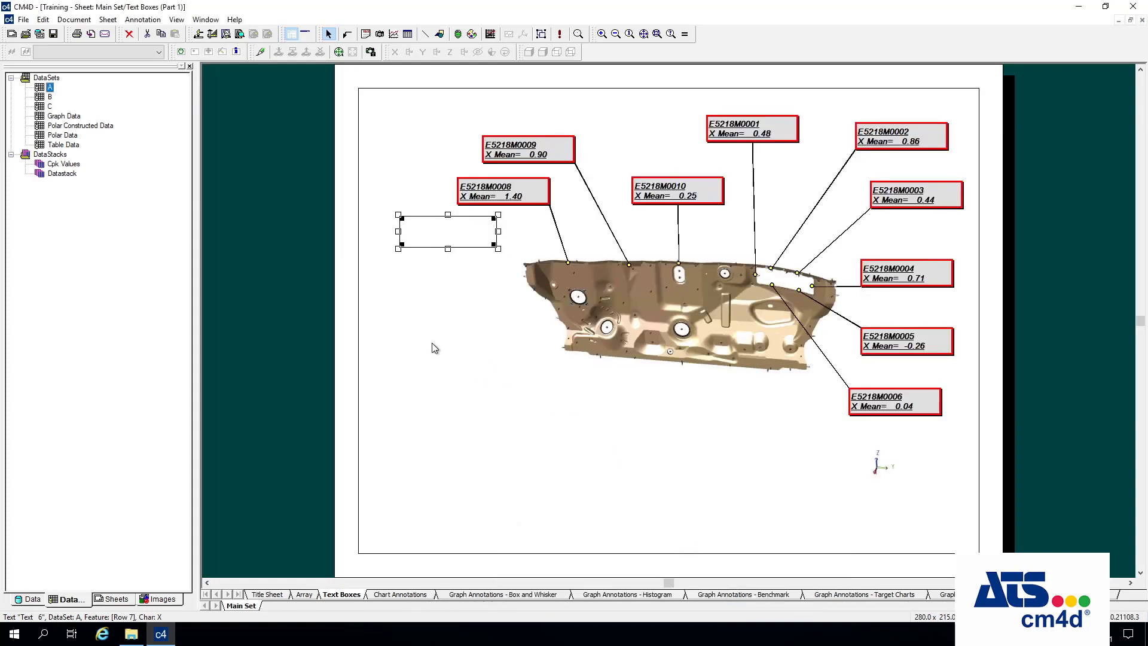
pyautogui.click(438, 312)
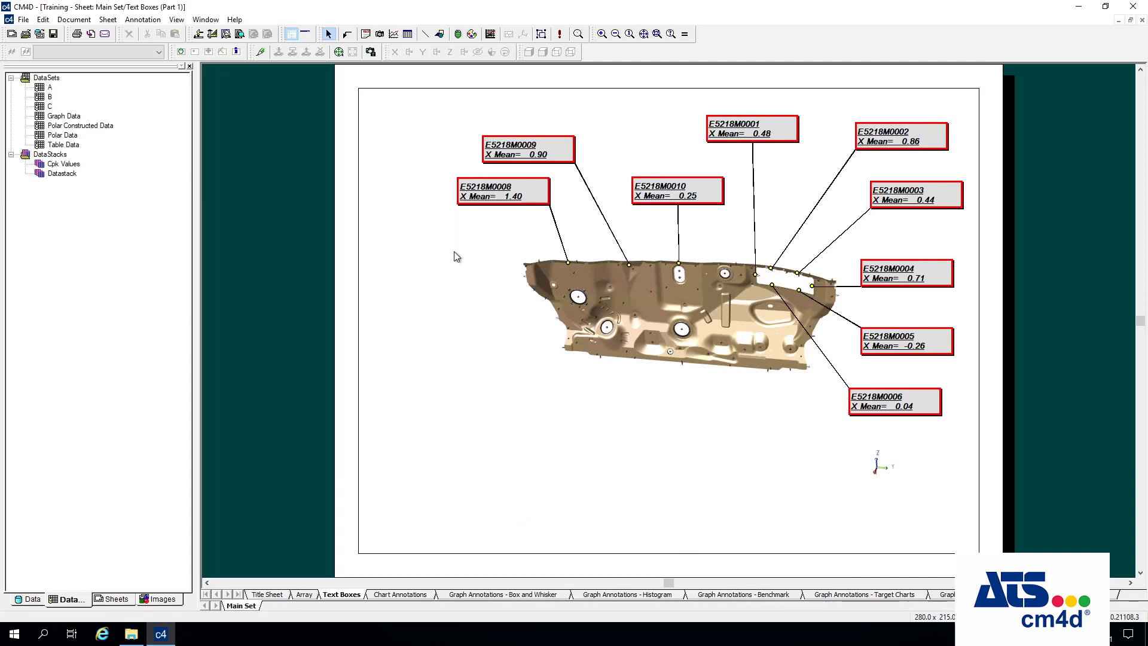
# Check the event trigger settings of dataset A, the source of the E5218M0007 text box
pyautogui.click(440, 227)
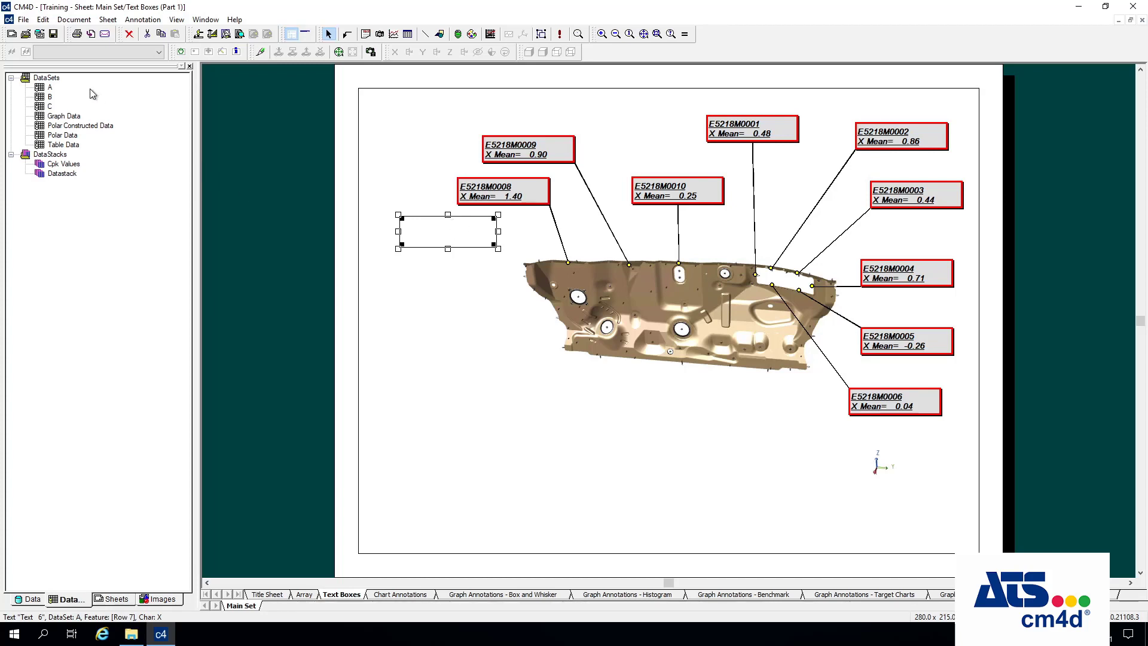
pyautogui.doubleClick(45, 87)
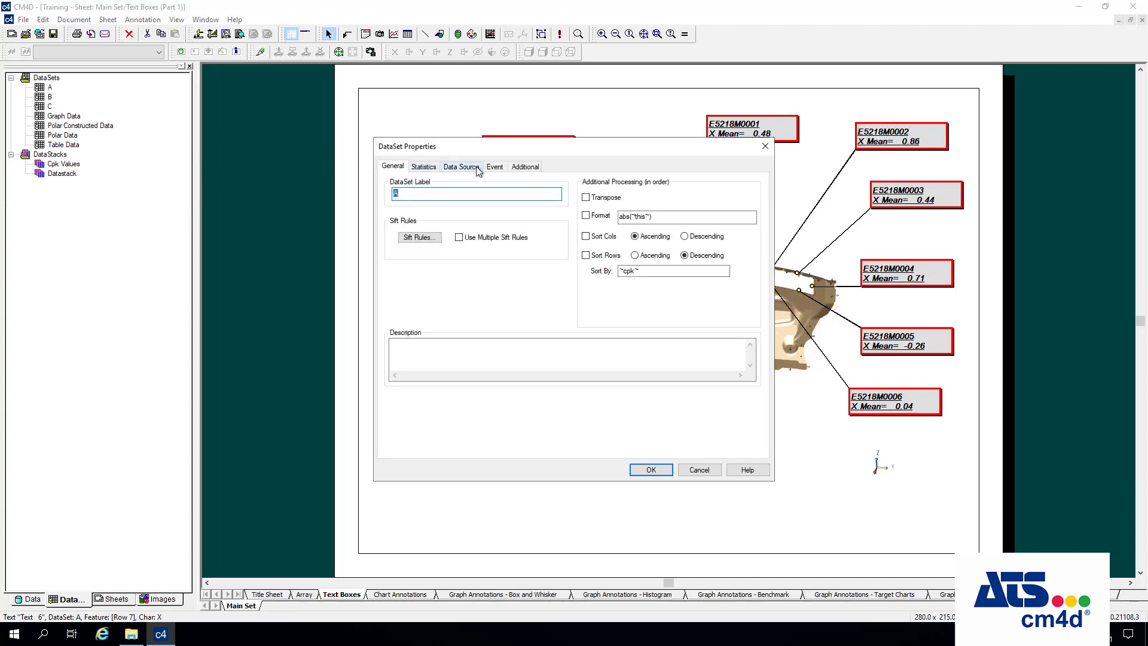
pyautogui.click(495, 167)
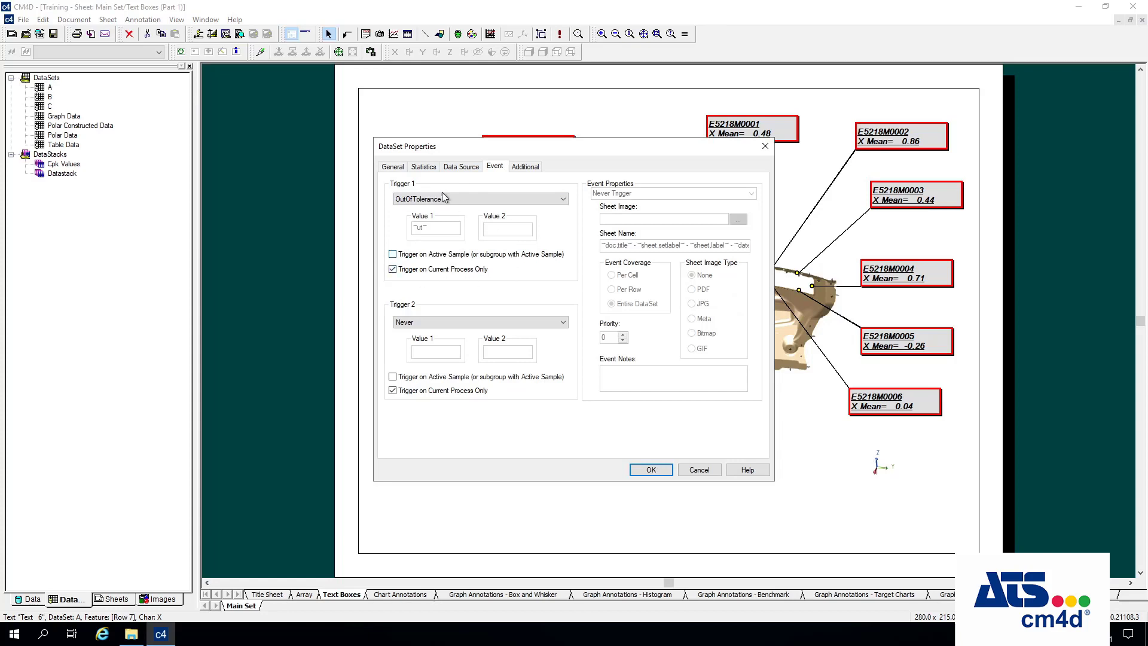
pyautogui.click(699, 469)
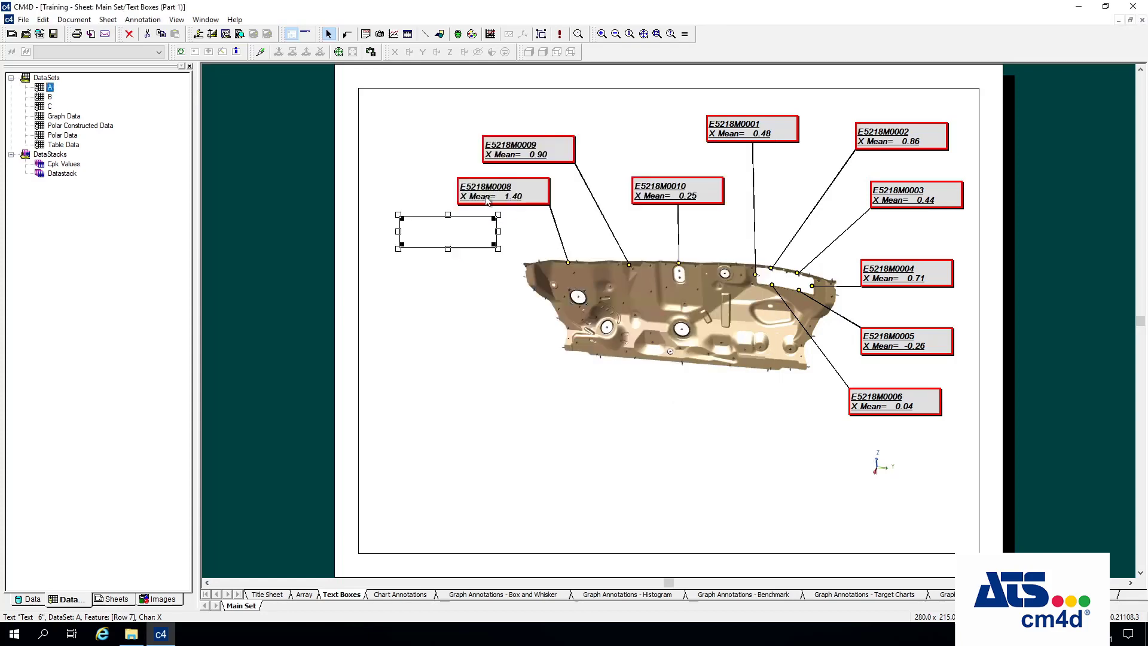
# Delete the hidden E5218M0007 text box and undo that deletion
pyautogui.press('Delete')
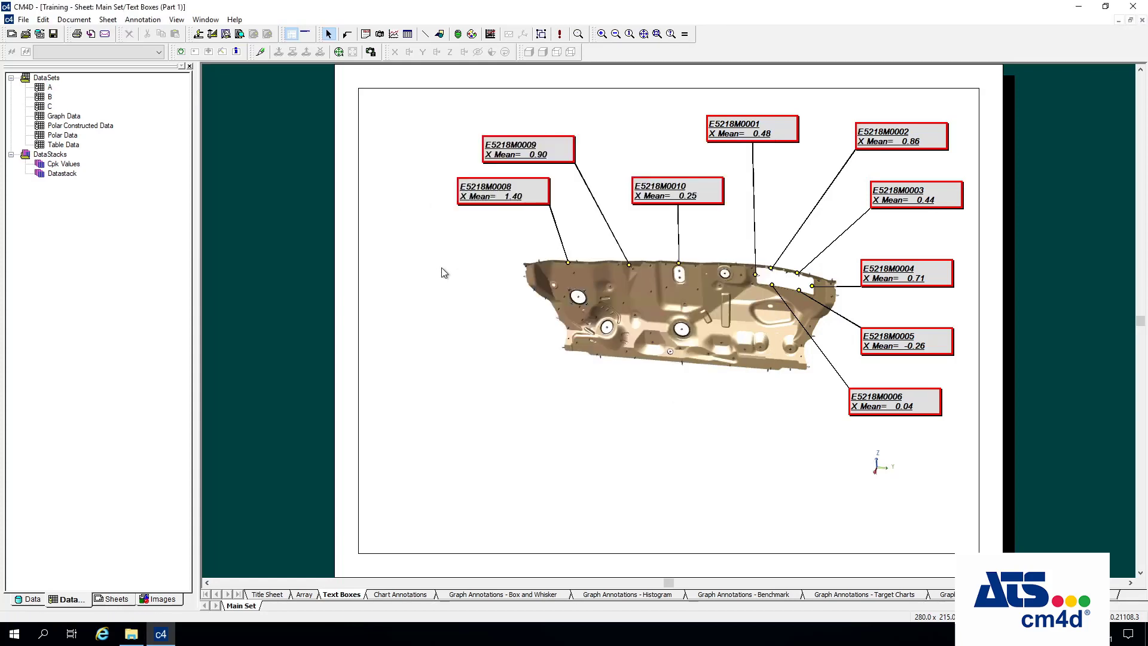
pyautogui.hotkey('ctrl', 'z')
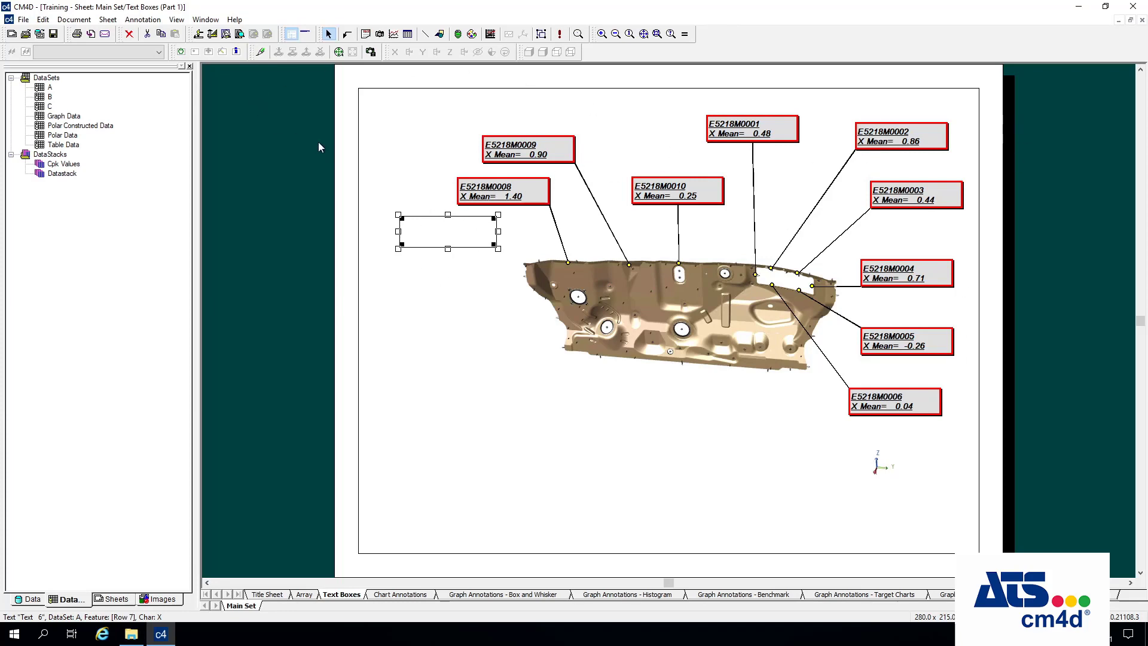
# Copy the Only Draw on Trigger 1 setting from the hidden E5218M0007 text box to all other text boxes on the sheet
pyautogui.click(519, 195)
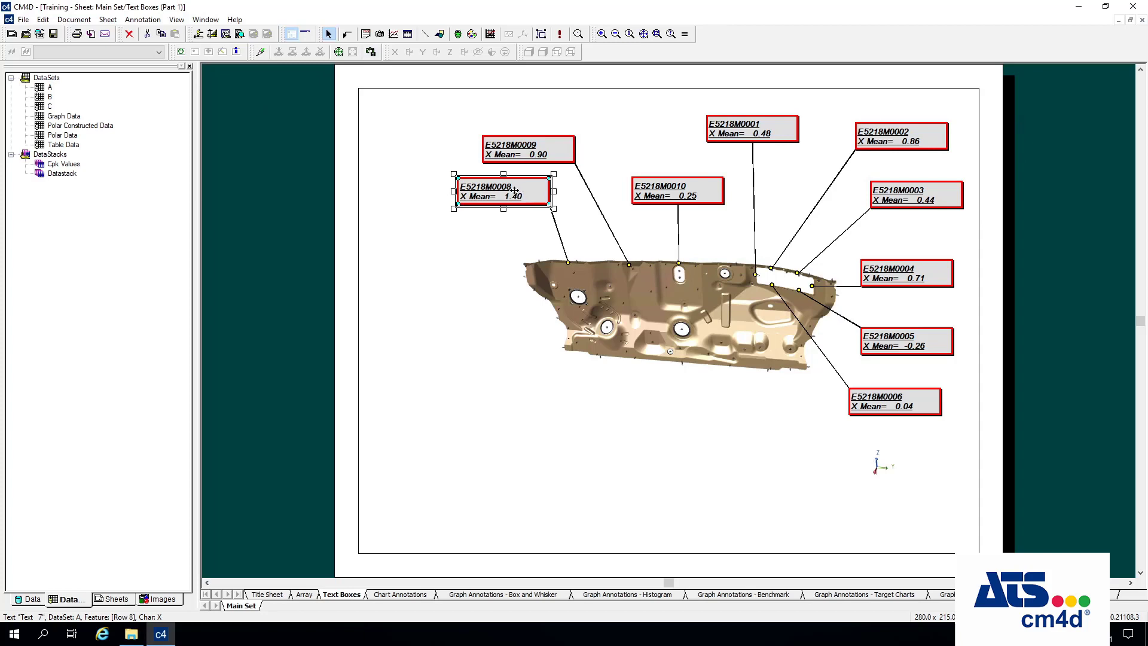
pyautogui.keyDown('shift'); pyautogui.click(526, 152); pyautogui.keyUp('shift')
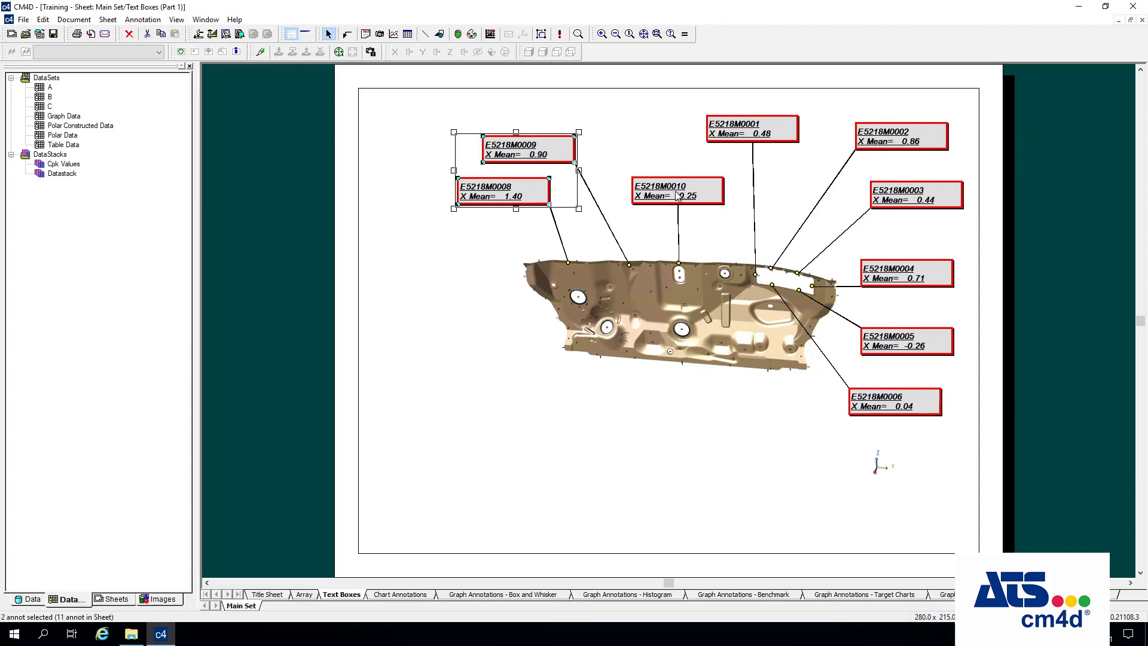
pyautogui.keyDown('shift'); pyautogui.click(678, 195); pyautogui.keyUp('shift')
pyautogui.keyDown('shift'); pyautogui.click(765, 124); pyautogui.keyUp('shift')
pyautogui.keyDown('shift'); pyautogui.click(886, 145); pyautogui.keyUp('shift')
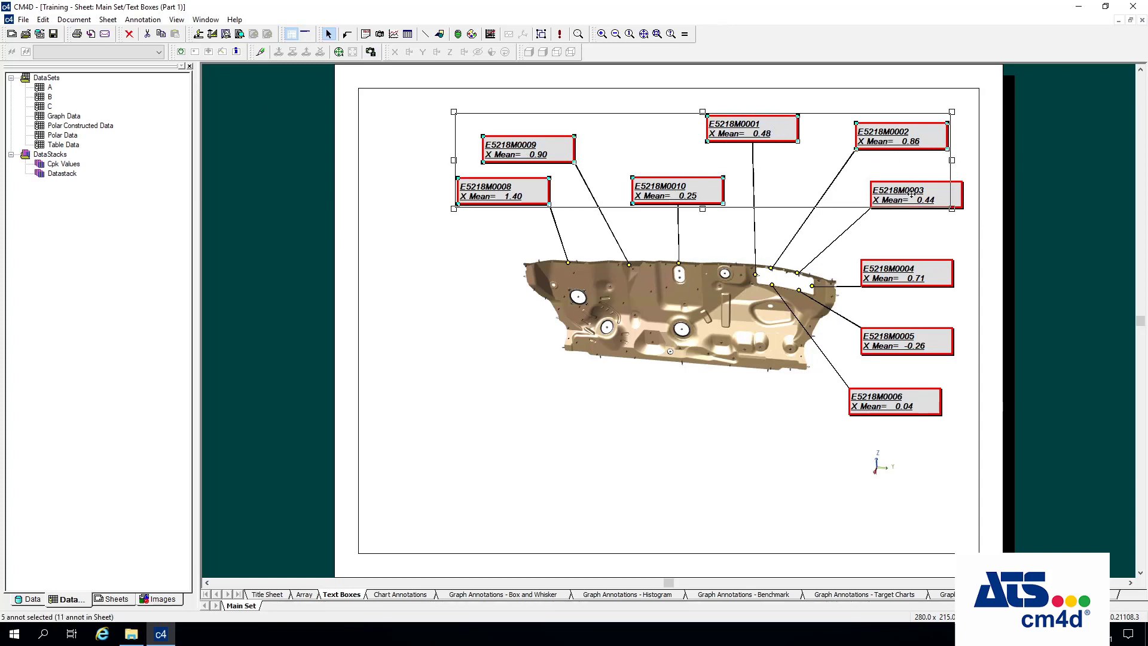
pyautogui.keyDown('shift'); pyautogui.click(912, 195); pyautogui.keyUp('shift')
pyautogui.keyDown('shift'); pyautogui.click(933, 270); pyautogui.keyUp('shift')
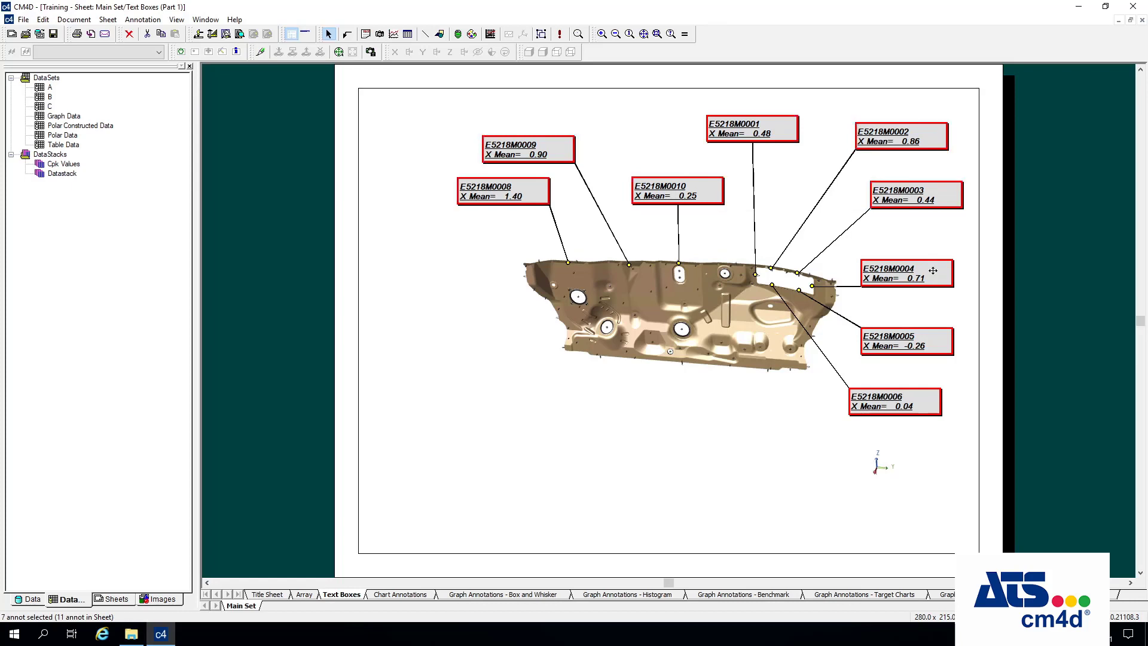
pyautogui.keyDown('shift'); pyautogui.click(936, 346); pyautogui.keyUp('shift')
pyautogui.keyDown('shift'); pyautogui.click(924, 406); pyautogui.keyUp('shift')
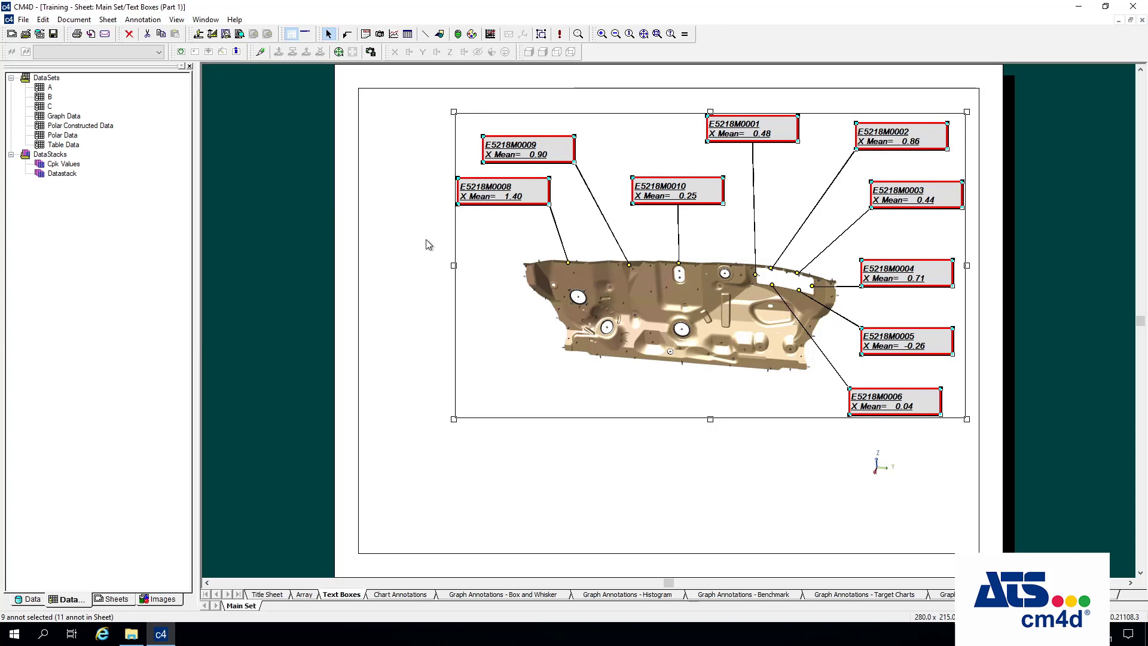
pyautogui.rightClick(422, 222)
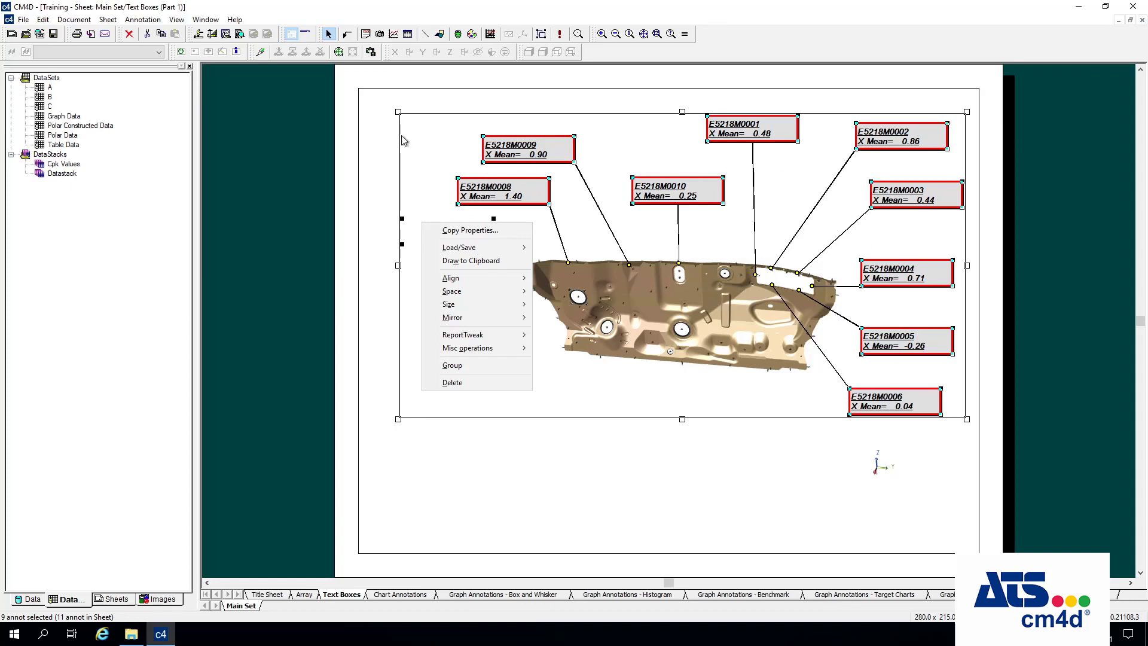
pyautogui.click(475, 230)
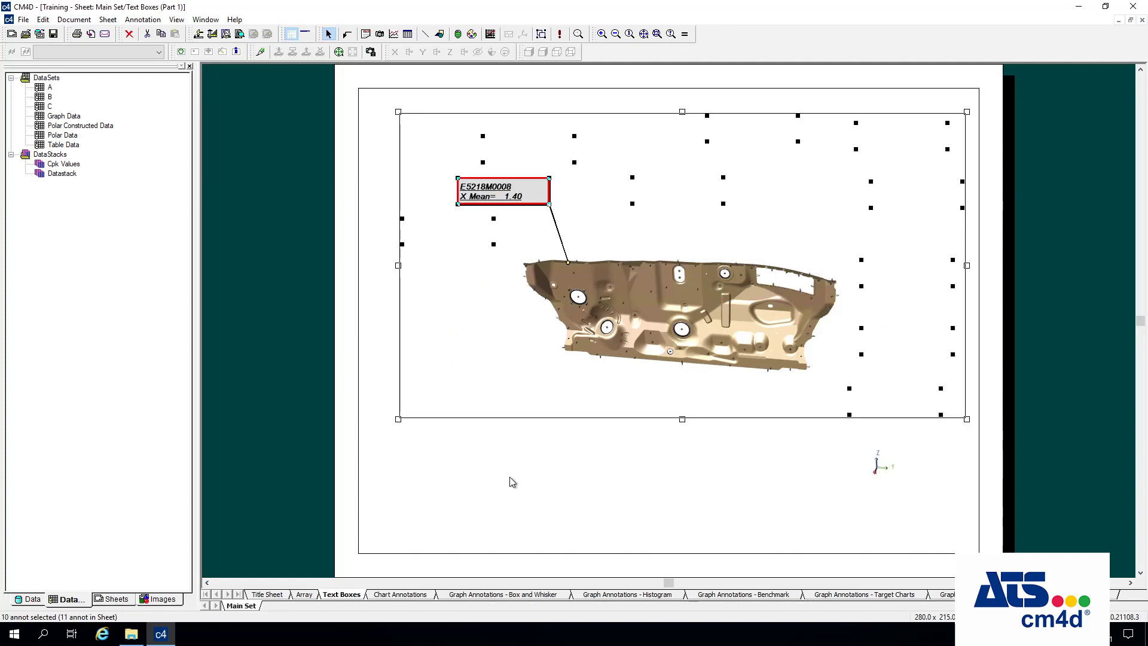
pyautogui.click(478, 405)
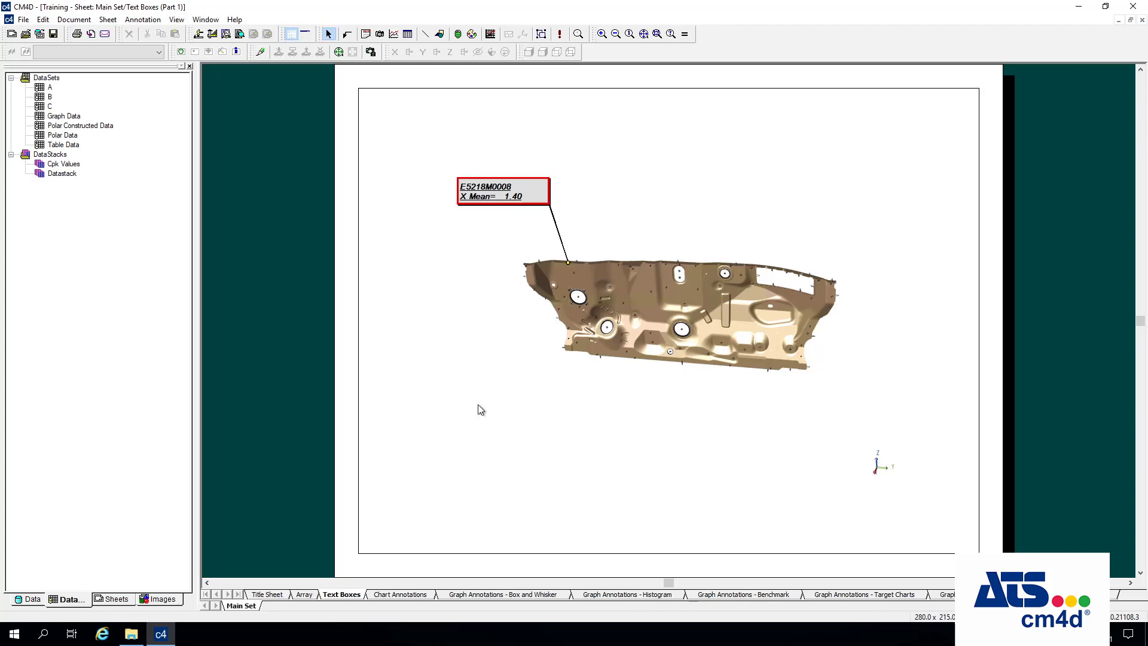
# Check the When to Draw setting in the hidden E5218M0007 text box's general properties, and close them without changes
pyautogui.rightClick(451, 233)
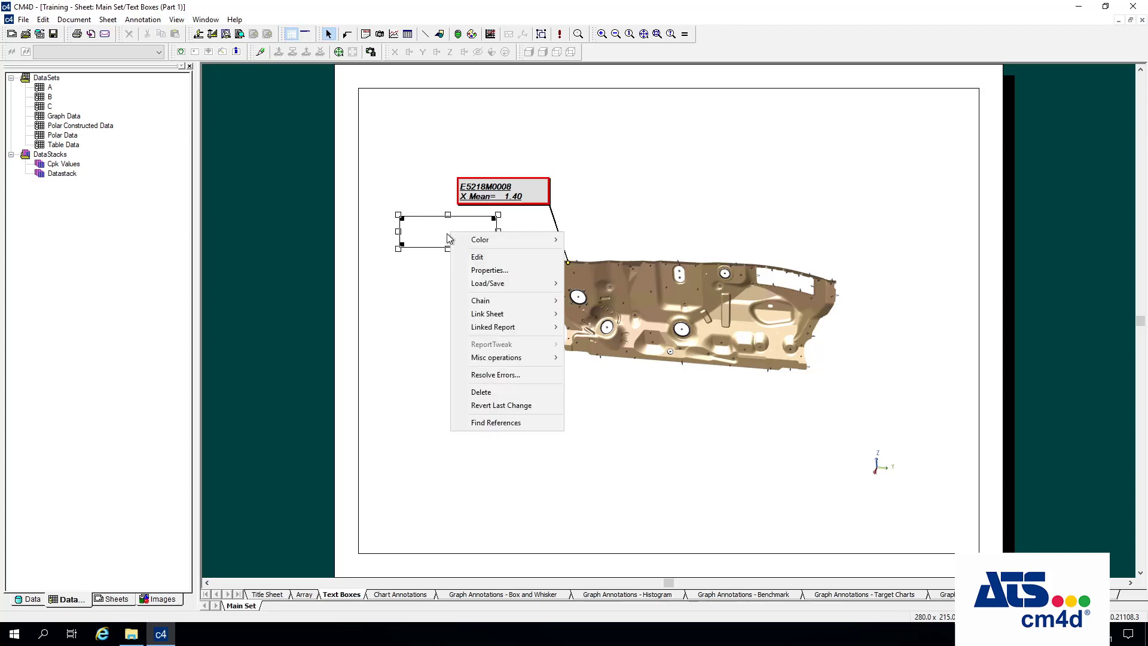
pyautogui.click(489, 270)
pyautogui.click(421, 162)
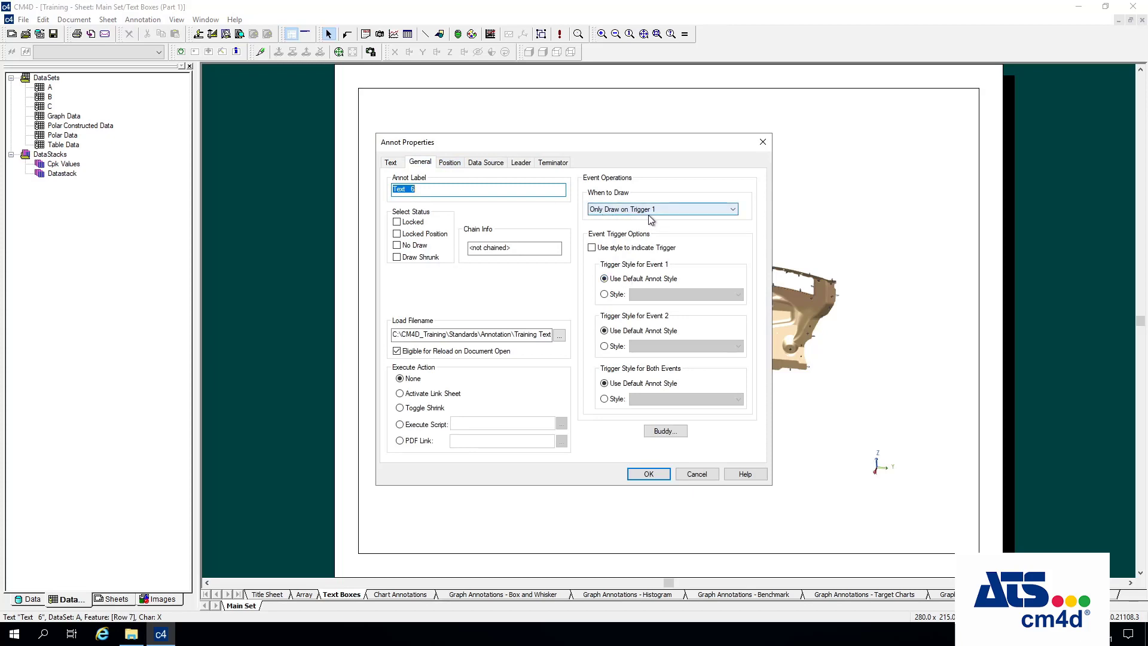
pyautogui.click(704, 478)
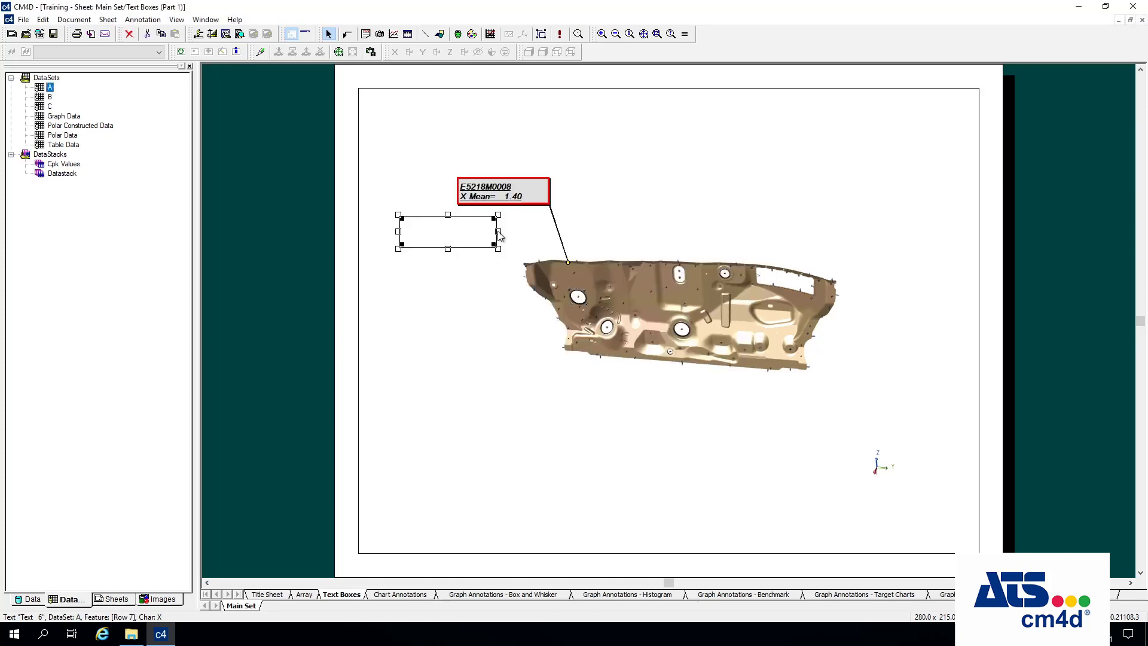
pyautogui.press('Delete')
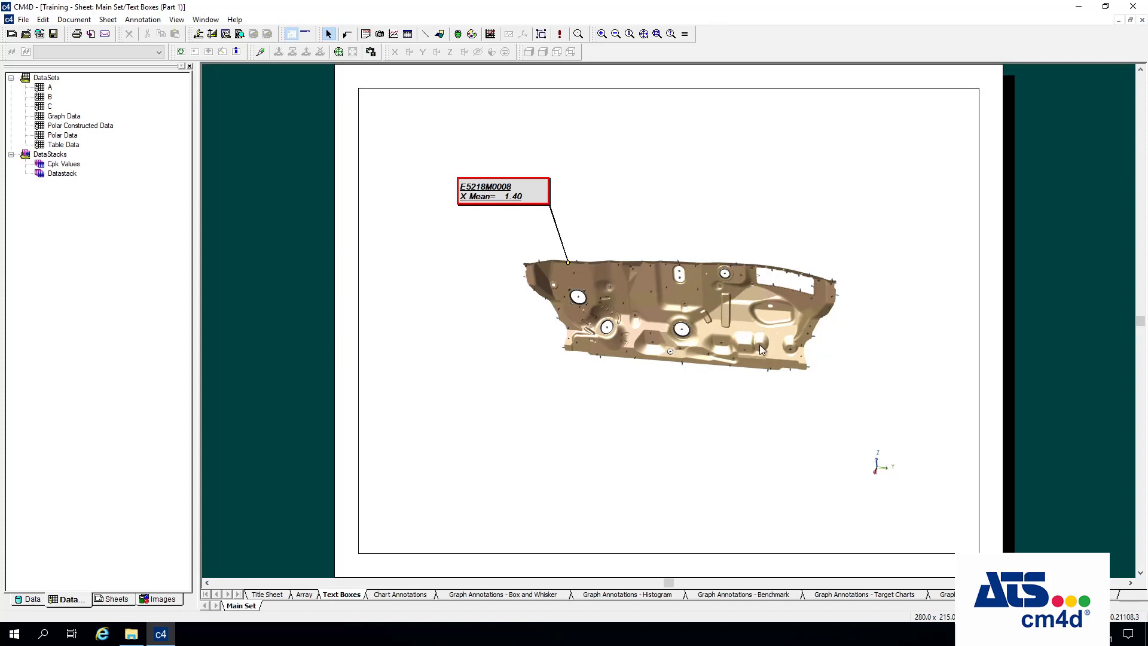
# Examine the miscellaneous operations available for the CAD view, including Lock and Unlock, without applying any
pyautogui.rightClick(726, 298)
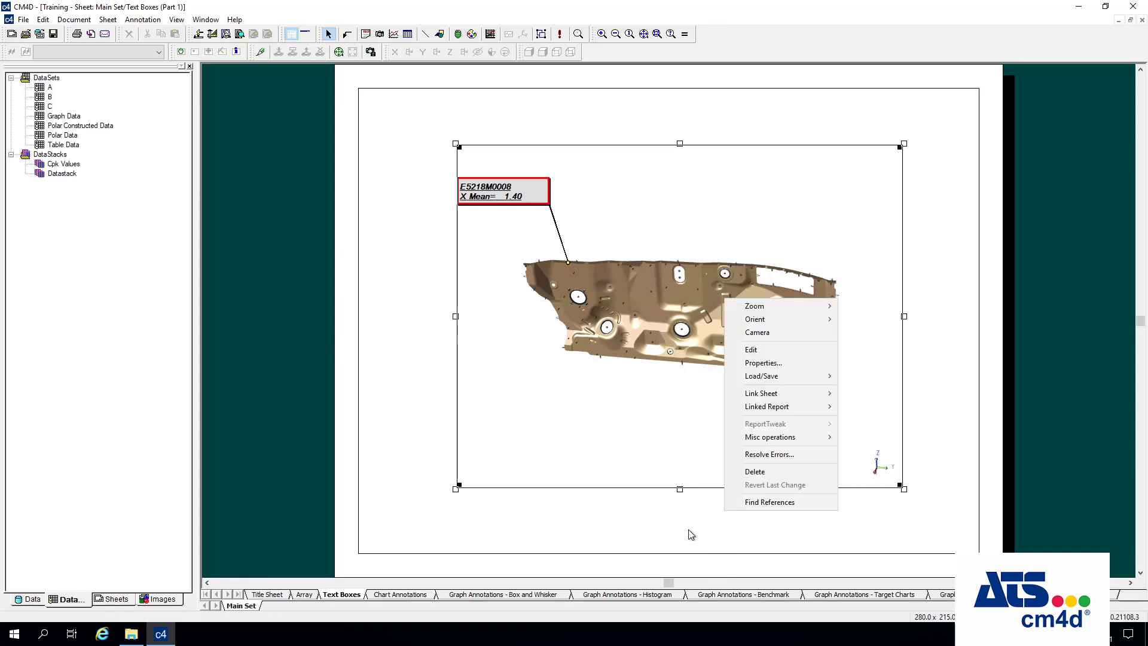
pyautogui.press('Escape')
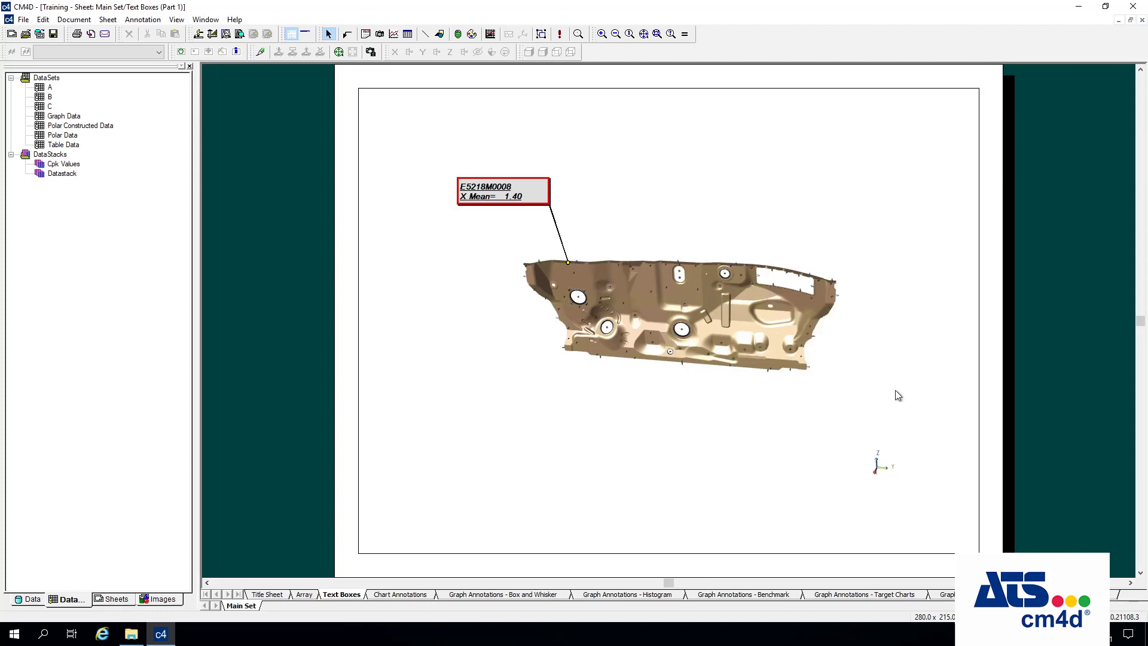
pyautogui.rightClick(668, 292)
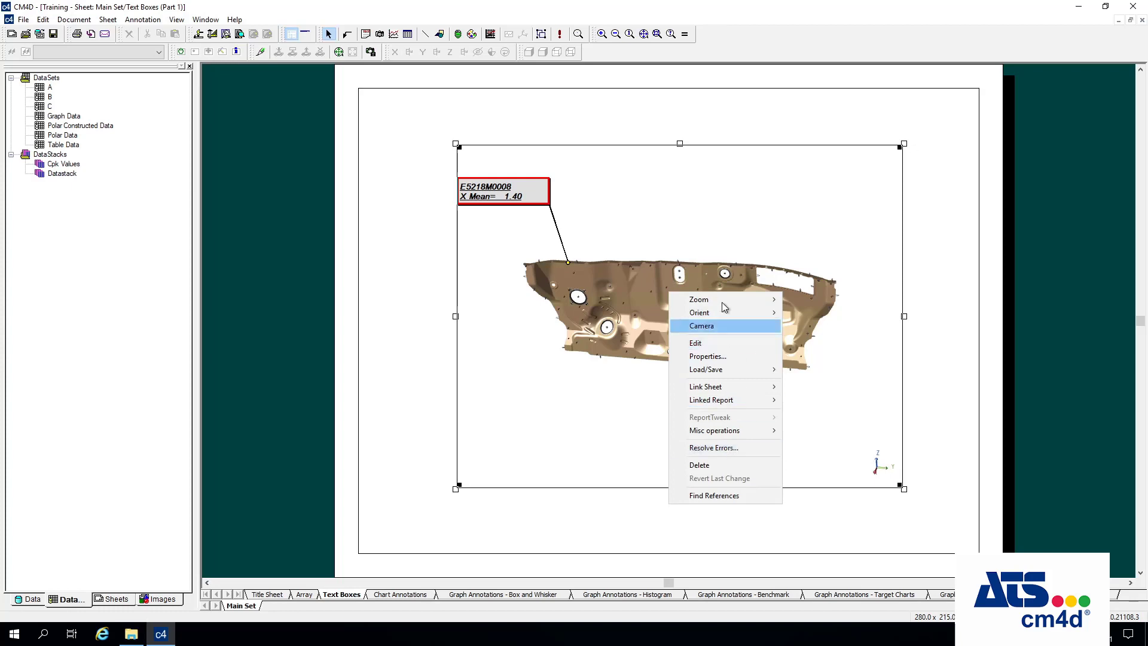
pyautogui.moveTo(744, 371)
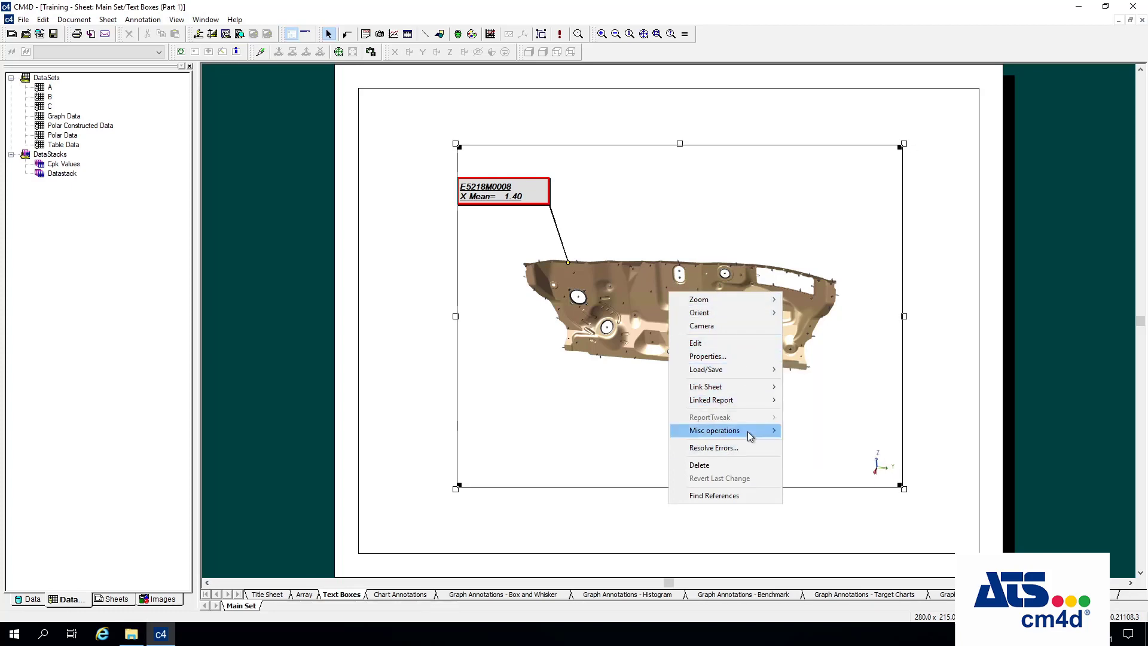
pyautogui.moveTo(750, 431)
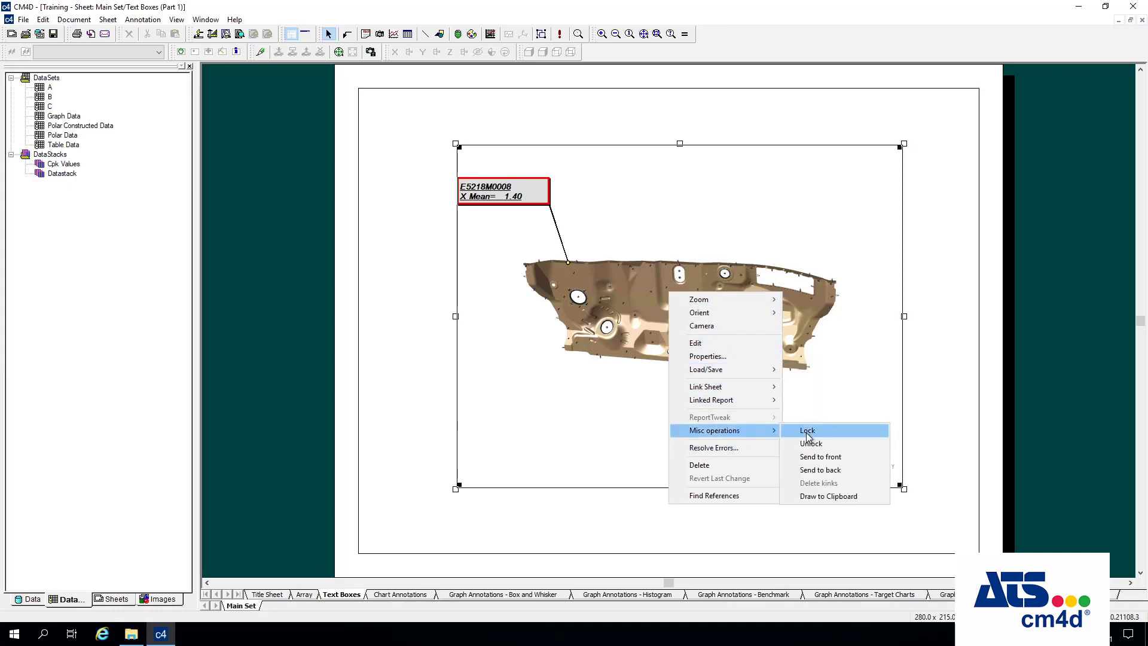
pyautogui.click(605, 521)
pyautogui.click(698, 201)
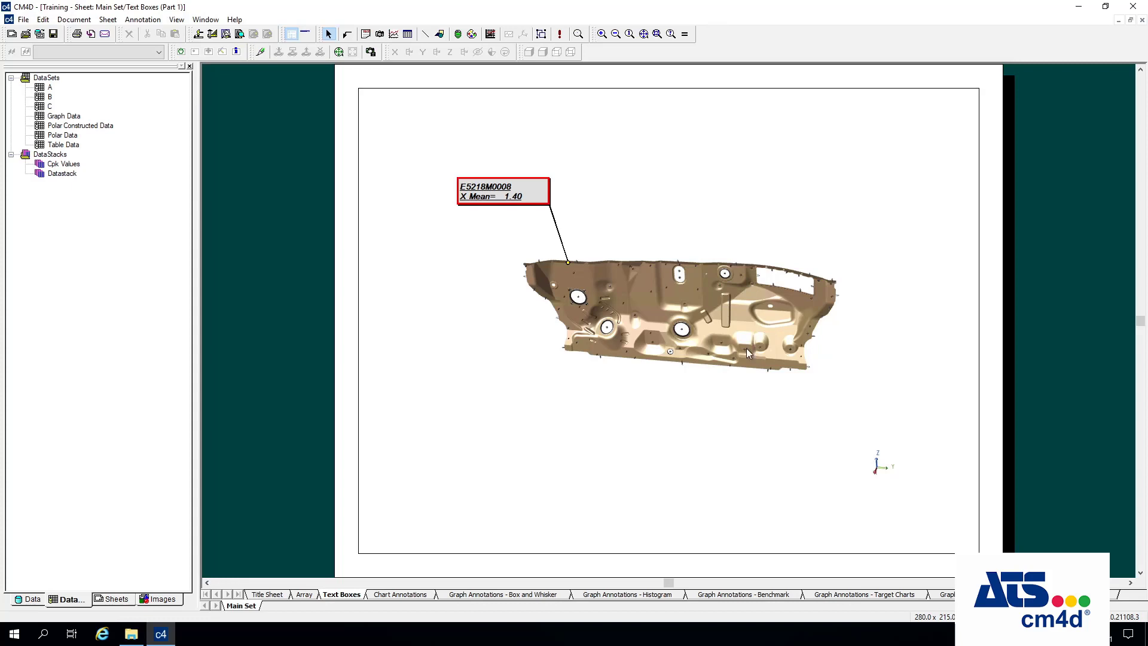
# Box-select the sheet's text boxes to locate the hidden ones, and select only the E5218M0008 text box
pyautogui.click(626, 343)
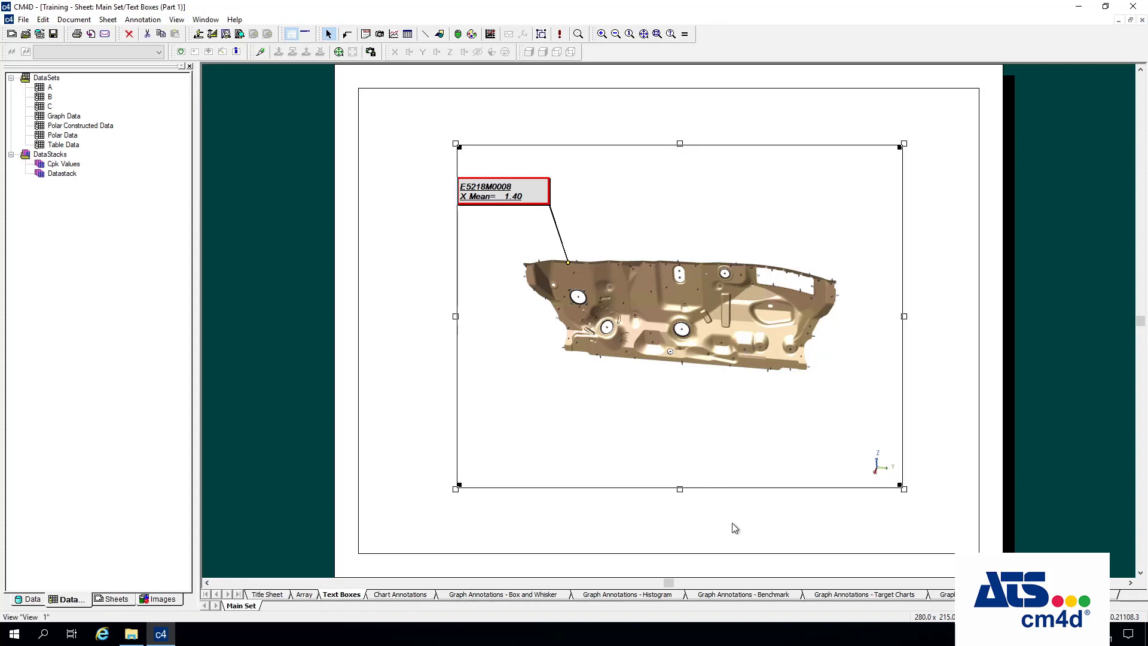
pyautogui.click(728, 467)
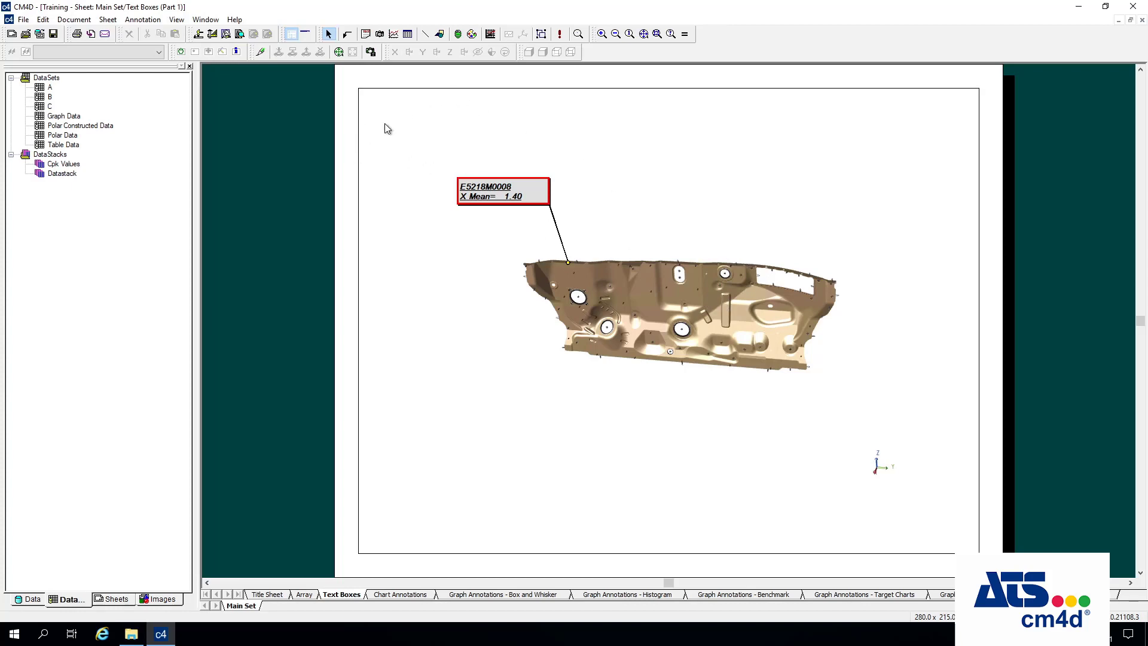
pyautogui.moveTo(372, 97)
pyautogui.mouseDown()
pyautogui.moveTo(505, 227)
pyautogui.moveTo(838, 501)
pyautogui.moveTo(959, 571)
pyautogui.moveTo(990, 568)
pyautogui.mouseUp()
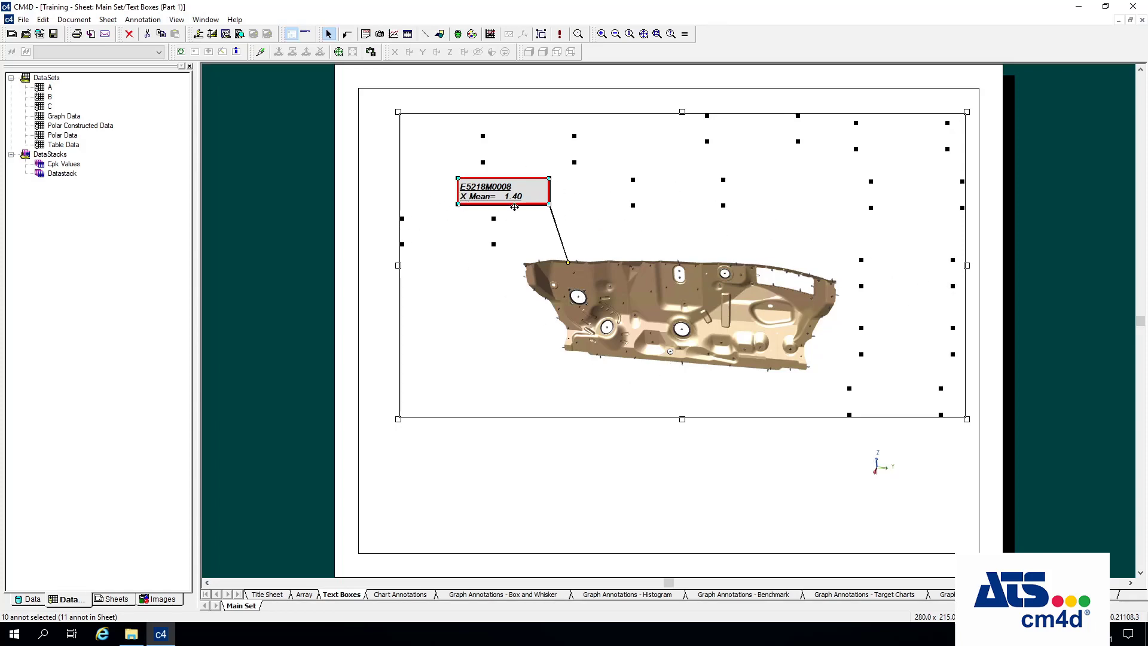
pyautogui.click(530, 482)
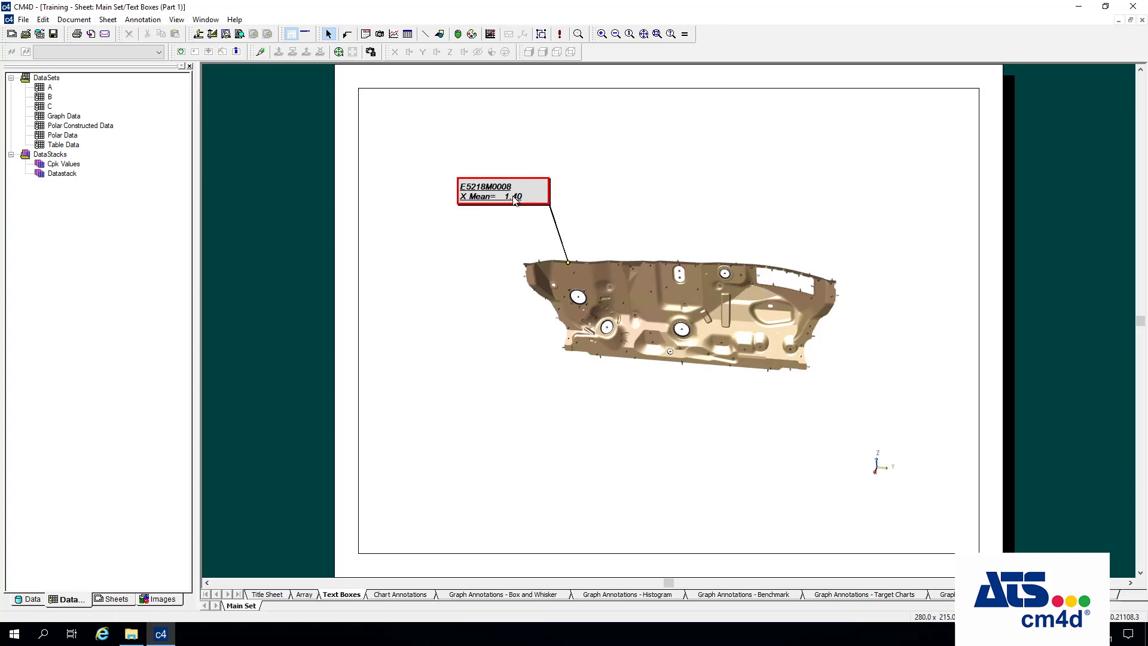
pyautogui.click(516, 198)
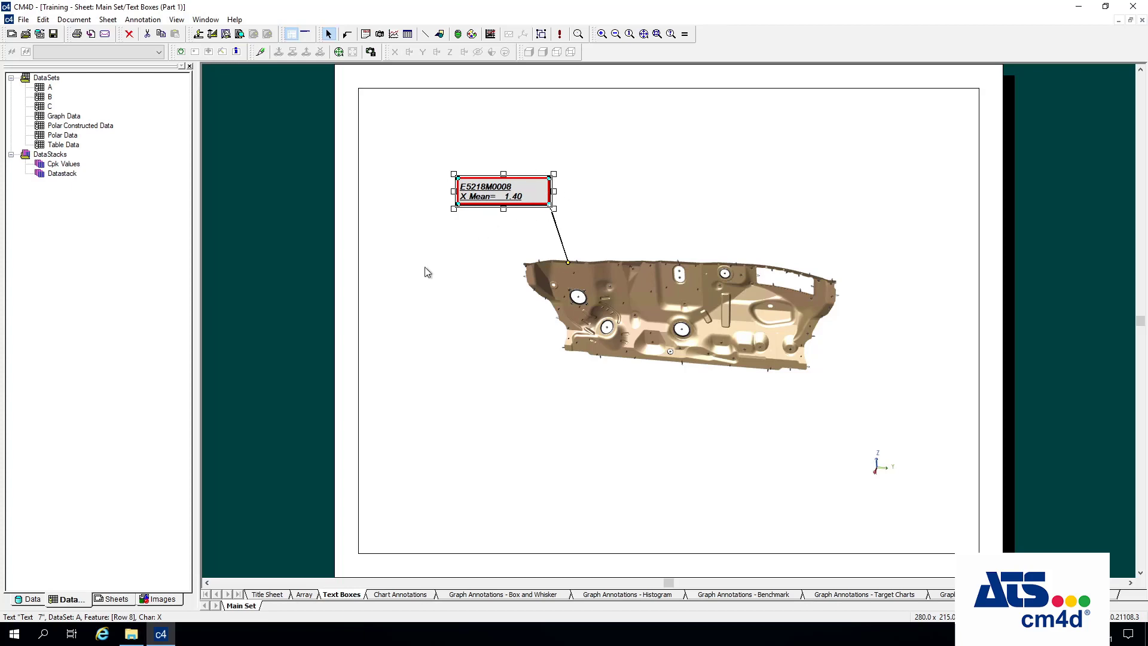
# Try Always Draw with a style to indicate the trigger on the hidden E5218M0007 text box, and discard the changes
pyautogui.click(446, 249)
pyautogui.rightClick(450, 250)
pyautogui.click(453, 223)
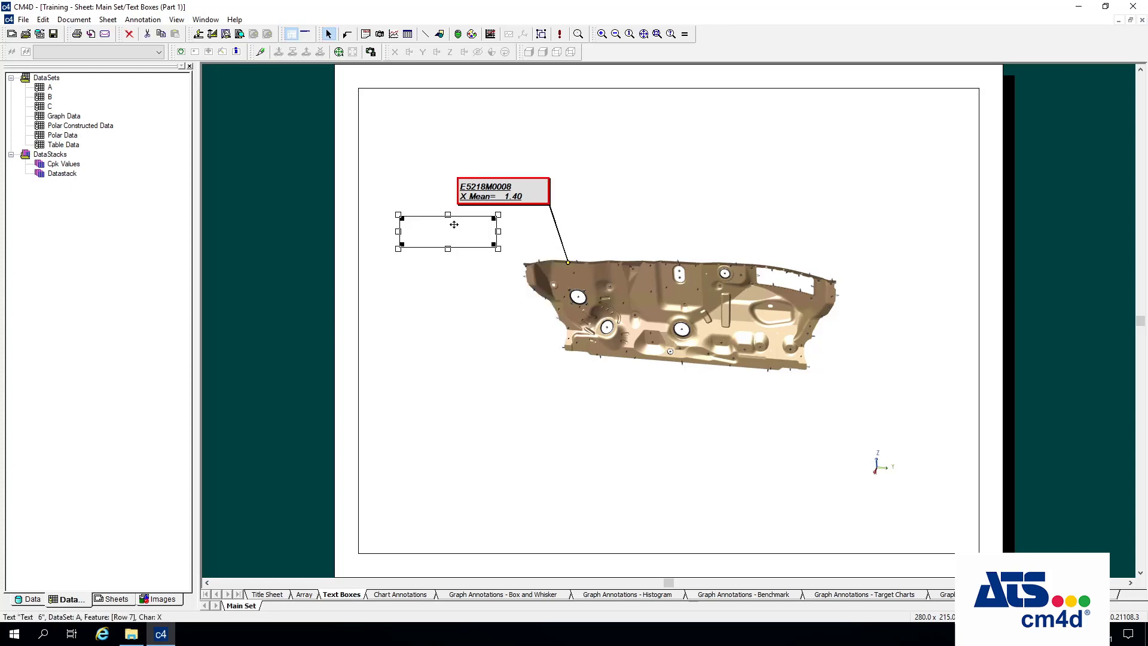
pyautogui.rightClick(447, 242)
pyautogui.click(485, 278)
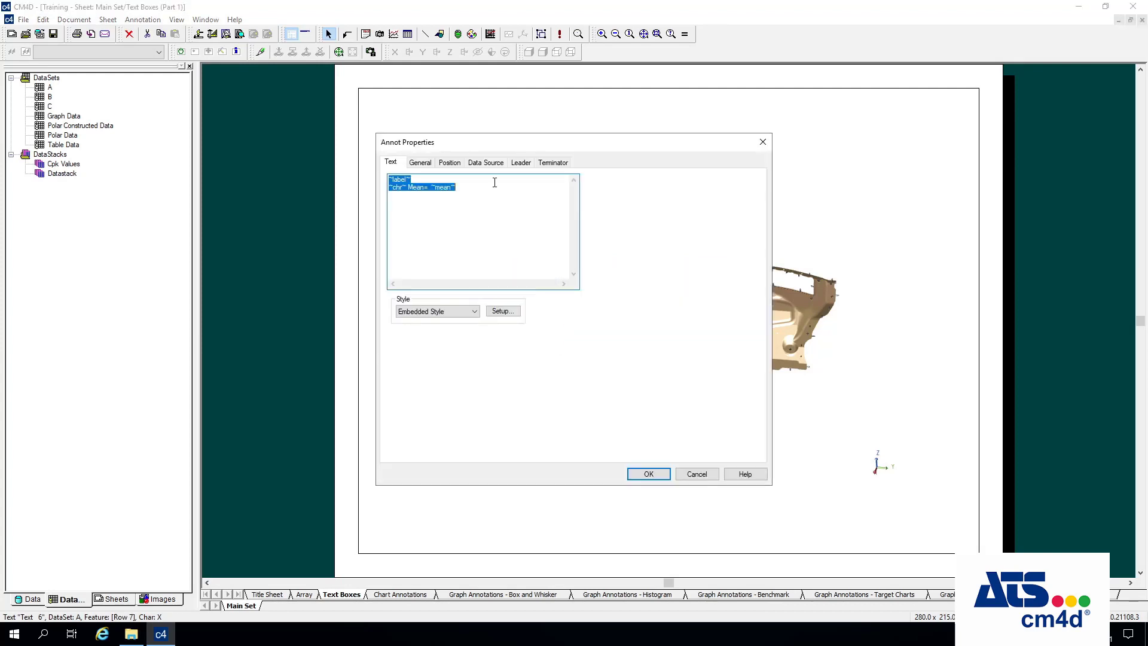
pyautogui.click(420, 162)
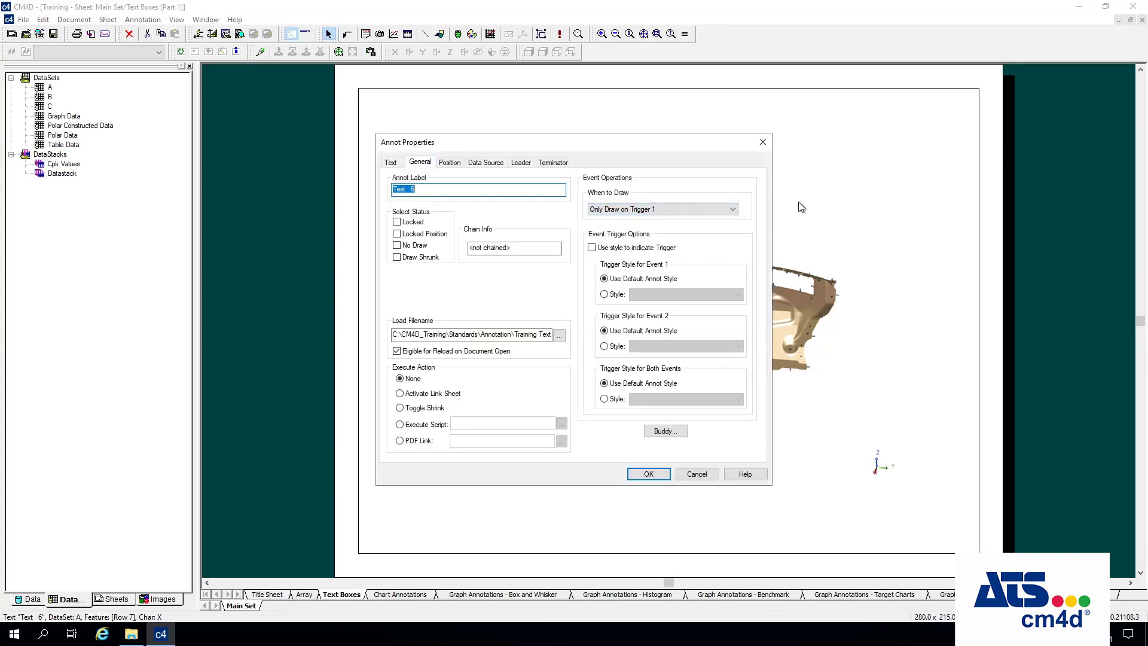
pyautogui.click(716, 210)
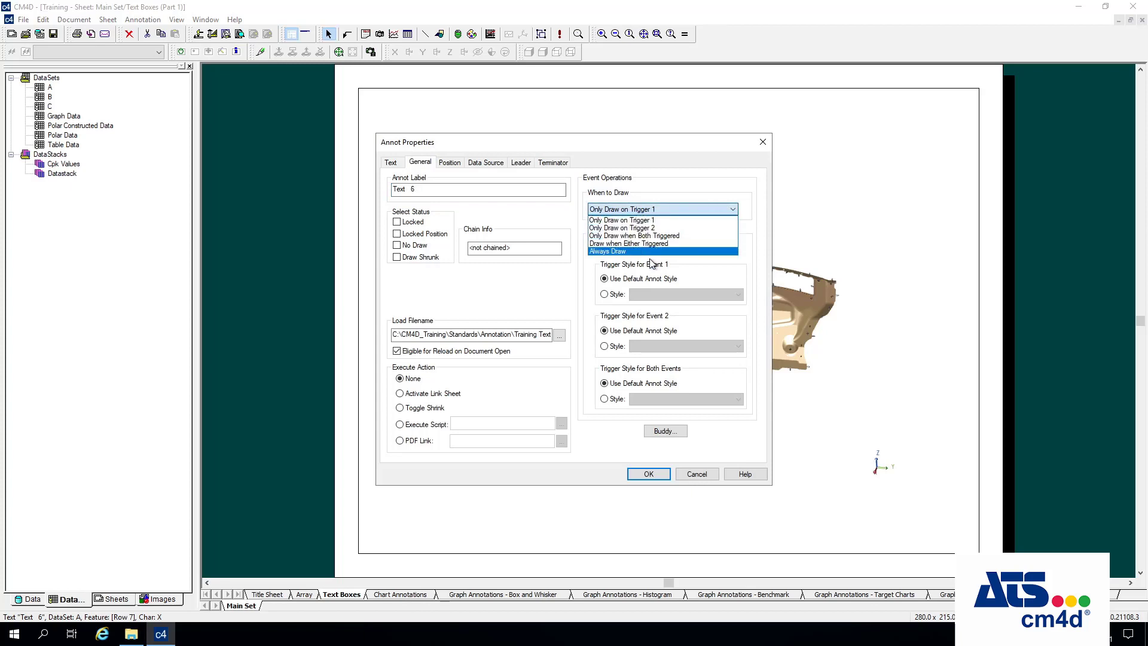
pyautogui.click(607, 251)
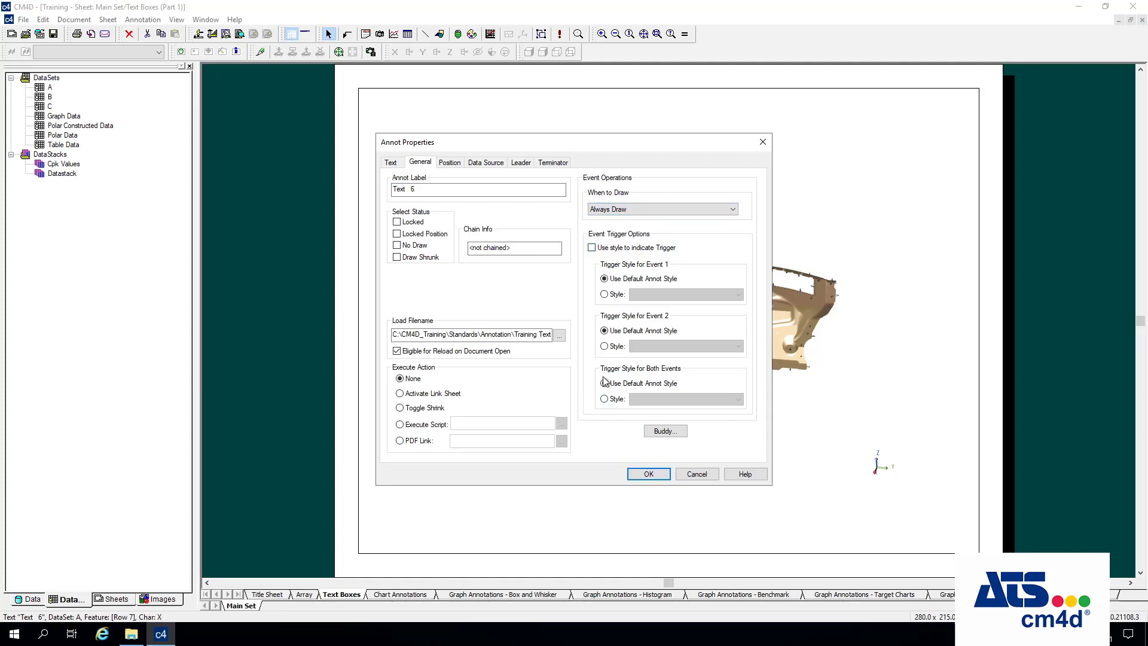
pyautogui.click(591, 249)
pyautogui.click(712, 474)
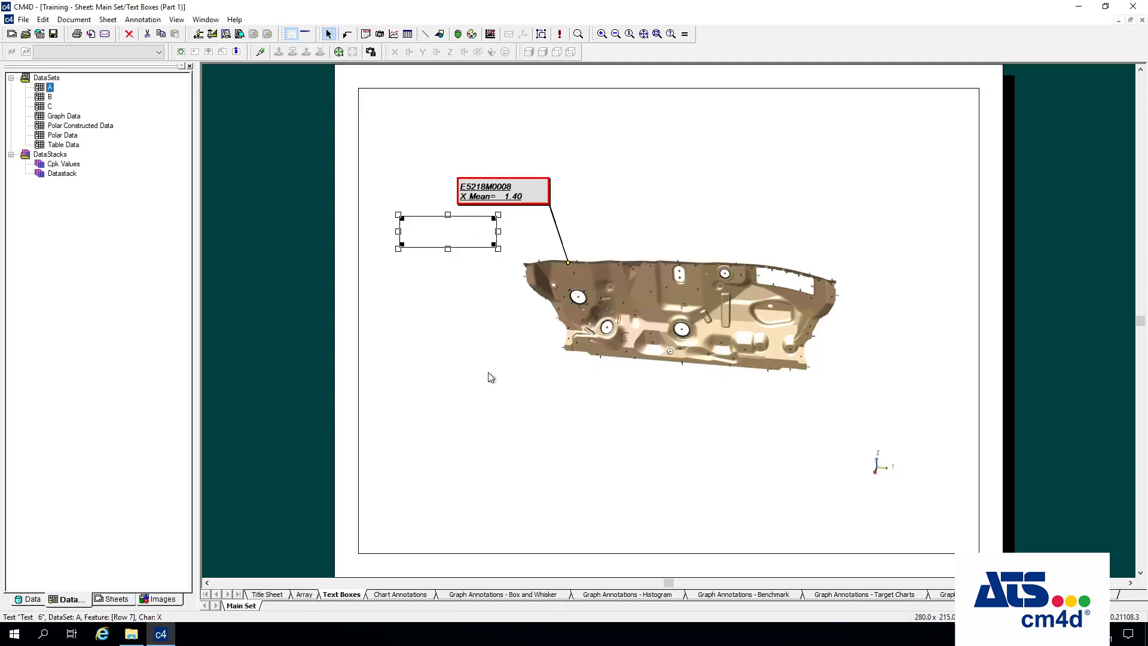
pyautogui.click(489, 411)
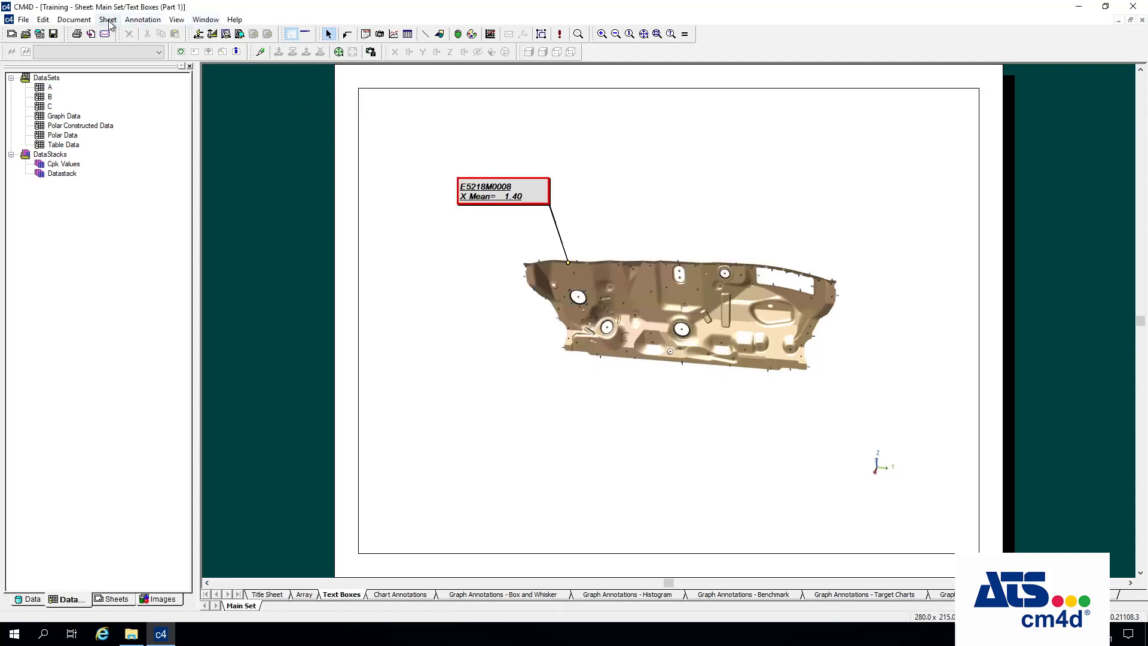
# Examine the document's style list and its scores, including the option for building examples, and return to the styles
pyautogui.click(76, 21)
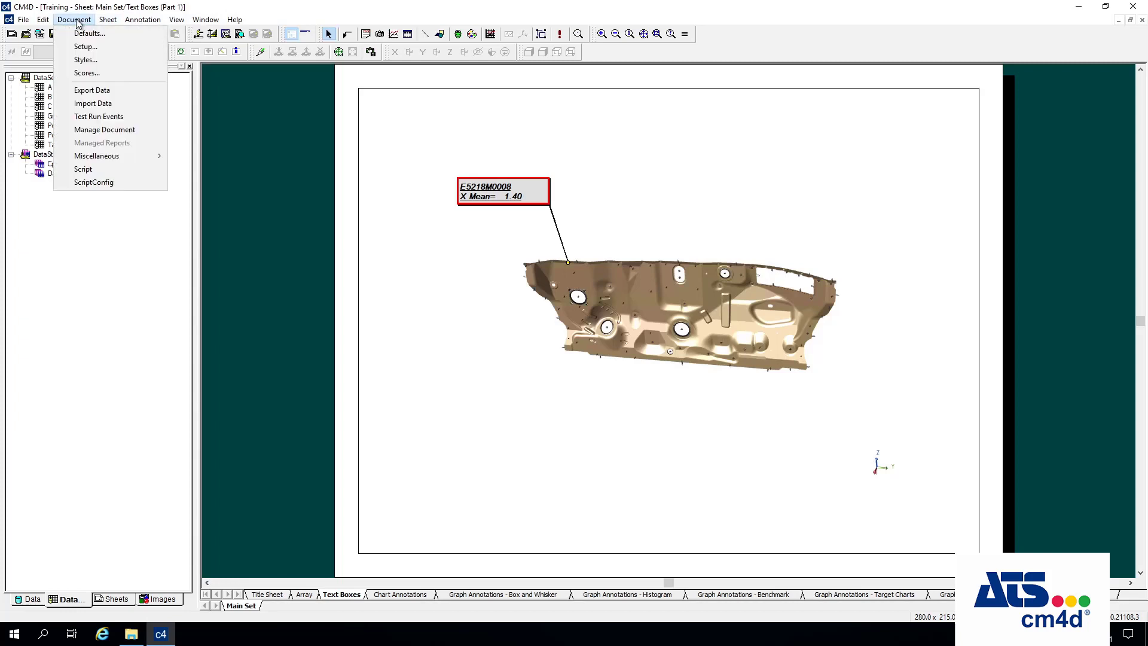
pyautogui.click(84, 62)
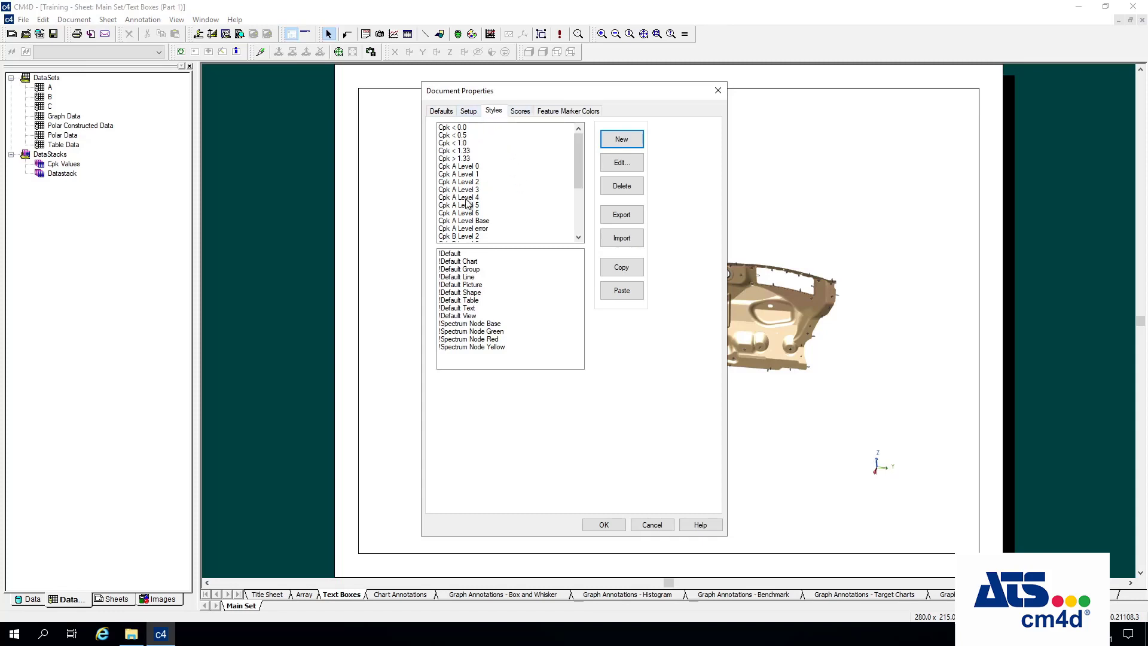
pyautogui.moveTo(575, 143)
pyautogui.mouseDown()
pyautogui.moveTo(573, 214)
pyautogui.moveTo(572, 143)
pyautogui.mouseUp()
pyautogui.click(524, 113)
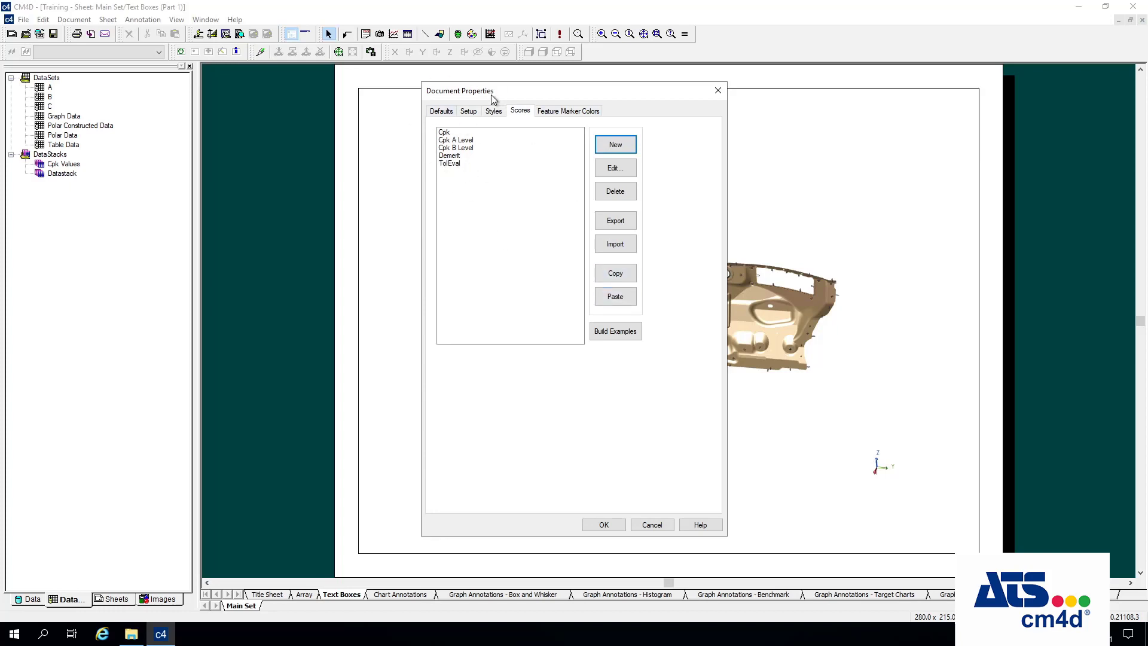
pyautogui.click(622, 333)
pyautogui.click(495, 112)
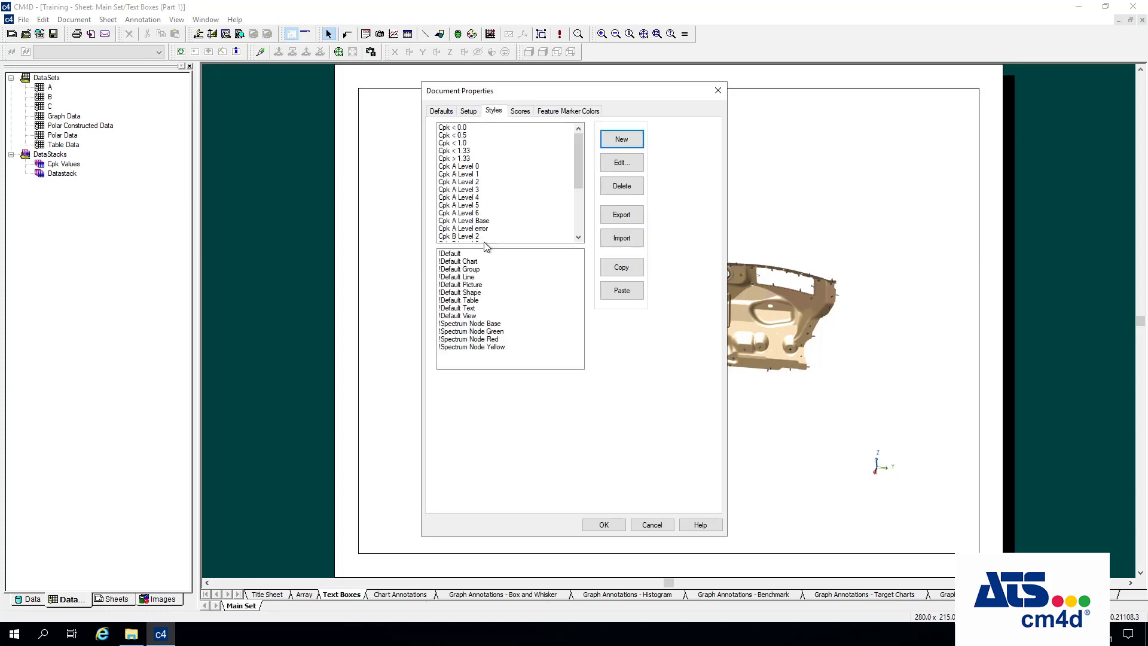
# Inspect the properties of the TolEval - Out style, and close the style and document properties without changes
pyautogui.moveTo(580, 152); pyautogui.dragTo(584, 209)
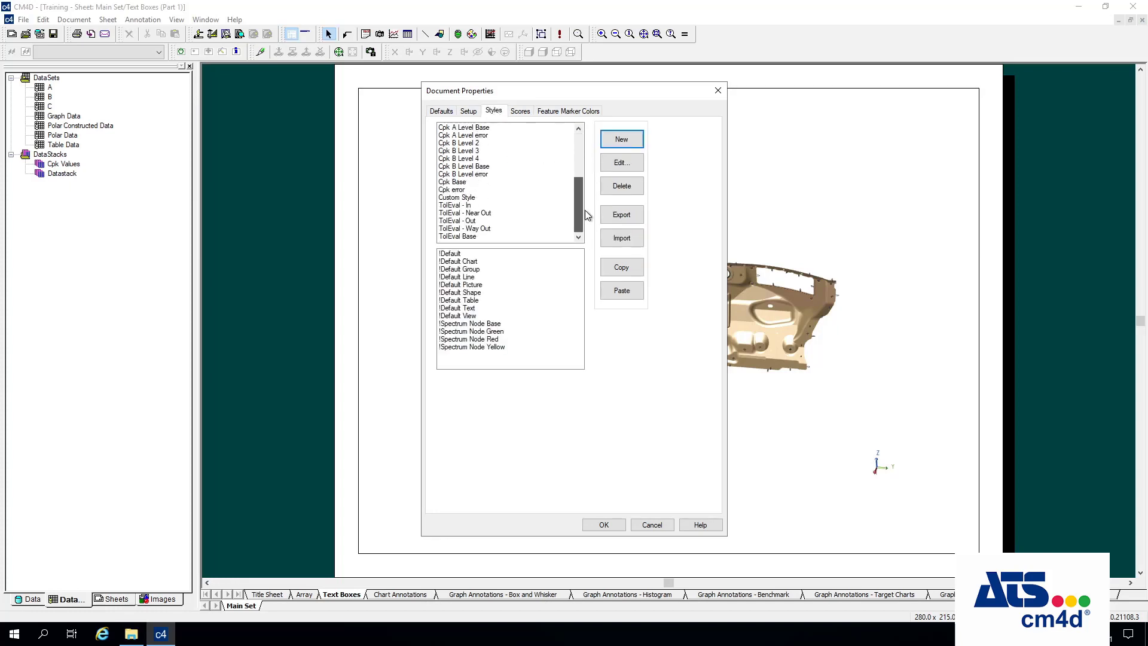
pyautogui.click(504, 221)
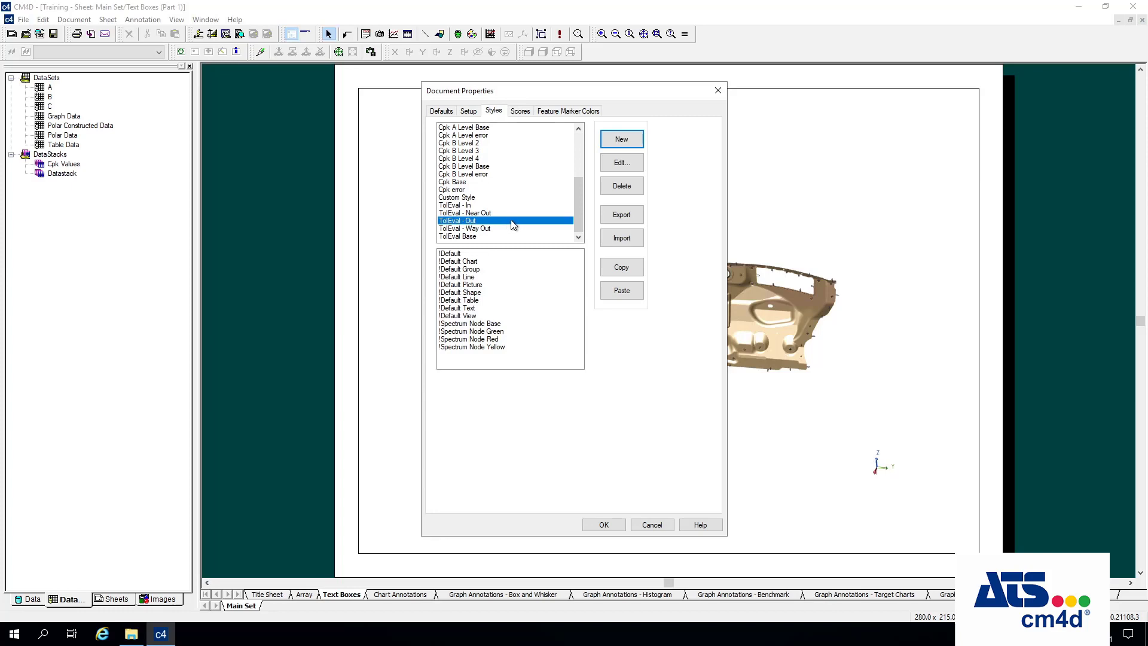
pyautogui.click(620, 163)
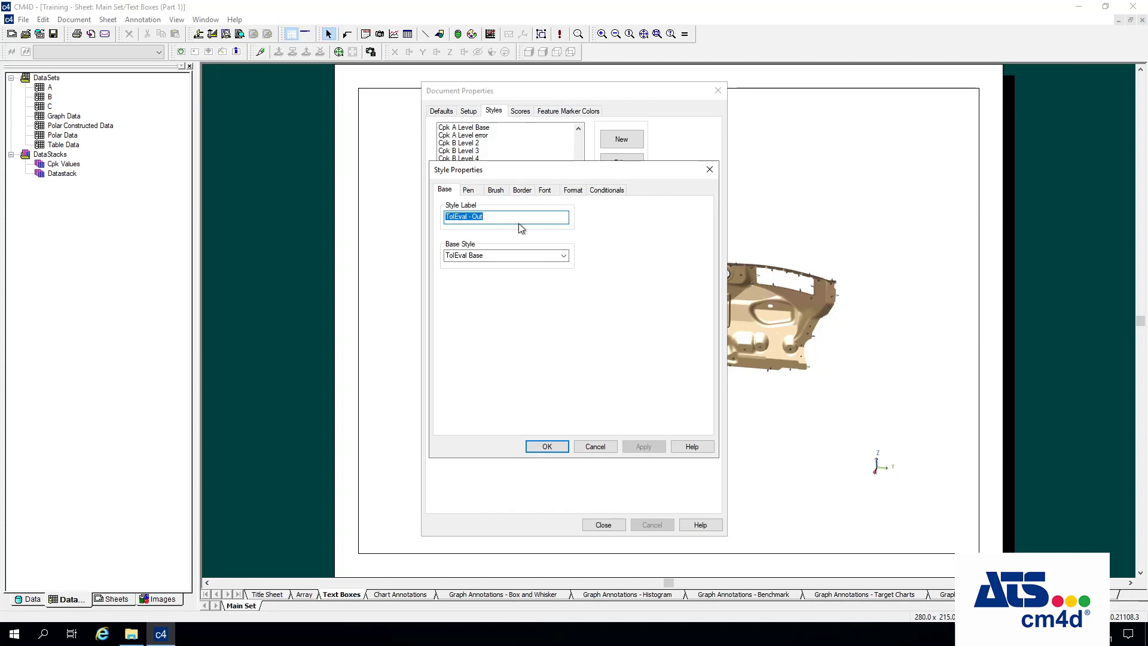
pyautogui.click(604, 446)
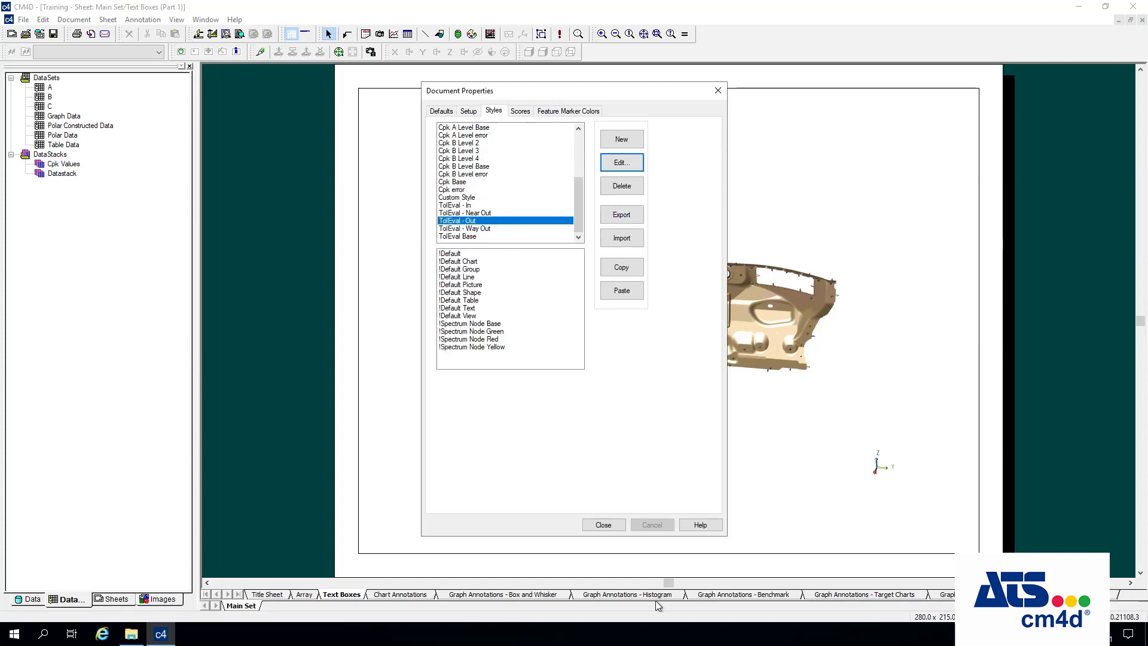
pyautogui.click(717, 91)
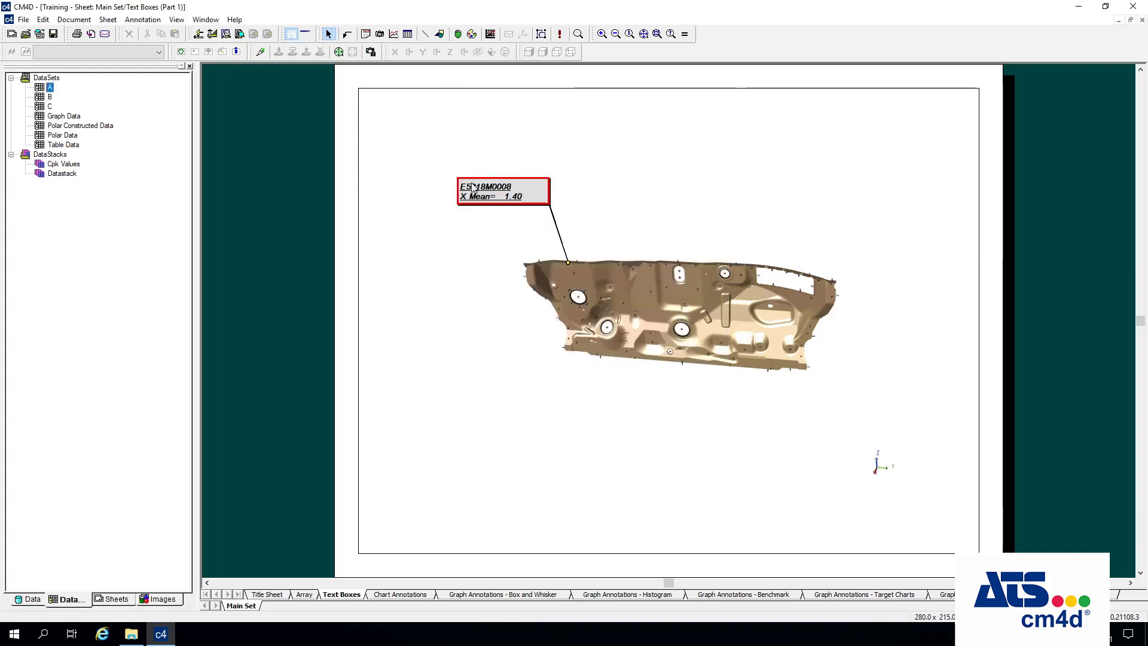
# Enable a style to indicate the trigger on the hidden E5218M0007 text box, with TolEval - Out as the trigger style for Event 1
pyautogui.rightClick(434, 261)
pyautogui.click(344, 249)
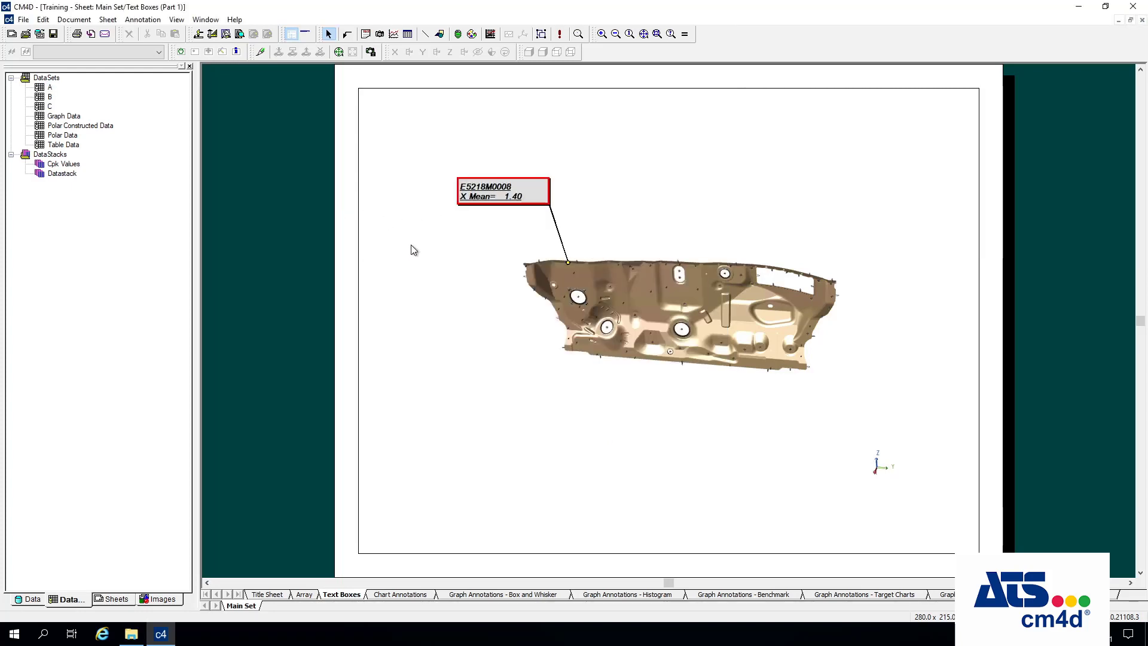
pyautogui.click(410, 250)
pyautogui.rightClick(429, 236)
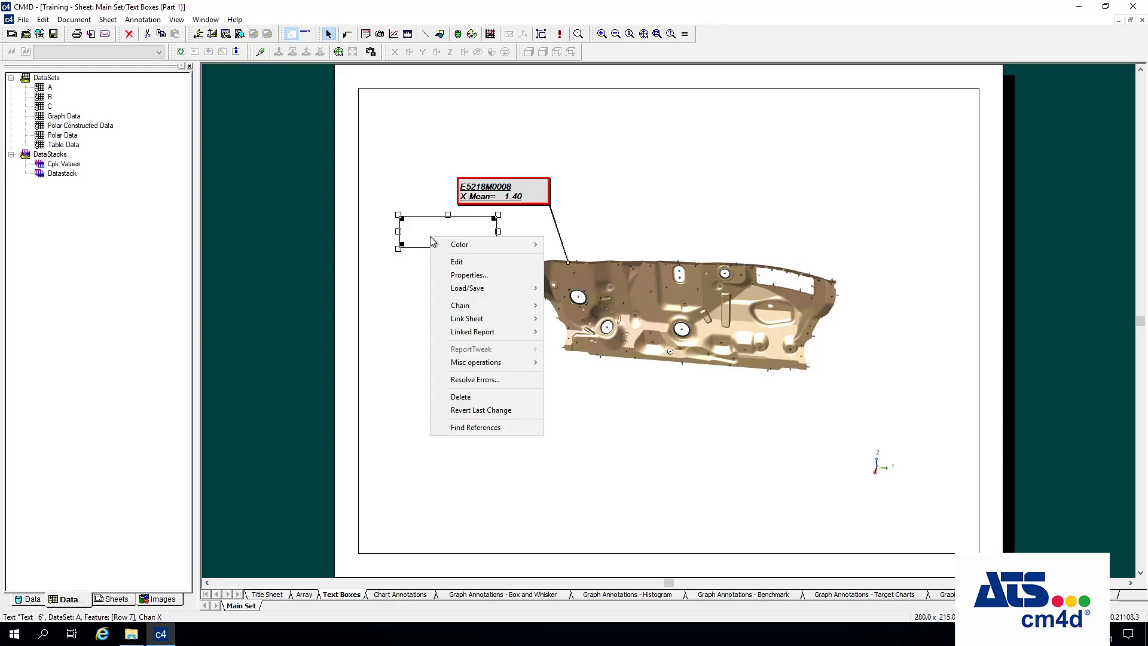
pyautogui.click(469, 275)
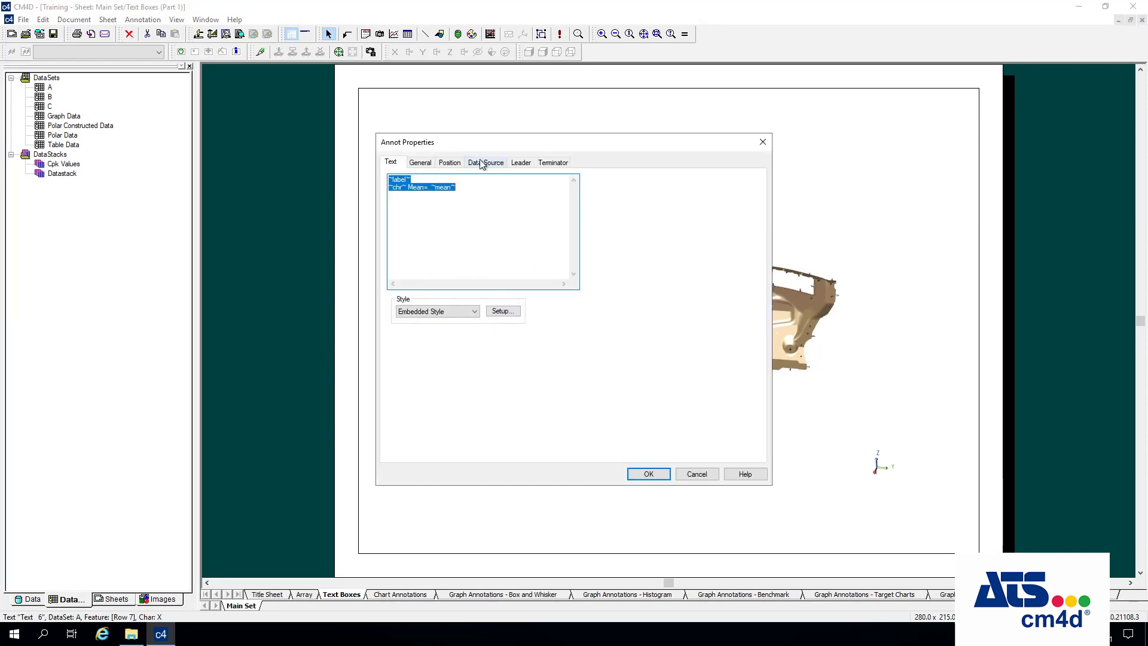
pyautogui.click(426, 167)
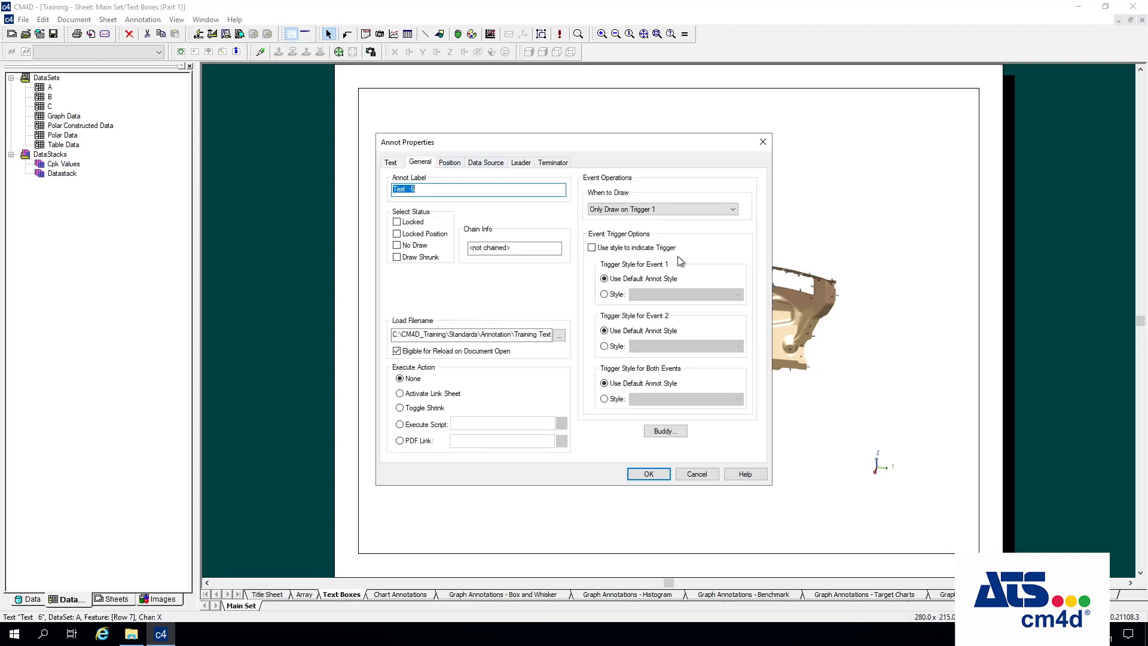
pyautogui.click(602, 248)
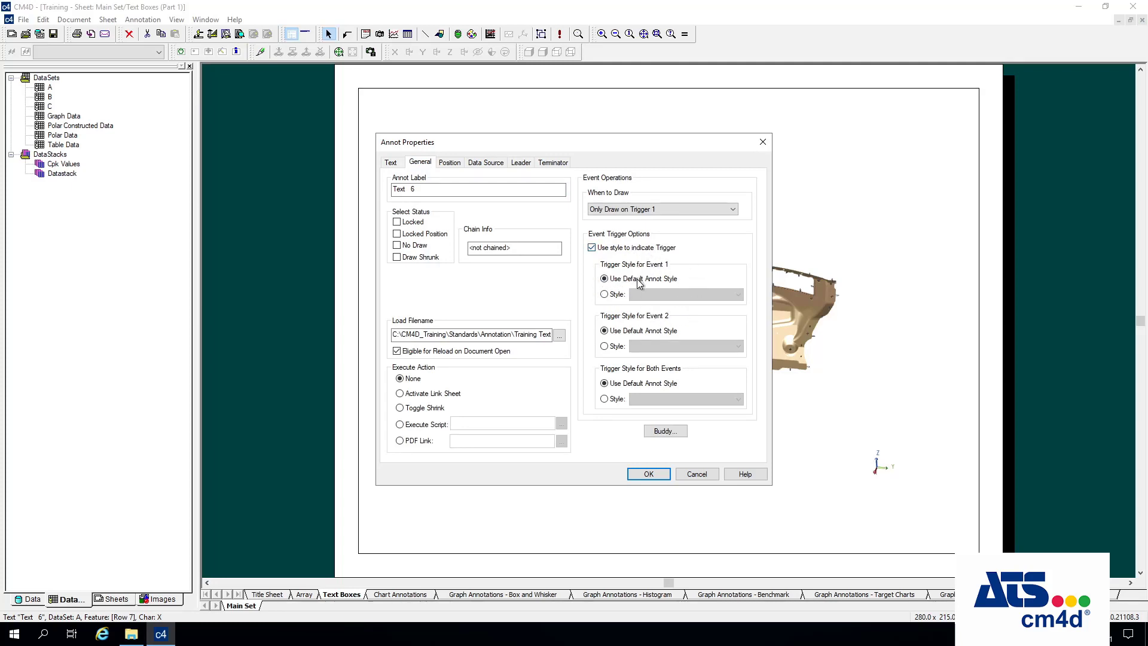
pyautogui.click(605, 294)
pyautogui.click(687, 295)
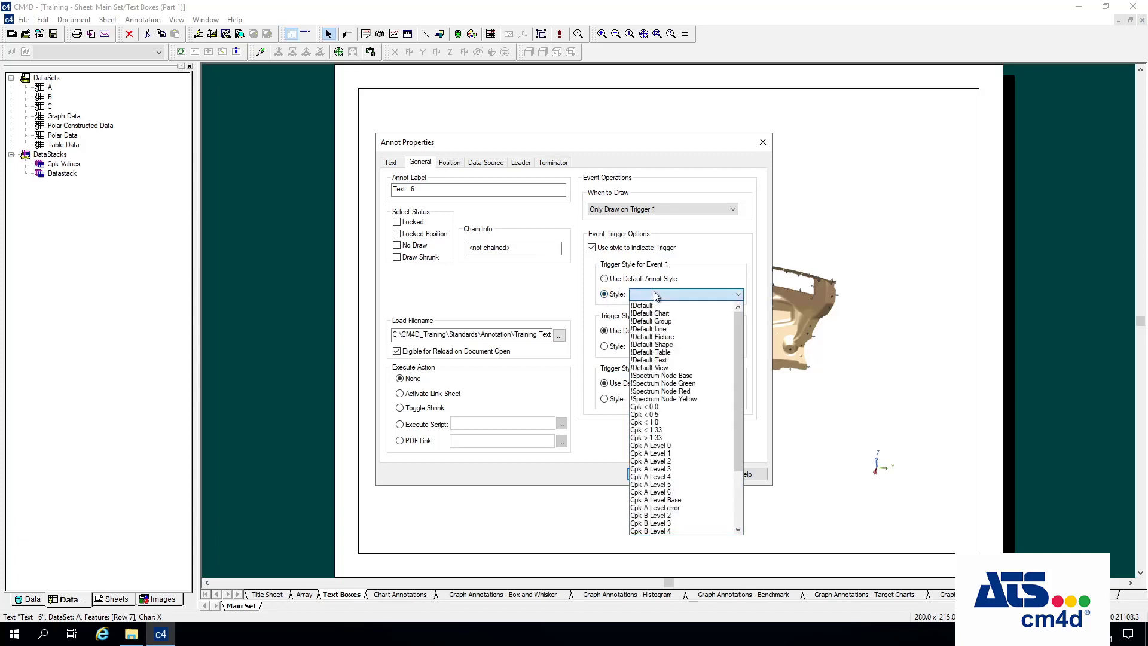
pyautogui.scroll(-4, 692, 410)
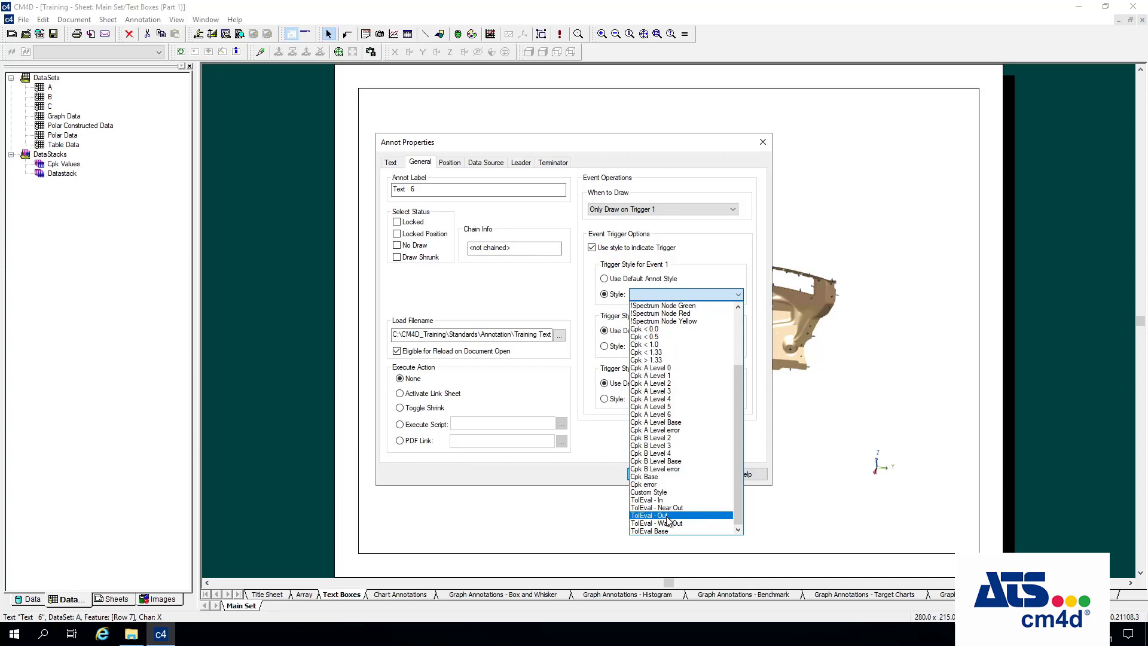
pyautogui.click(668, 516)
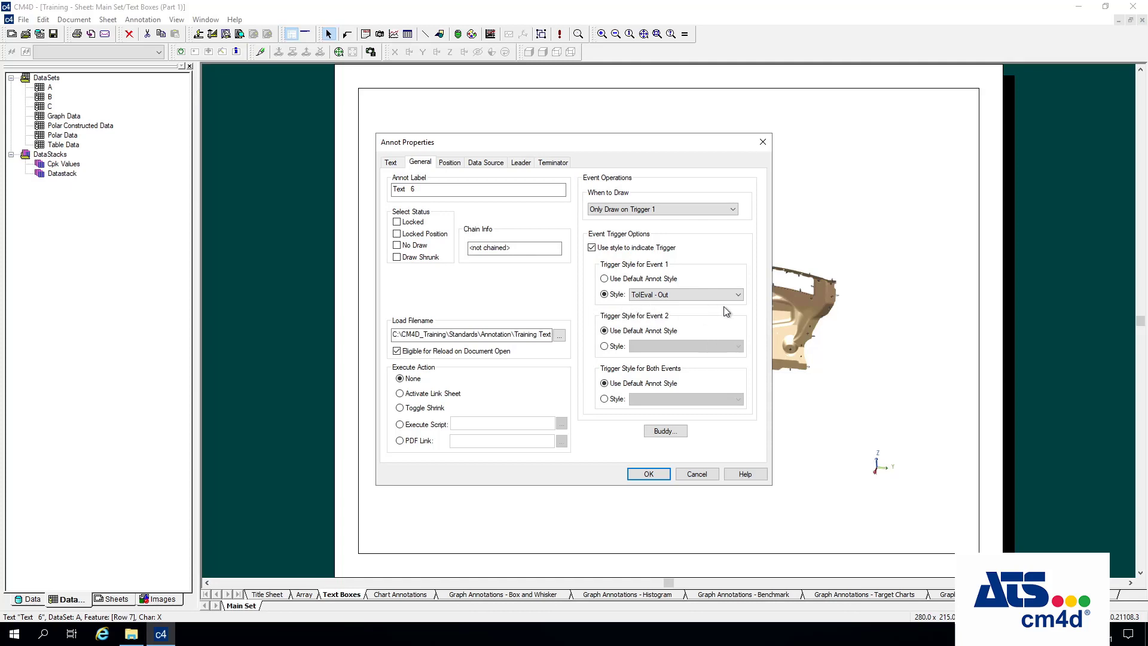
pyautogui.click(657, 474)
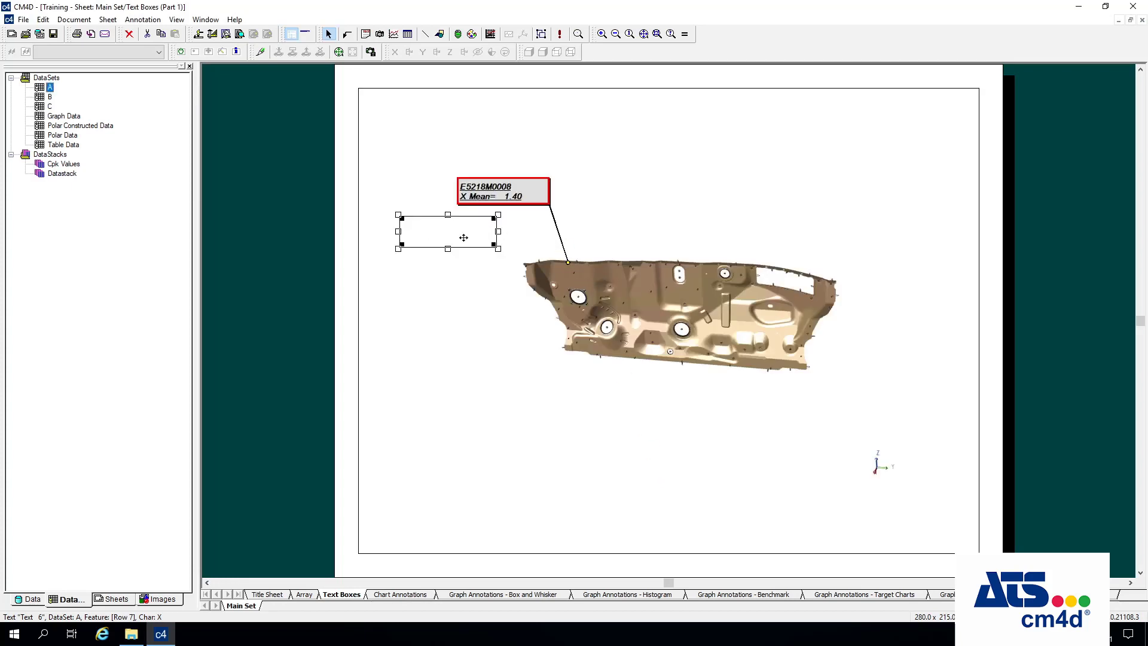
# Set When to Draw to Always Draw in the hidden E5218M0007 text box's general properties
pyautogui.click(418, 329)
pyautogui.click(457, 232)
pyautogui.rightClick(457, 232)
pyautogui.click(489, 266)
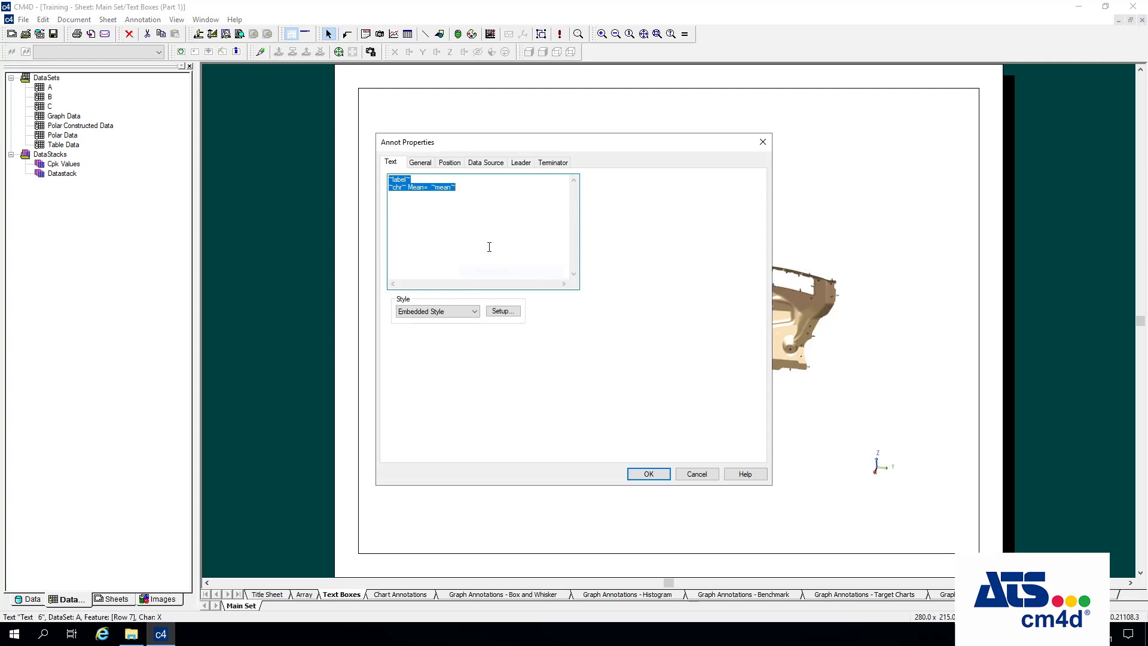
pyautogui.click(421, 164)
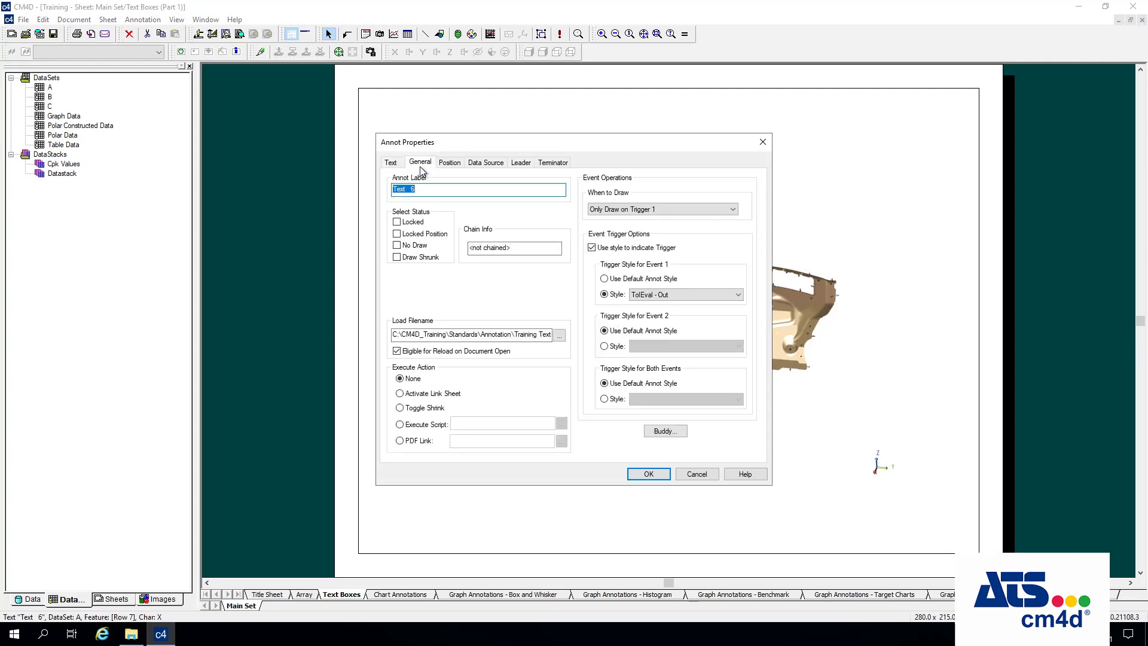
pyautogui.click(621, 209)
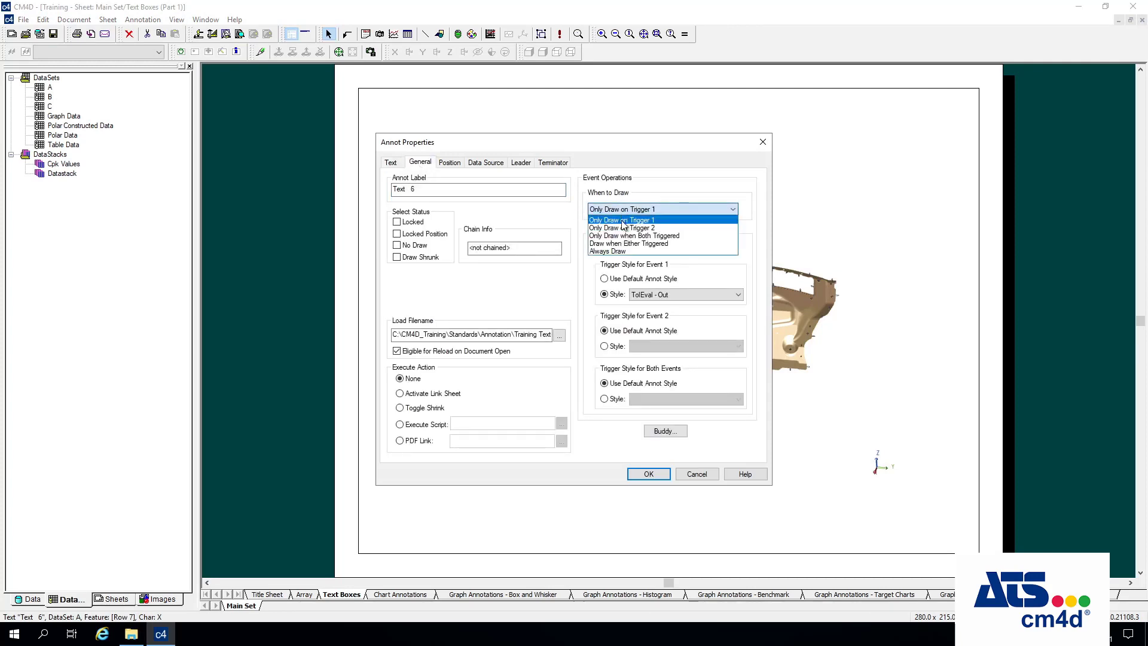
pyautogui.click(609, 251)
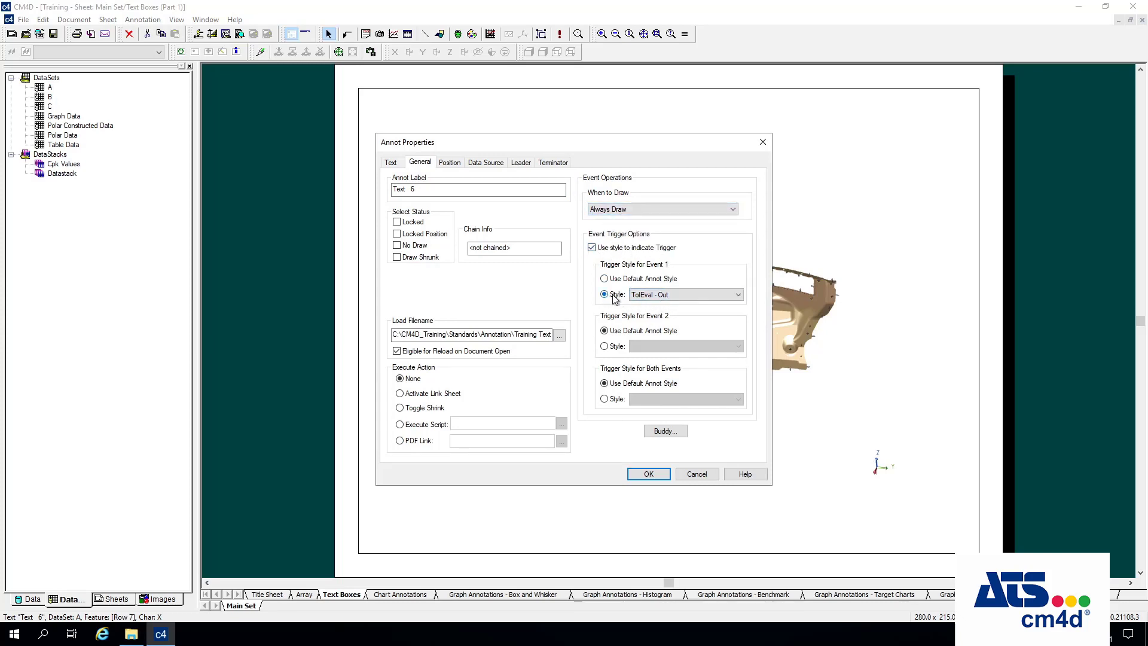
pyautogui.click(652, 474)
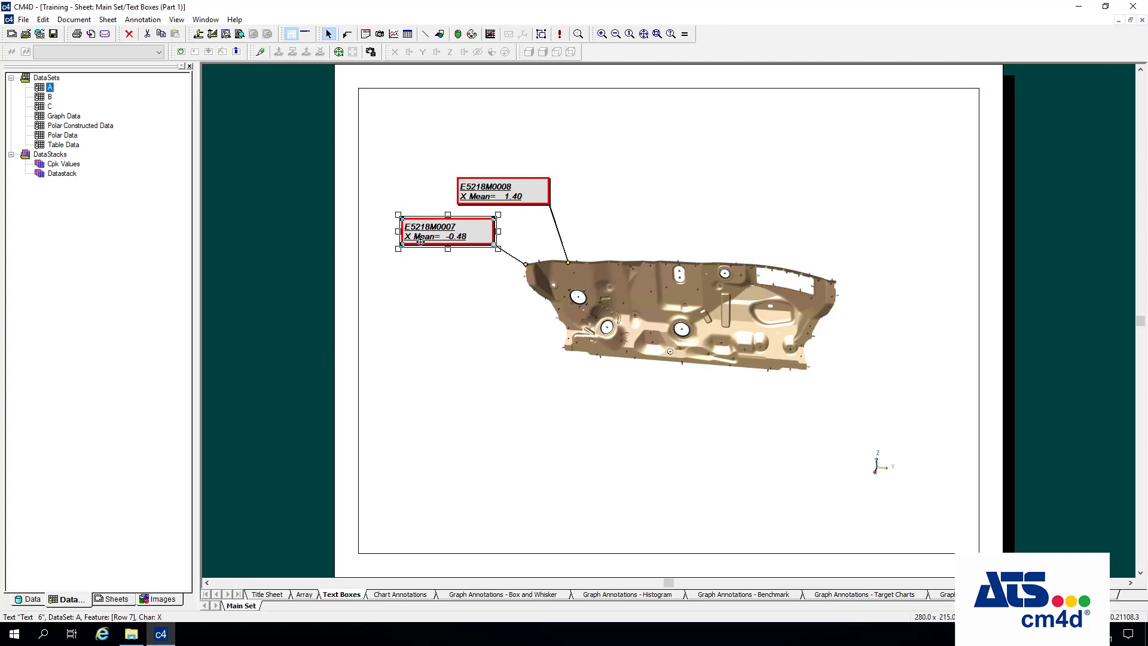
# Select all the sheet's text boxes, and copy the drawing and trigger style properties from E5218M0007 to the others
pyautogui.click(386, 112)
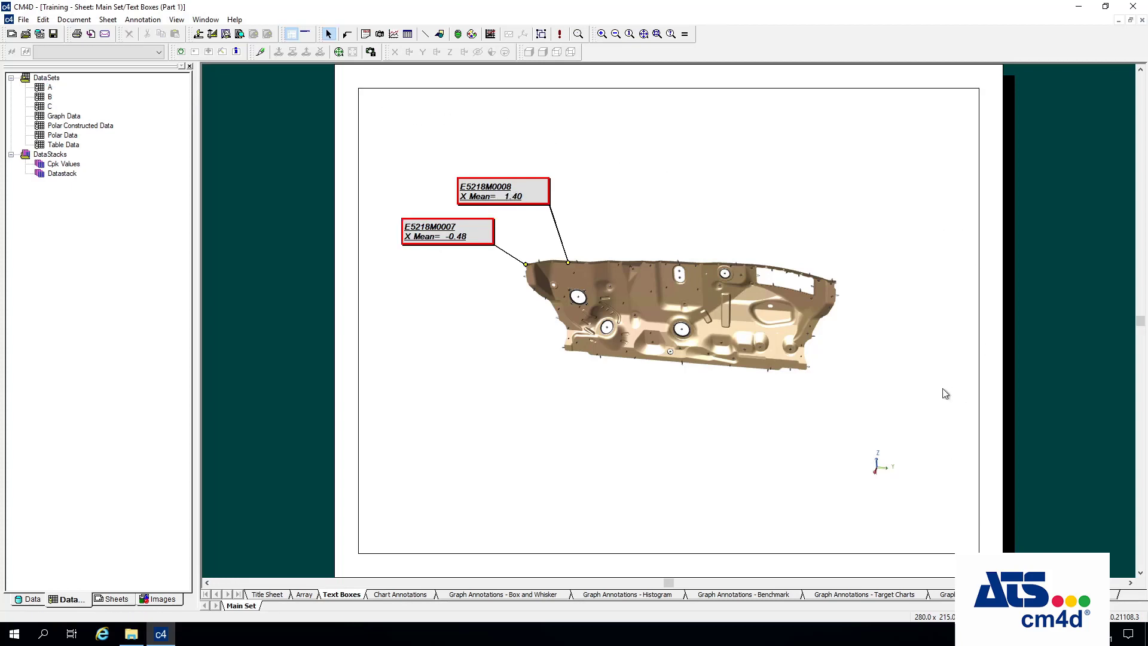
pyautogui.moveTo(983, 508)
pyautogui.mouseDown()
pyautogui.moveTo(710, 89)
pyautogui.moveTo(518, 102)
pyautogui.mouseUp()
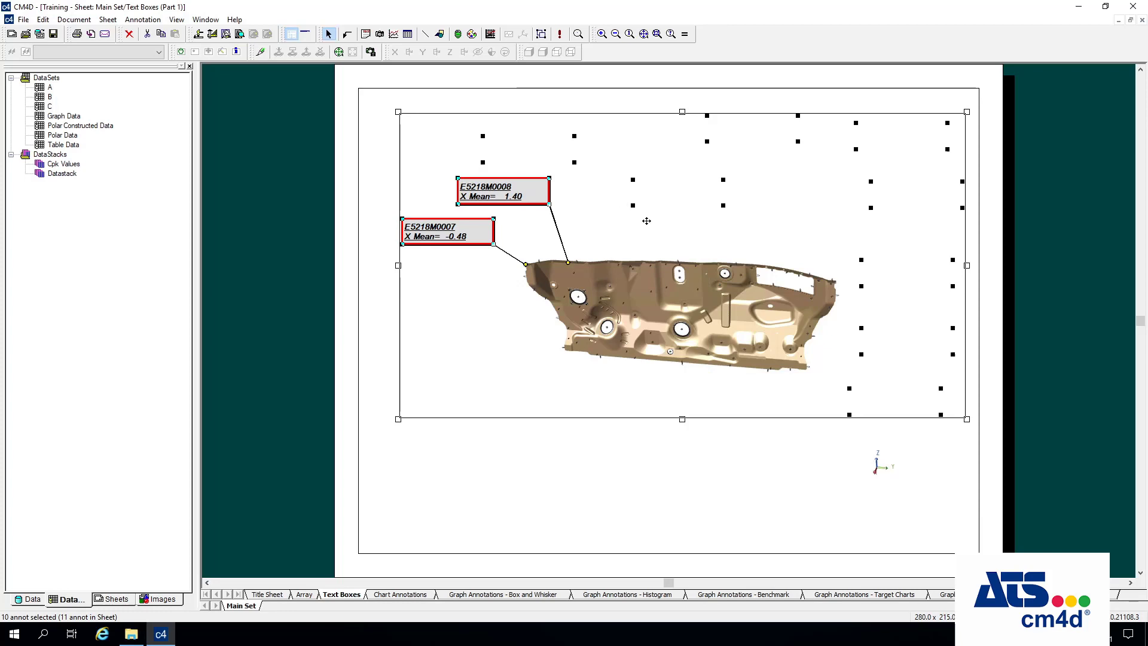
pyautogui.keyDown('ctrl'); pyautogui.click(449, 232); pyautogui.keyUp('ctrl')
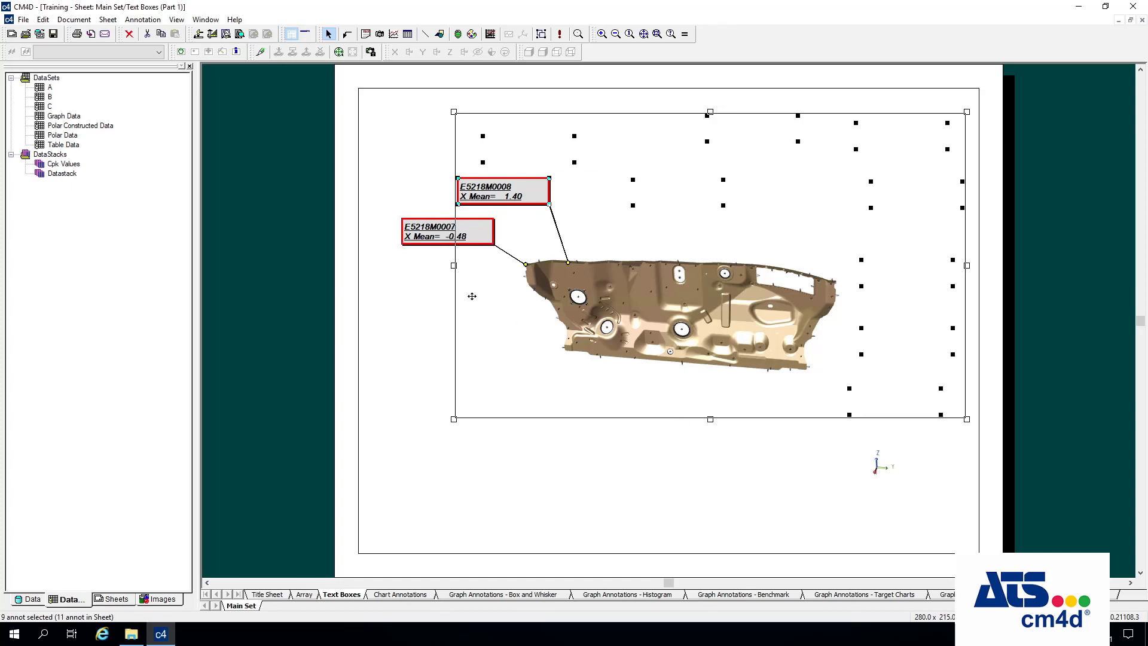
pyautogui.rightClick(423, 234)
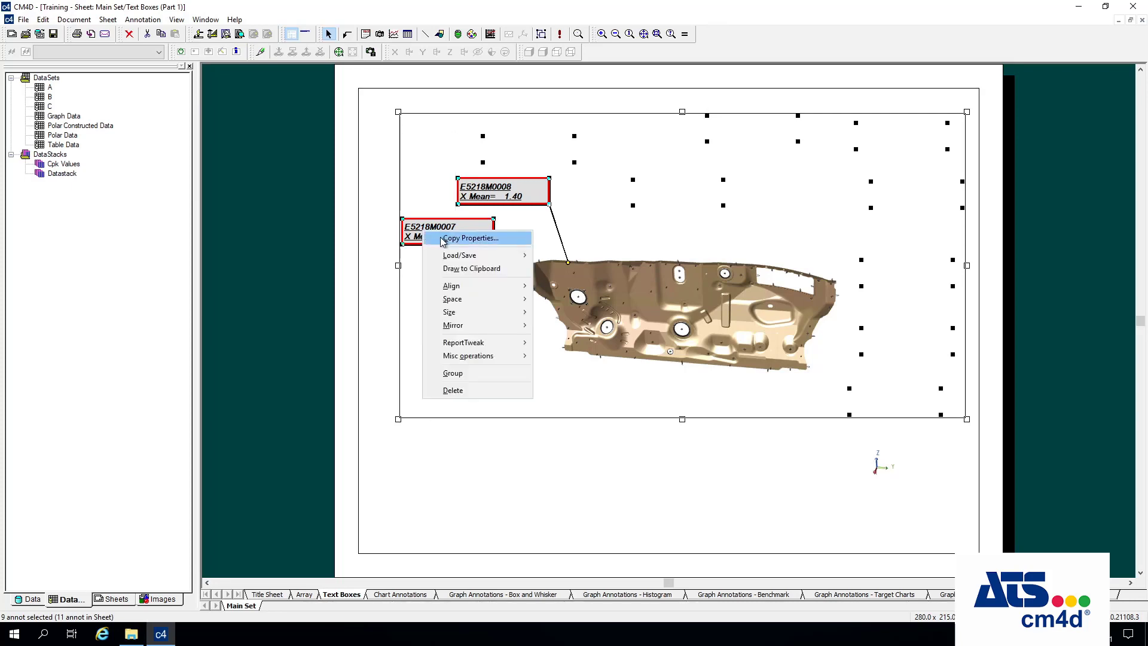
pyautogui.click(460, 238)
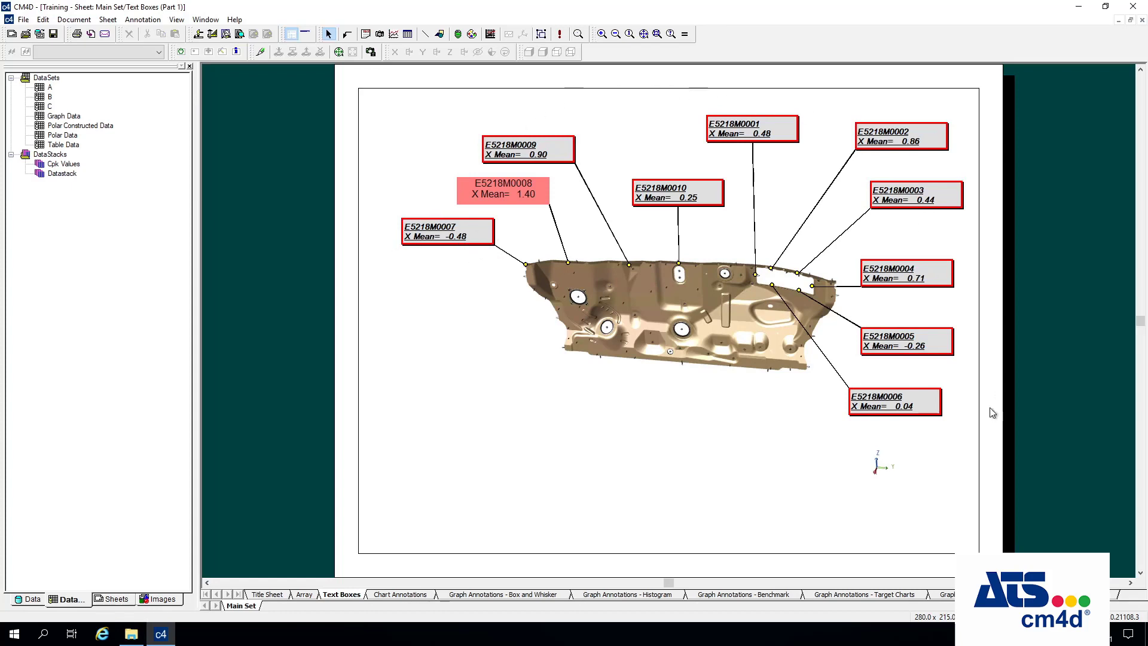
# Check the event operations and trigger style in the E5218M0008 text box's general properties, and close them
pyautogui.click(515, 196)
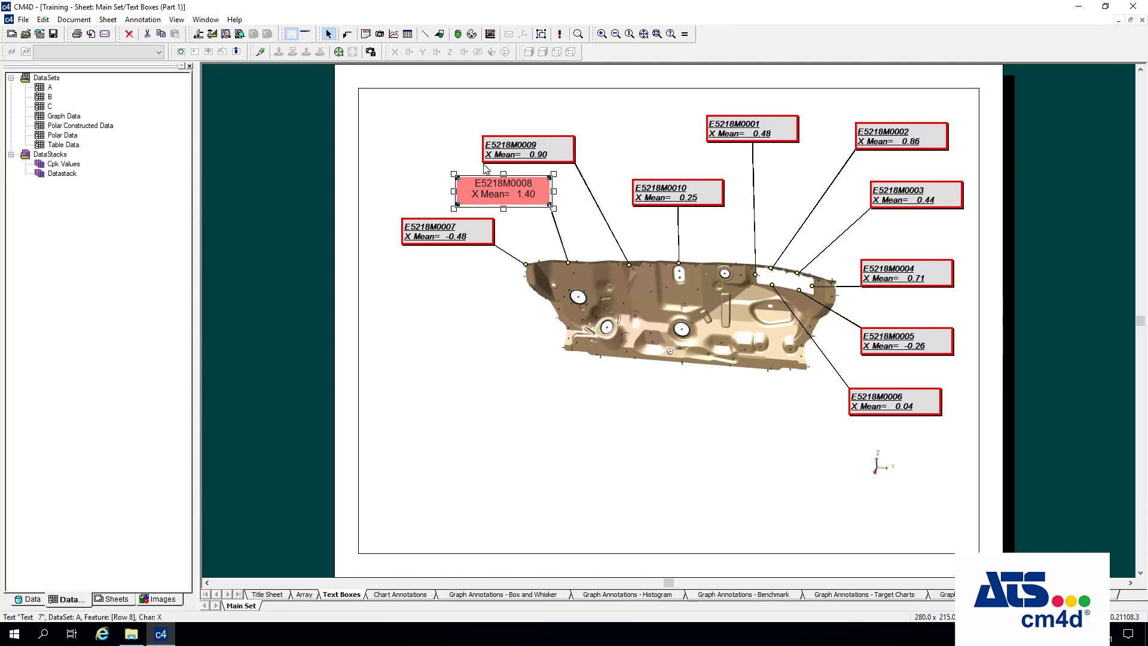
pyautogui.rightClick(499, 192)
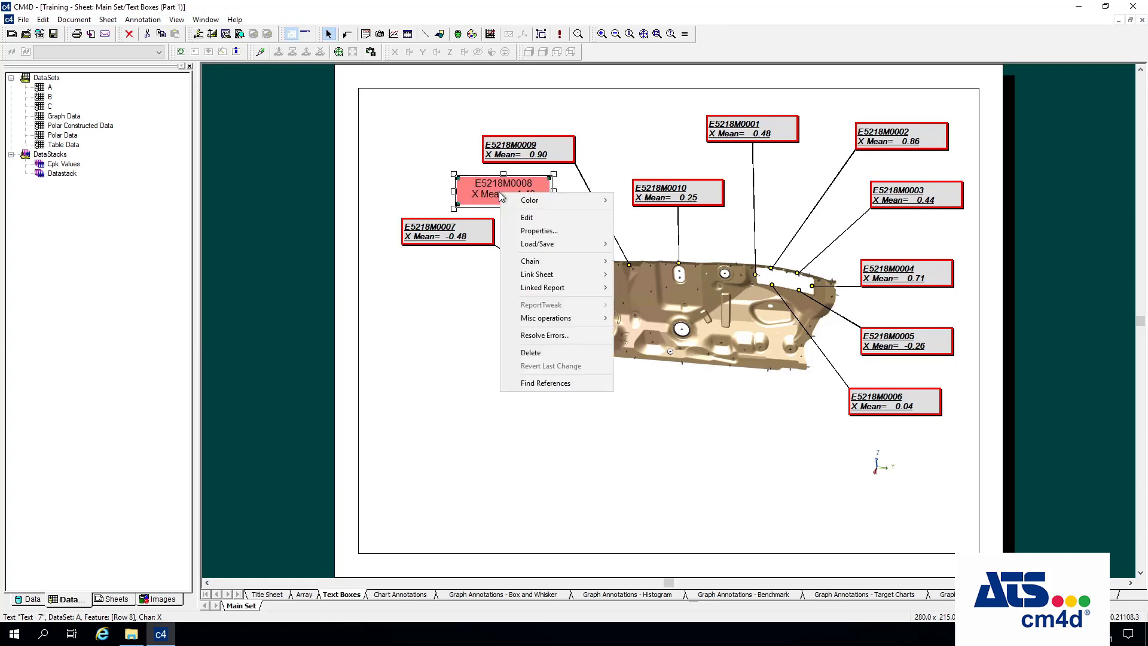
pyautogui.click(539, 231)
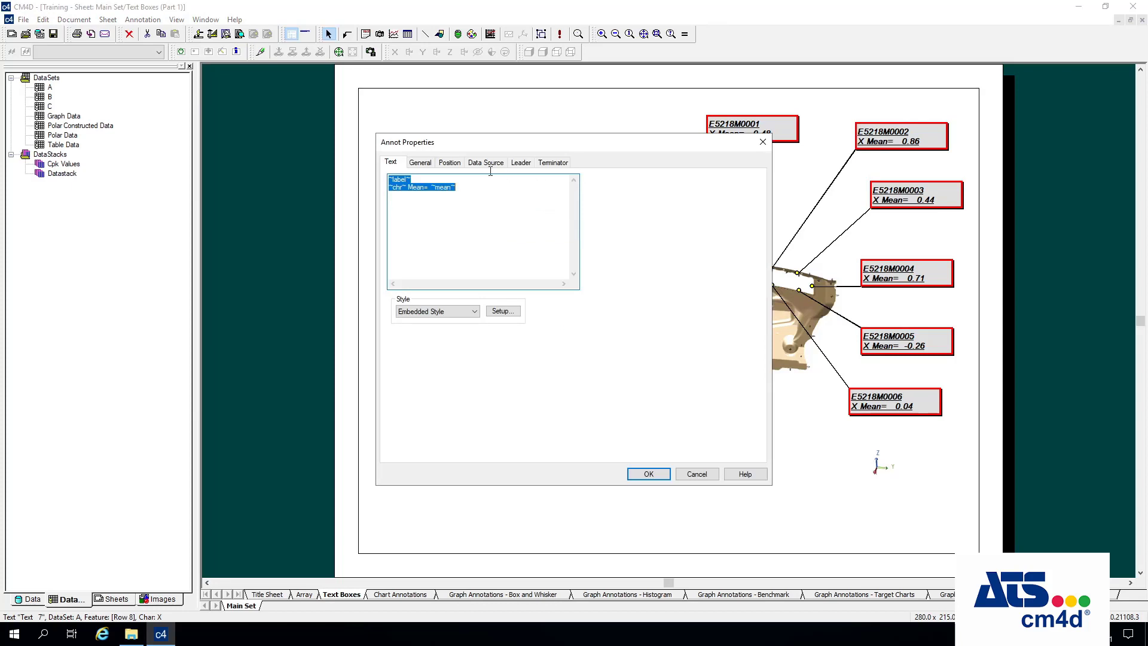
pyautogui.click(425, 165)
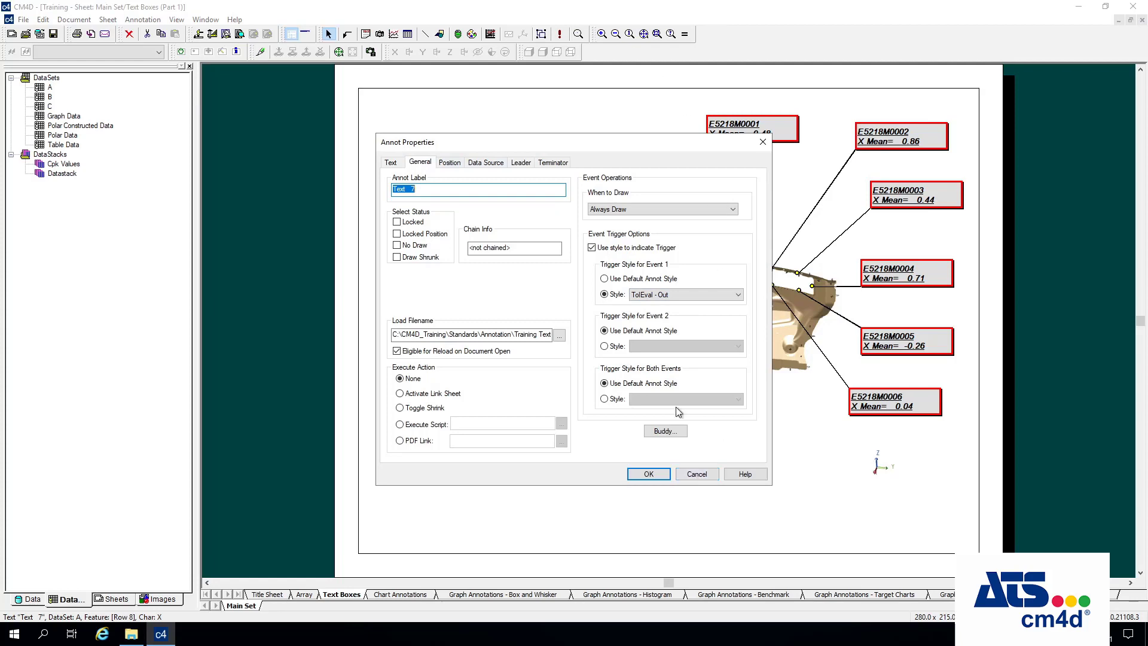
pyautogui.click(649, 474)
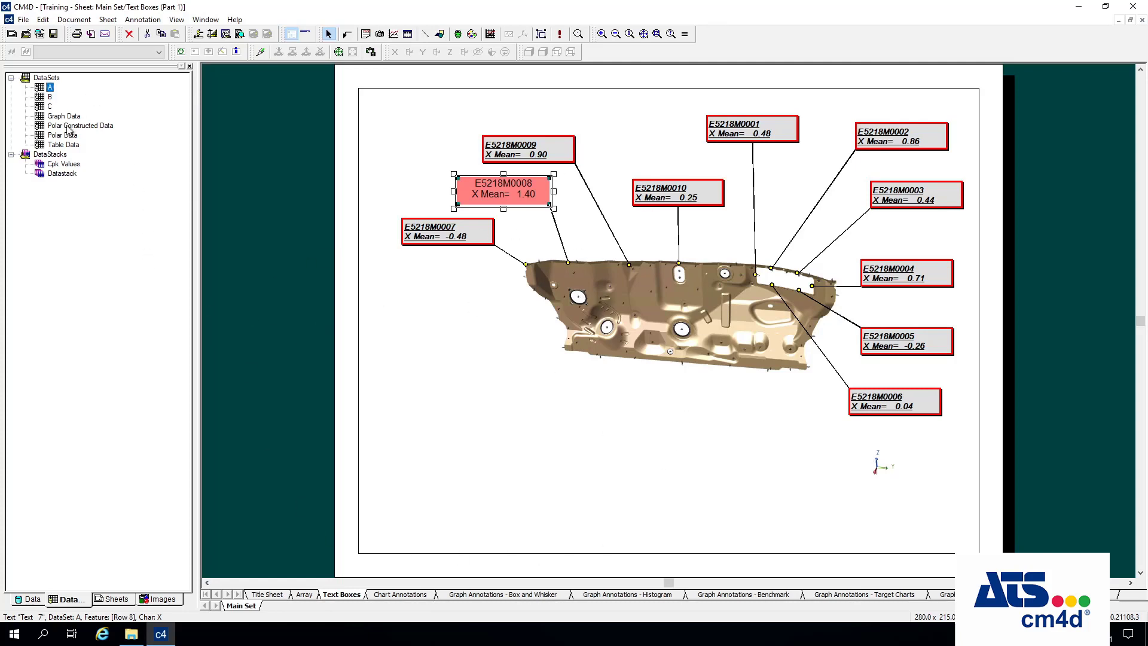
# Check the Event 1 trigger settings in dataset A's properties, and close them without changes
pyautogui.doubleClick(49, 87)
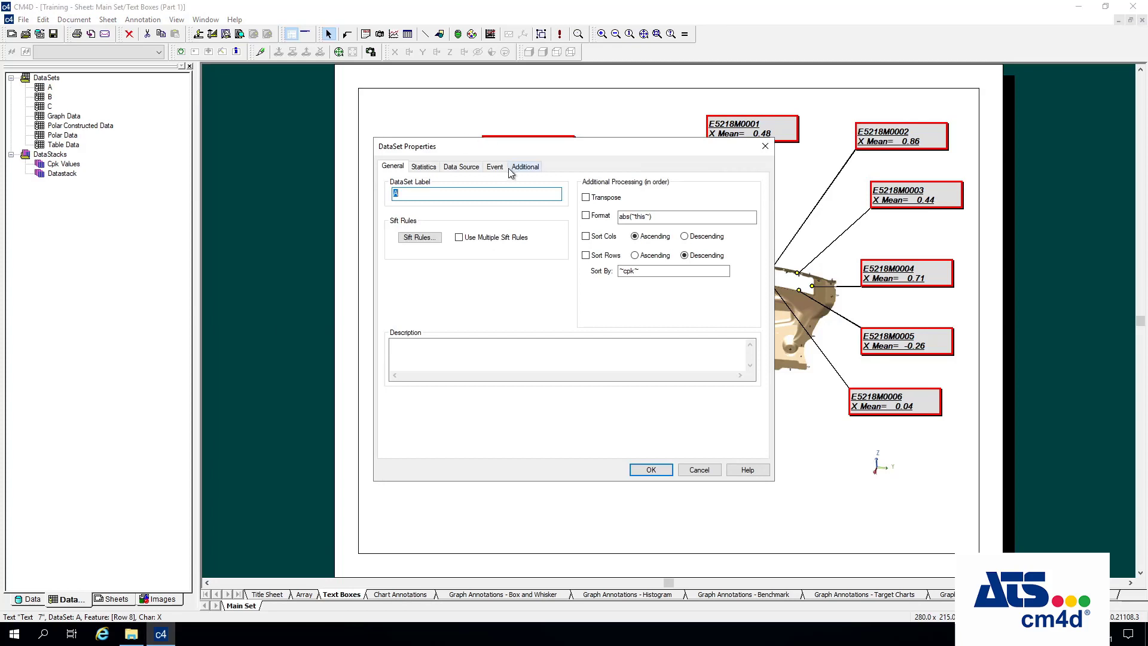
pyautogui.click(502, 167)
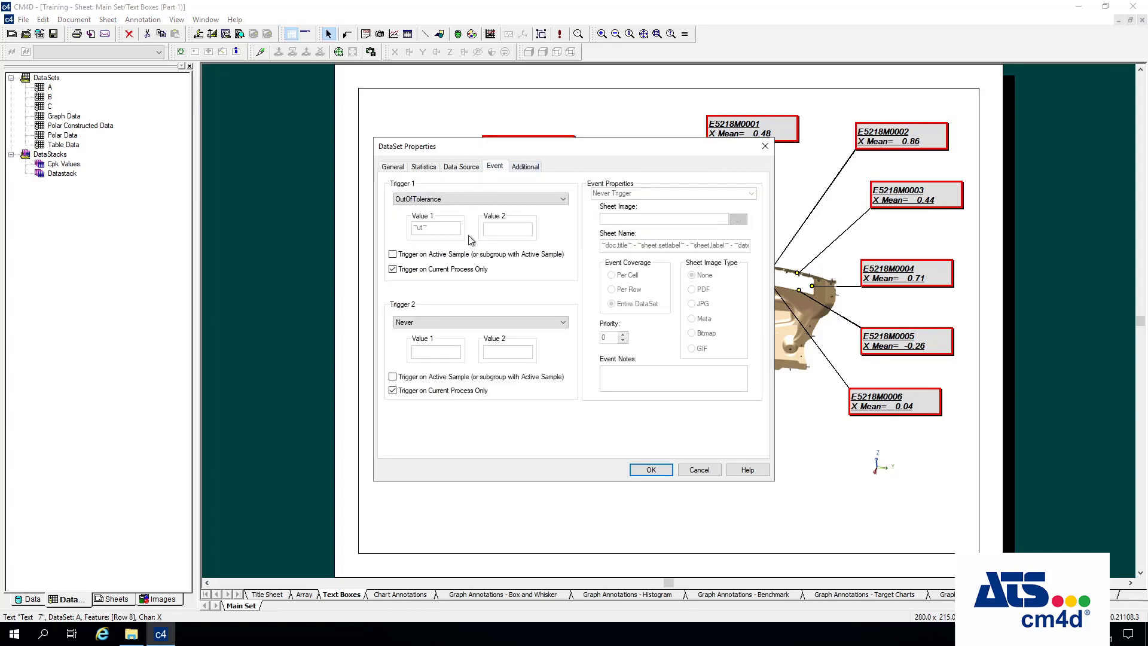
pyautogui.click(718, 474)
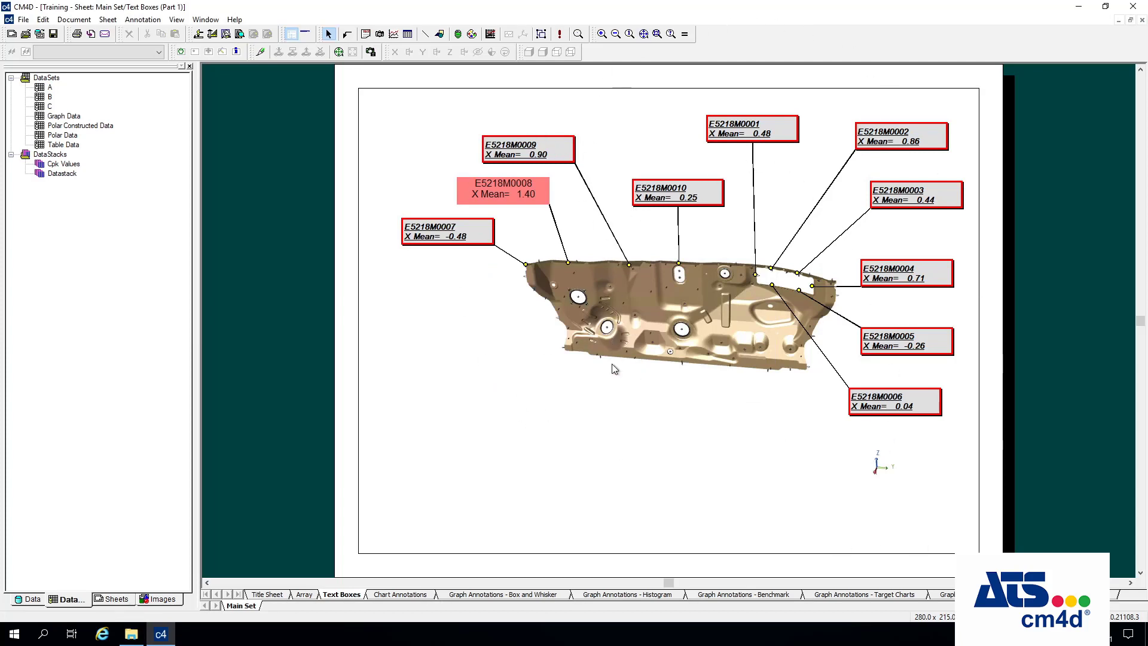
# On the Chart Annotations sheet, open the general properties of the E5218M0001 chart's title
pyautogui.click(425, 594)
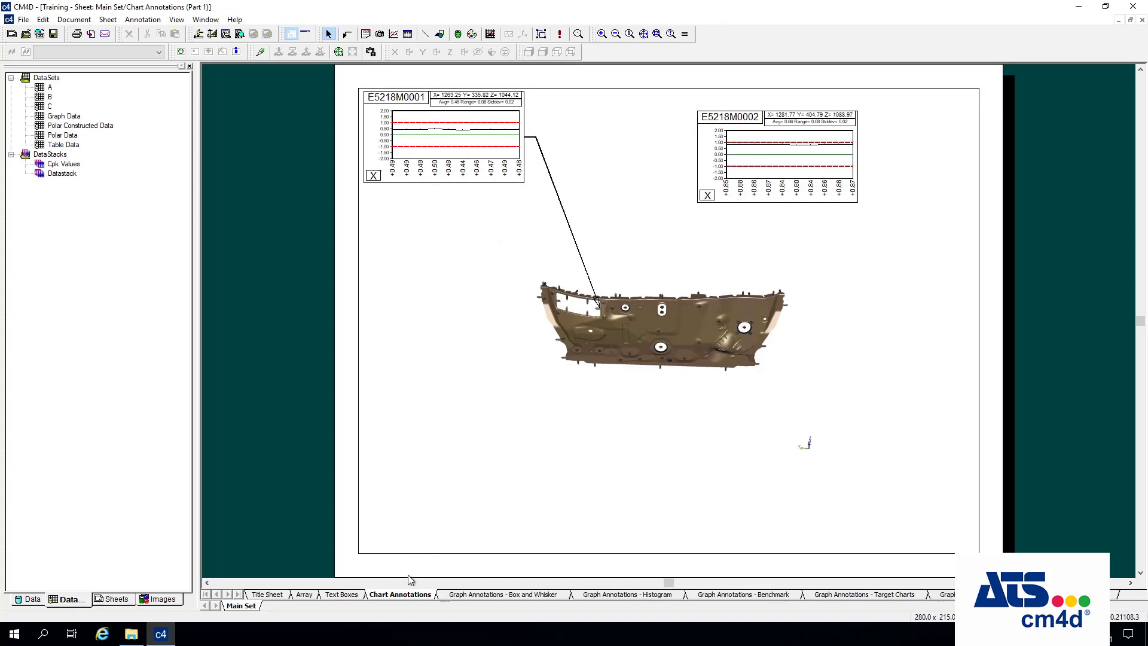
pyautogui.rightClick(390, 100)
pyautogui.click(399, 125)
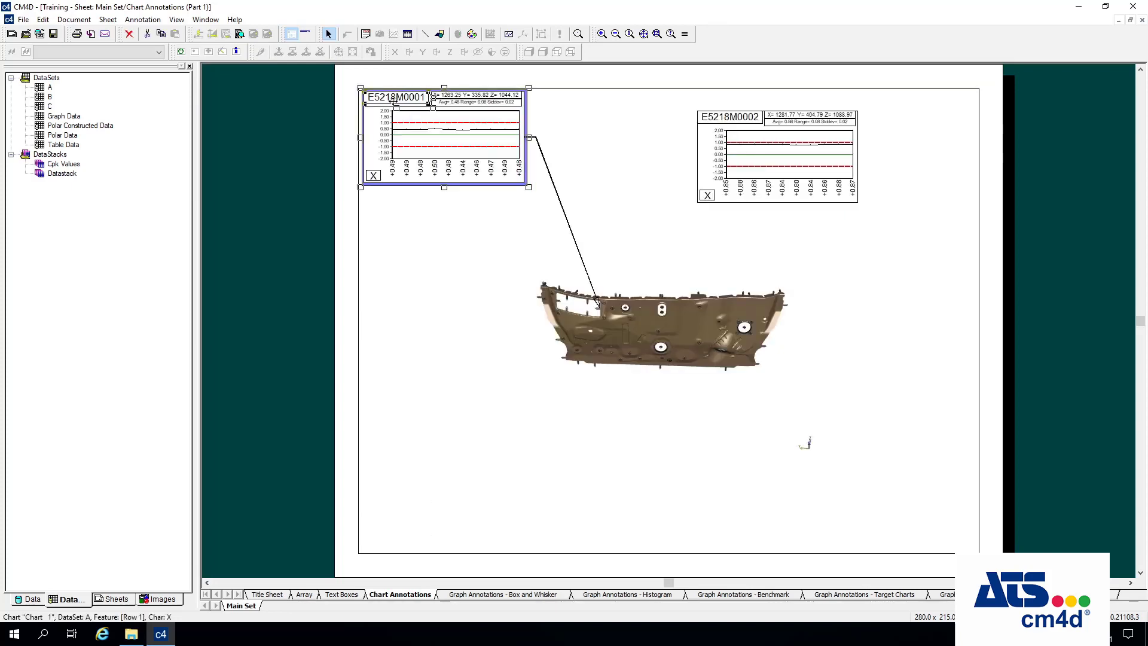
pyautogui.rightClick(394, 101)
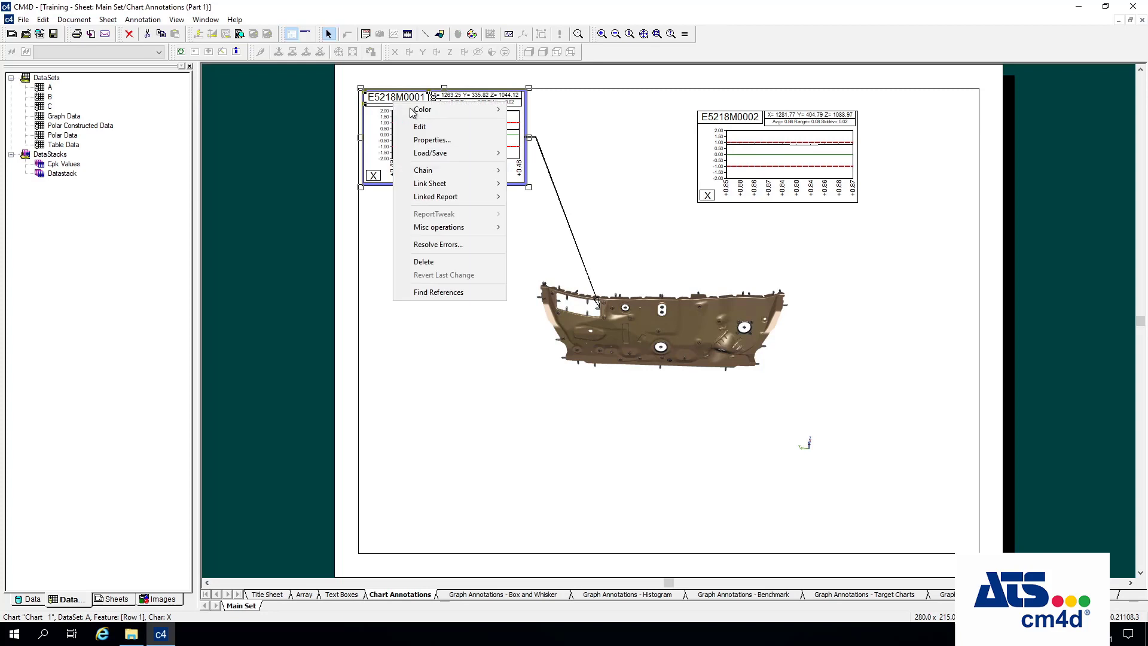
pyautogui.click(432, 140)
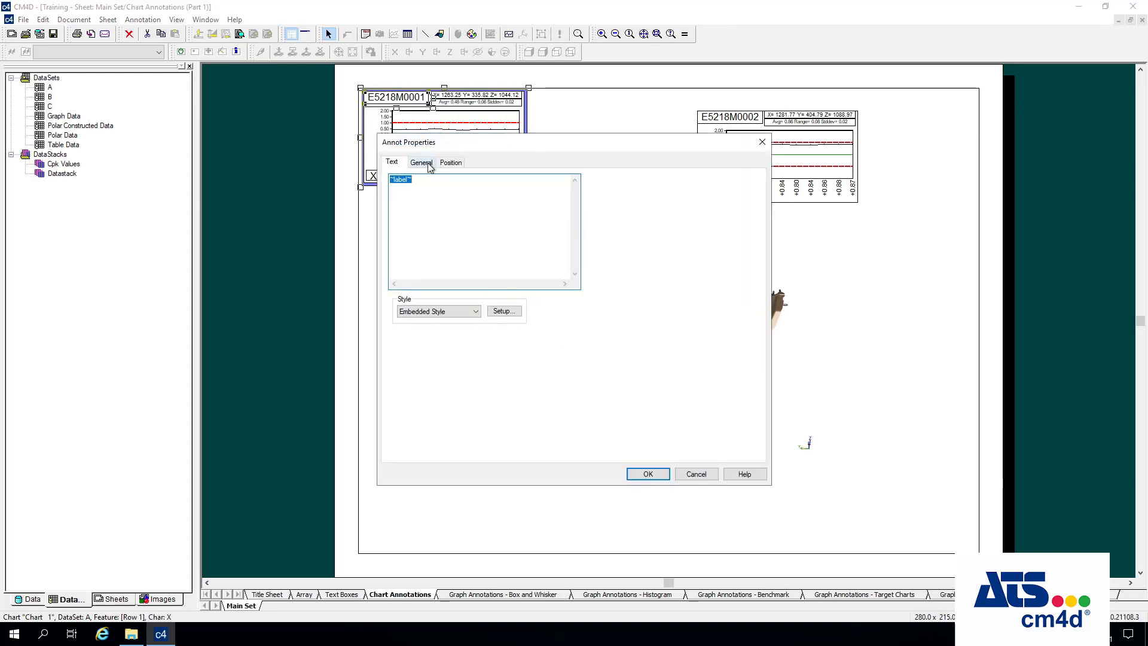
pyautogui.click(430, 165)
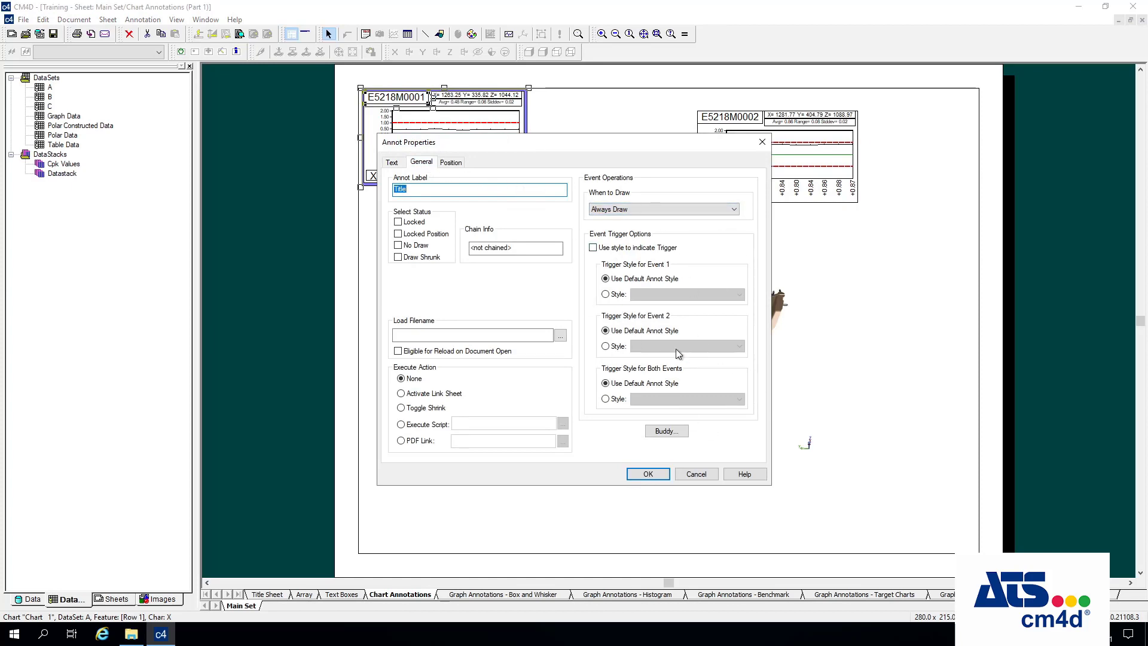
# Enable a style to indicate the trigger on the chart title, with TolEval - Out as the trigger style for Event 1
pyautogui.click(592, 247)
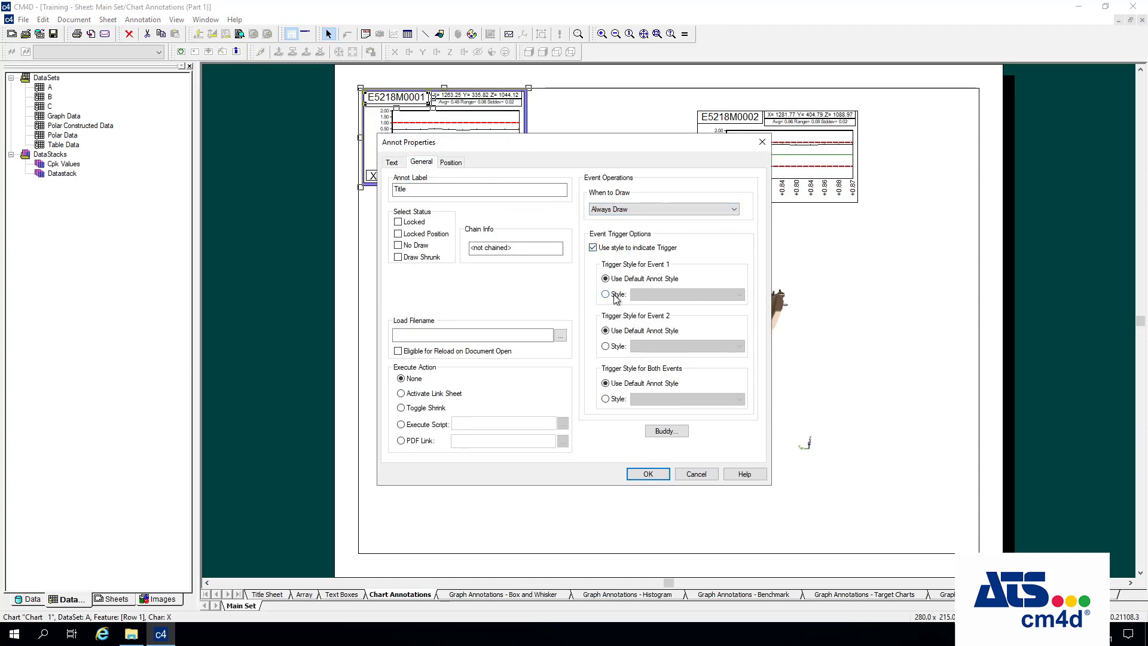
pyautogui.click(616, 294)
pyautogui.click(650, 294)
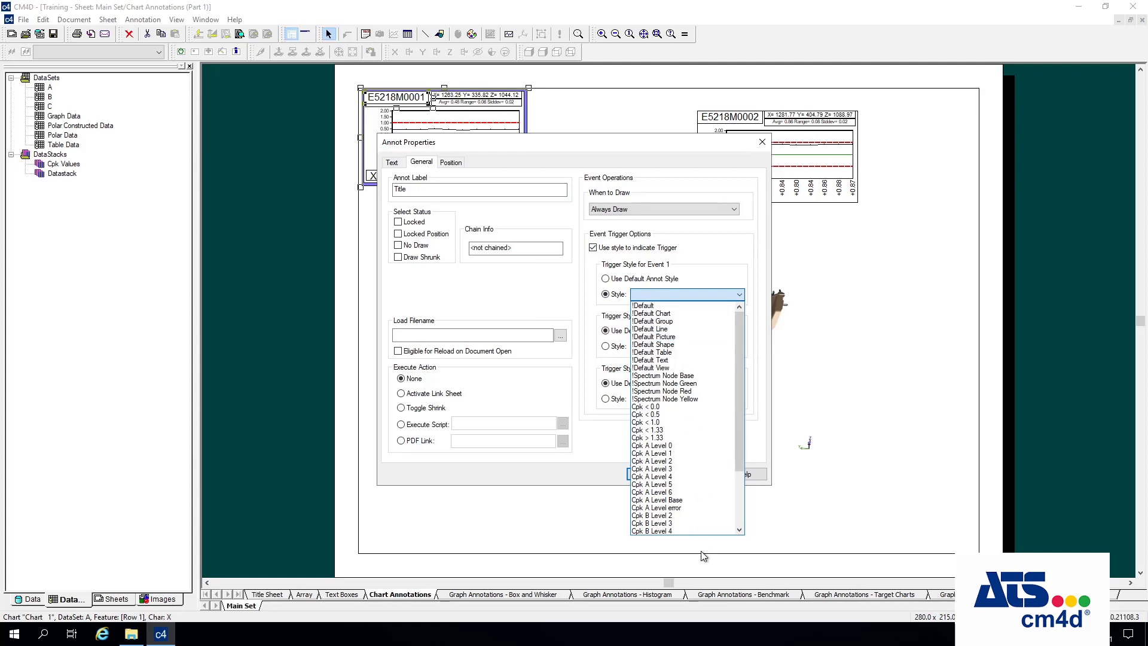
pyautogui.scroll(-1, 702, 399)
pyautogui.scroll(-3, 700, 406)
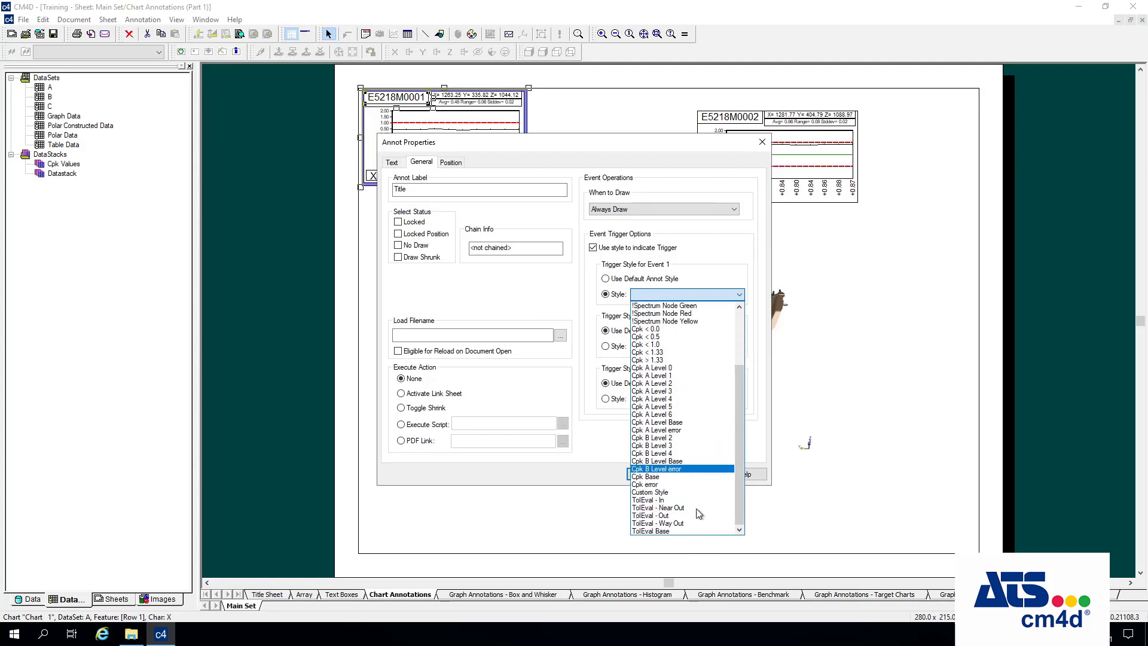
pyautogui.click(667, 516)
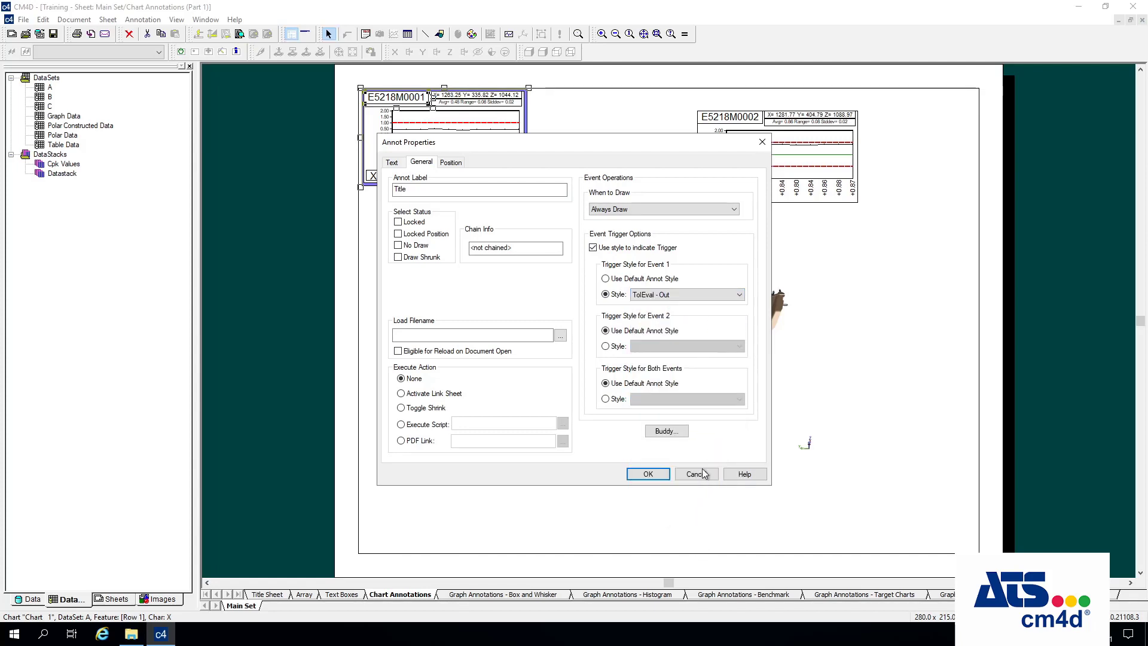
pyautogui.click(649, 475)
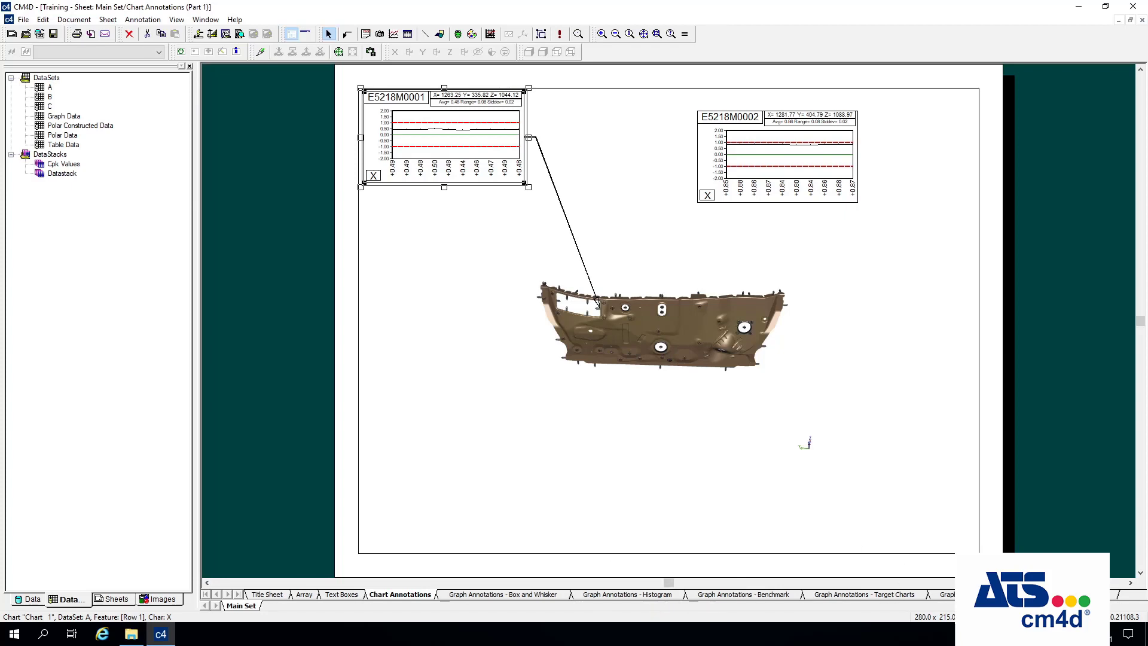
# On the Table Annotations sheet, check the event trigger of the upper table's dataset through the table's data source properties, and close the dataset properties
pyautogui.click(1078, 593)
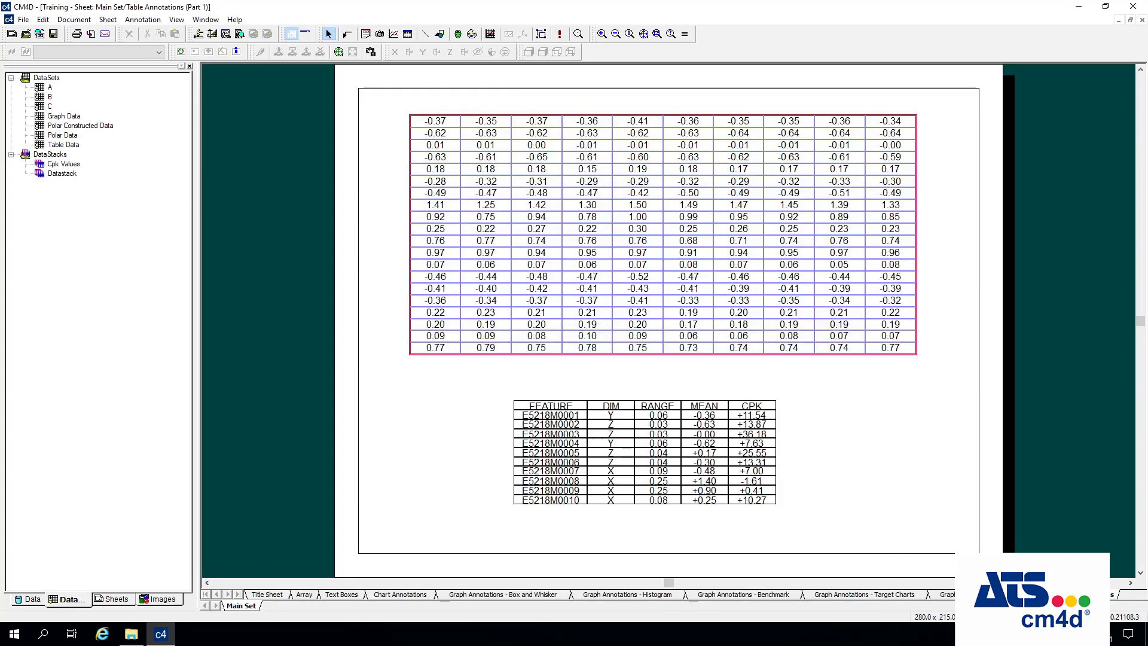
pyautogui.click(578, 196)
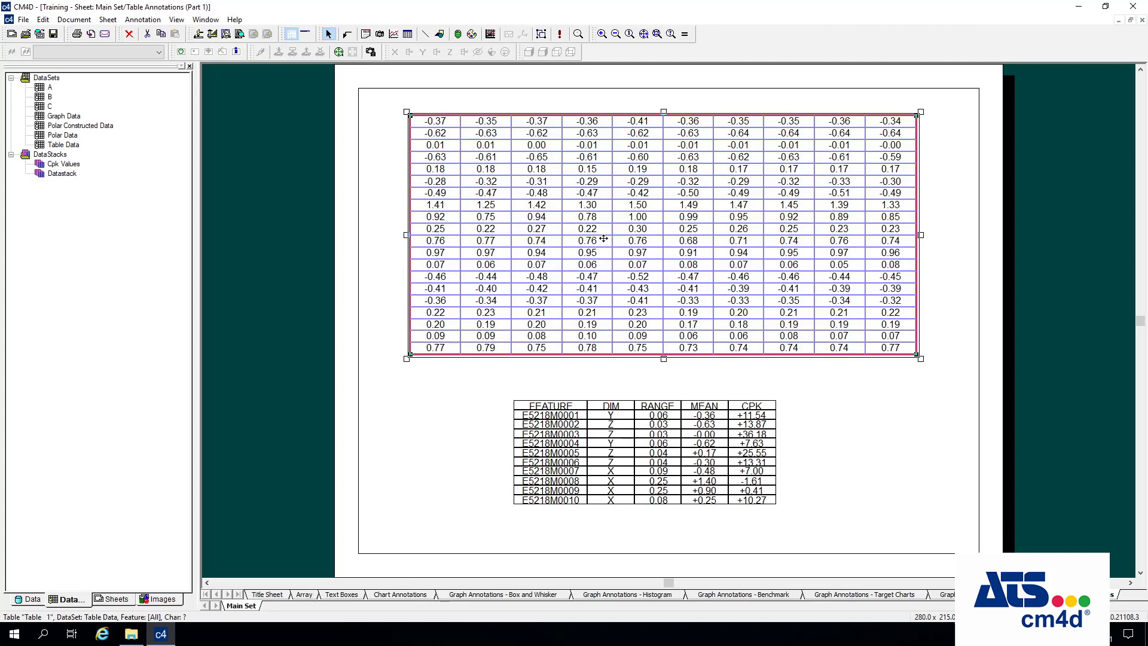
pyautogui.rightClick(579, 222)
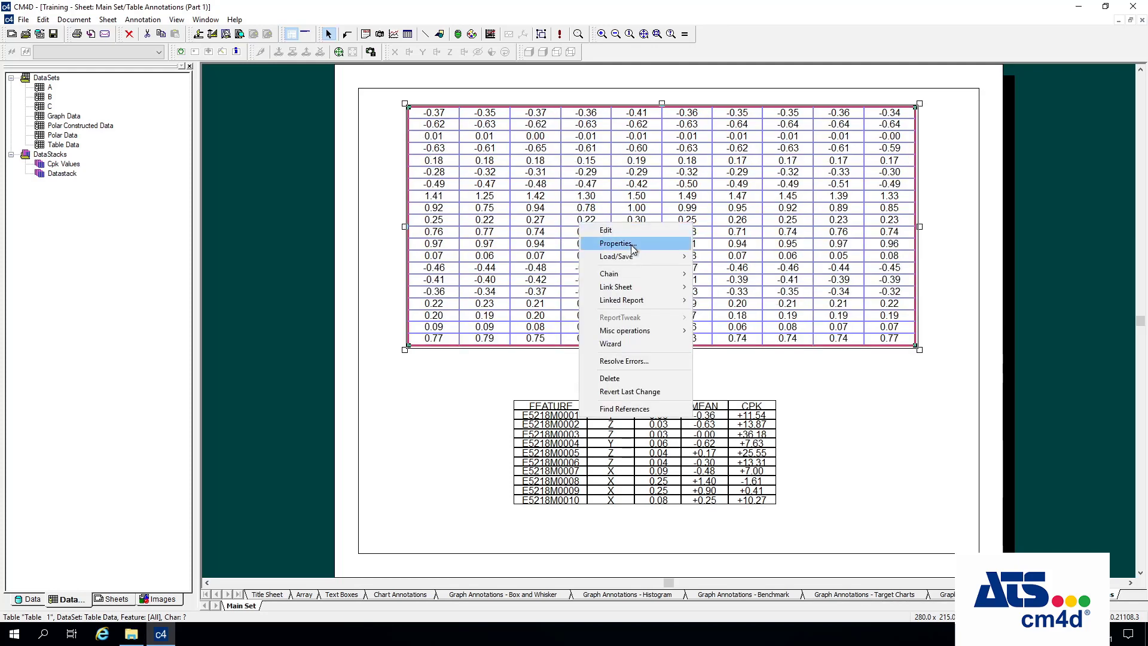
pyautogui.click(619, 239)
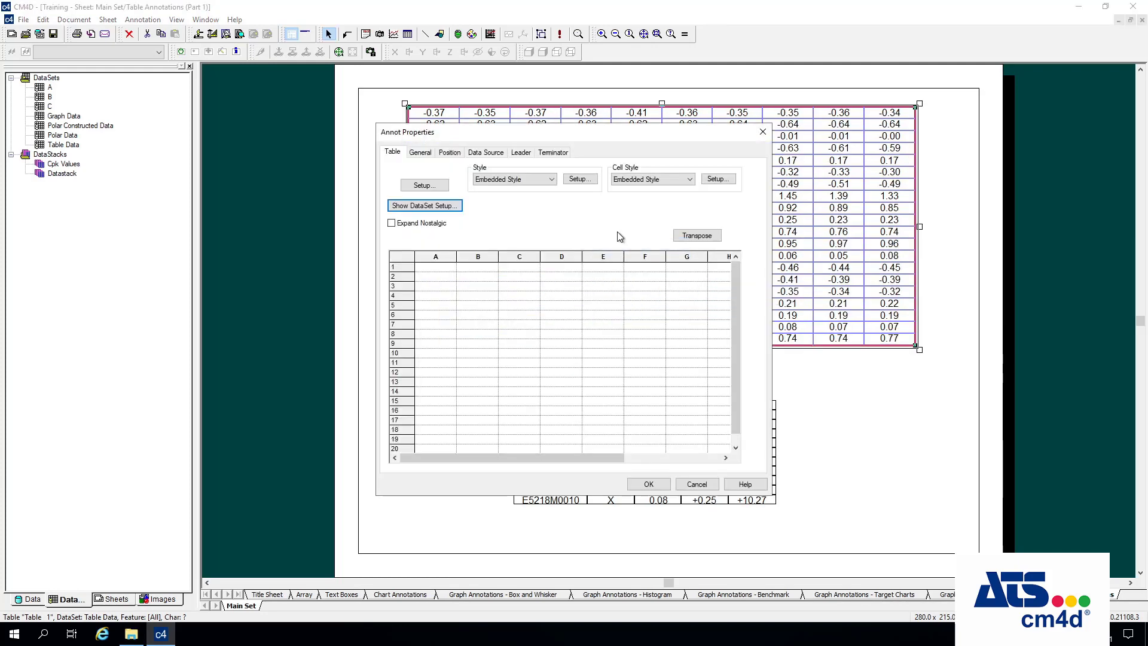
pyautogui.click(495, 156)
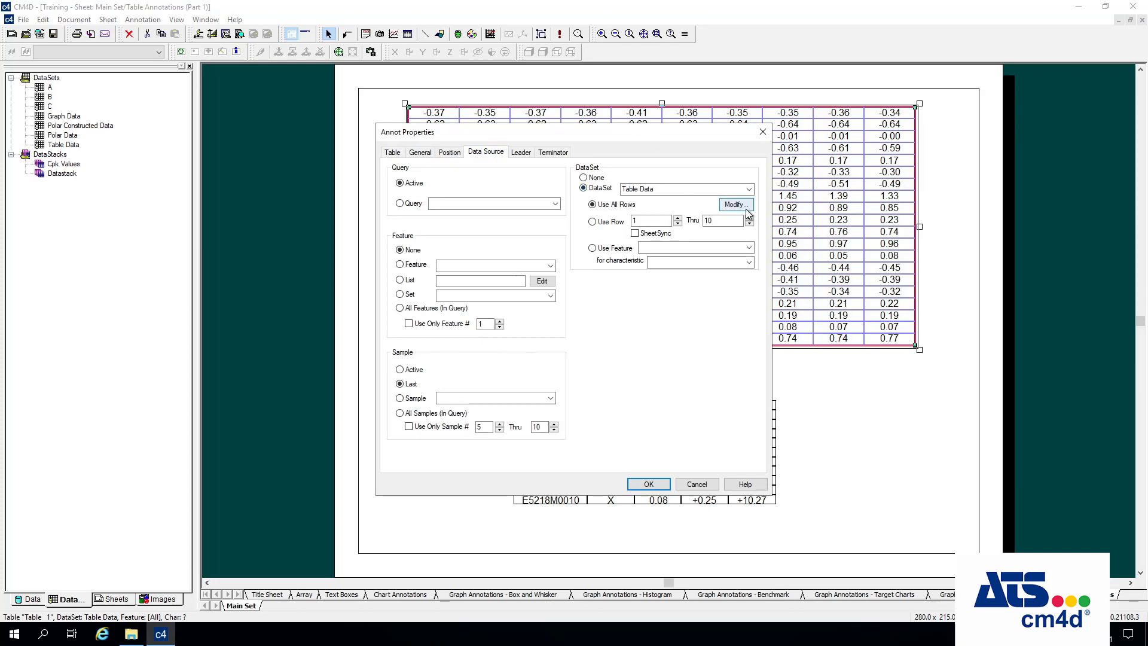
pyautogui.click(745, 206)
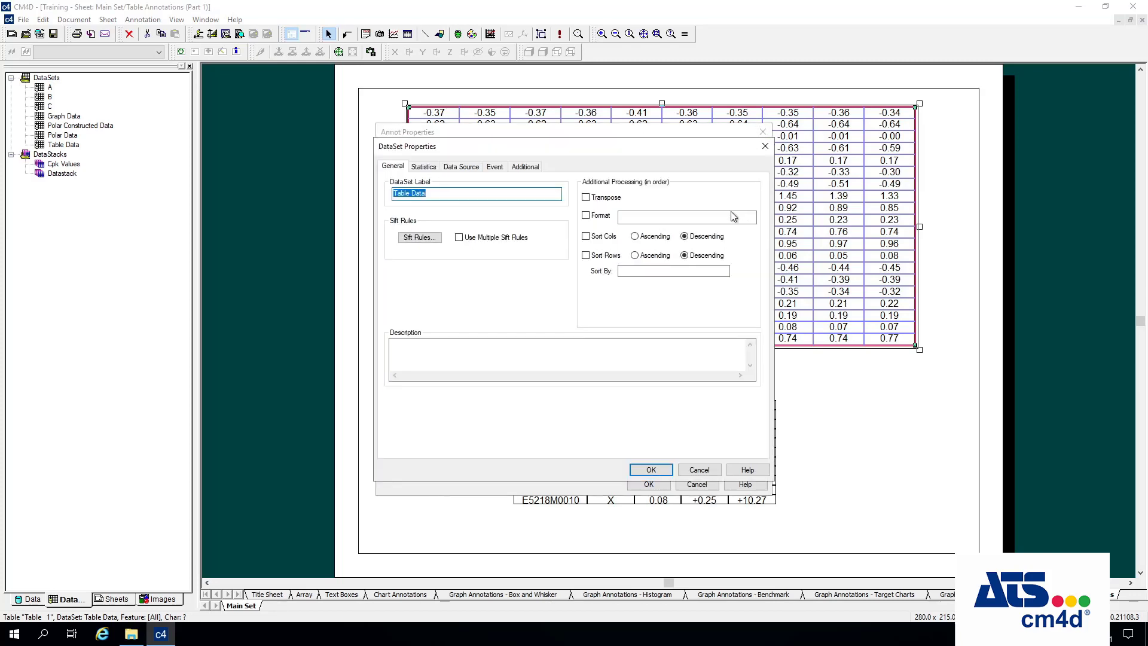
pyautogui.click(494, 168)
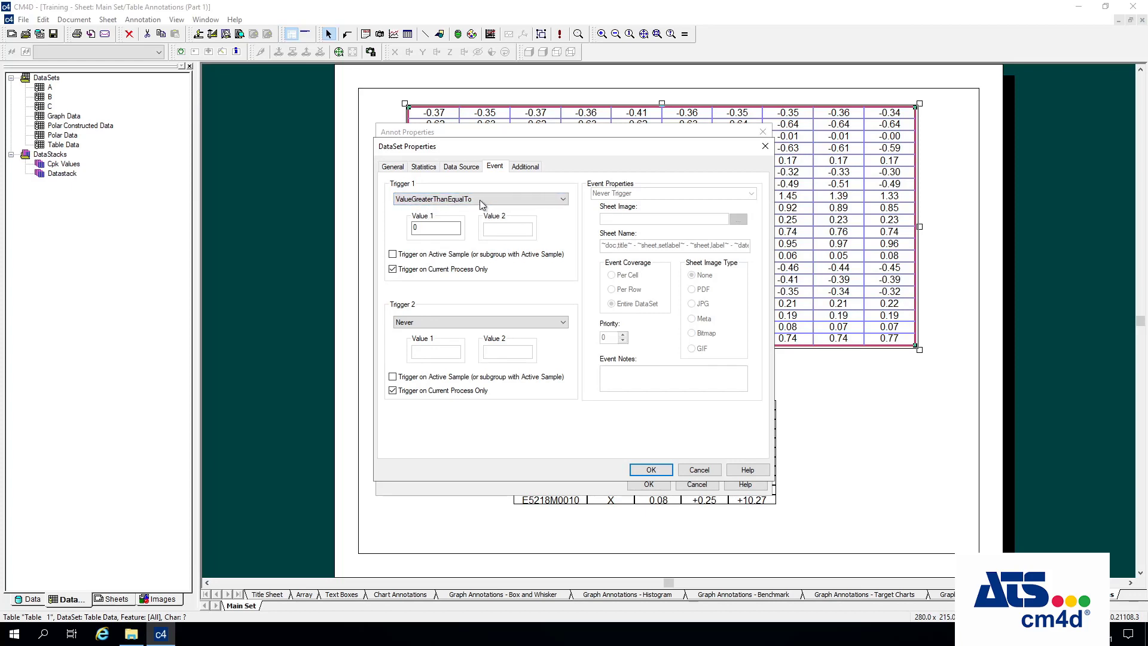
pyautogui.click(457, 229)
pyautogui.click(708, 472)
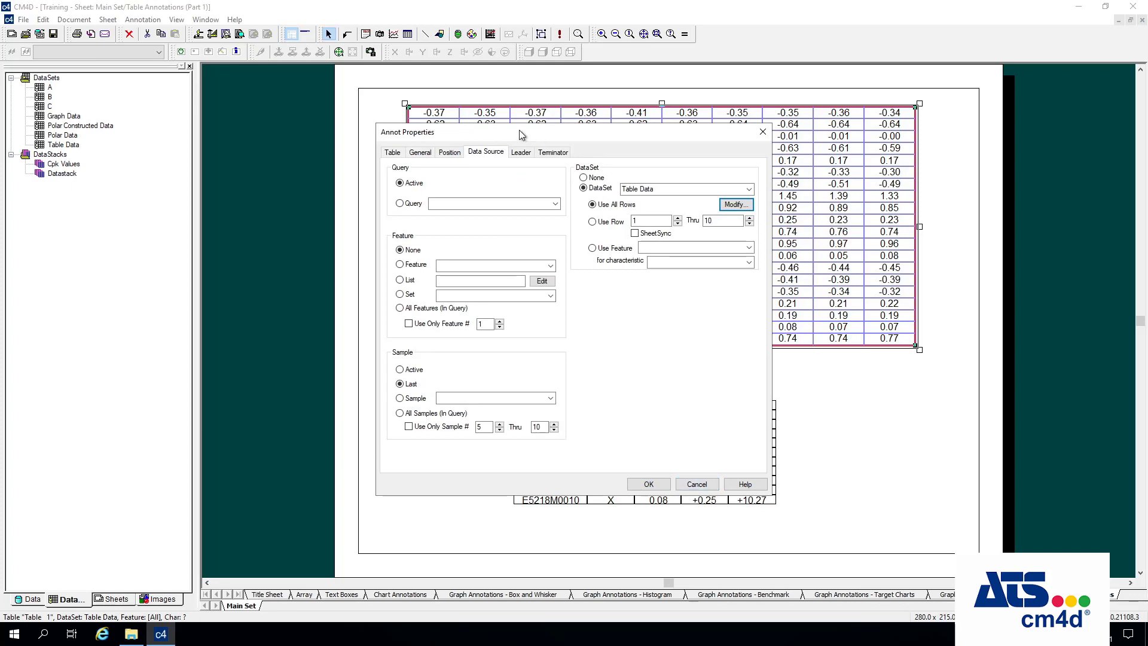
# Enable a style to indicate the trigger in the table's general properties, with TolEval - Out as the trigger style for Event 1
pyautogui.click(421, 156)
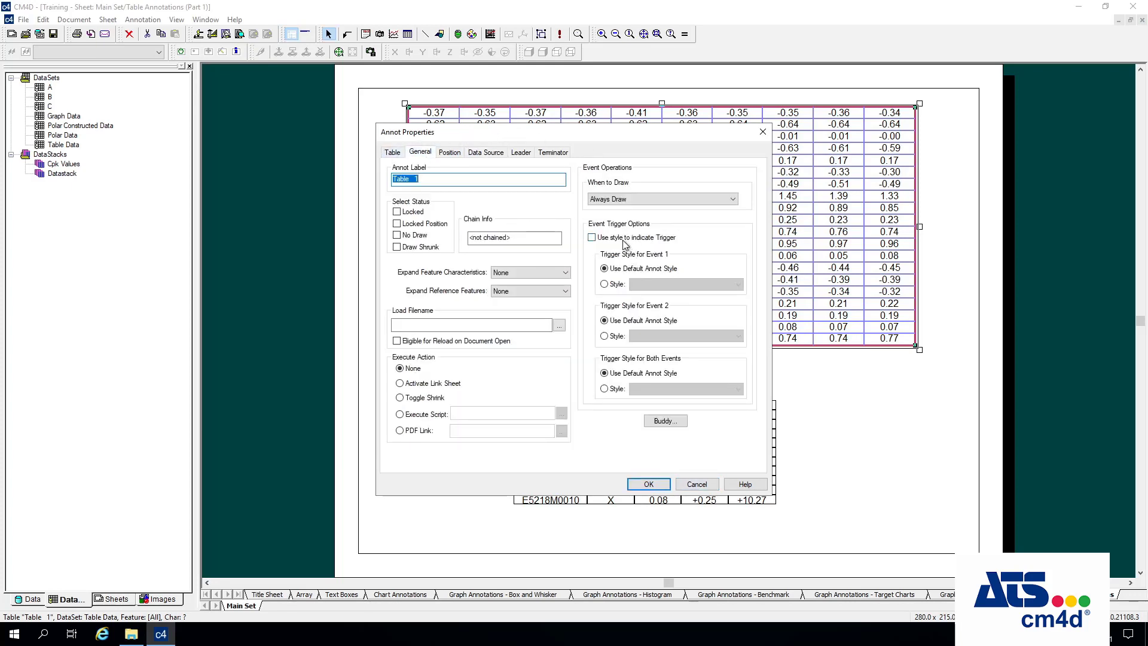
pyautogui.click(628, 237)
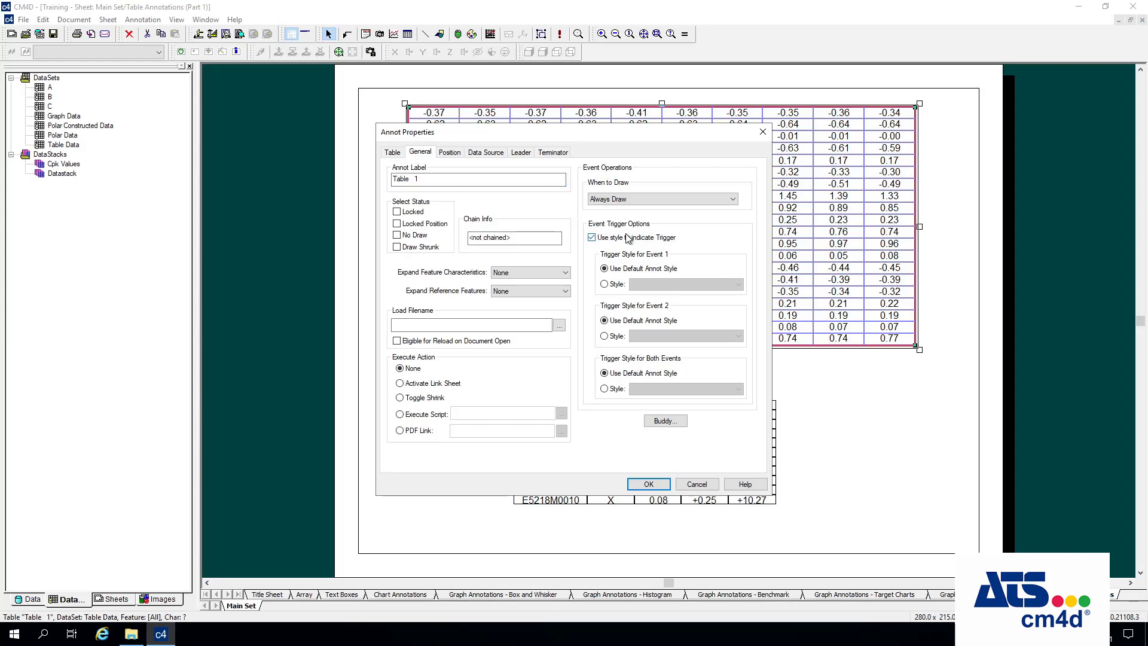
pyautogui.click(613, 283)
pyautogui.click(664, 286)
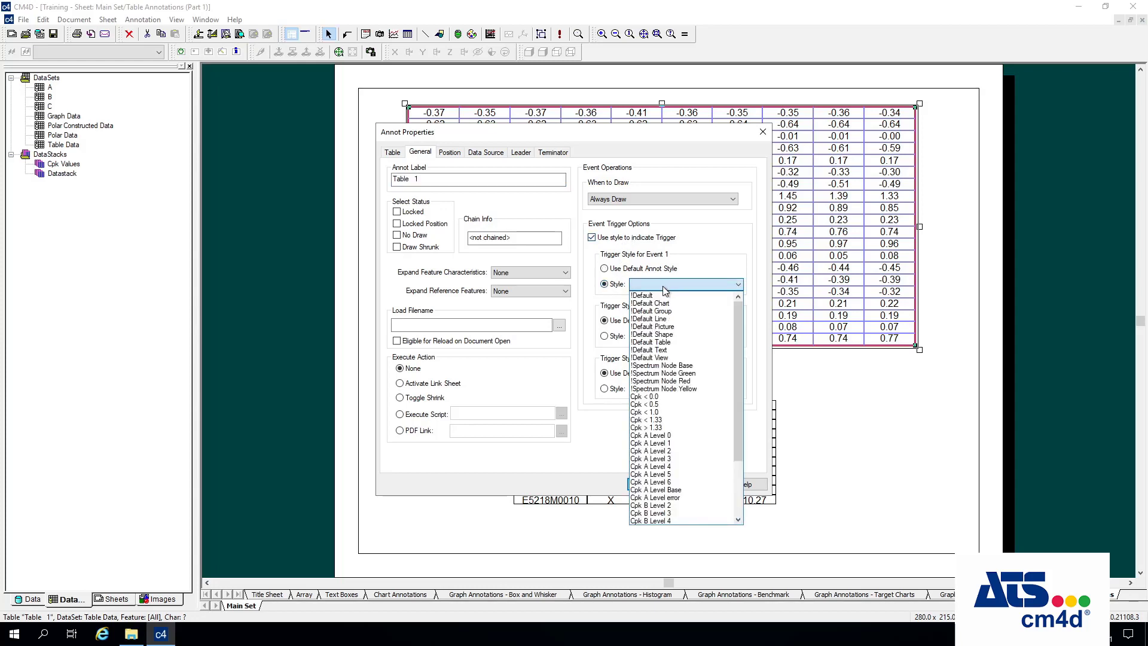
pyautogui.scroll(-4, 675, 492)
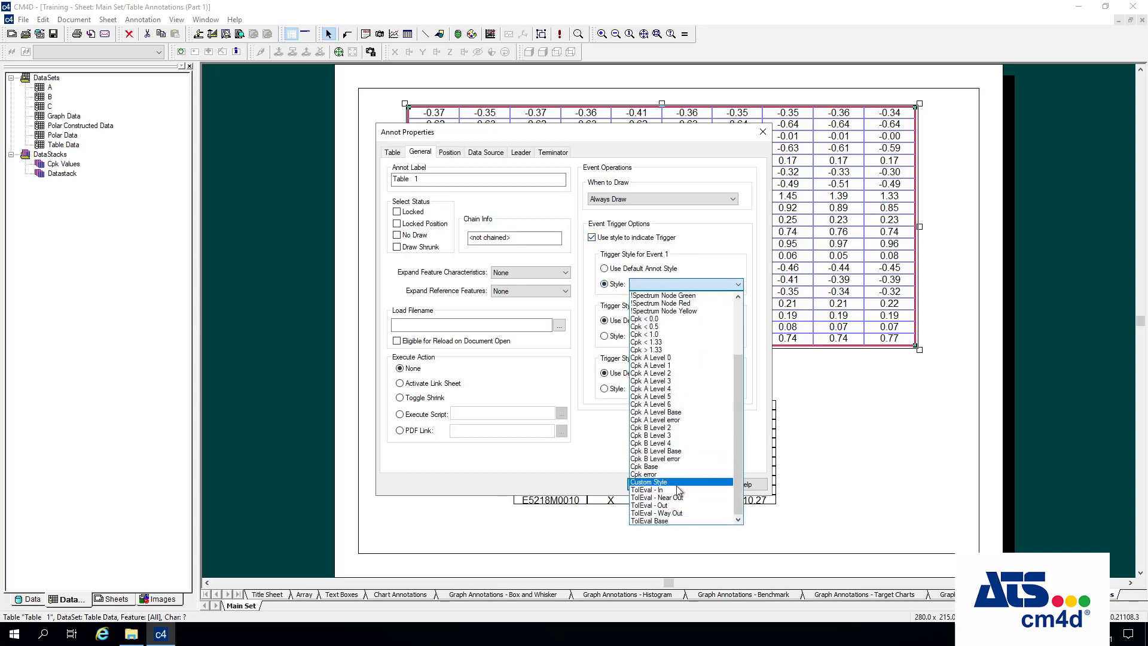
pyautogui.click(663, 498)
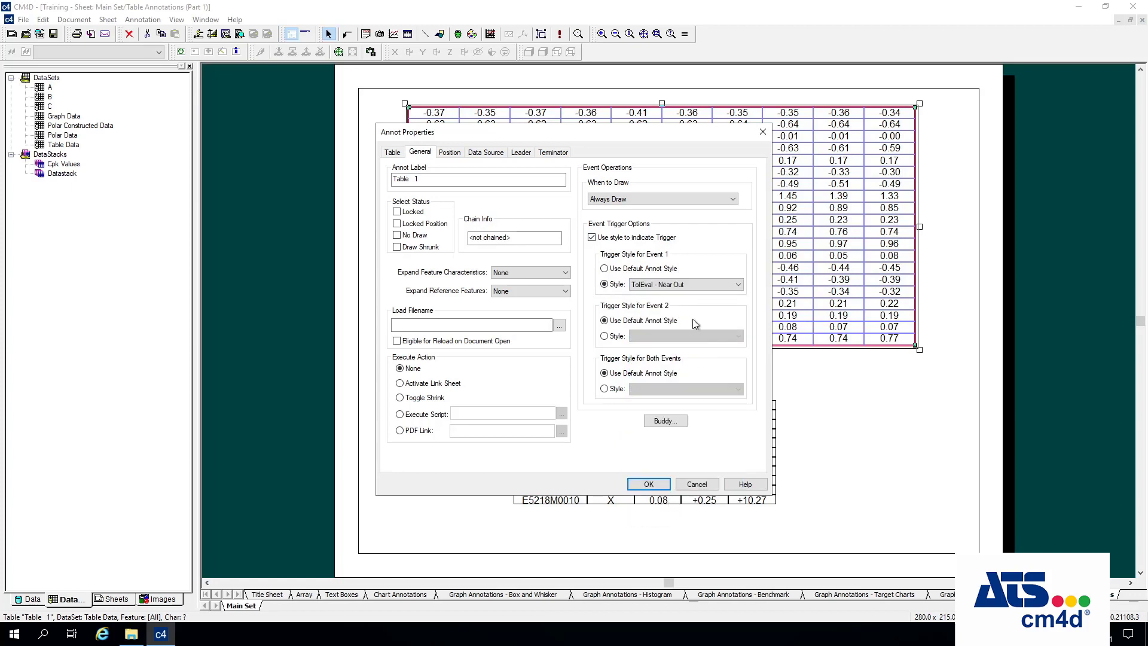
pyautogui.click(687, 284)
pyautogui.click(674, 509)
# Recheck the Table Data dataset's event trigger from the table's data source, and apply the table's trigger style settings
pyautogui.click(489, 153)
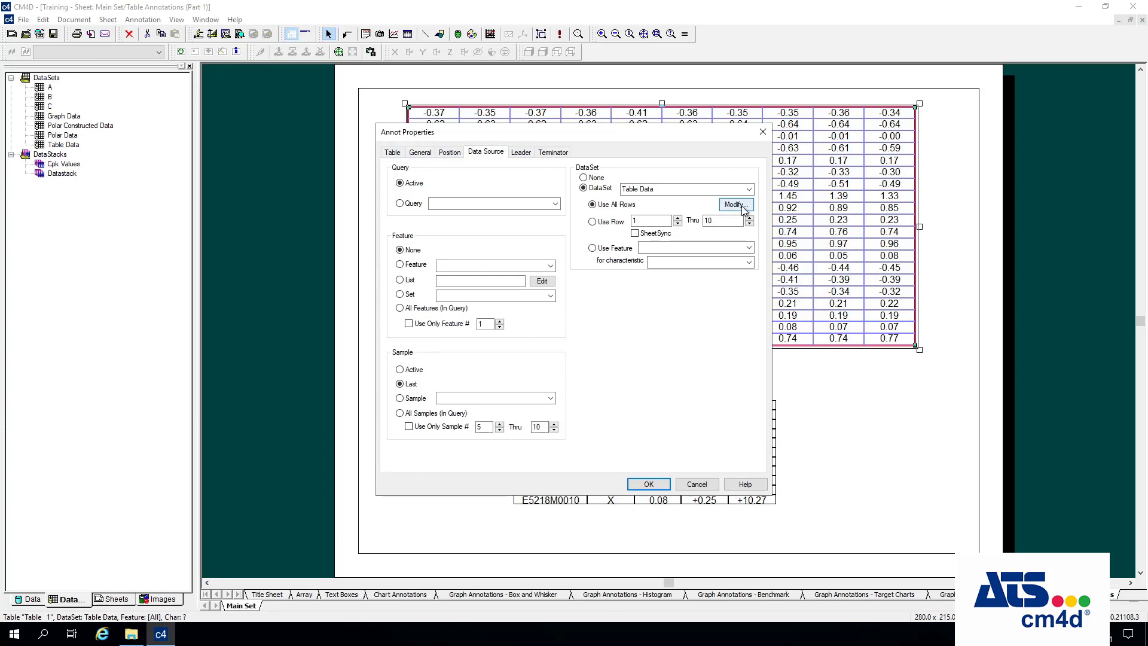
pyautogui.click(742, 207)
pyautogui.click(495, 167)
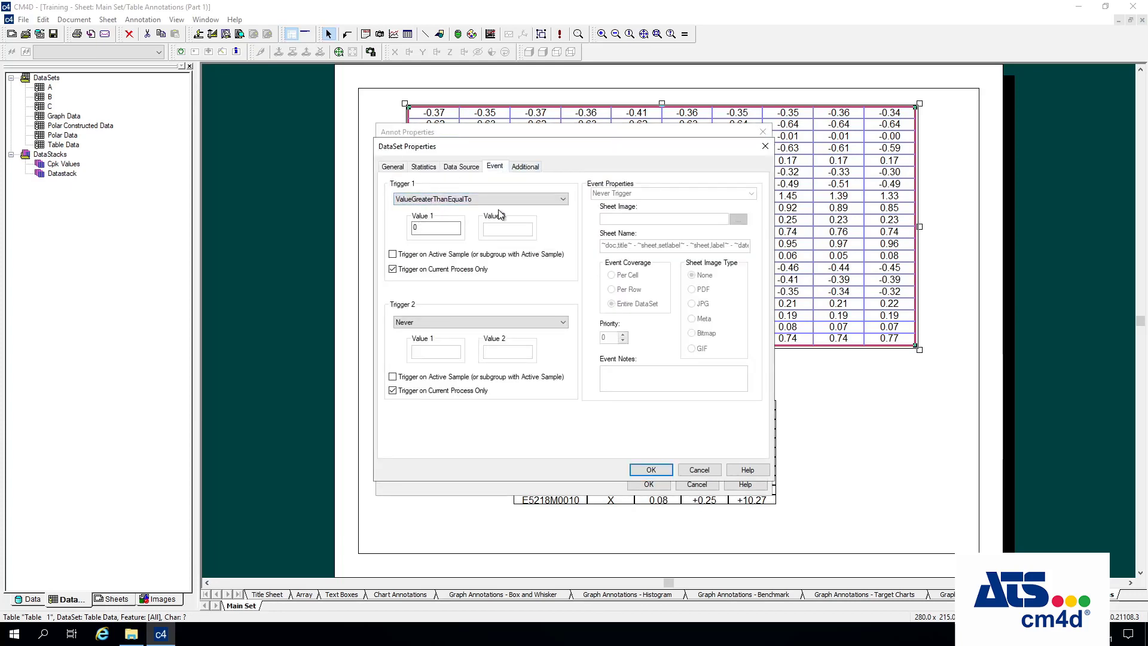
pyautogui.click(414, 203)
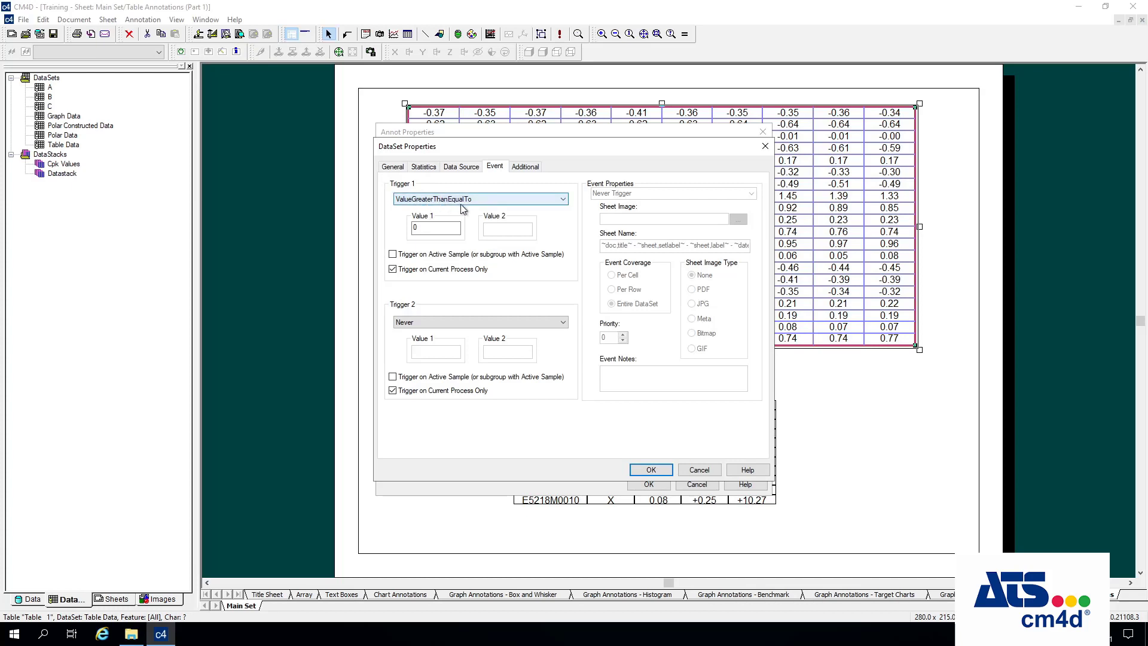
pyautogui.click(444, 226)
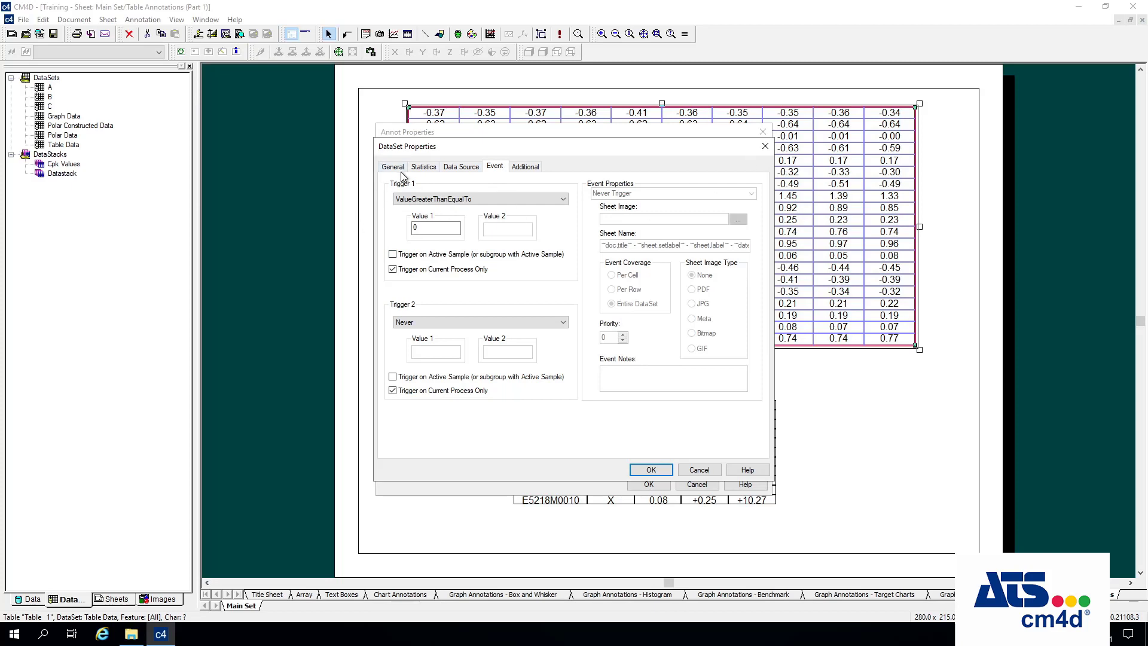
pyautogui.click(690, 469)
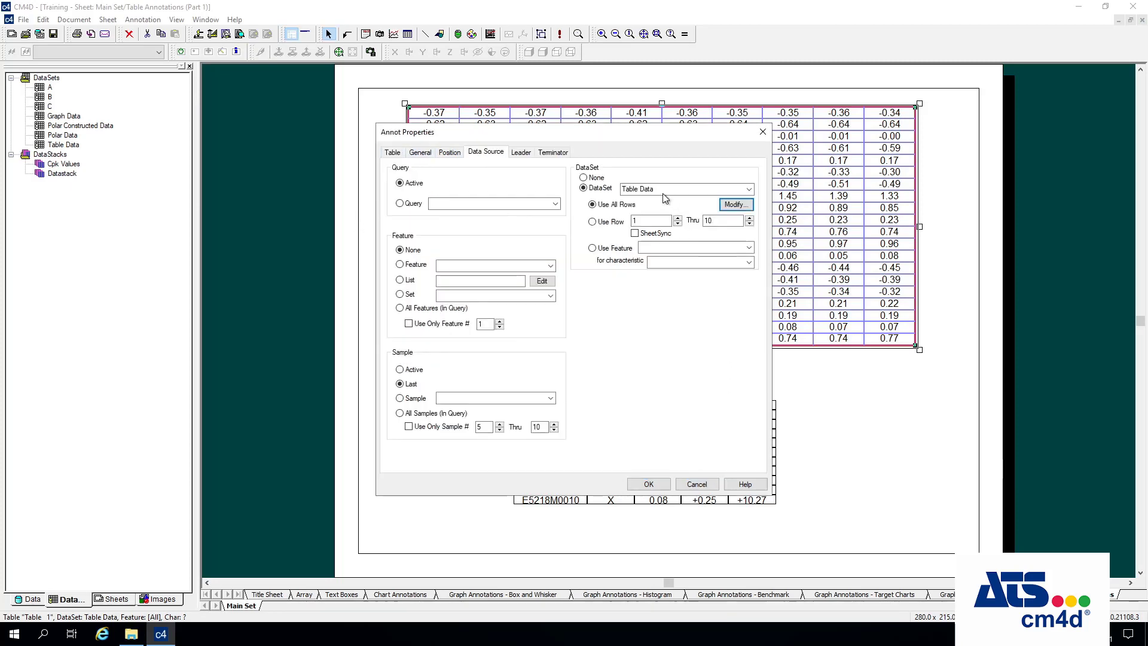
pyautogui.click(421, 152)
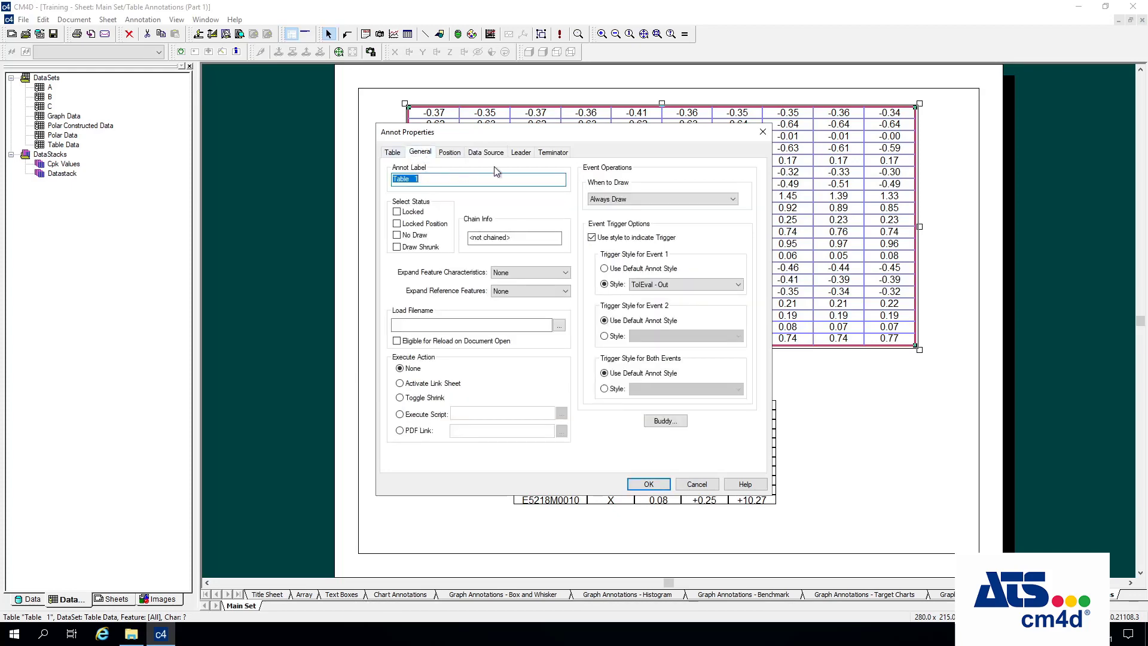
pyautogui.click(647, 482)
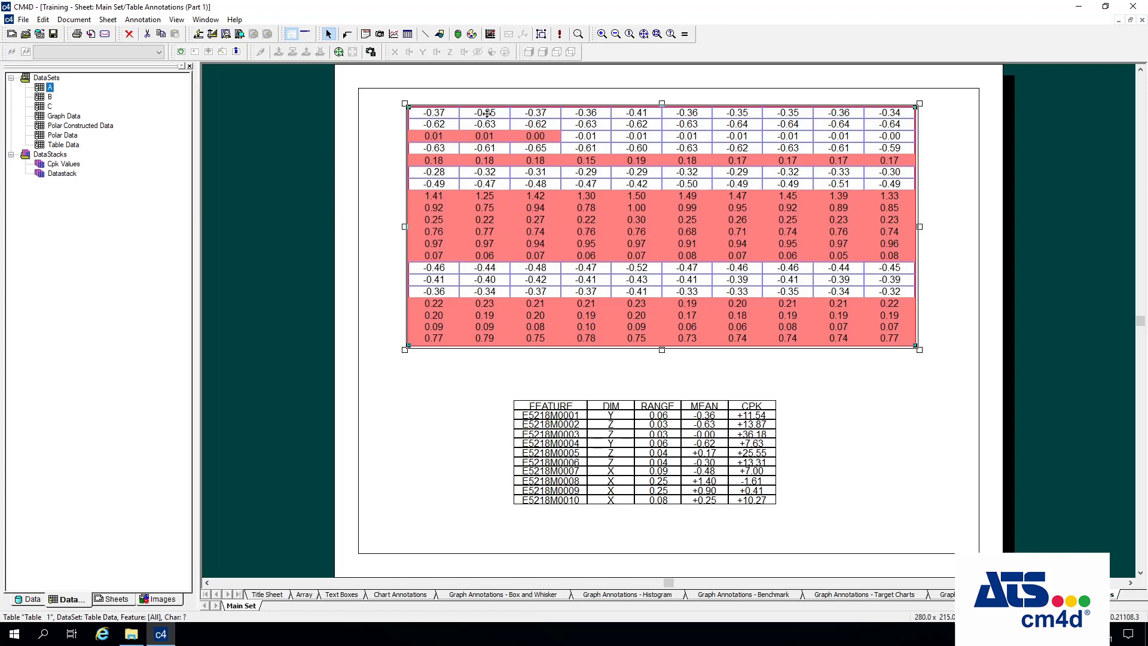
# Open the Table Data dataset's properties from the dataset list and examine its event trigger settings
pyautogui.click(72, 145)
pyautogui.doubleClick(73, 145)
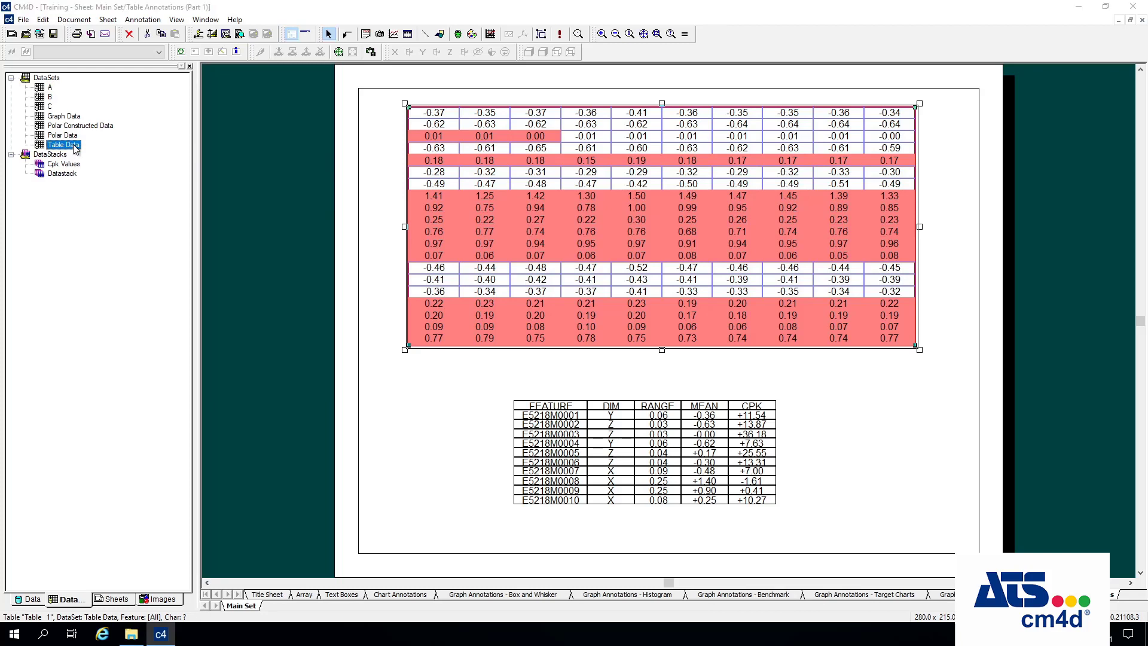
pyautogui.click(493, 168)
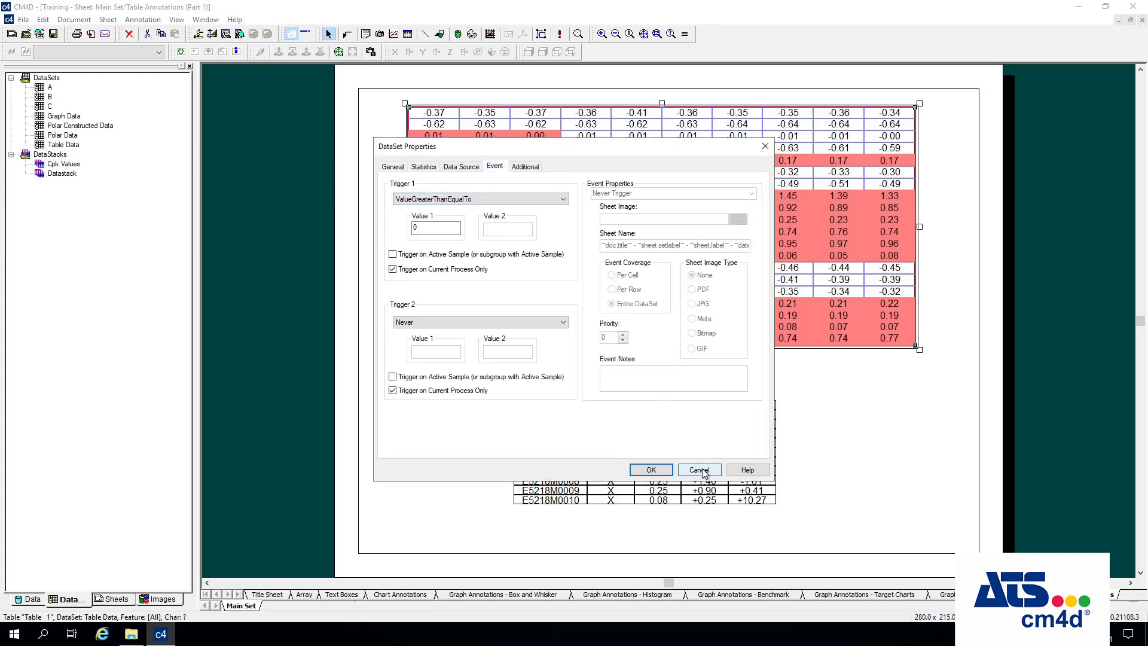
# Close the dataset properties and check the trigger style settings of the E5218M0008 text box on the Text Boxes sheet
pyautogui.click(651, 469)
pyautogui.click(936, 448)
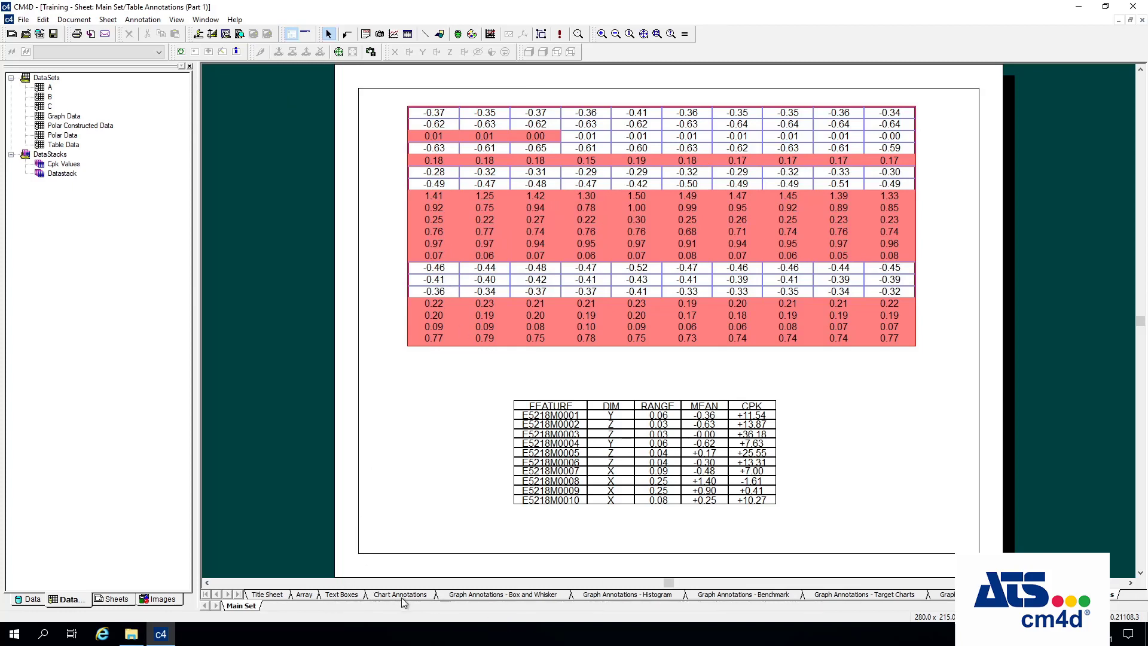
pyautogui.click(354, 596)
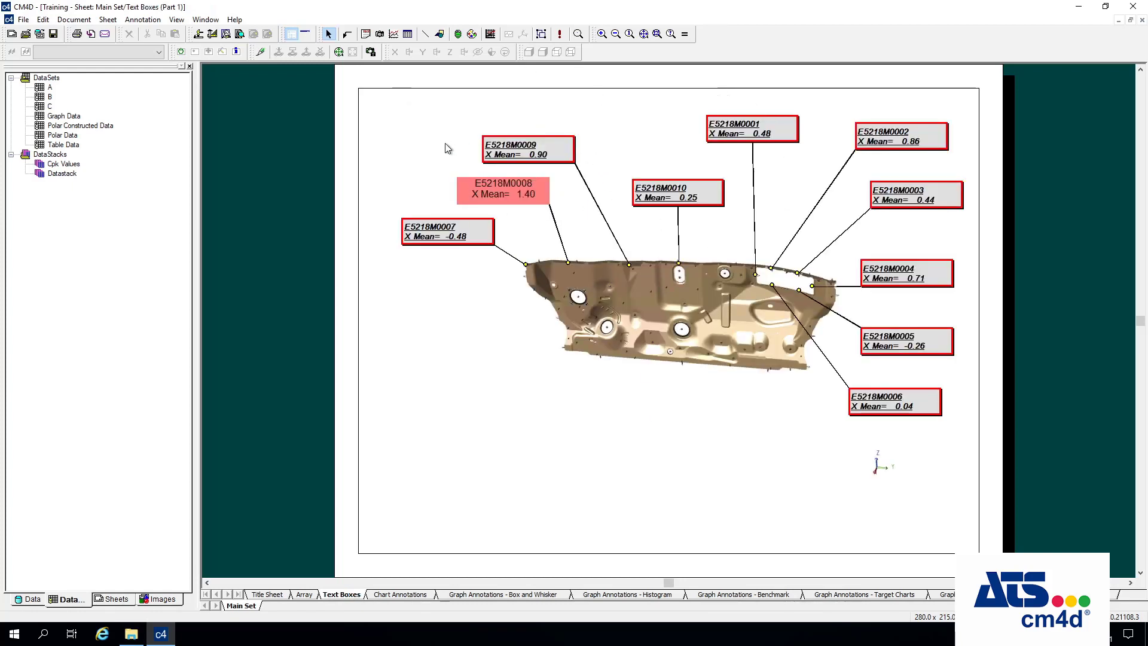
pyautogui.rightClick(513, 190)
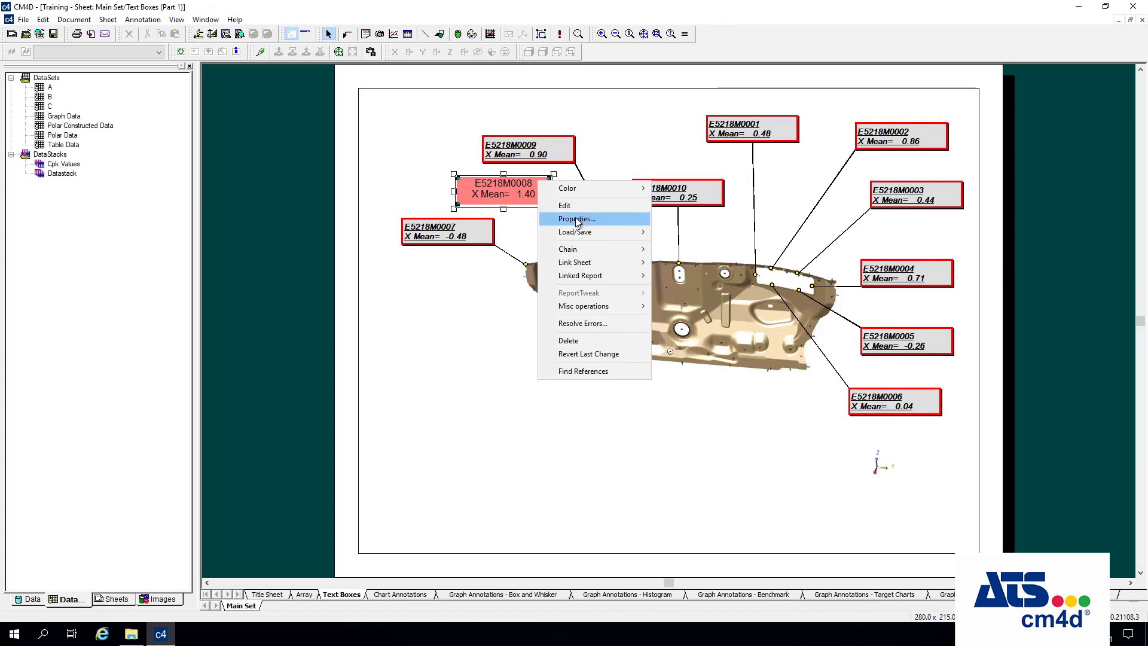
pyautogui.click(575, 217)
pyautogui.click(422, 163)
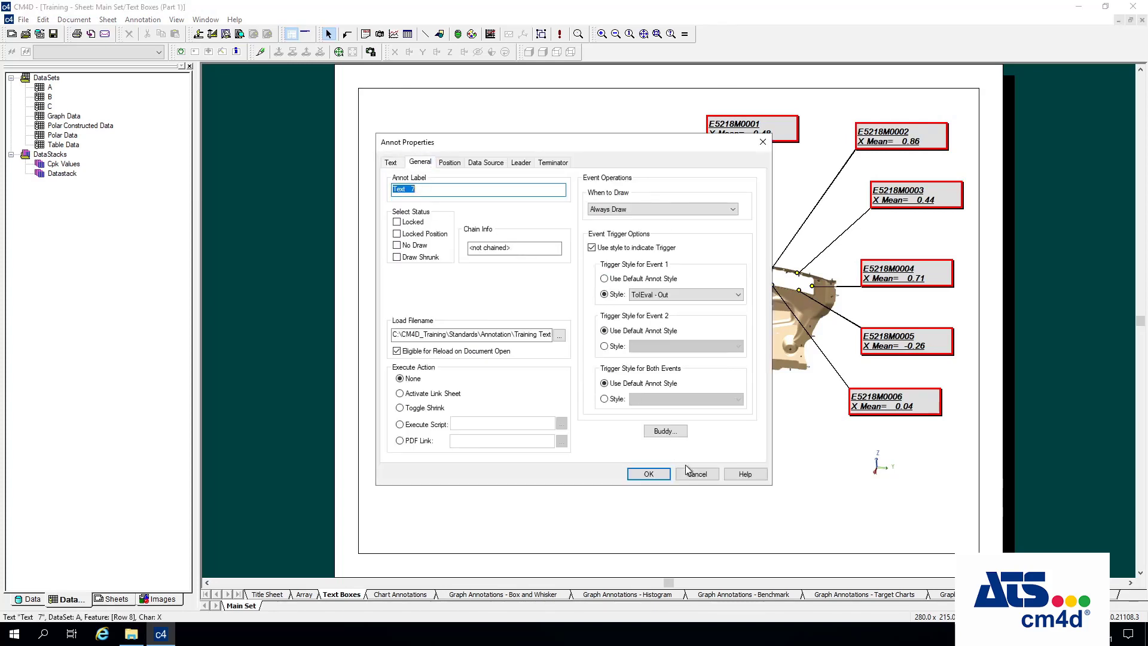
# Check dataset A's event trigger from the text box's data source, and close both properties dialogs without saving
pyautogui.click(499, 163)
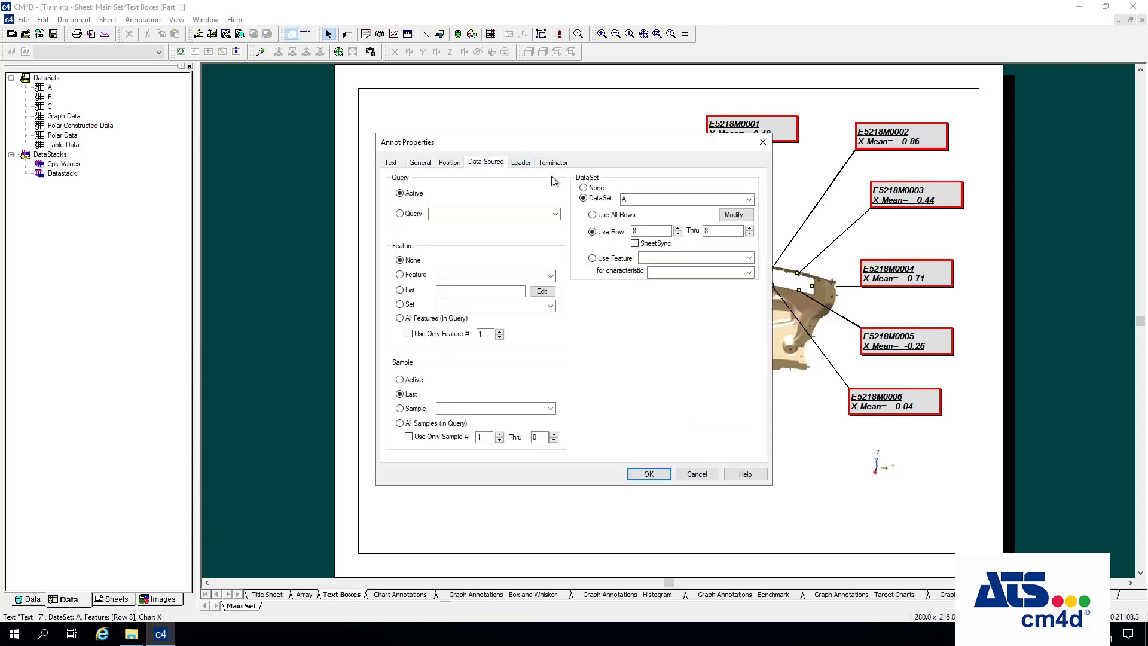
pyautogui.click(742, 217)
pyautogui.click(501, 168)
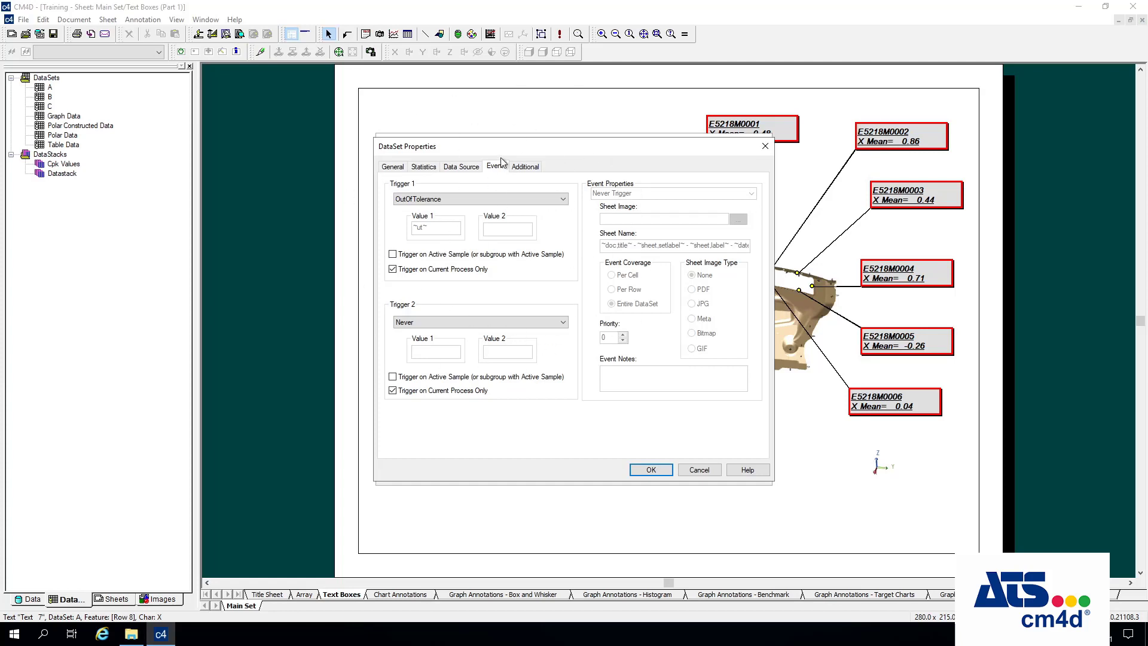
pyautogui.click(711, 472)
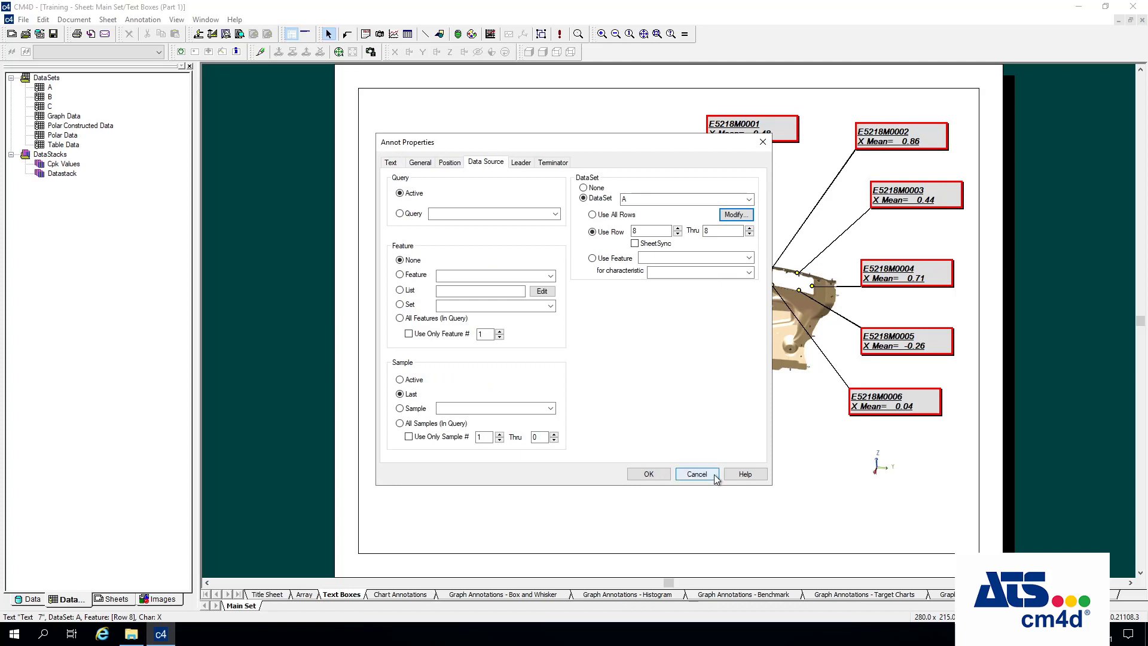
pyautogui.click(715, 475)
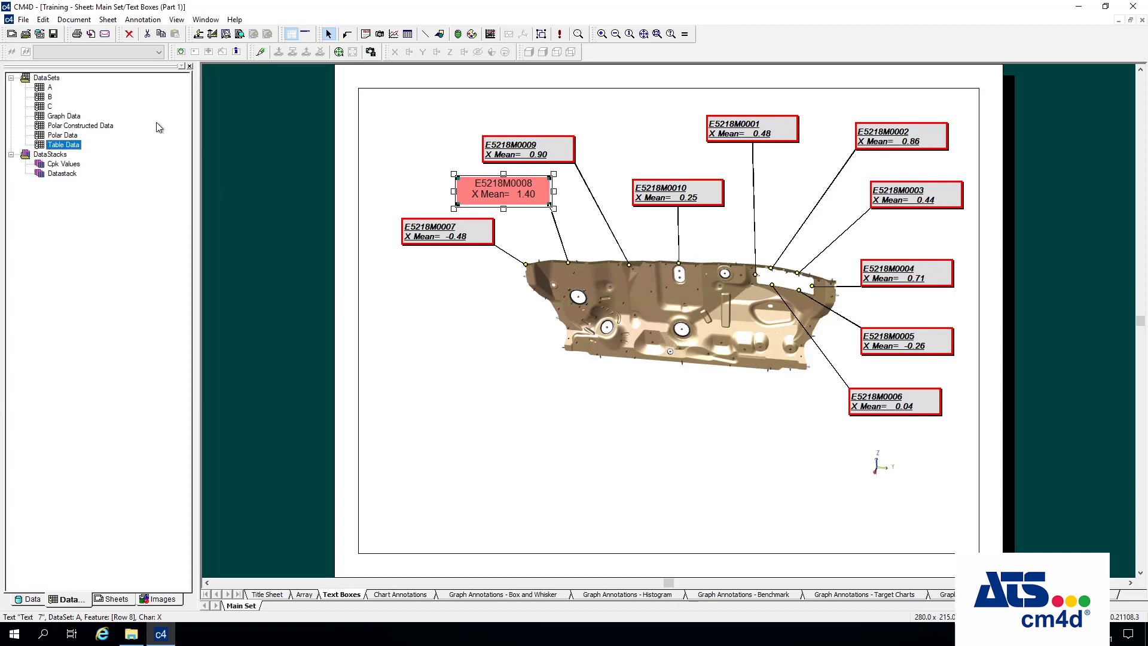
# Find the annotations that reference the Table Data dataset from the dataset list, and close the search results
pyautogui.click(47, 97)
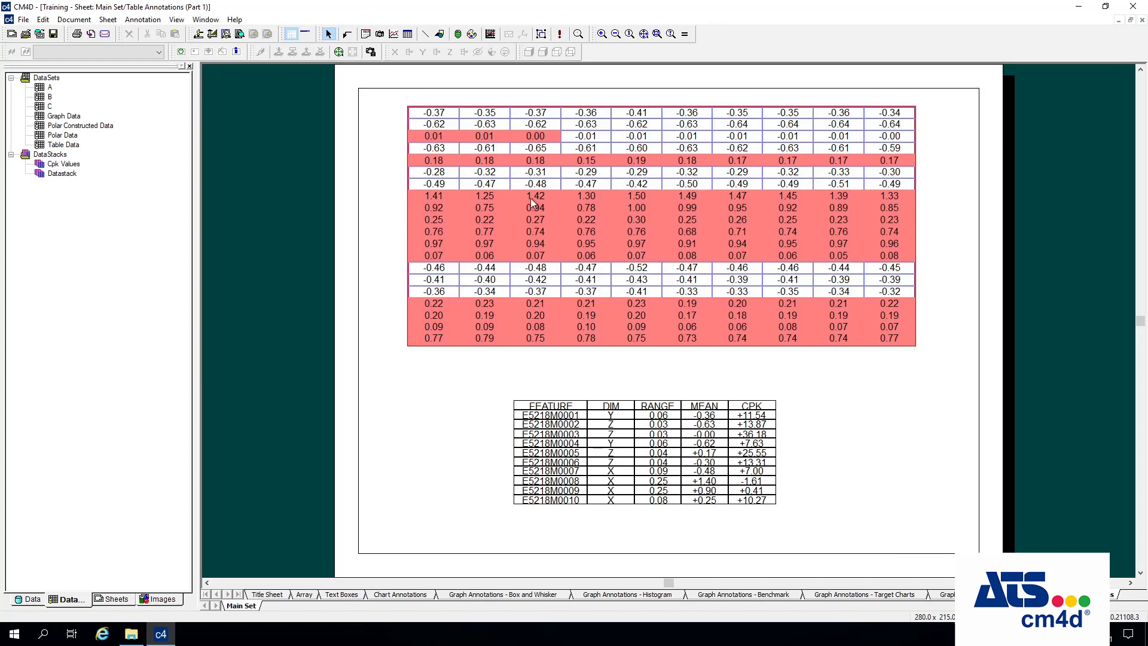
pyautogui.click(64, 147)
pyautogui.rightClick(63, 150)
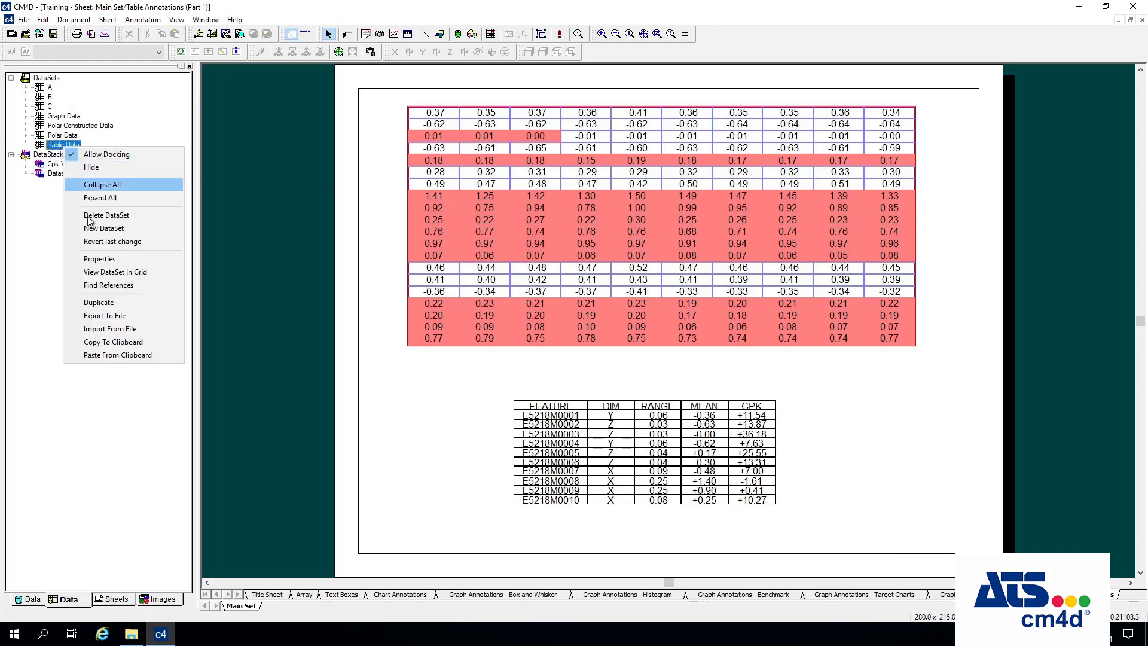
pyautogui.click(114, 285)
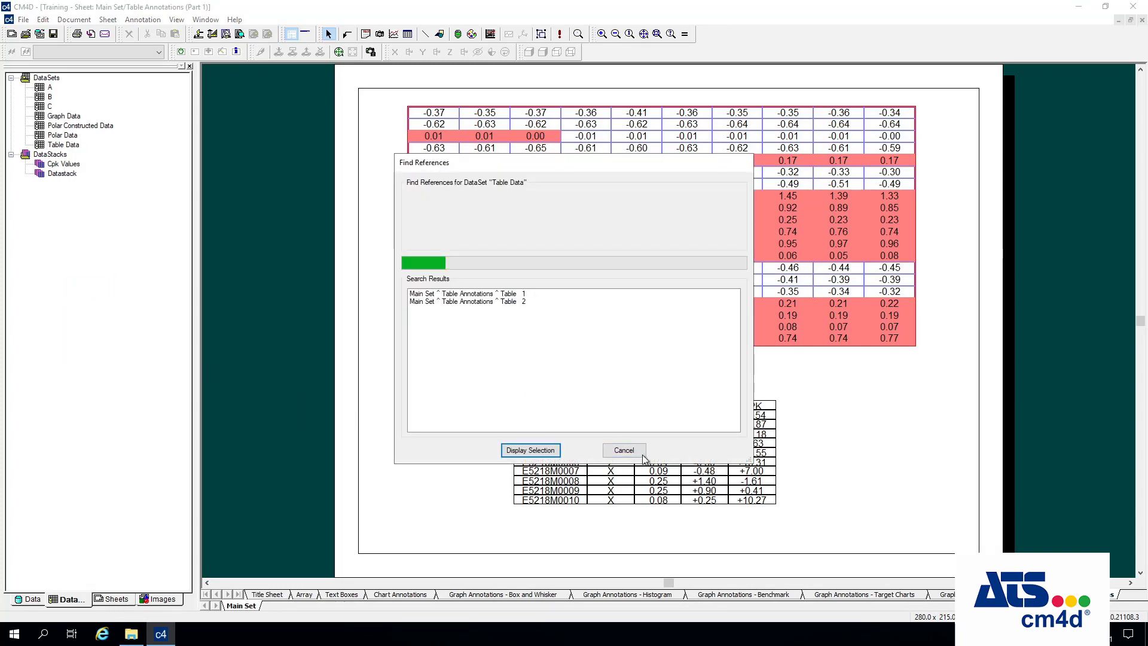
pyautogui.click(623, 450)
# View the Table Data dataset in the grid, inspect its individual cell values, and close the grid
pyautogui.rightClick(67, 149)
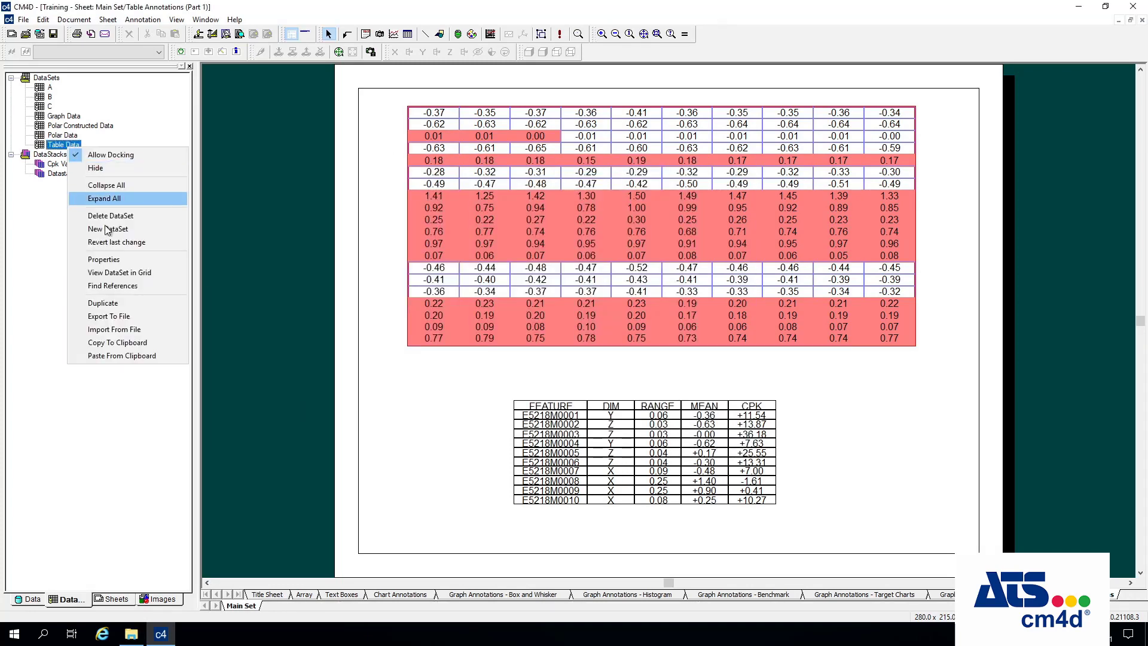
pyautogui.click(120, 273)
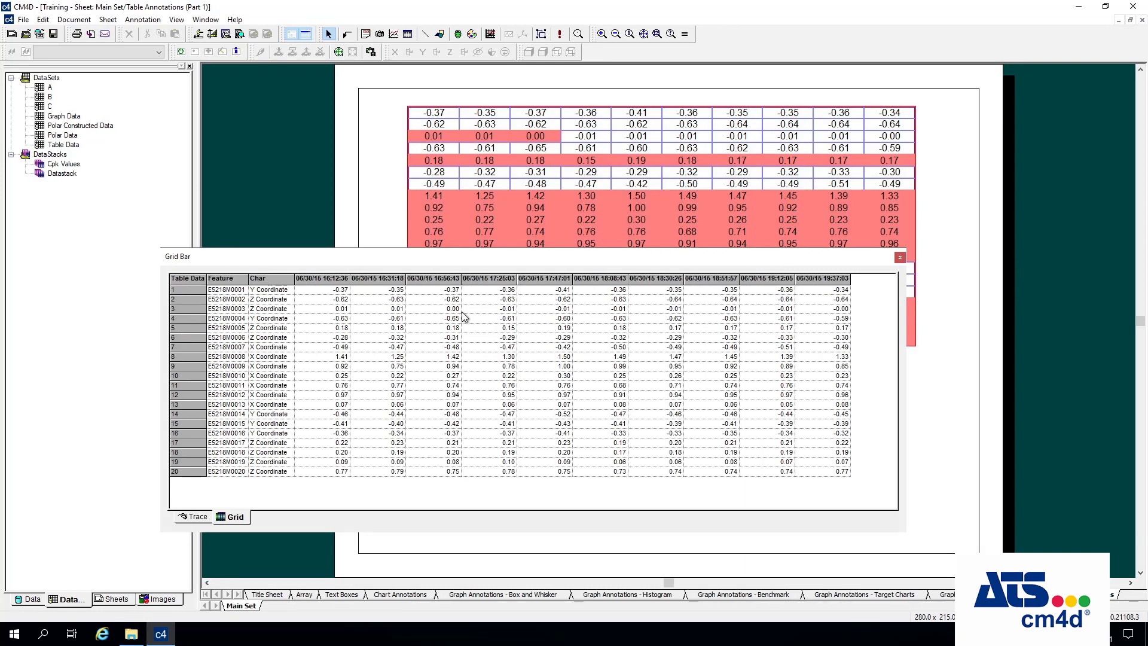
pyautogui.click(545, 348)
pyautogui.click(640, 406)
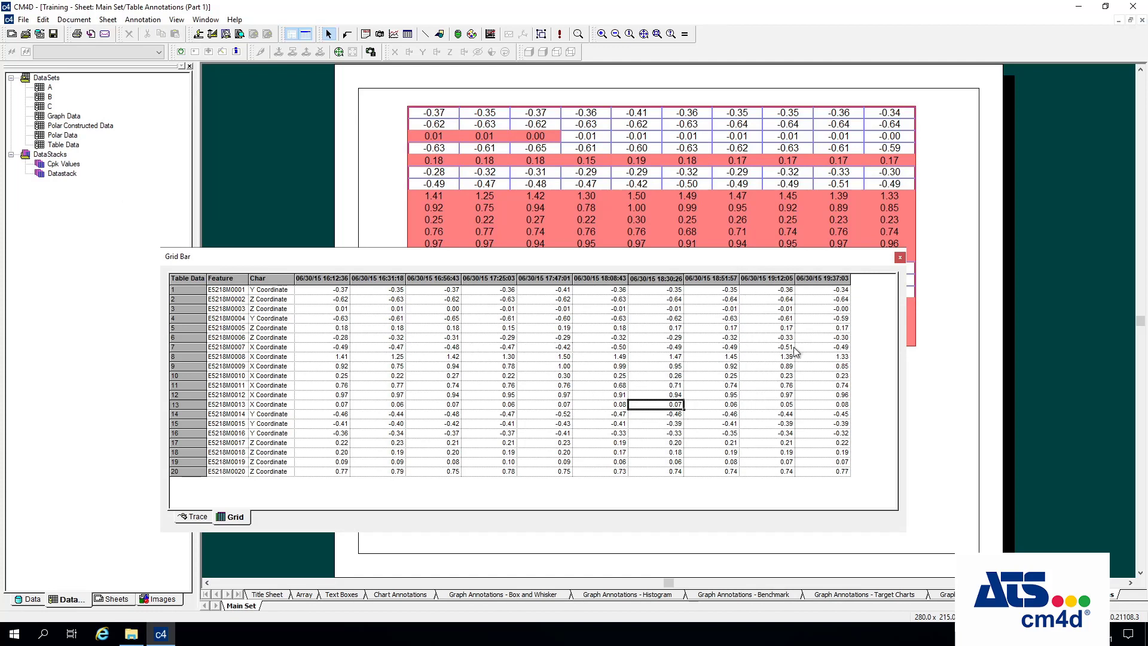
pyautogui.click(900, 258)
# Zoom to the lower table on the Table Annotations sheet and examine its column variables in the table properties without changing them
pyautogui.click(705, 461)
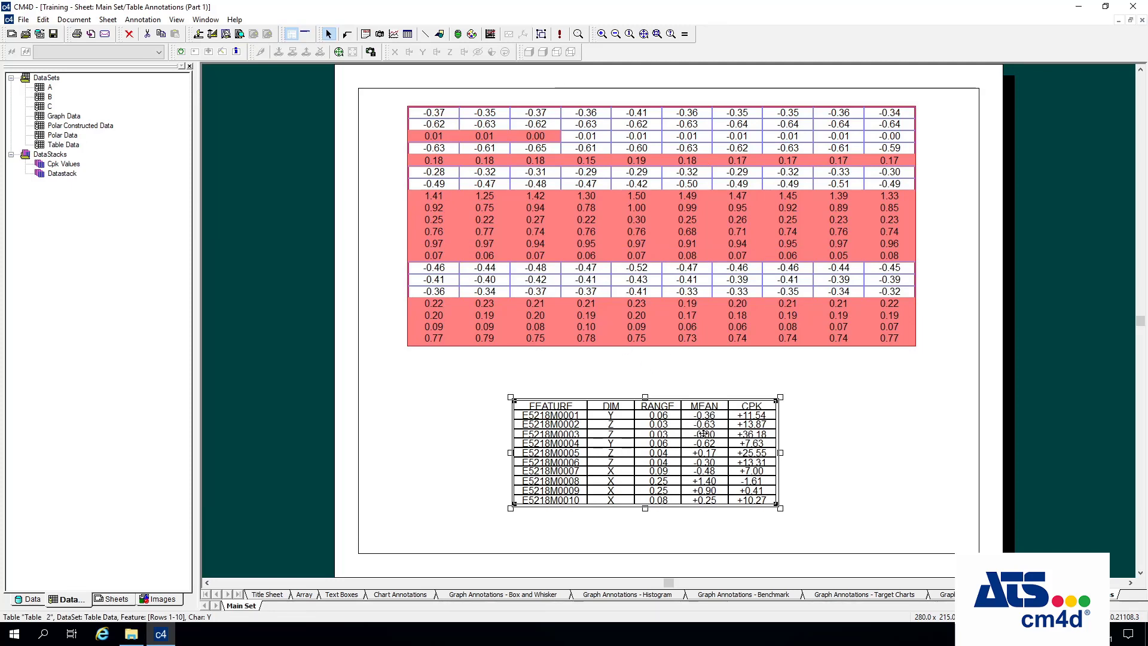
pyautogui.click(657, 34)
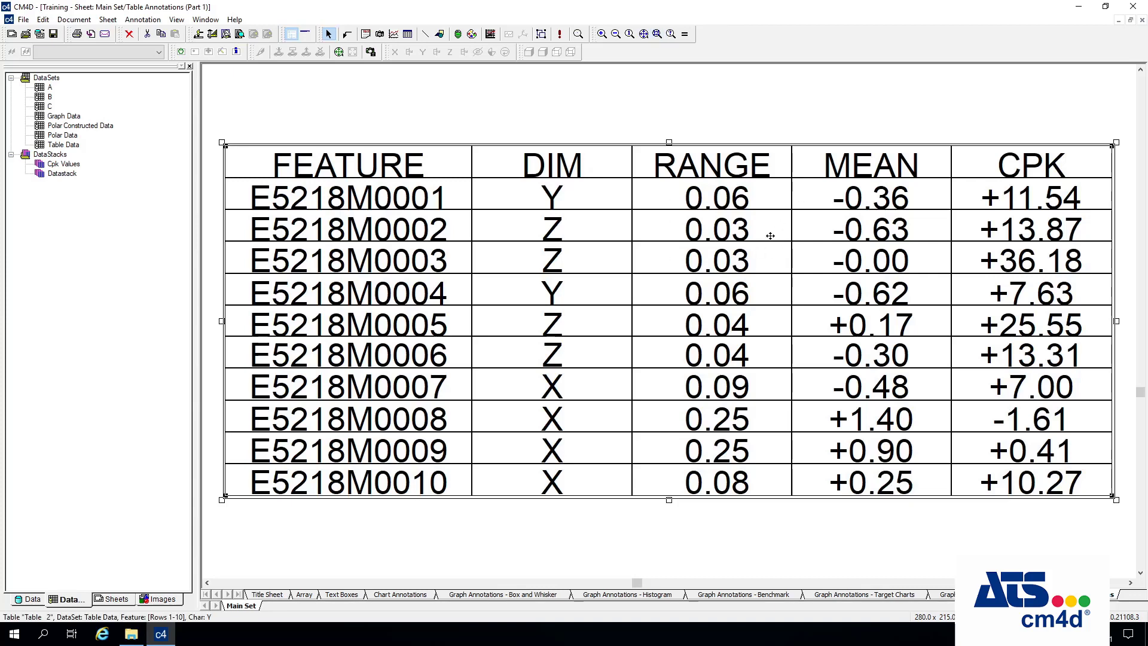
pyautogui.scroll(-1, 770, 235)
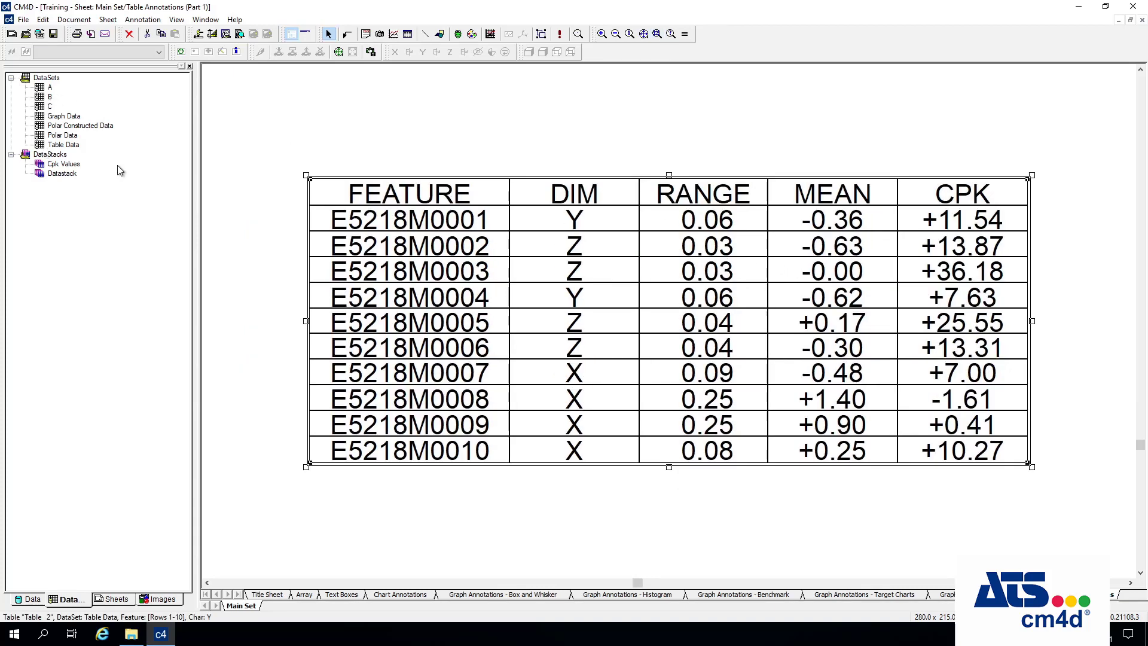
pyautogui.rightClick(560, 238)
pyautogui.click(585, 259)
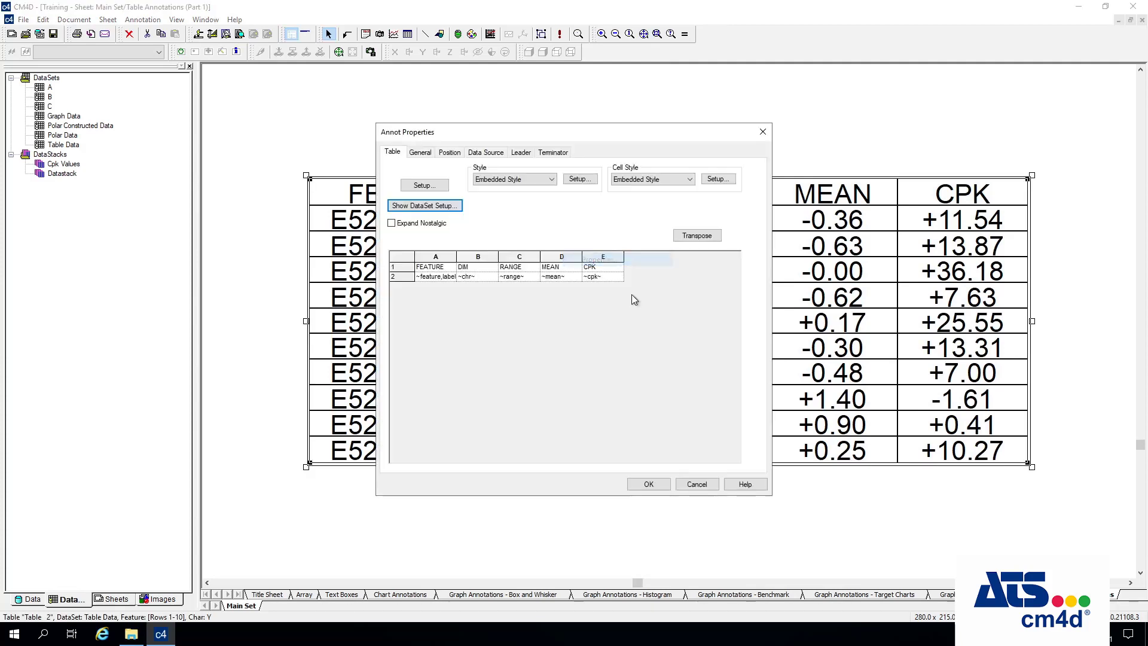
pyautogui.click(483, 278)
pyautogui.click(594, 278)
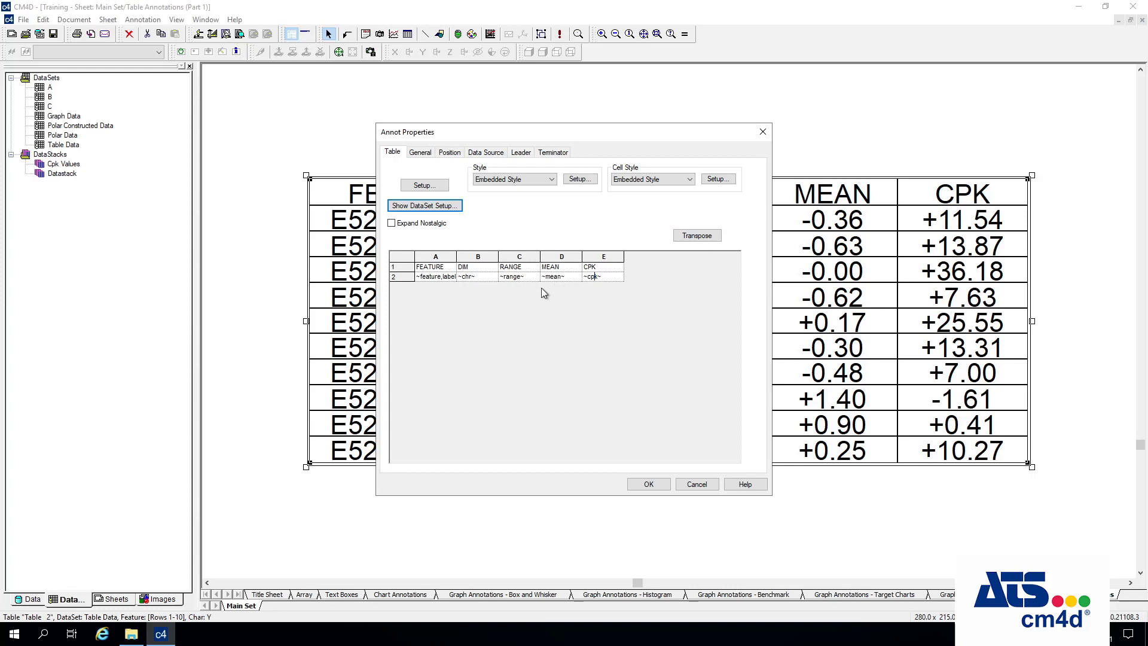
pyautogui.click(702, 489)
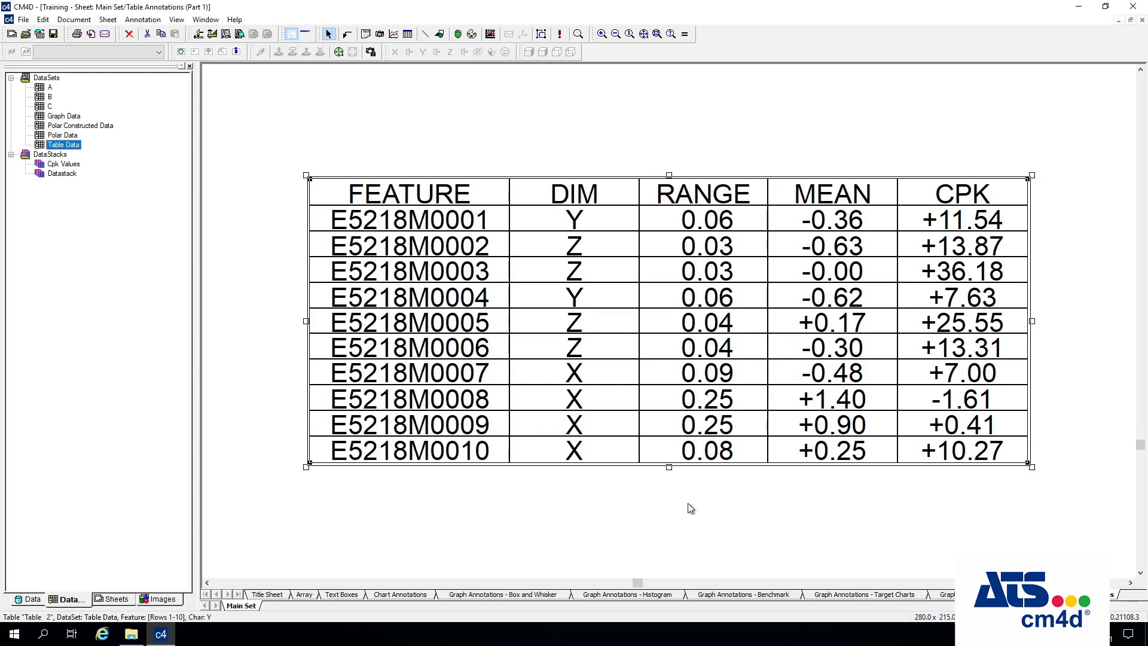
pyautogui.click(679, 514)
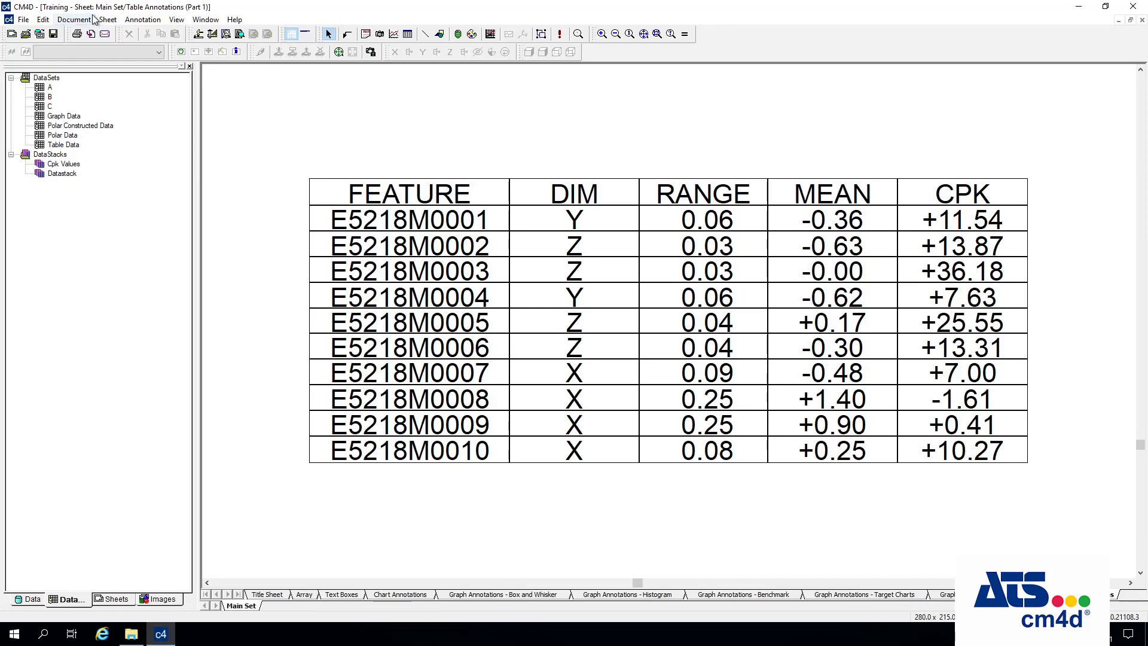
# Examine the bins of the Cpk score in the document's score definitions, and close the document properties
pyautogui.click(66, 20)
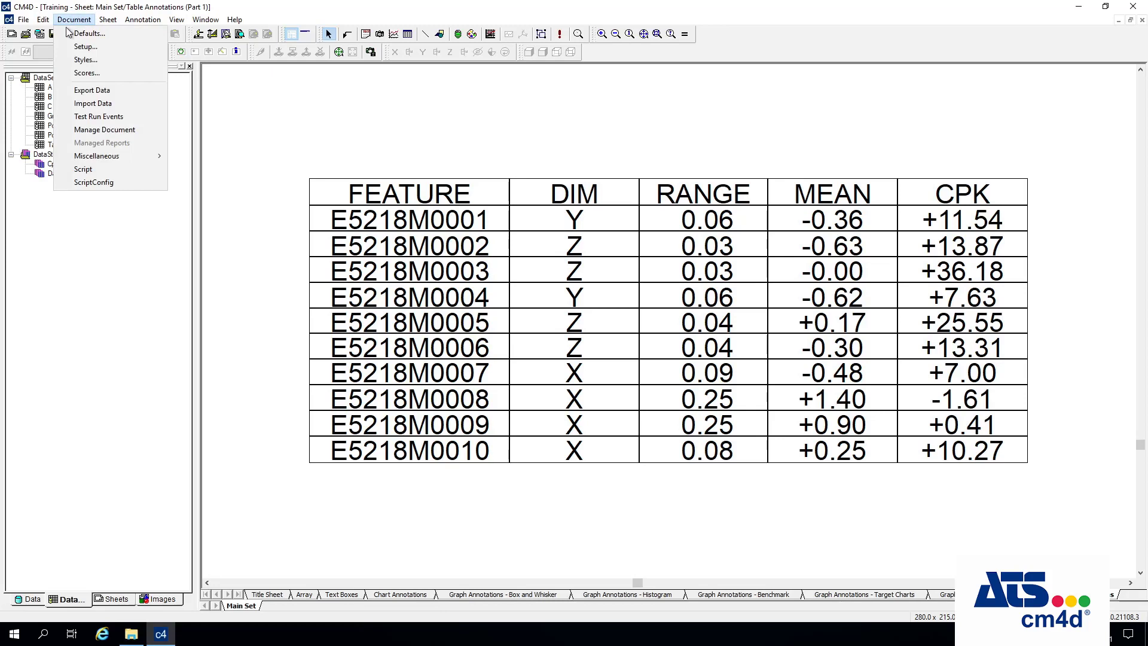
pyautogui.click(99, 76)
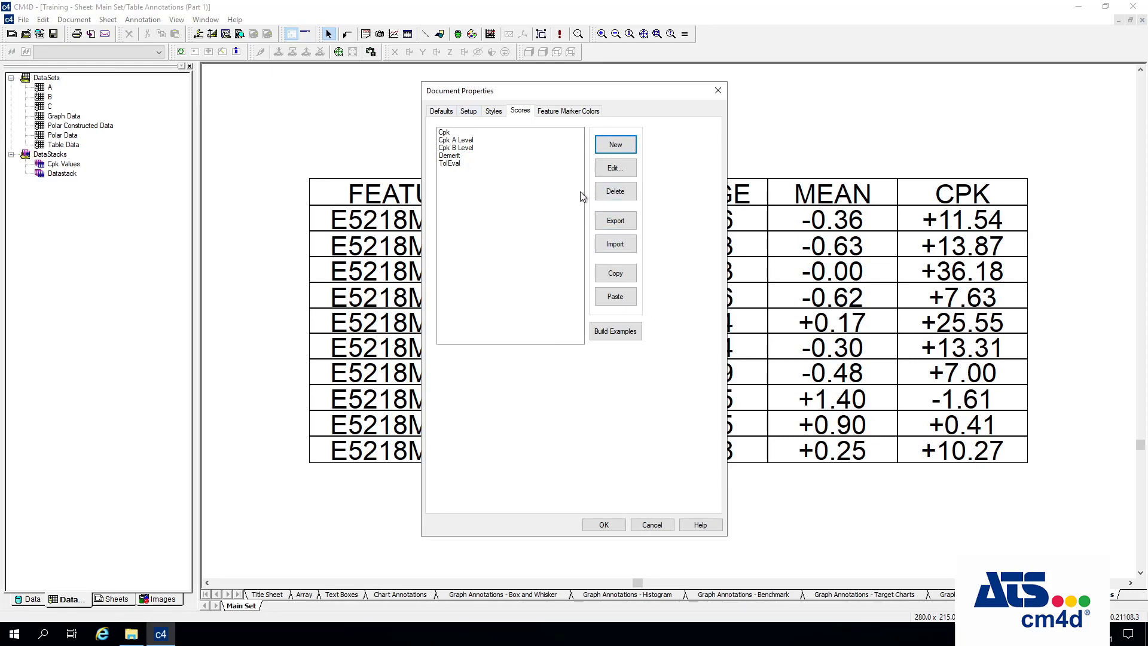
pyautogui.click(455, 134)
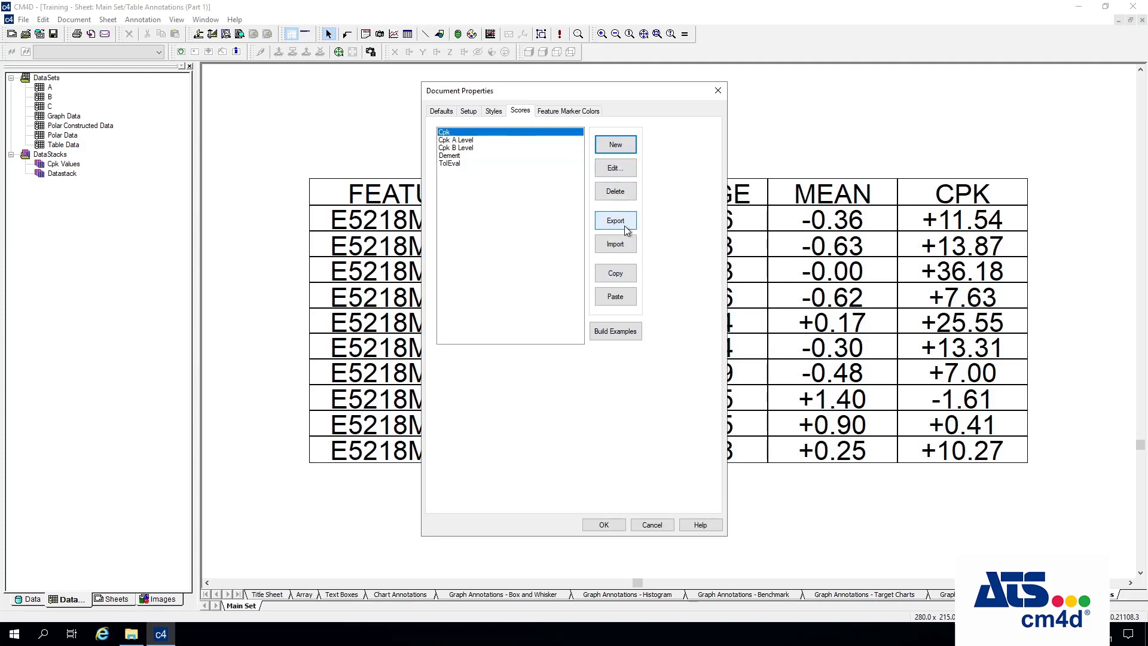
pyautogui.click(616, 169)
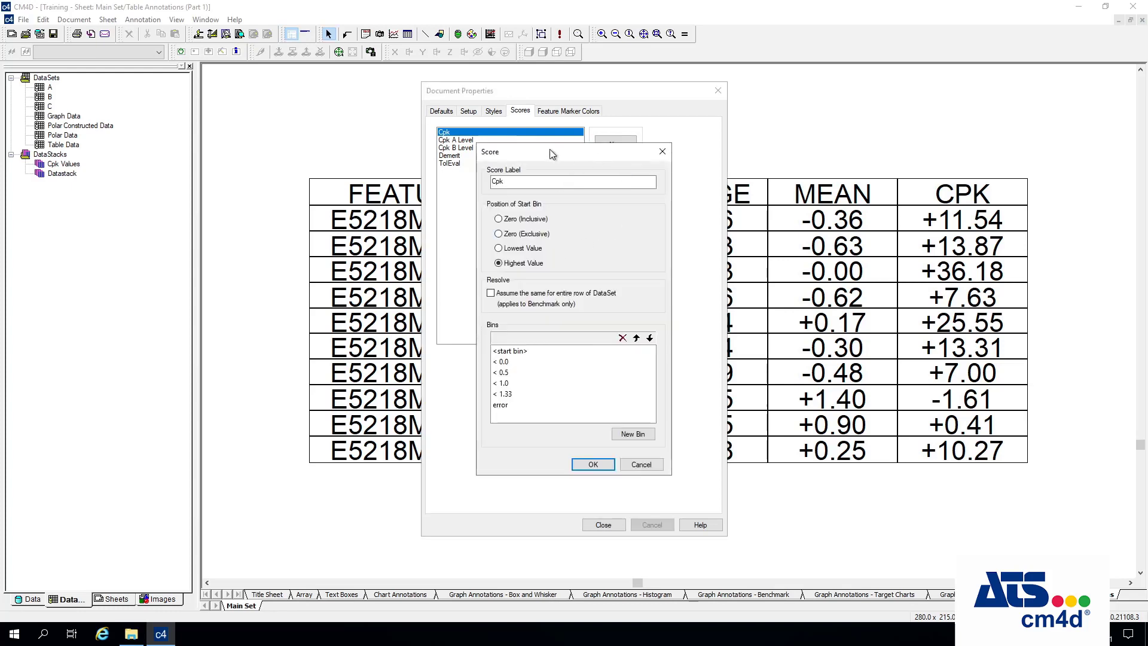
pyautogui.moveTo(550, 154); pyautogui.dragTo(282, 124)
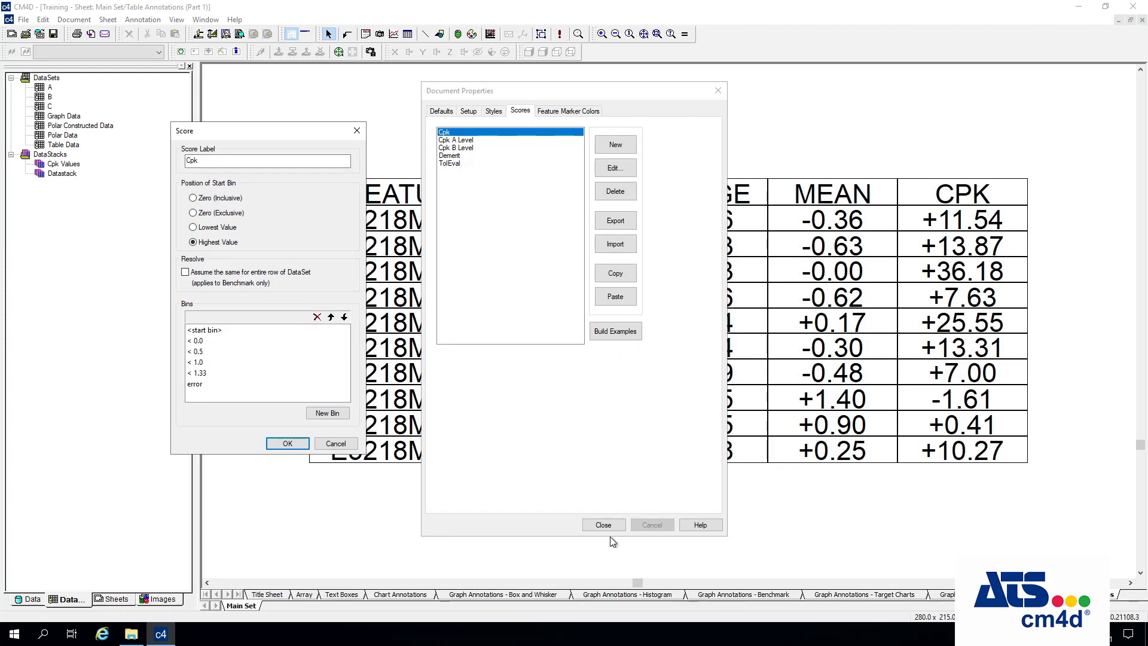
pyautogui.click(288, 443)
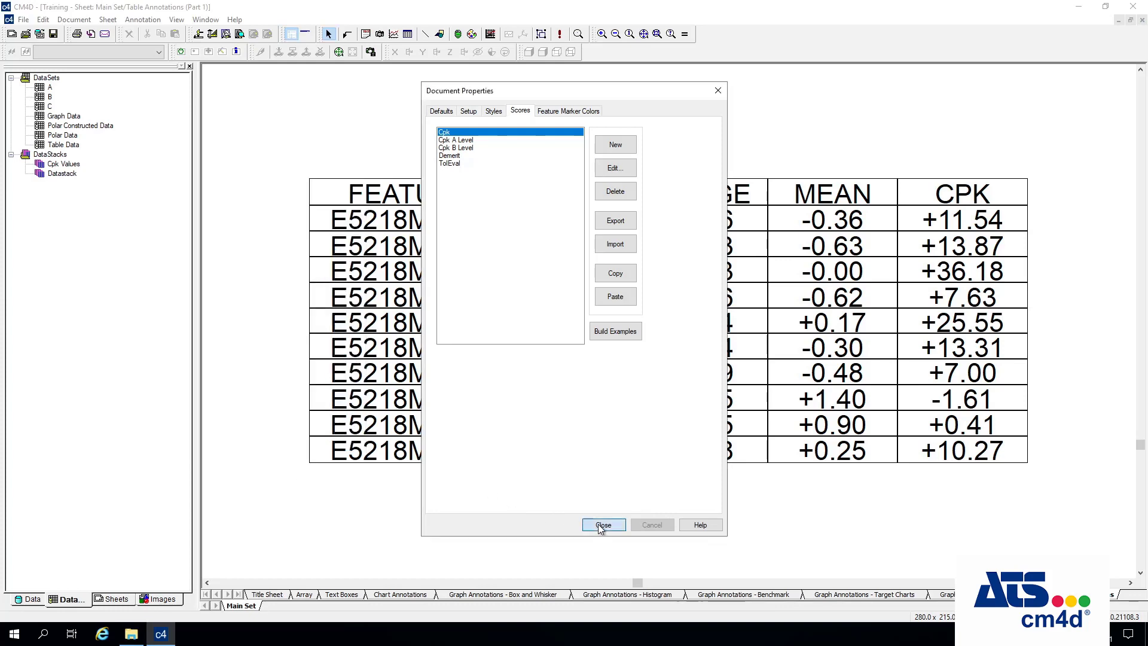
pyautogui.click(603, 524)
# Open the help topics and expand the contents through Applications and CM4D to the CM4D Classic section
pyautogui.click(235, 19)
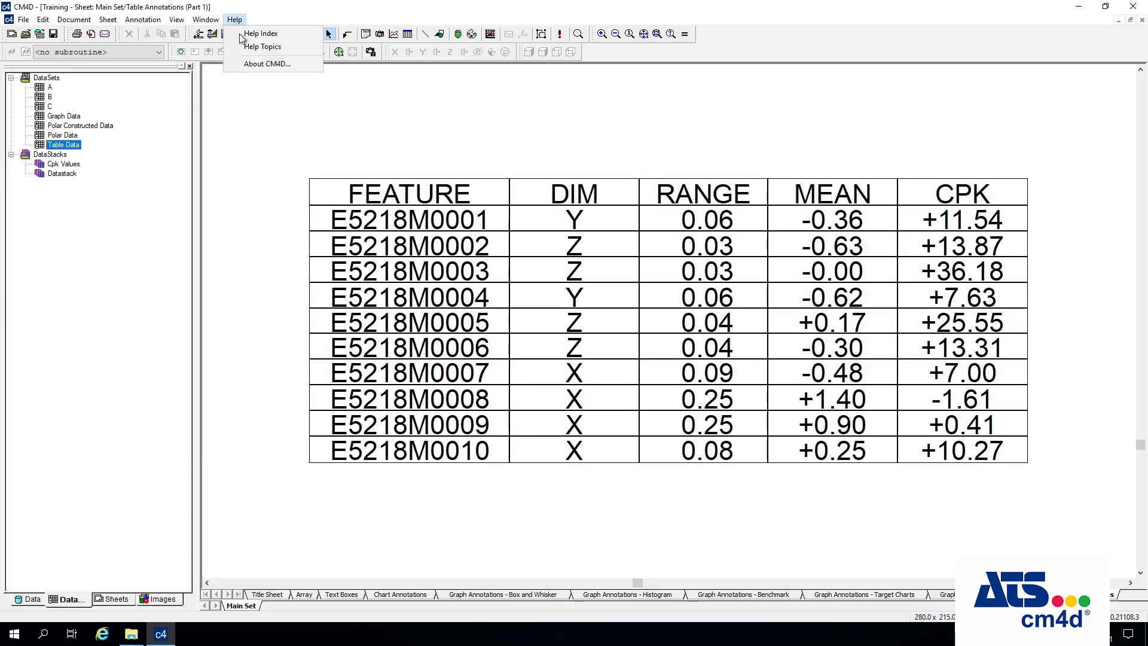
pyautogui.click(272, 47)
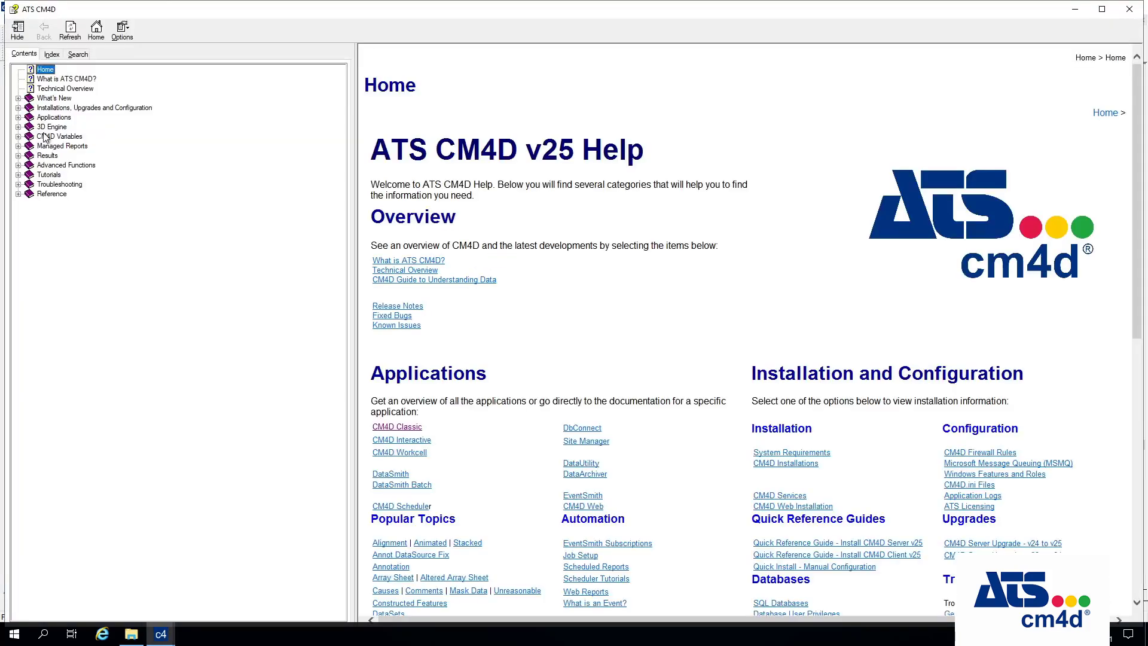
pyautogui.click(58, 118)
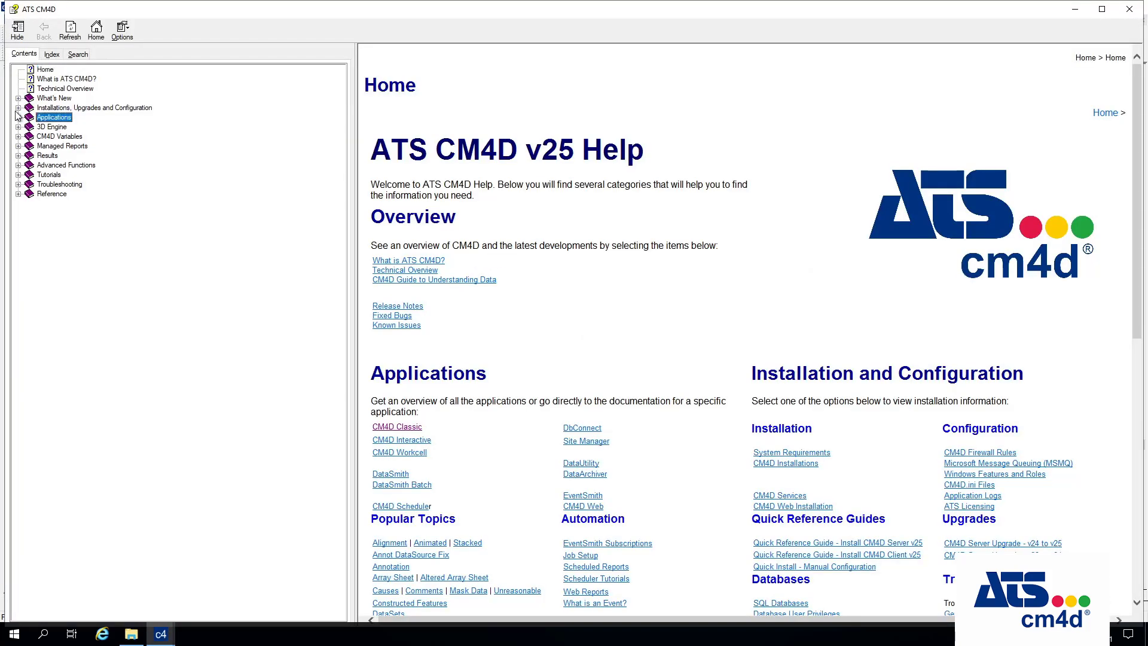
pyautogui.click(18, 118)
pyautogui.click(29, 127)
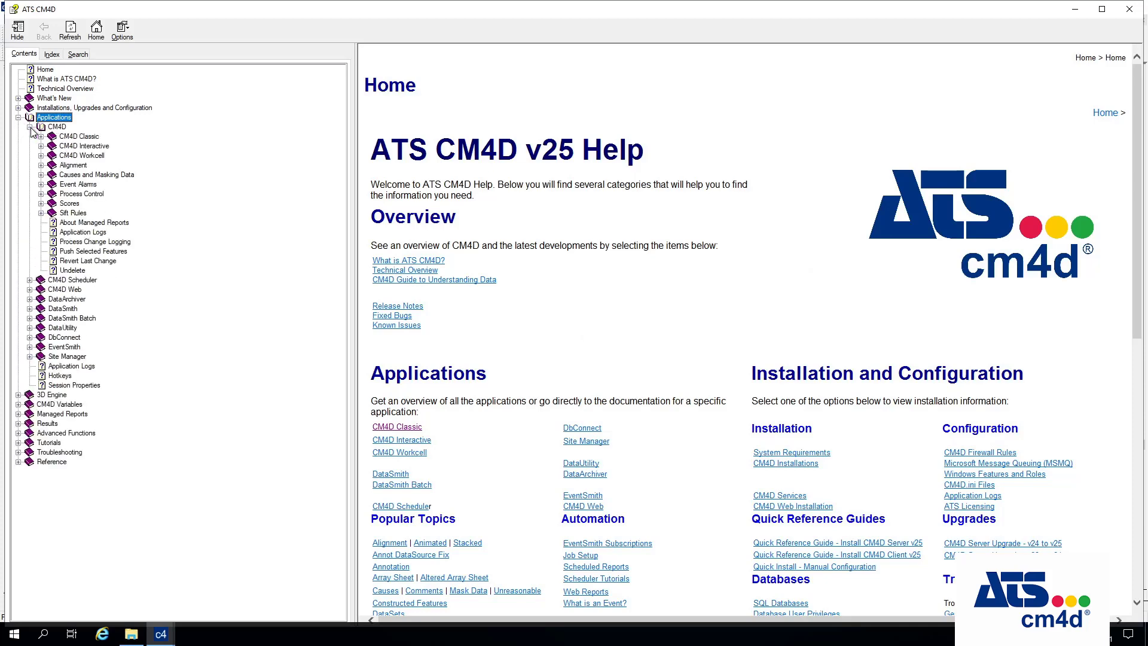
pyautogui.click(41, 136)
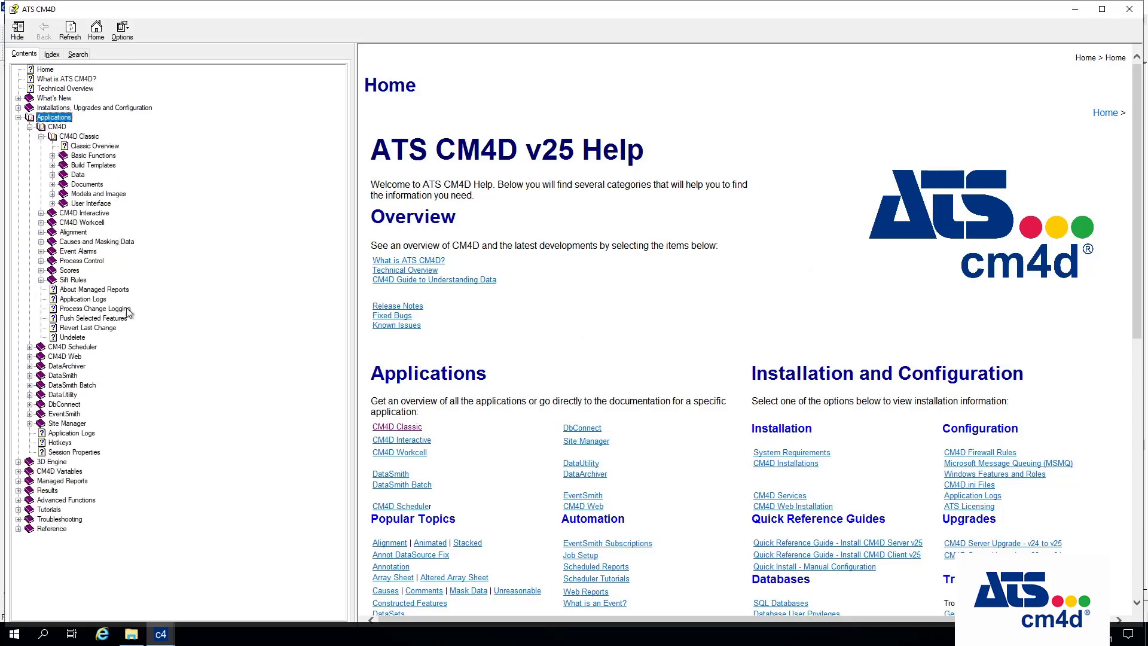
# Browse the Build Templates, Template Tools, Basic Functions and Data sections of the CM4D Classic help, and collapse them
pyautogui.click(88, 167)
pyautogui.click(52, 166)
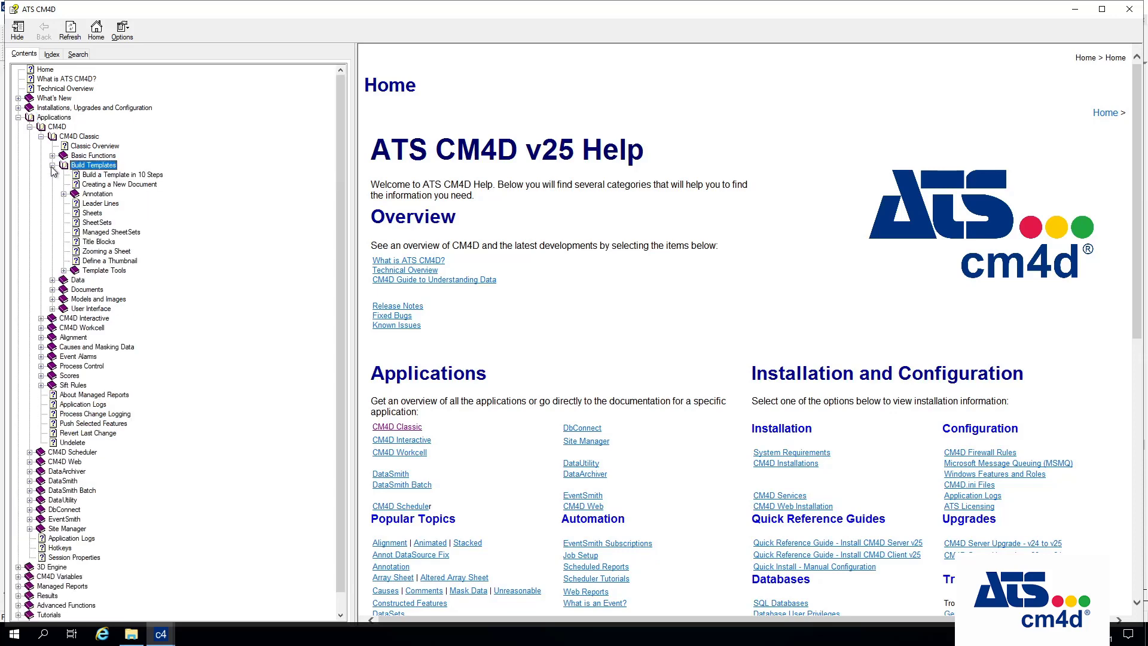
pyautogui.click(64, 270)
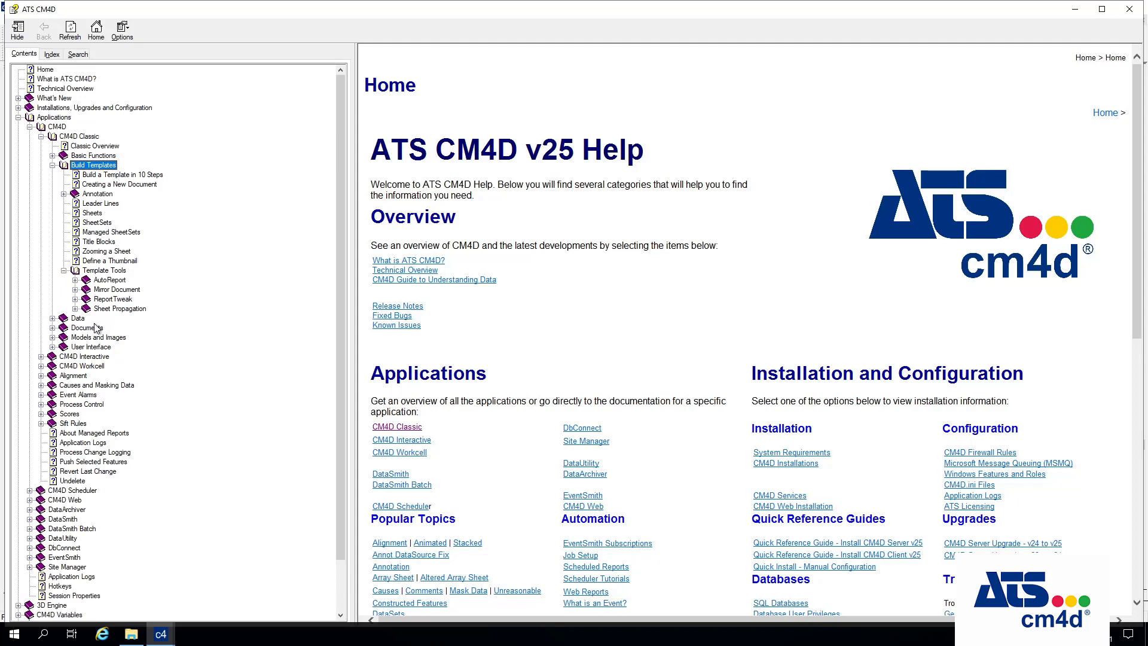
pyautogui.click(52, 155)
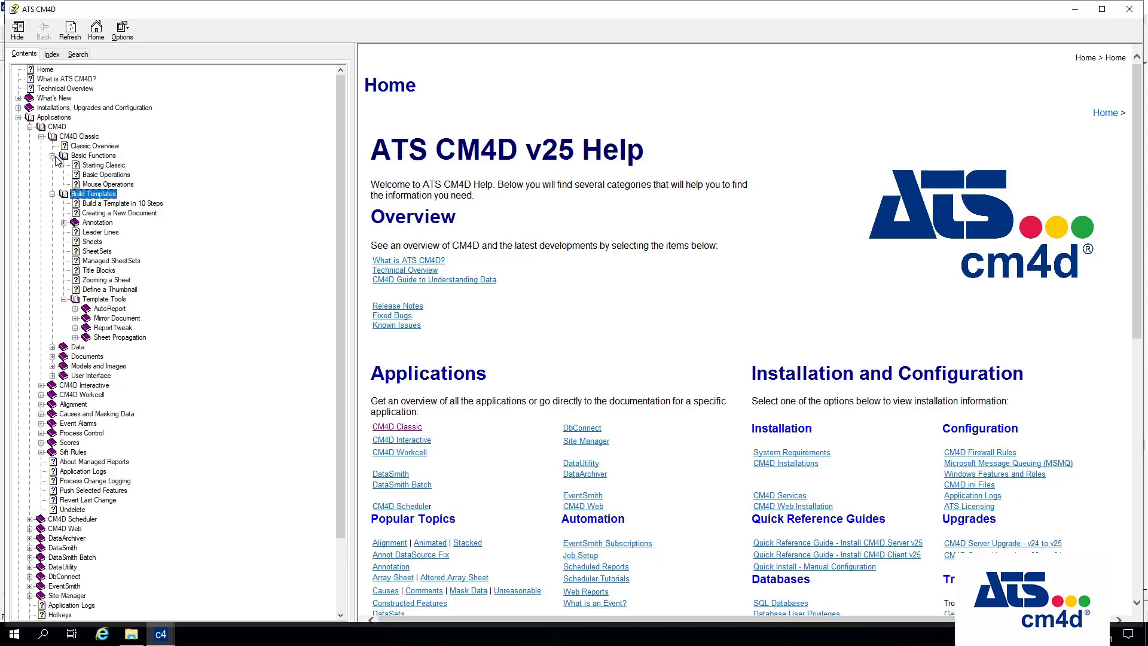
pyautogui.click(52, 156)
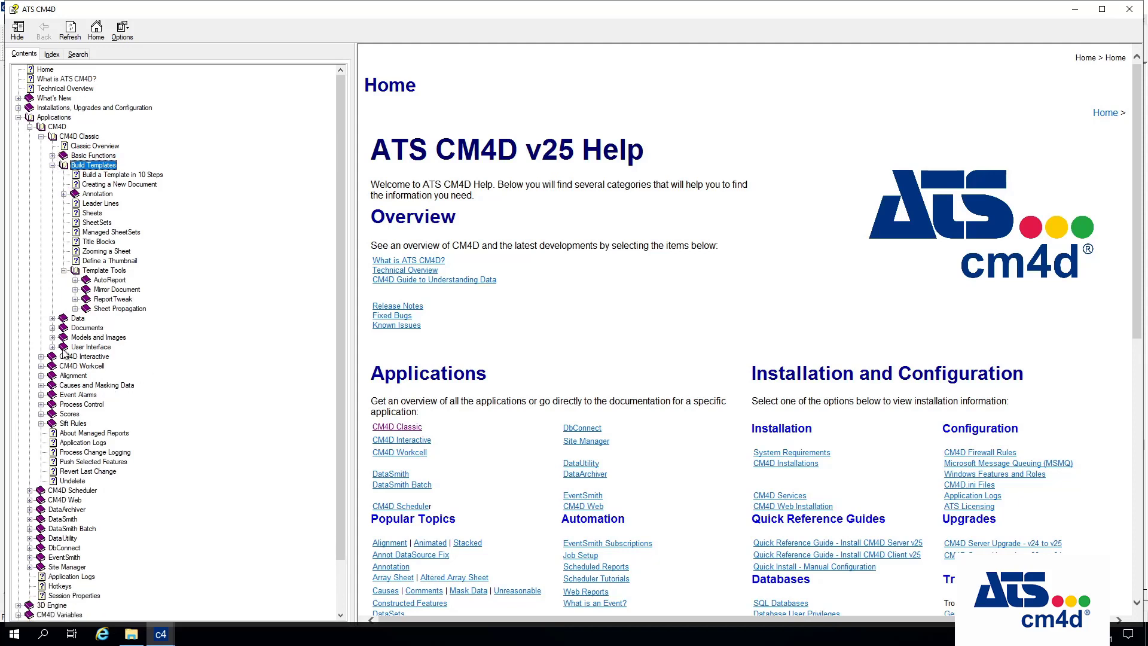
pyautogui.click(52, 318)
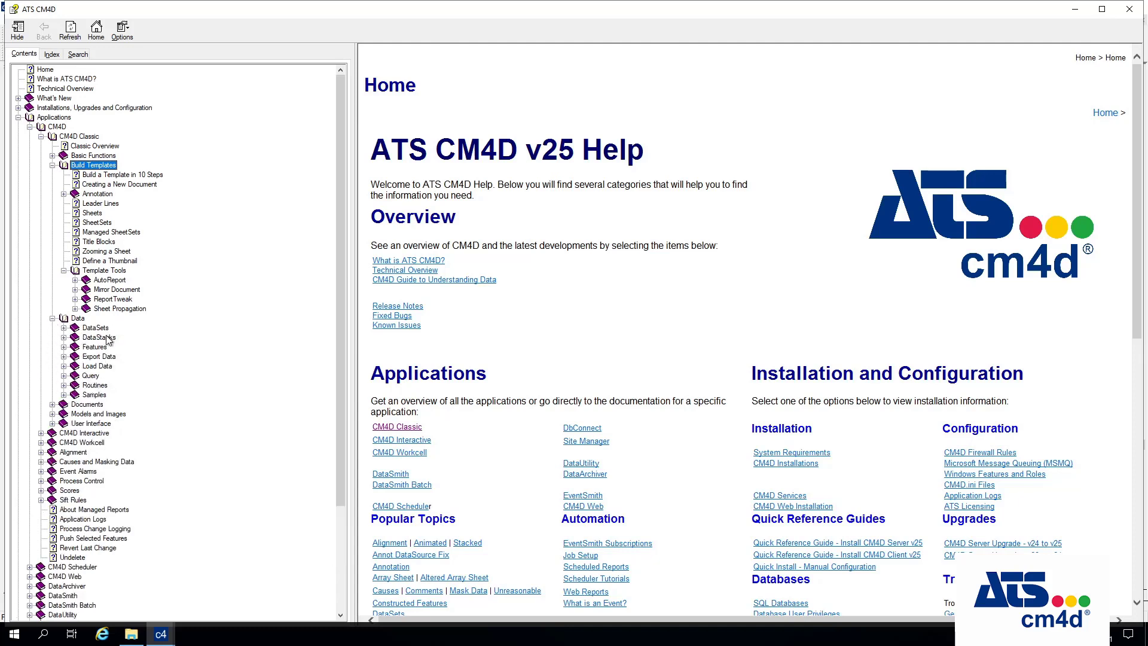
pyautogui.click(52, 318)
pyautogui.click(52, 165)
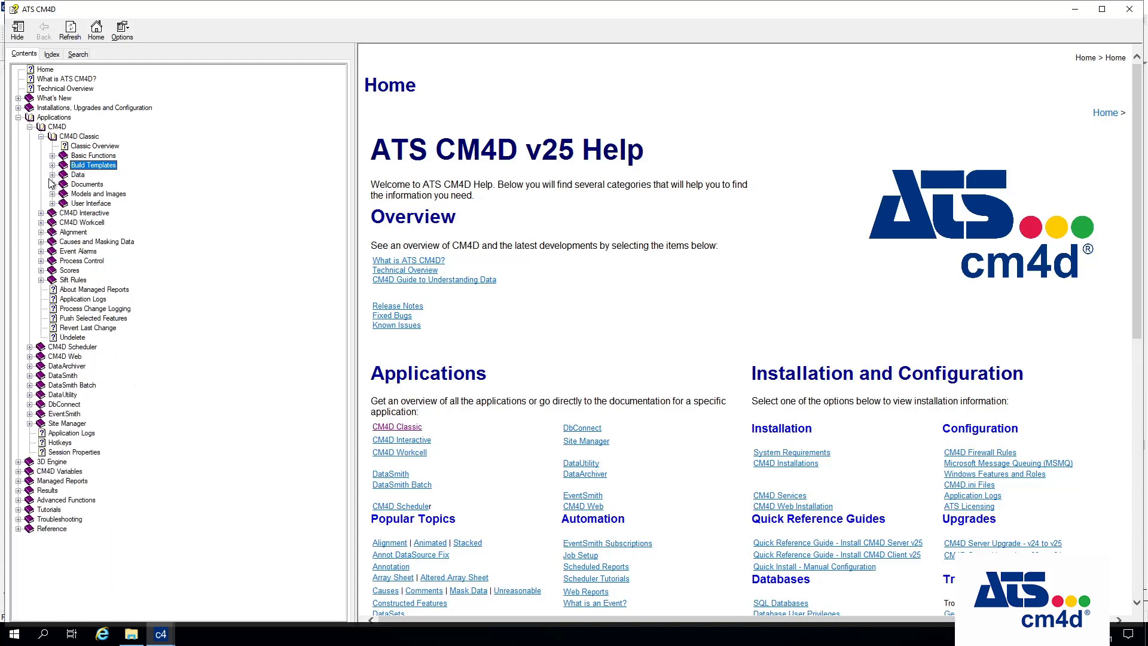
# Find the Document Scores topic within the Documents help section and read it through to its related concepts
pyautogui.click(62, 186)
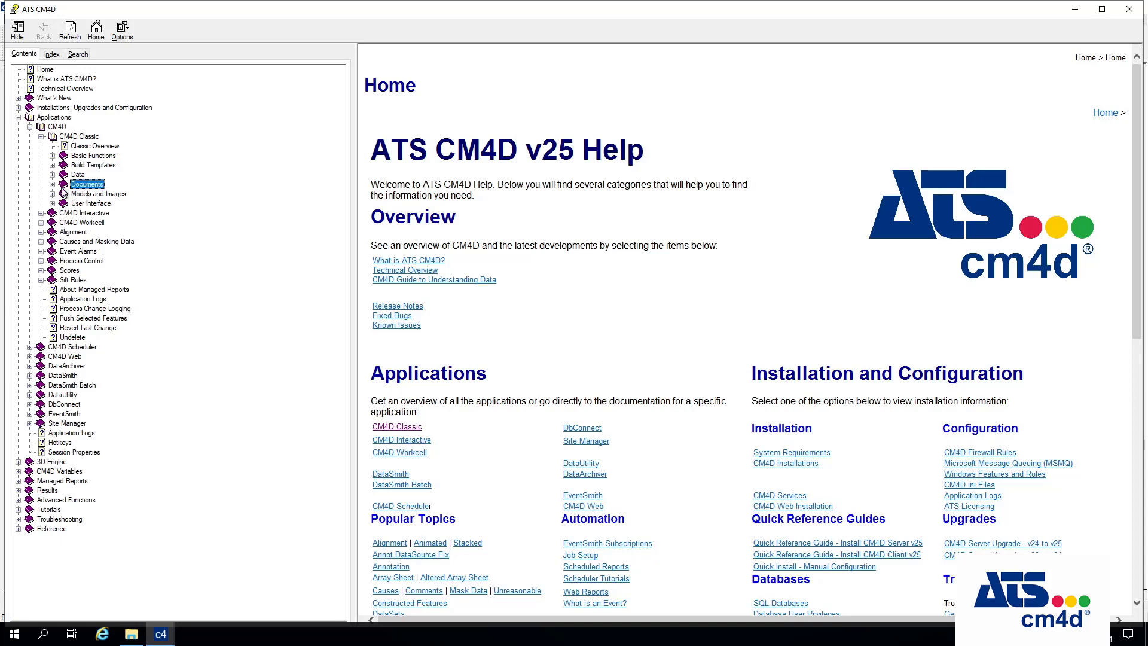
pyautogui.click(53, 184)
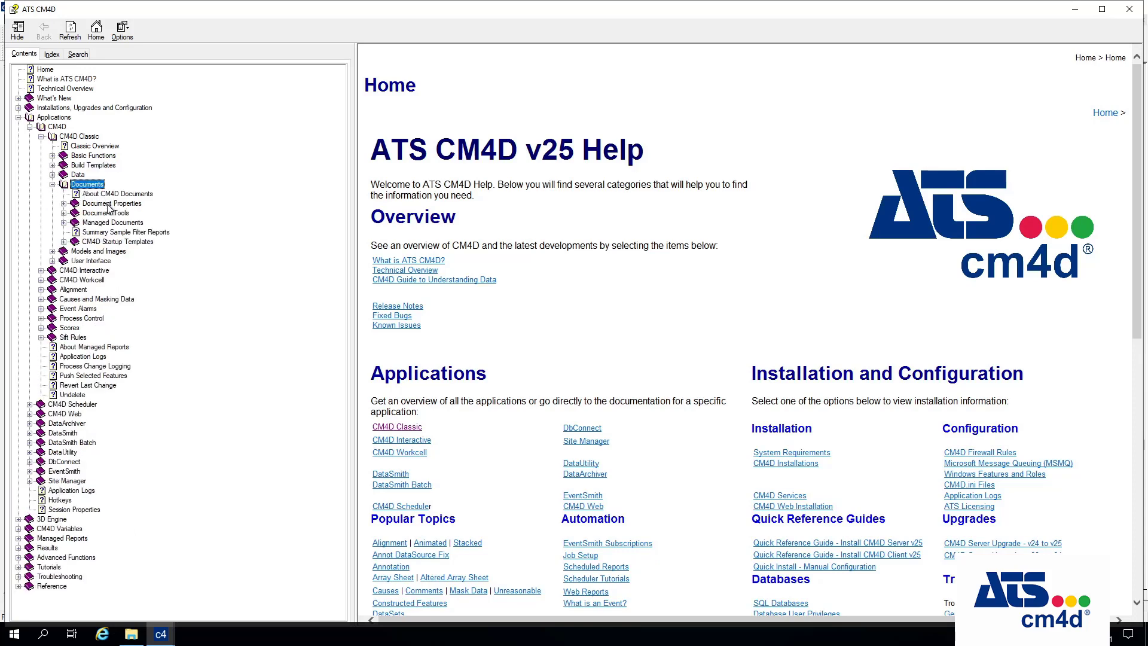
pyautogui.click(63, 214)
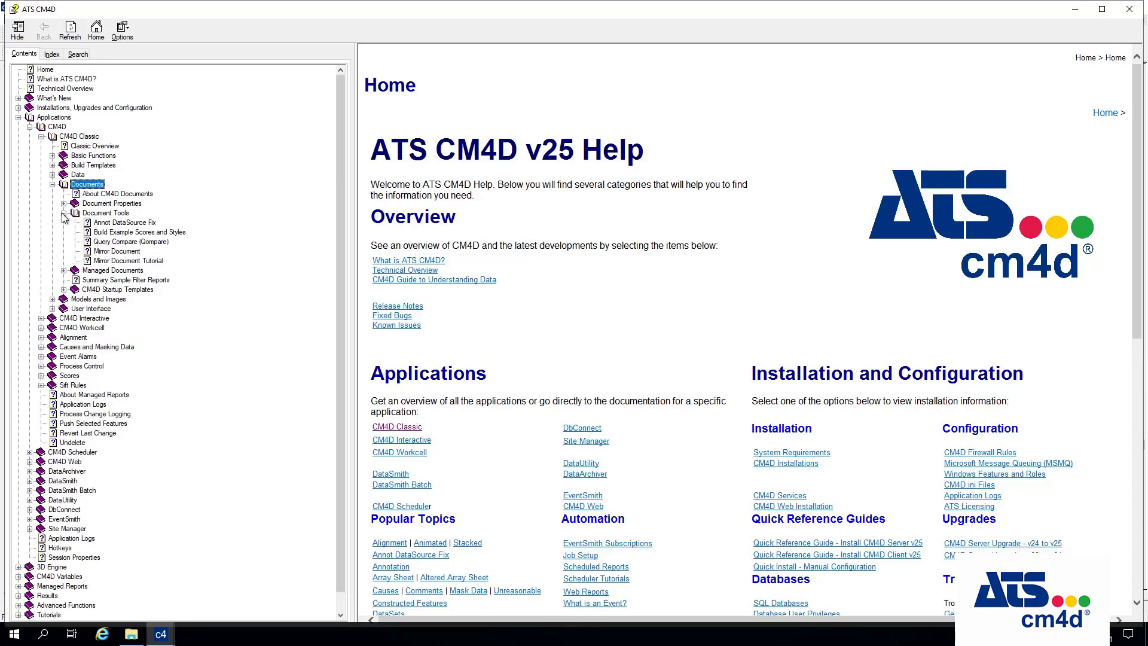
pyautogui.click(63, 213)
pyautogui.click(64, 204)
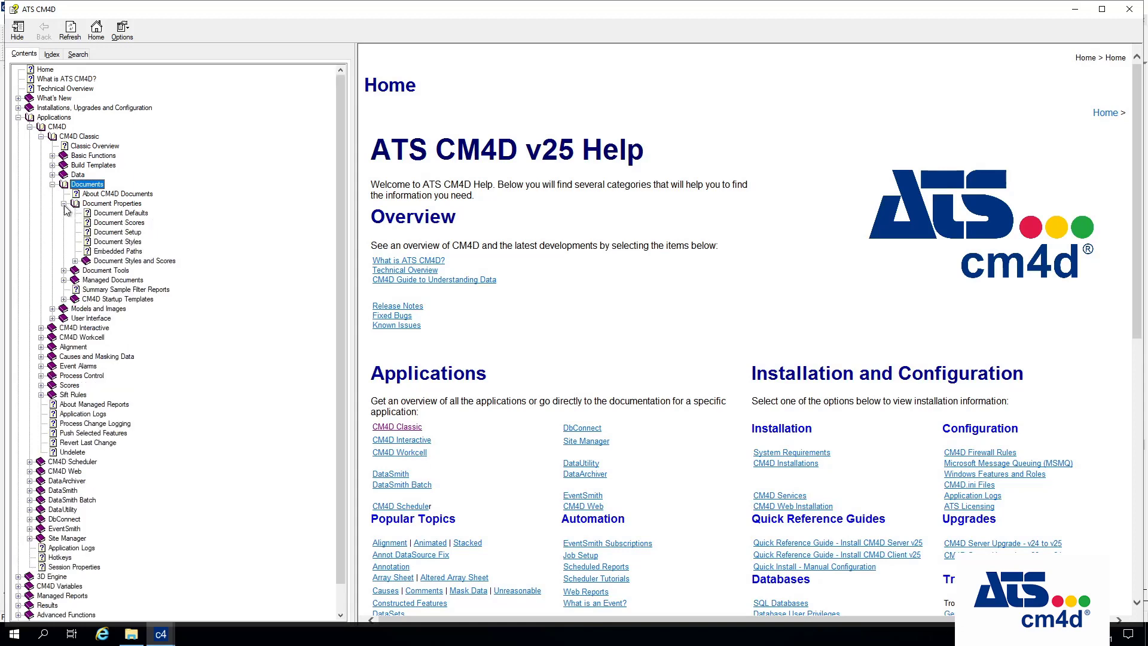
pyautogui.click(125, 225)
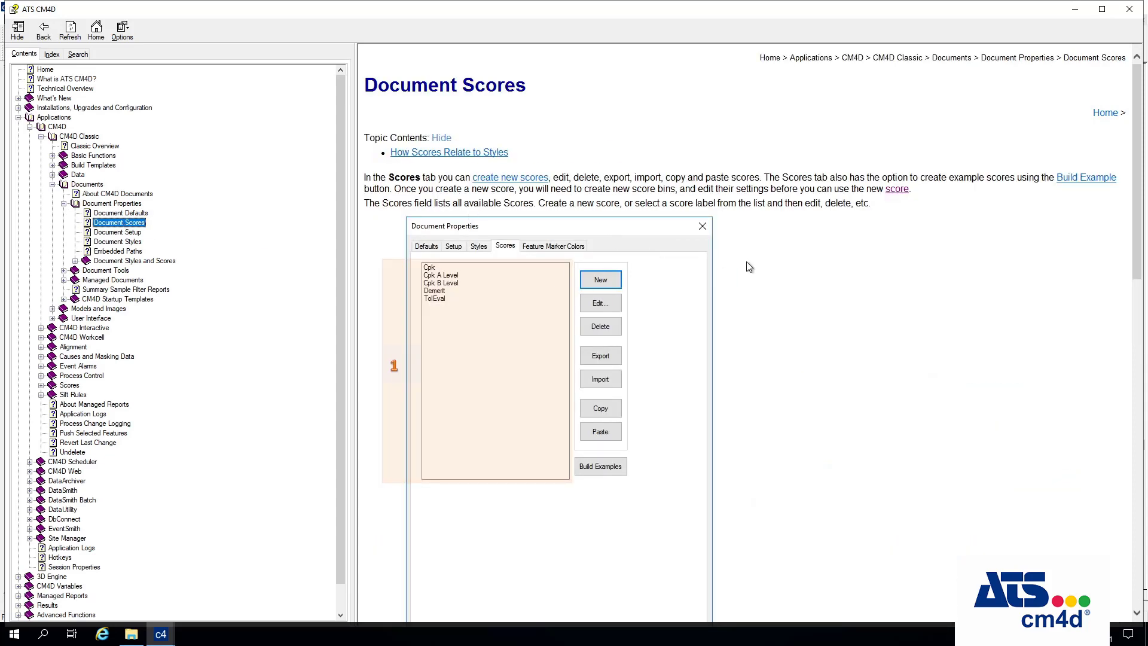
pyautogui.scroll(-20, 748, 266)
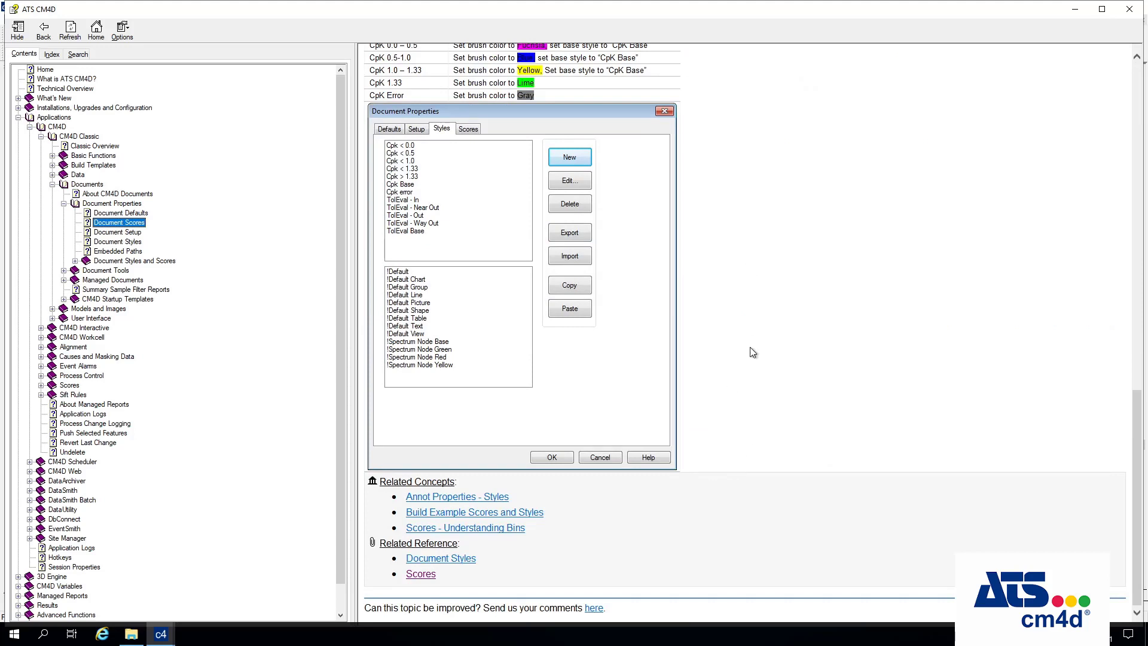
# Read the related Scores - Understanding Bins topic and follow its reference to the Zero (Inclusive) start bin description
pyautogui.click(461, 528)
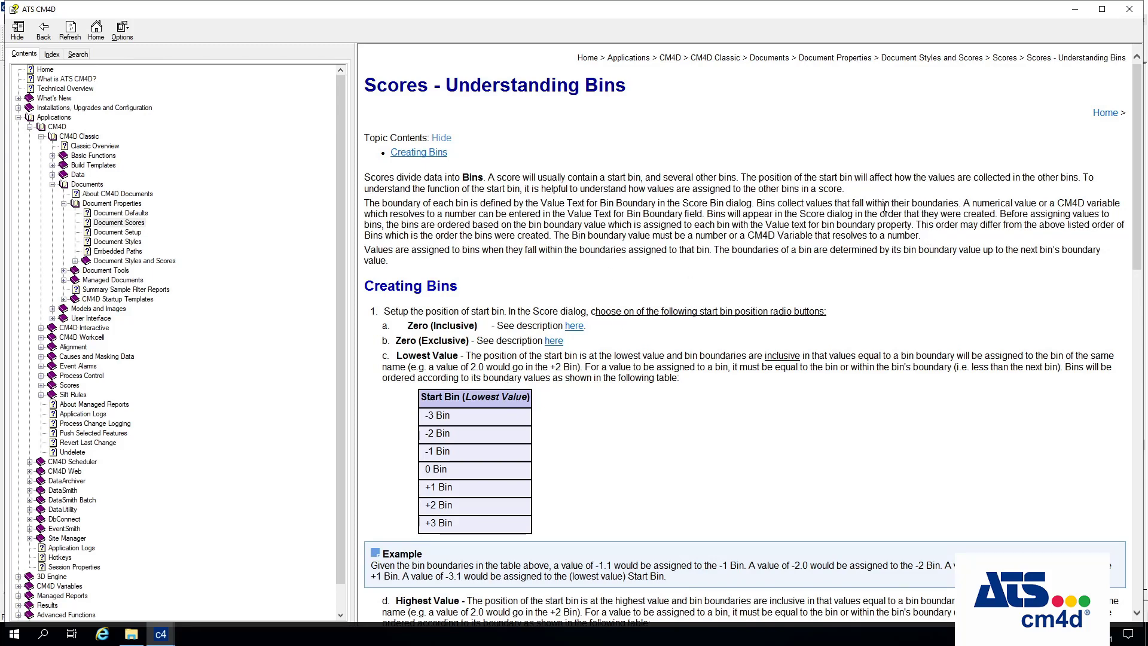
pyautogui.scroll(-3, 858, 233)
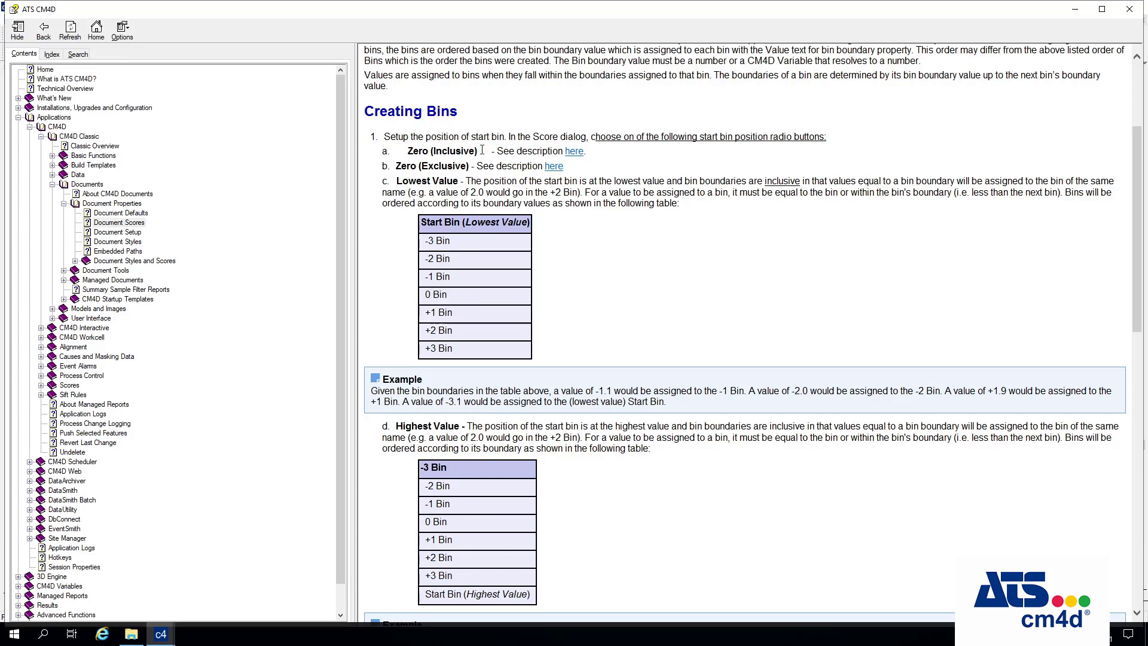
pyautogui.click(575, 152)
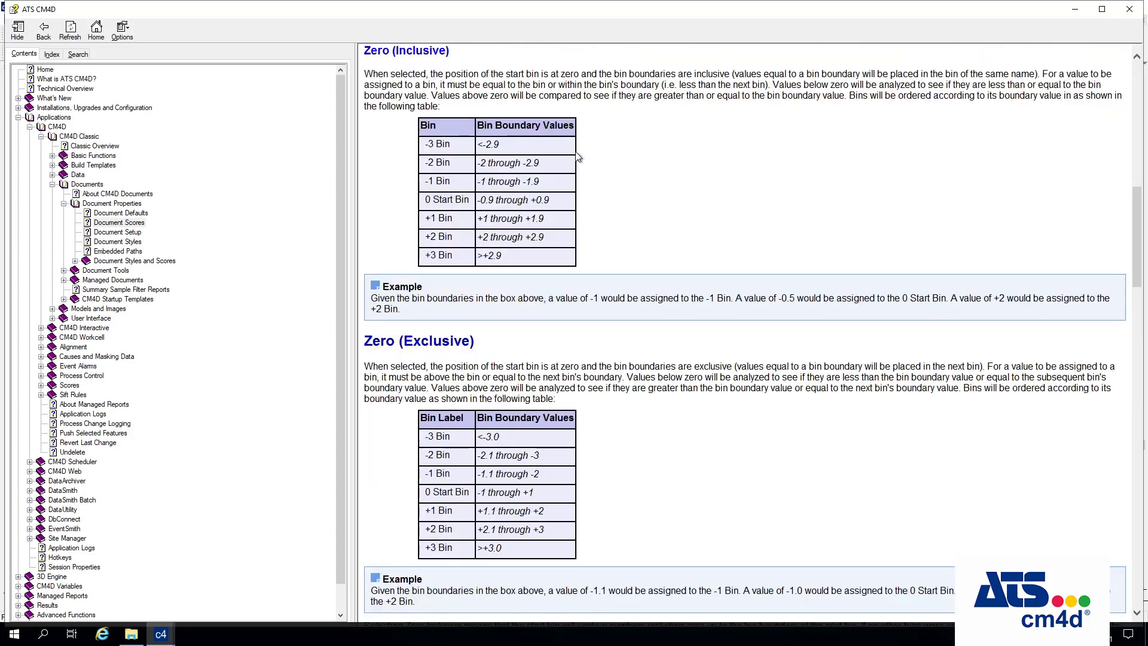
pyautogui.scroll(3, 447, 299)
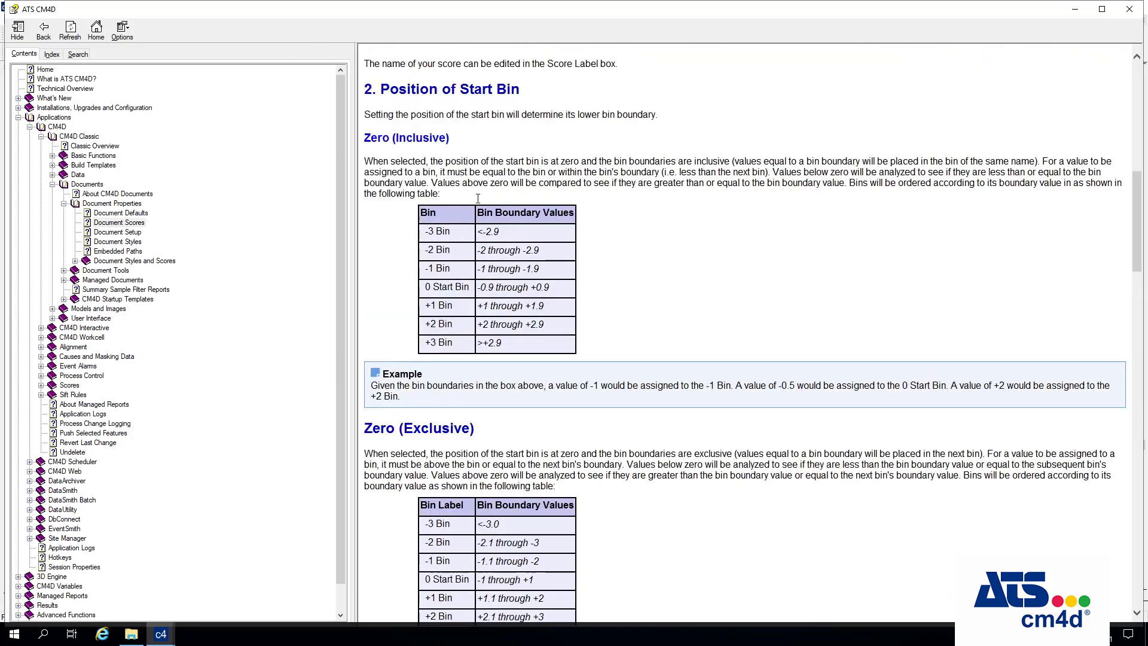
pyautogui.rightClick(470, 311)
pyautogui.click(657, 435)
# Compare the Zero (Inclusive), Zero (Exclusive) and Lowest Value start bin descriptions, and skim the Resolve section of the help topic
pyautogui.scroll(-4, 650, 414)
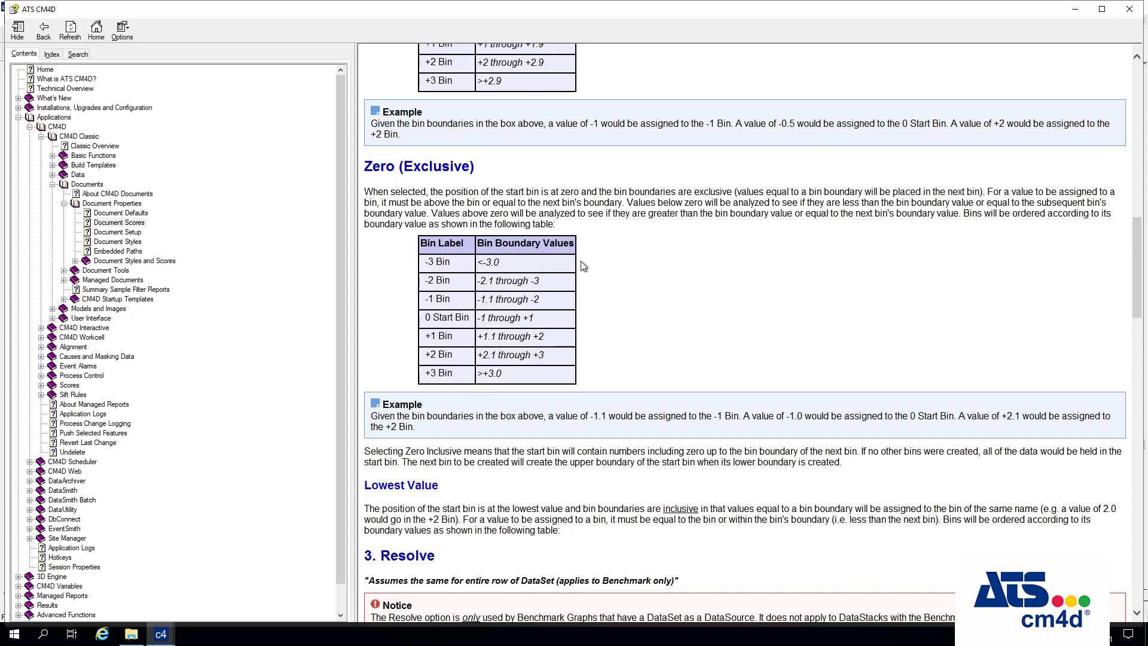
pyautogui.scroll(-4, 581, 263)
pyautogui.scroll(-2, 580, 266)
pyautogui.scroll(11, 580, 266)
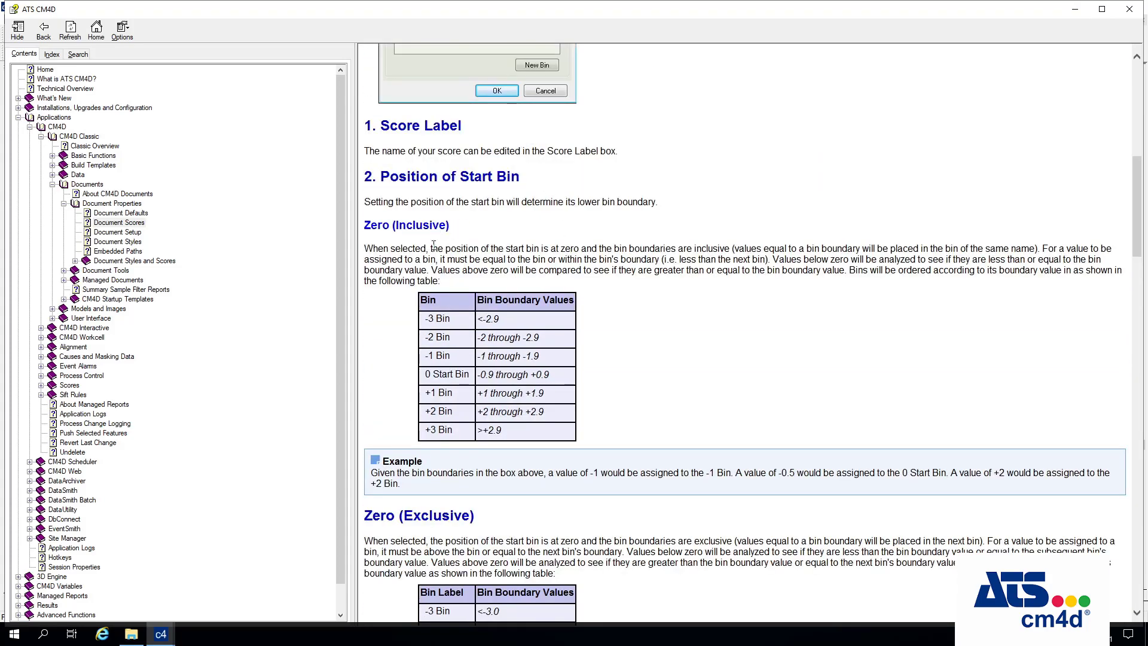
pyautogui.scroll(-5, 433, 245)
pyautogui.scroll(-5, 479, 230)
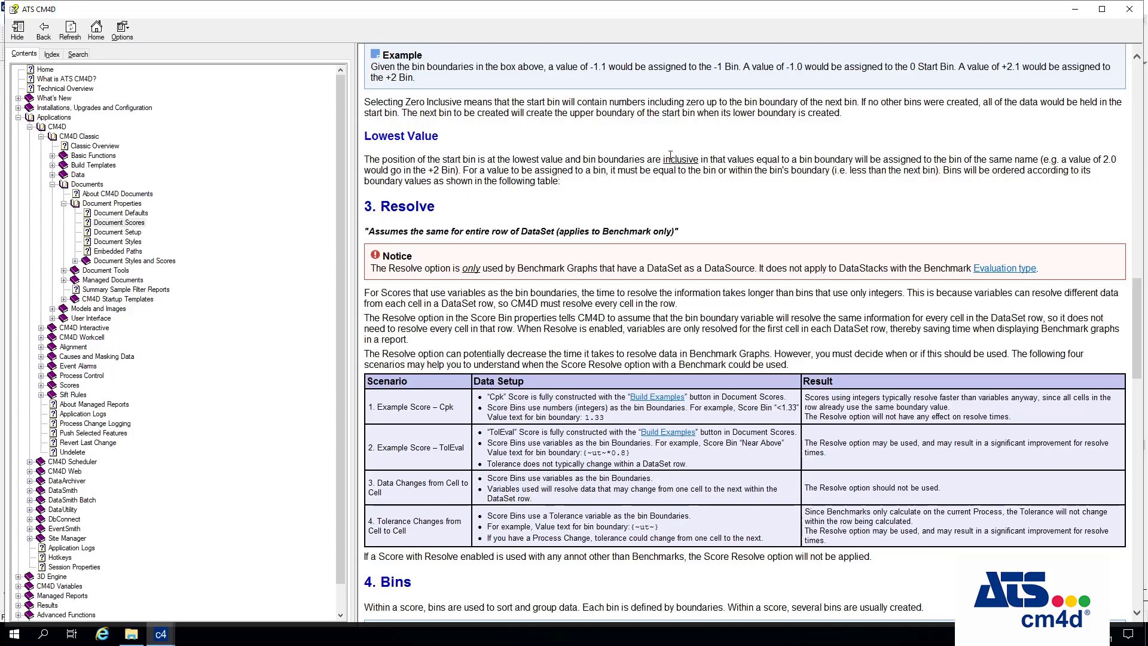
pyautogui.scroll(-5, 697, 168)
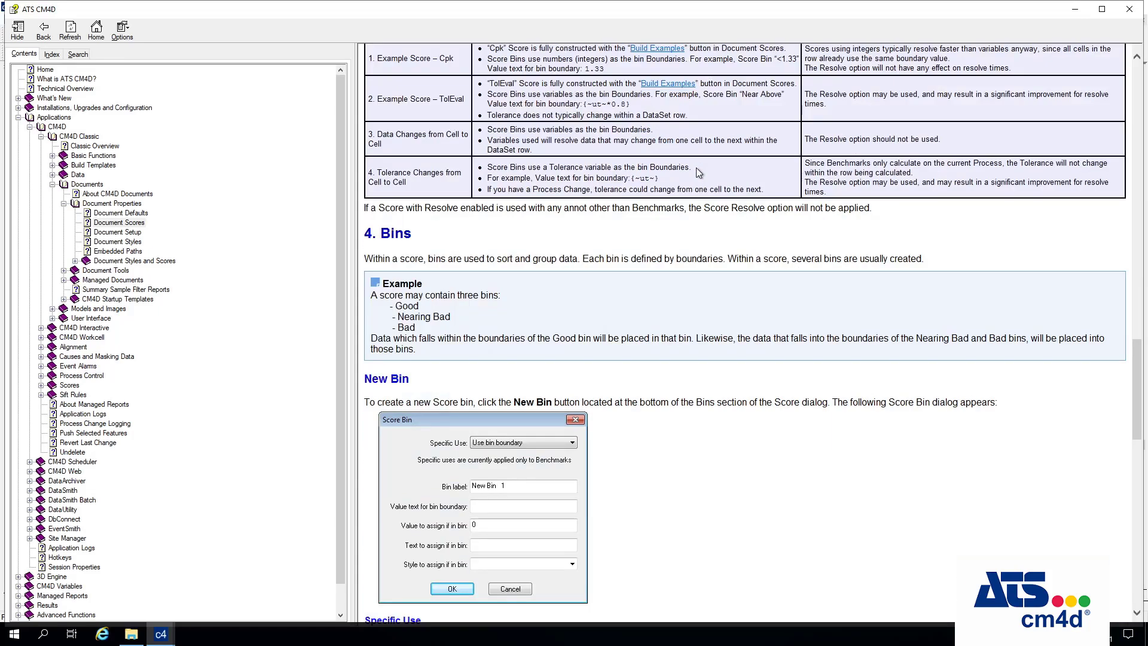
pyautogui.scroll(8, 697, 169)
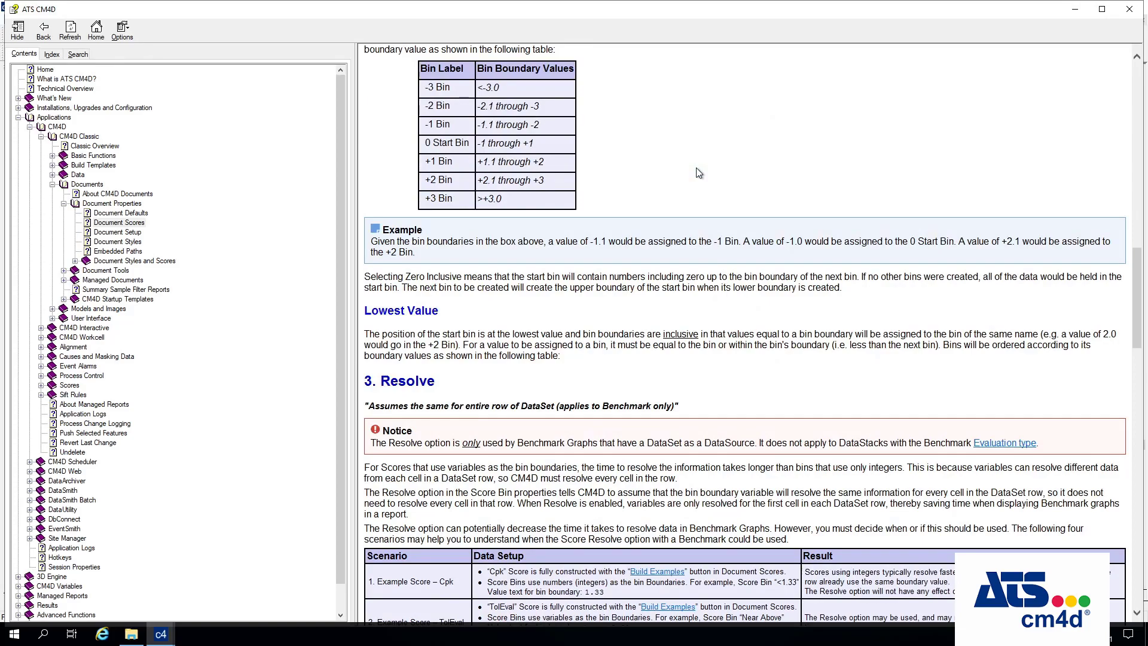
pyautogui.scroll(9, 697, 170)
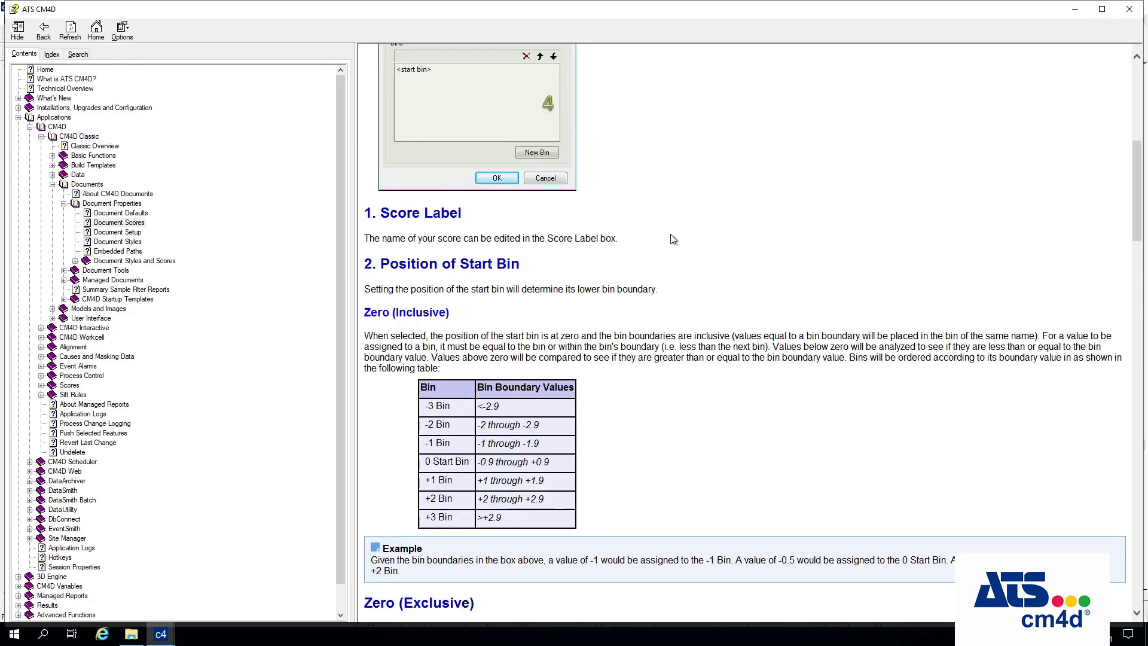
pyautogui.scroll(6, 646, 272)
# Examine the Bins and bin property sections of the help topic, return to the Resolve scenarios, and get back to the Training document
pyautogui.scroll(-14, 646, 272)
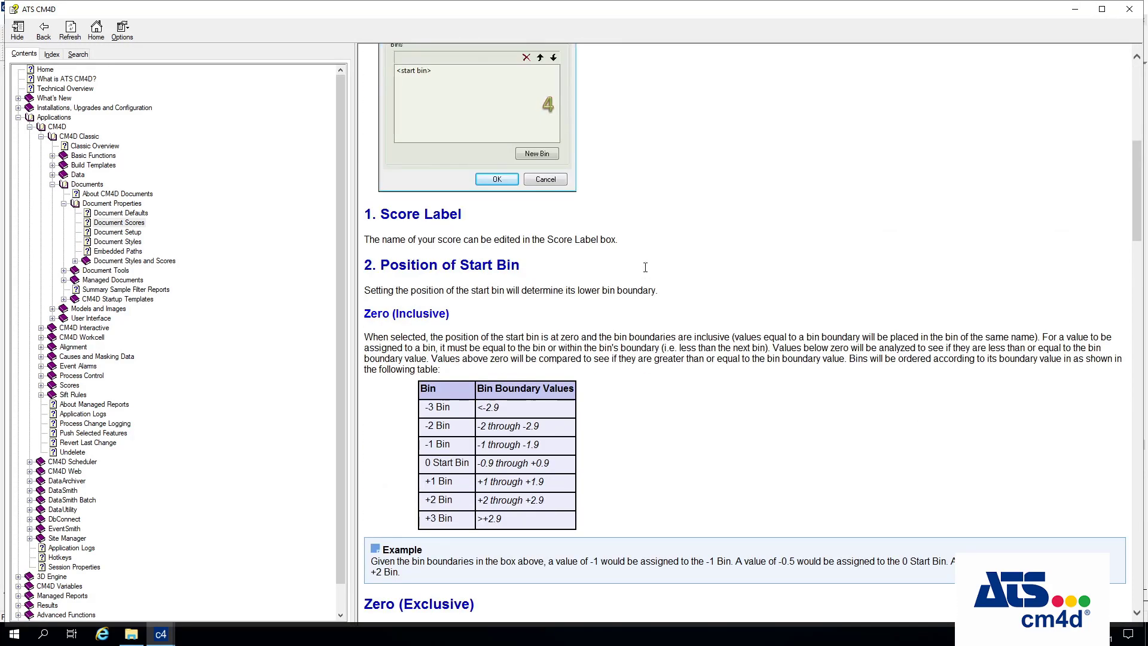
pyautogui.scroll(-7, 646, 272)
pyautogui.scroll(4, 529, 202)
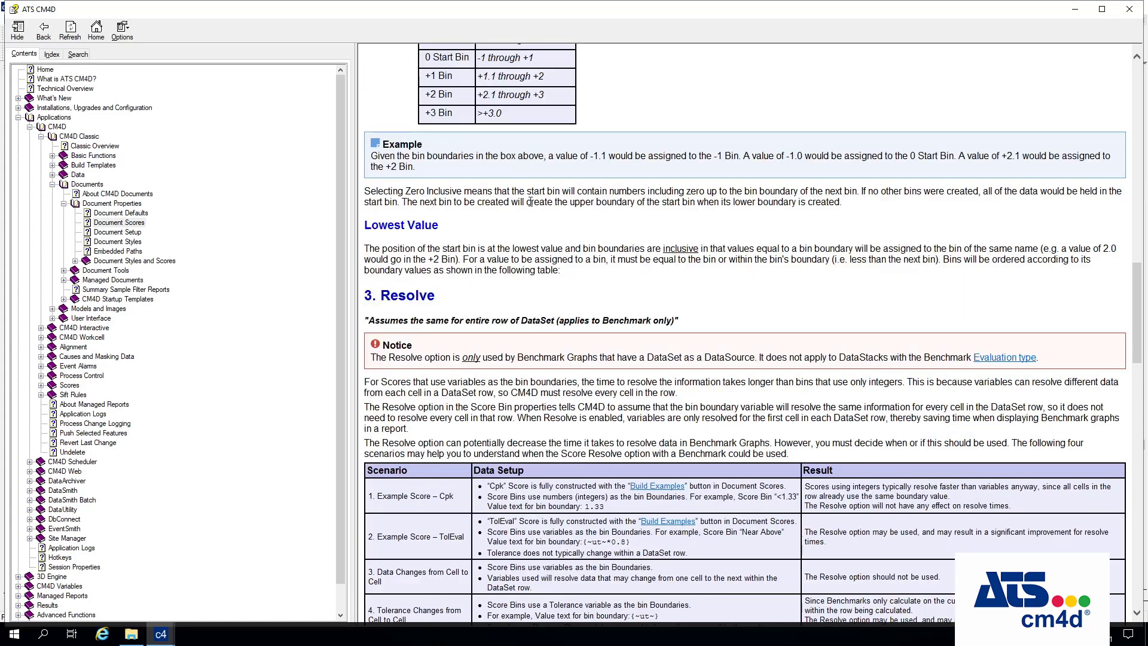
pyautogui.scroll(-11, 539, 221)
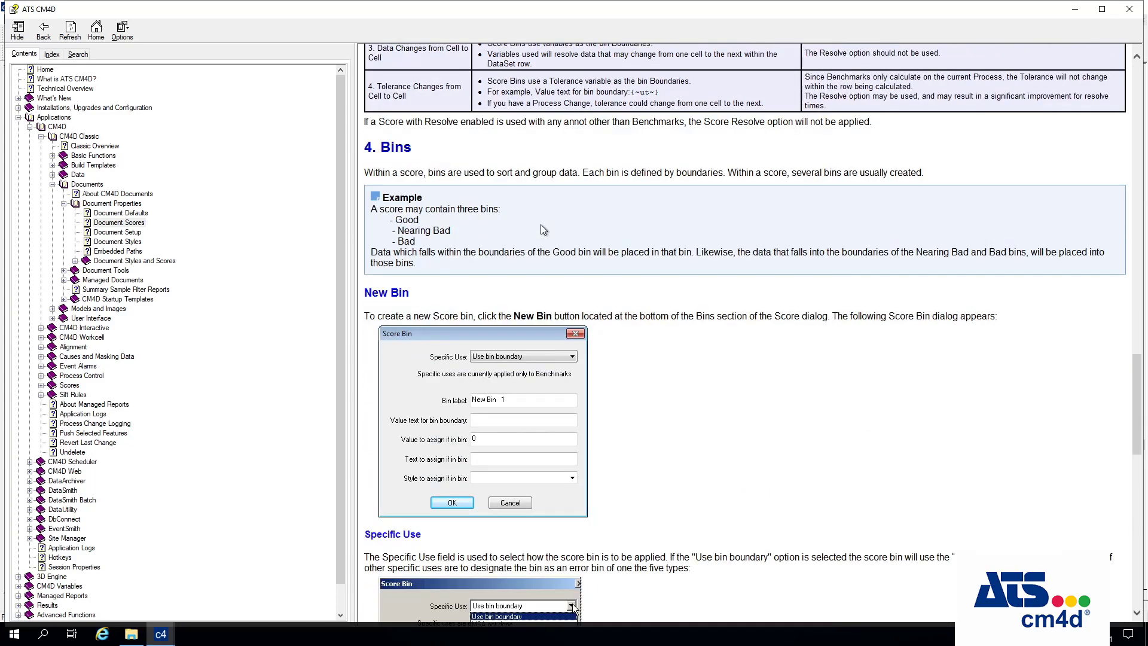
pyautogui.scroll(-9, 541, 224)
pyautogui.scroll(-4, 541, 225)
pyautogui.scroll(-2, 543, 230)
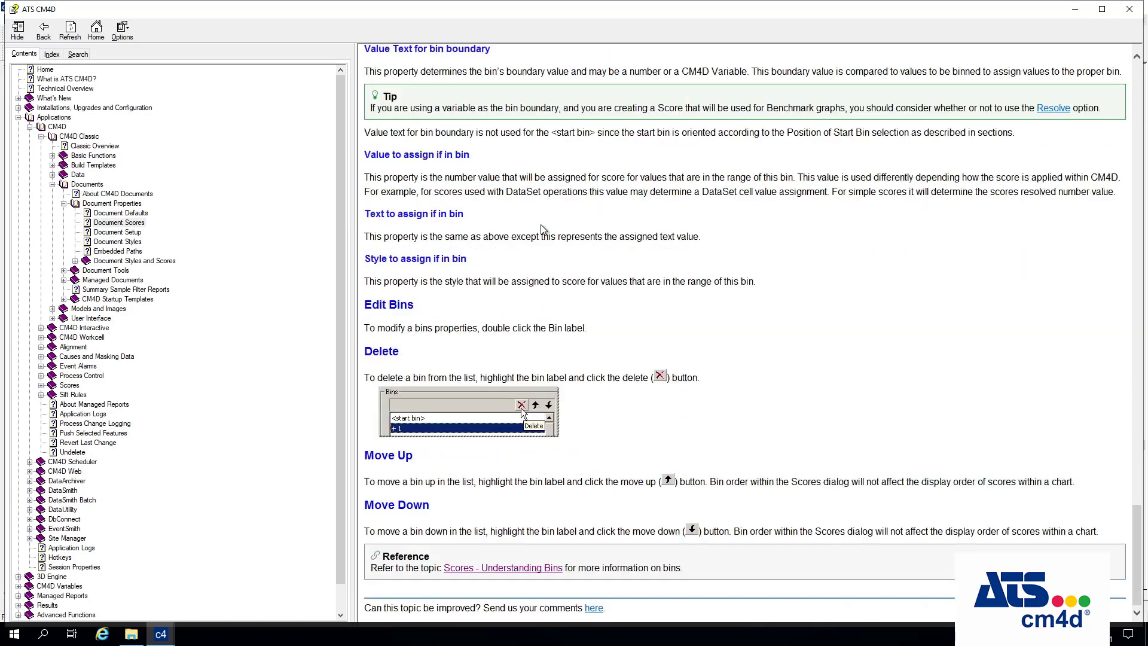
pyautogui.scroll(12, 541, 226)
pyautogui.scroll(7, 542, 226)
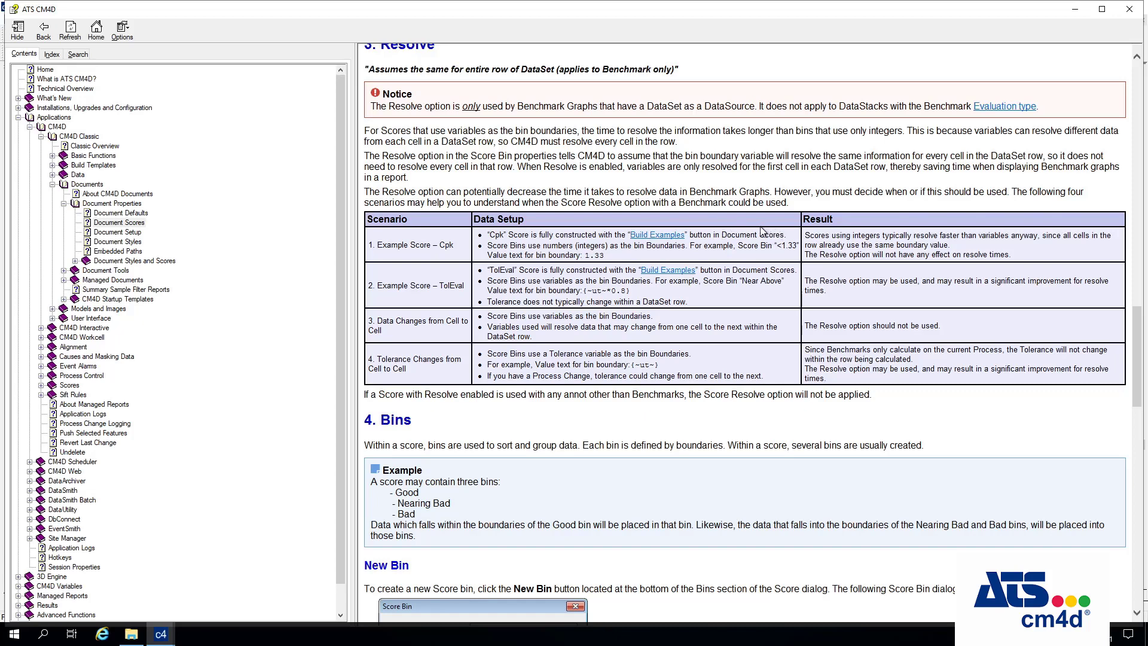
pyautogui.click(1081, 17)
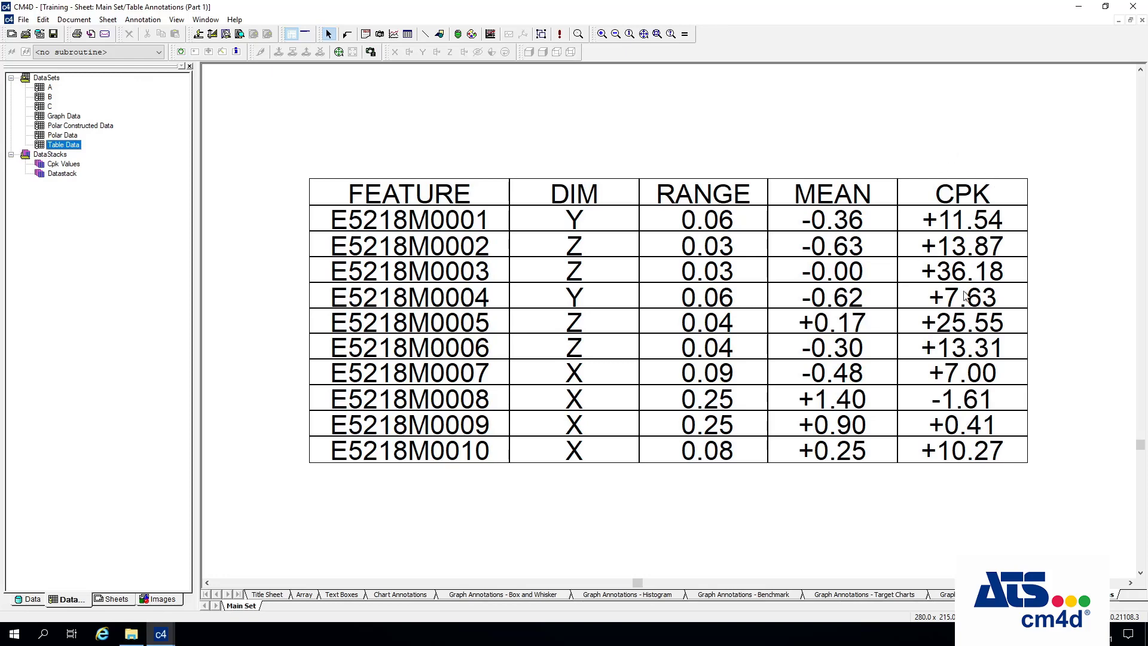
# Draw three empty text annotations stacked beside the CPK column, each one narrower than the one above
pyautogui.moveTo(897, 302); pyautogui.dragTo(649, 285, button='middle')
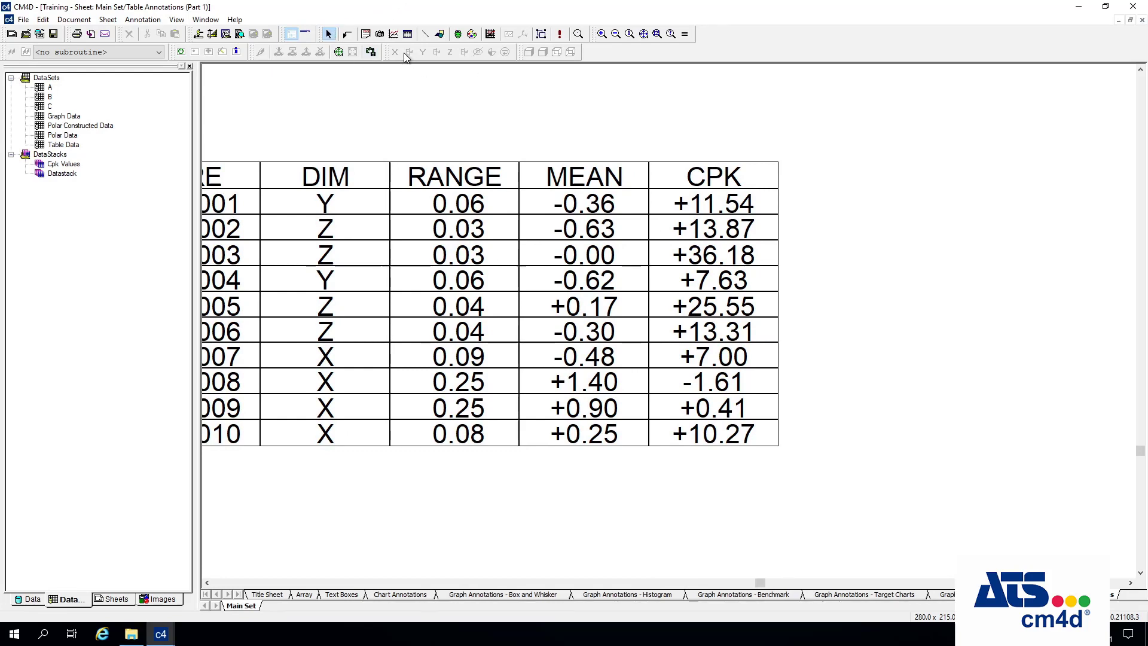
pyautogui.click(365, 34)
pyautogui.moveTo(830, 163); pyautogui.dragTo(1105, 202)
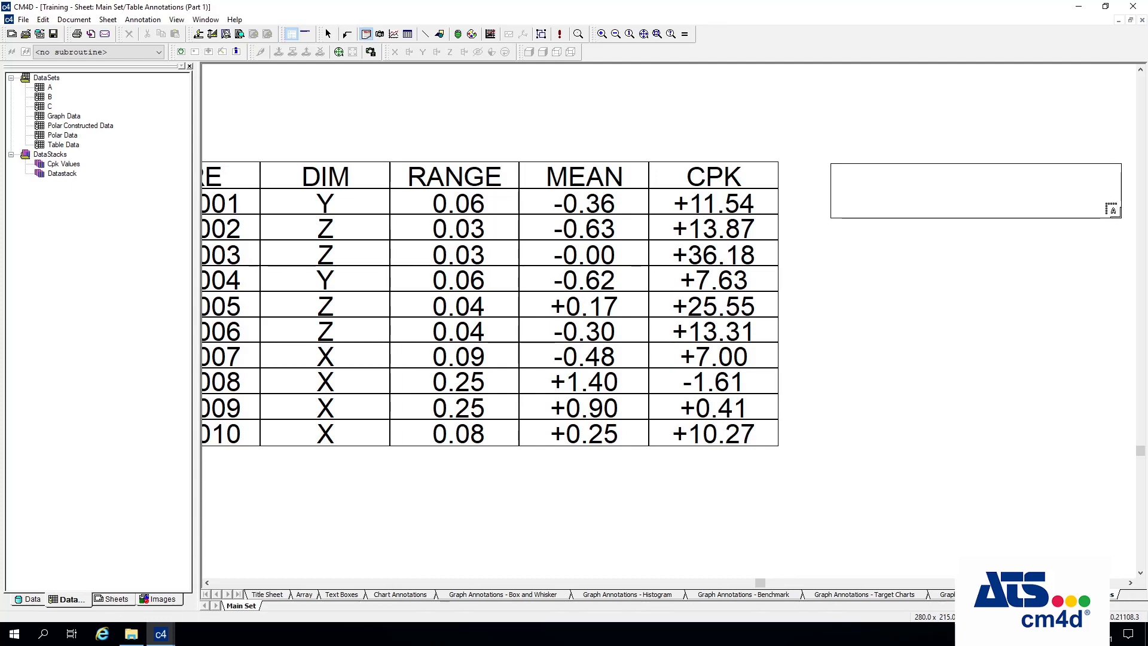
pyautogui.moveTo(1110, 209); pyautogui.dragTo(1110, 209)
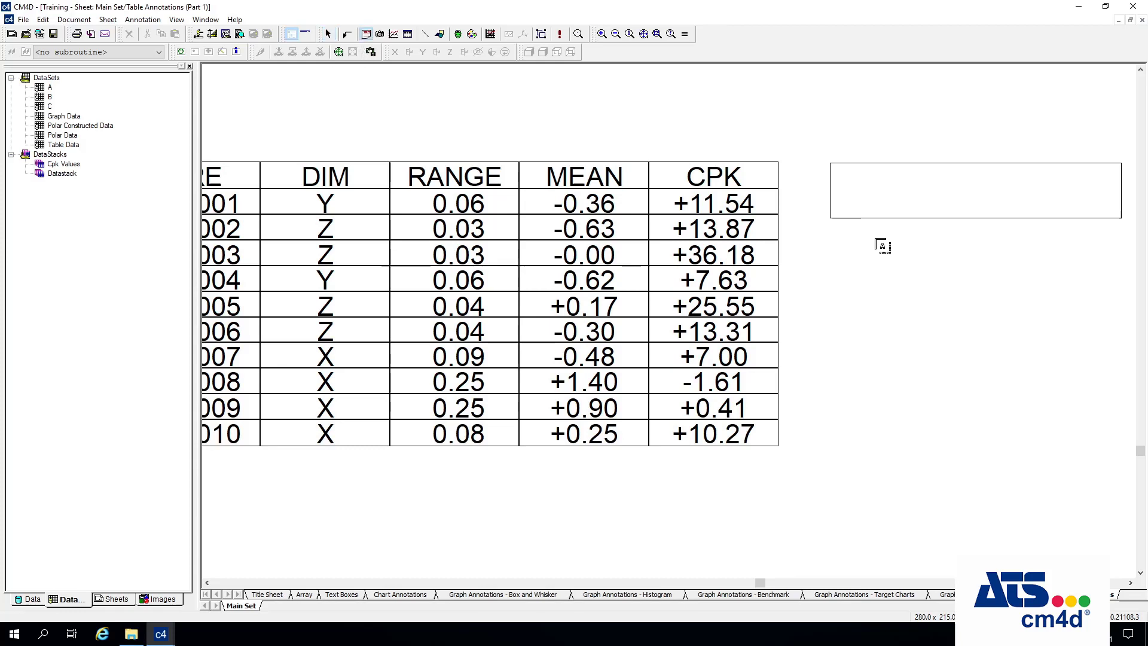
pyautogui.moveTo(857, 219); pyautogui.dragTo(1070, 278)
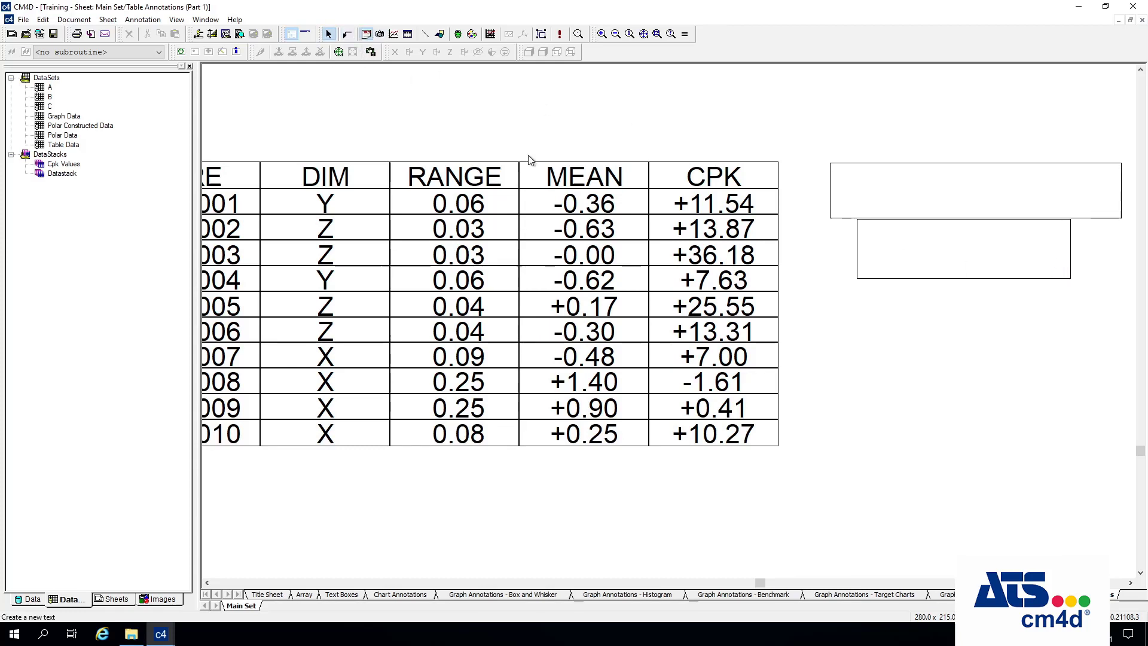
pyautogui.moveTo(890, 280); pyautogui.dragTo(1014, 336)
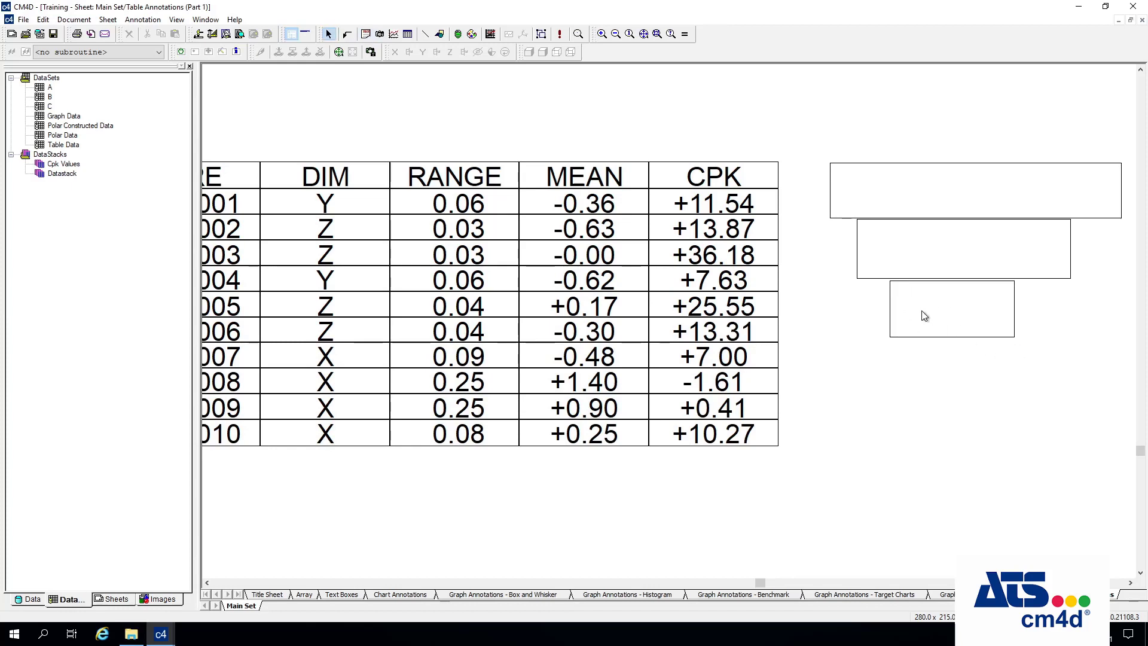
pyautogui.click(439, 36)
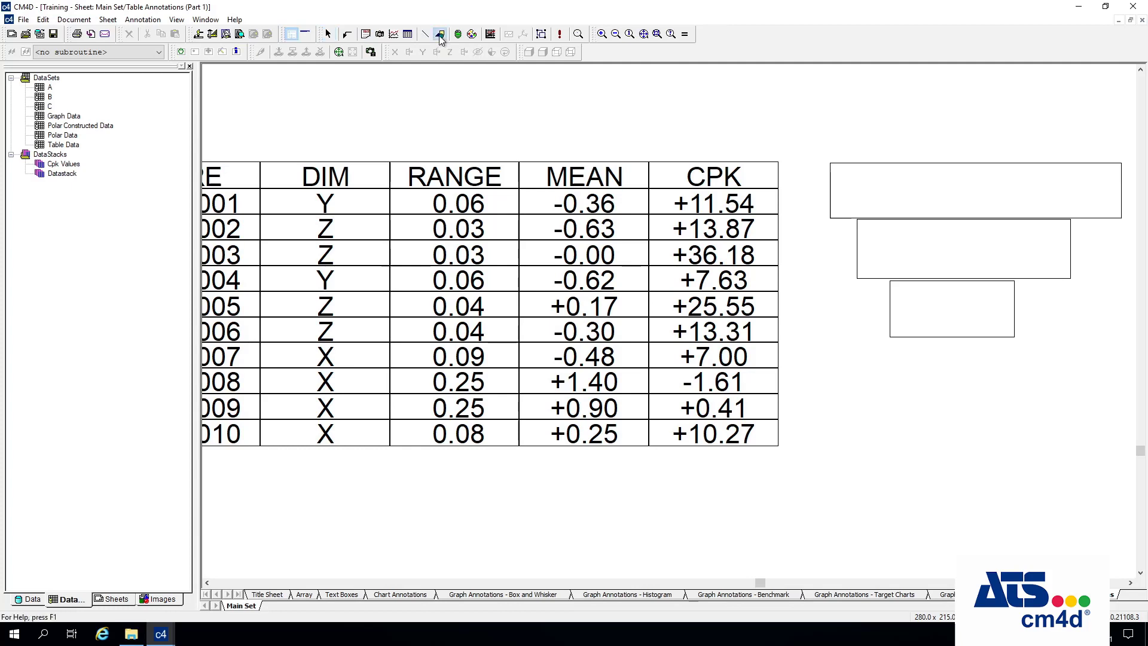
pyautogui.moveTo(773, 84); pyautogui.dragTo(870, 134)
pyautogui.rightClick(846, 118)
pyautogui.moveTo(888, 126)
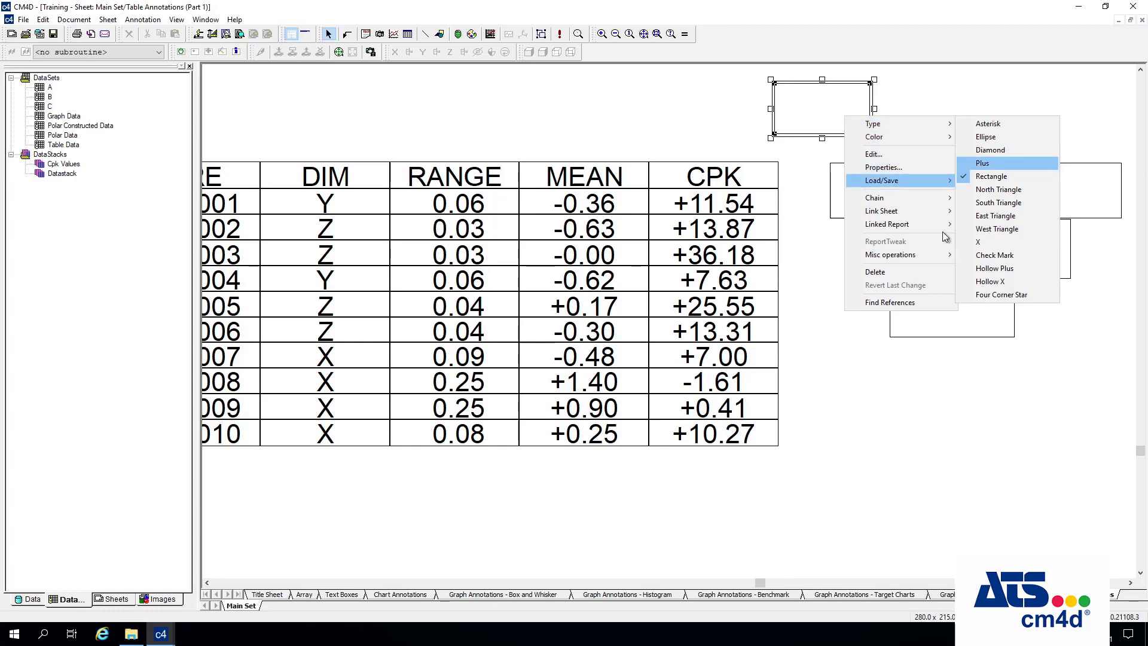
pyautogui.click(945, 90)
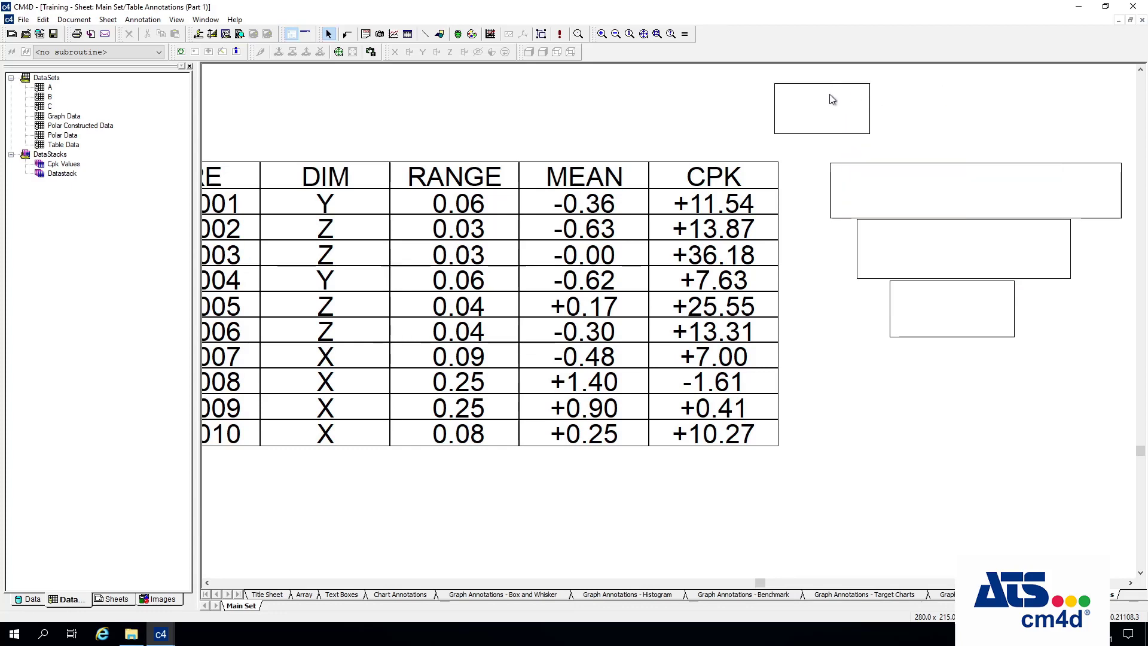
pyautogui.click(821, 91)
pyautogui.press('Delete')
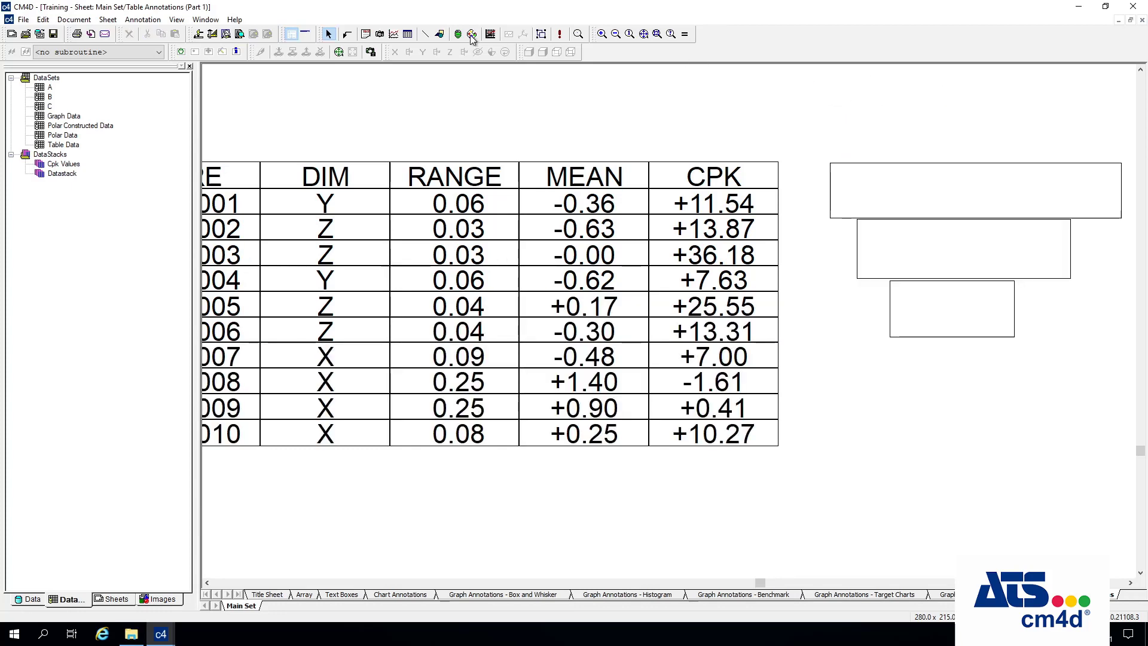
# Draw a diagonal line above the text boxes and give its end point an arrow with length 10 and width 10
pyautogui.click(428, 39)
pyautogui.moveTo(856, 100); pyautogui.dragTo(920, 137)
pyautogui.rightClick(921, 139)
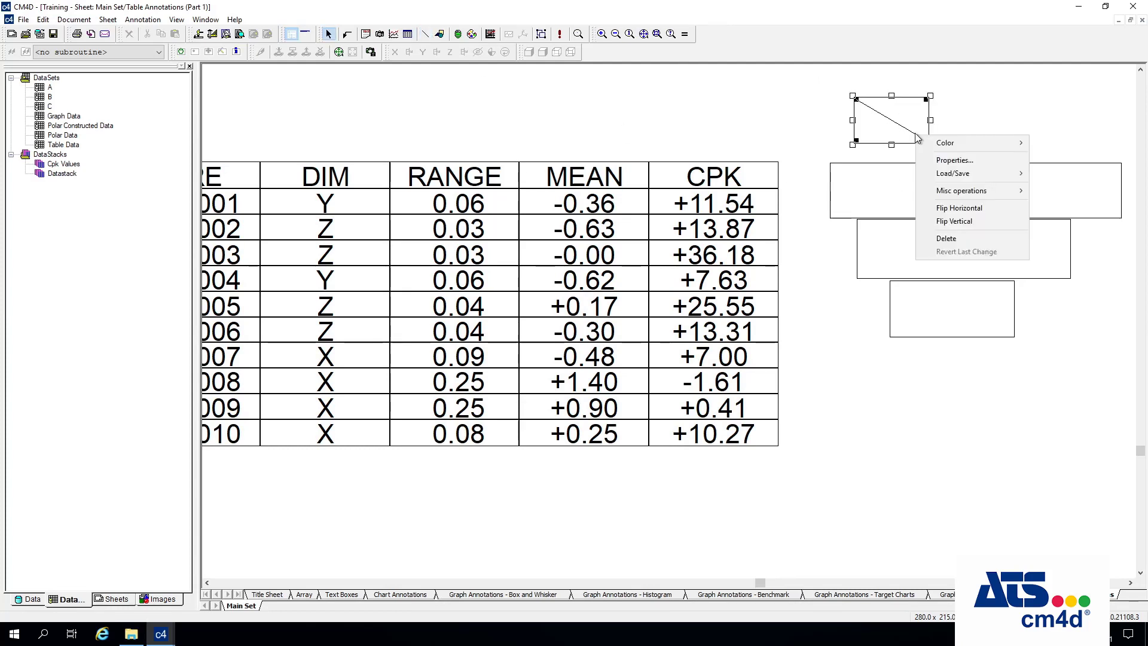
pyautogui.click(954, 160)
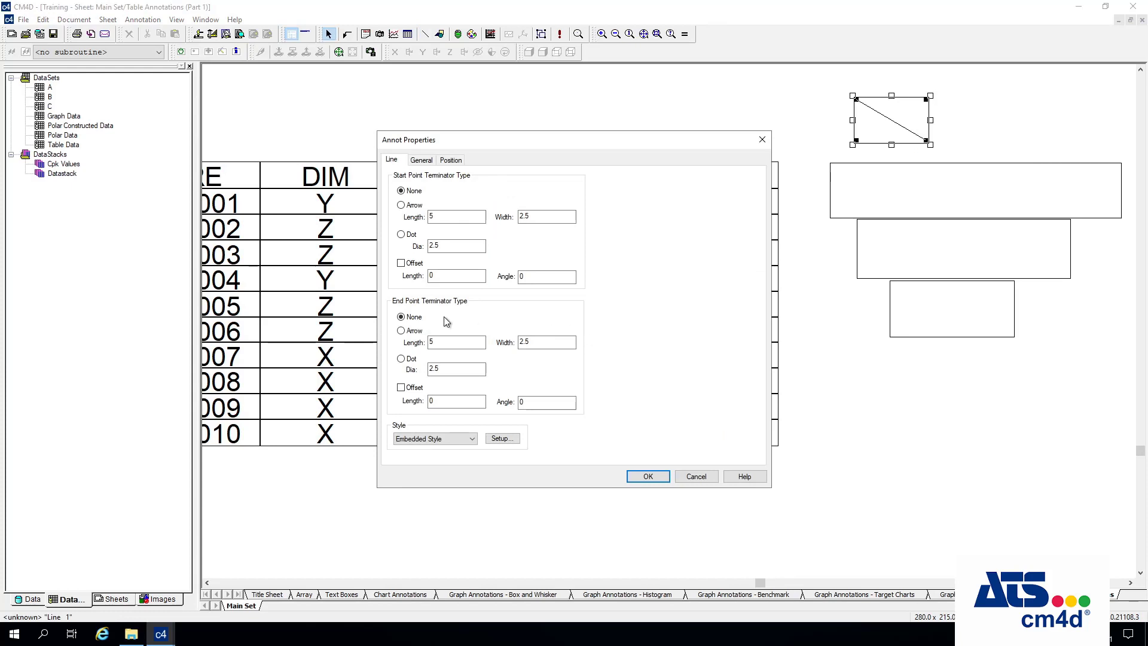
pyautogui.click(400, 331)
pyautogui.write('50')
pyautogui.write('10')
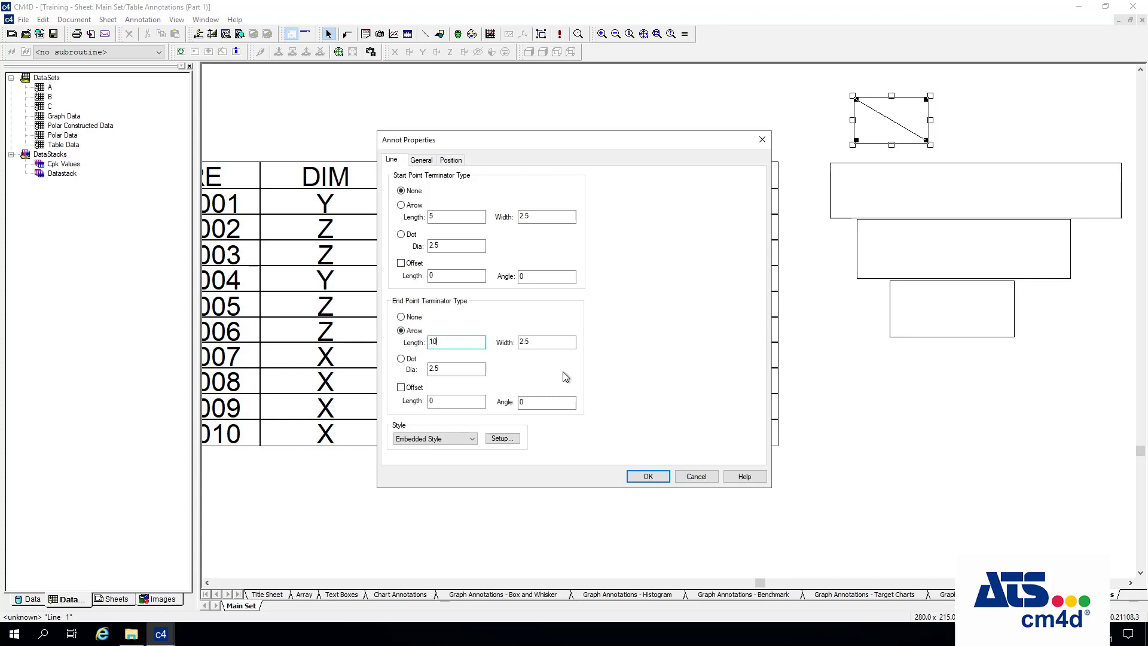
pyautogui.doubleClick(546, 342)
pyautogui.write('10')
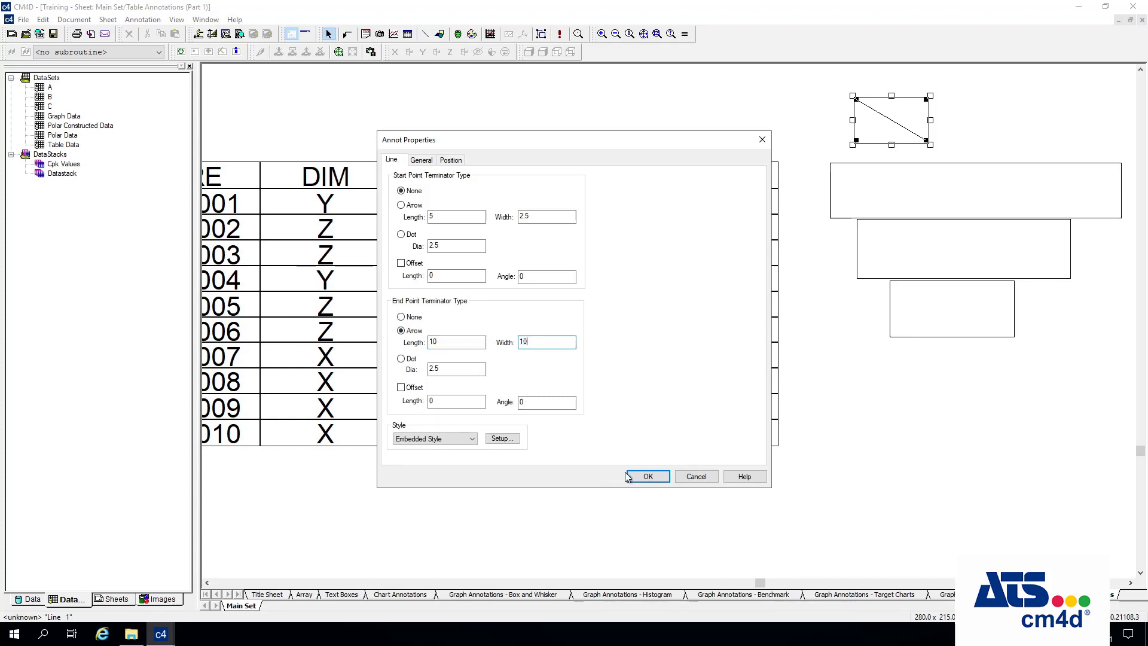
pyautogui.click(648, 476)
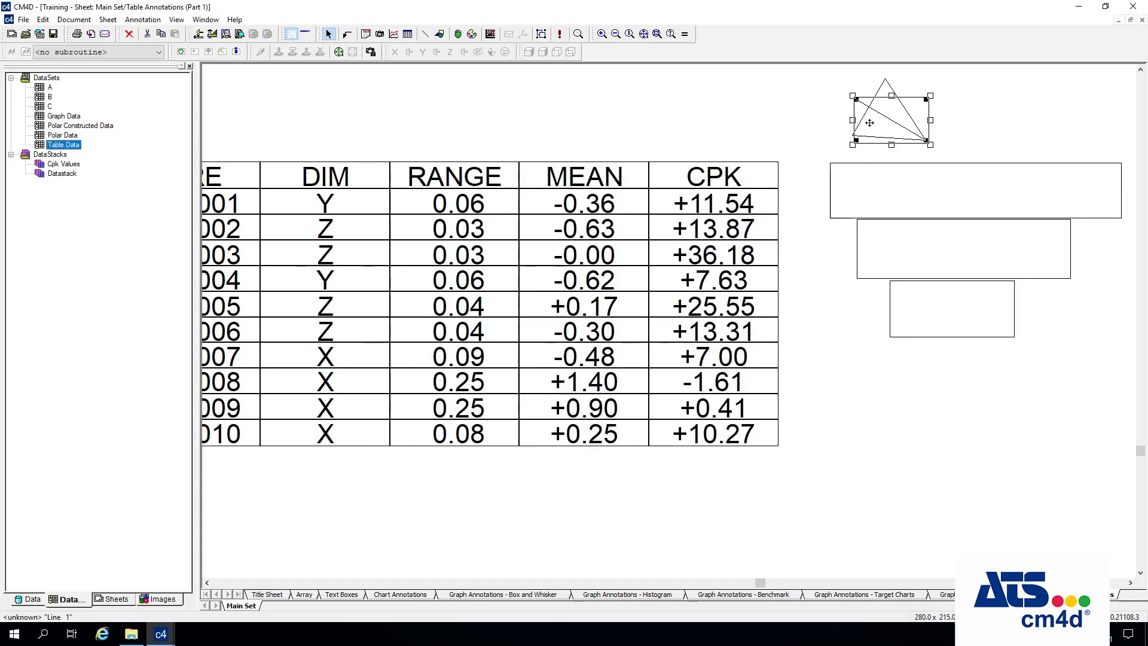
# Set the line's end arrow length and width to 2
pyautogui.rightClick(860, 138)
pyautogui.click(876, 147)
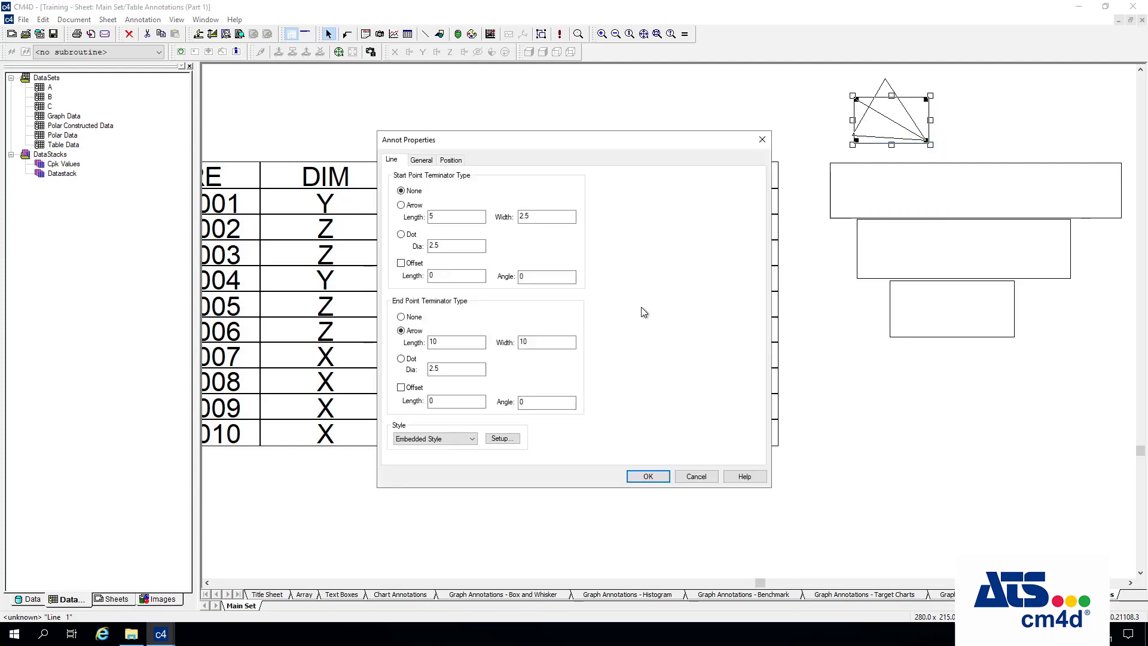
pyautogui.doubleClick(443, 342)
pyautogui.write('2')
pyautogui.press('Tab')
pyautogui.write('2')
pyautogui.click(637, 476)
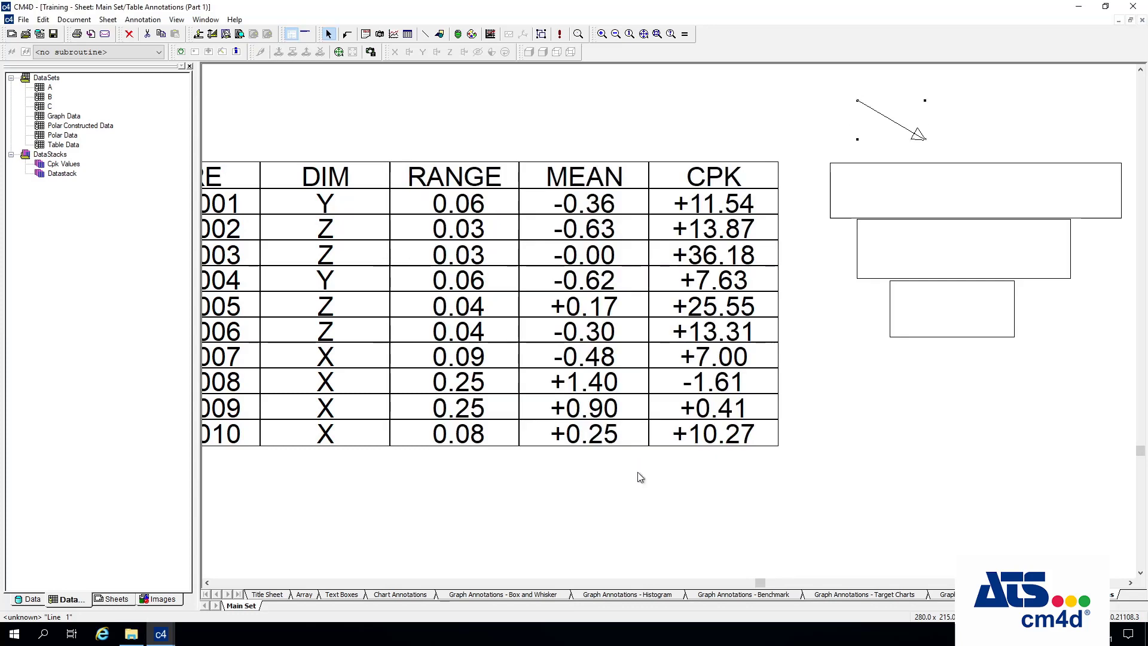
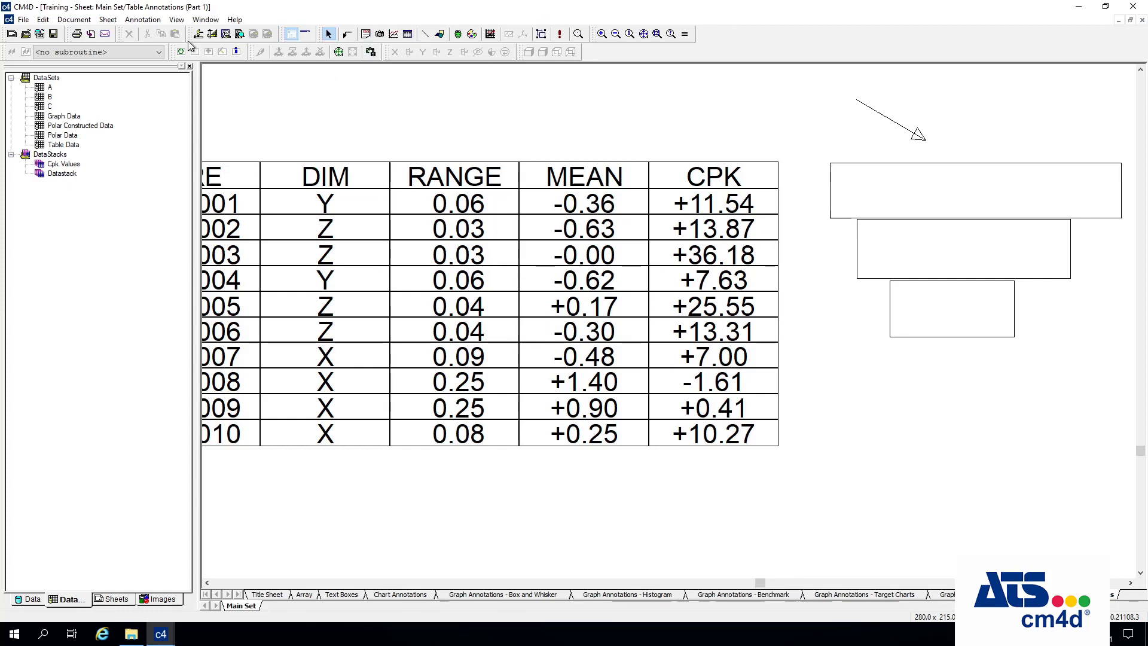
# Enter the text "1.33 and bigger" in the widest text box
pyautogui.rightClick(931, 193)
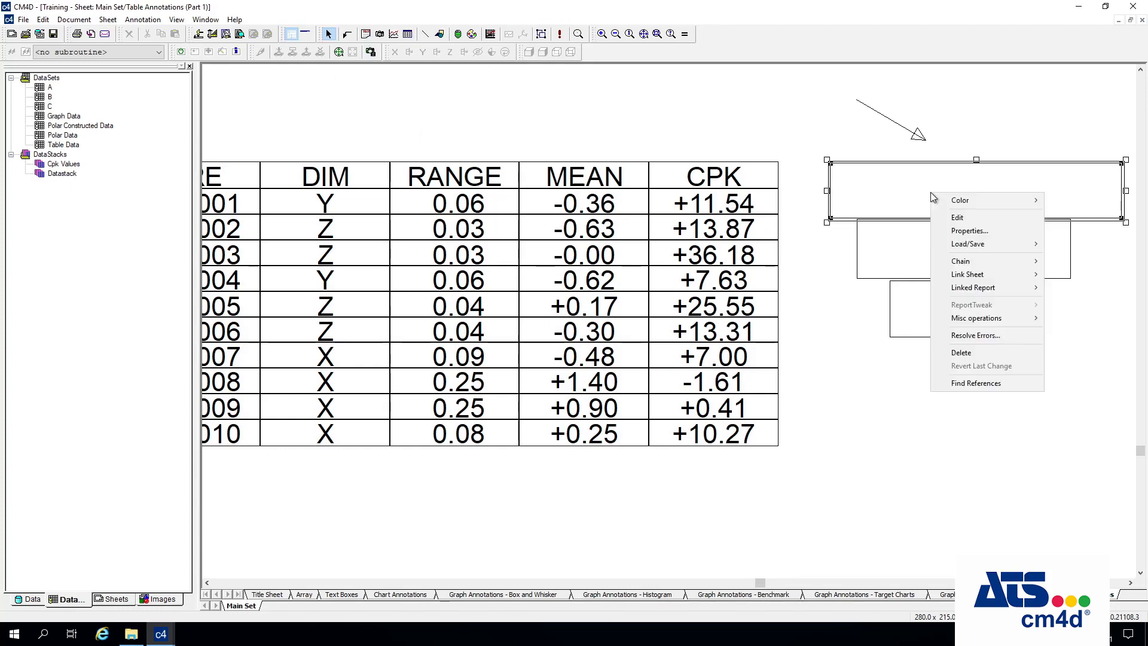
pyautogui.click(977, 235)
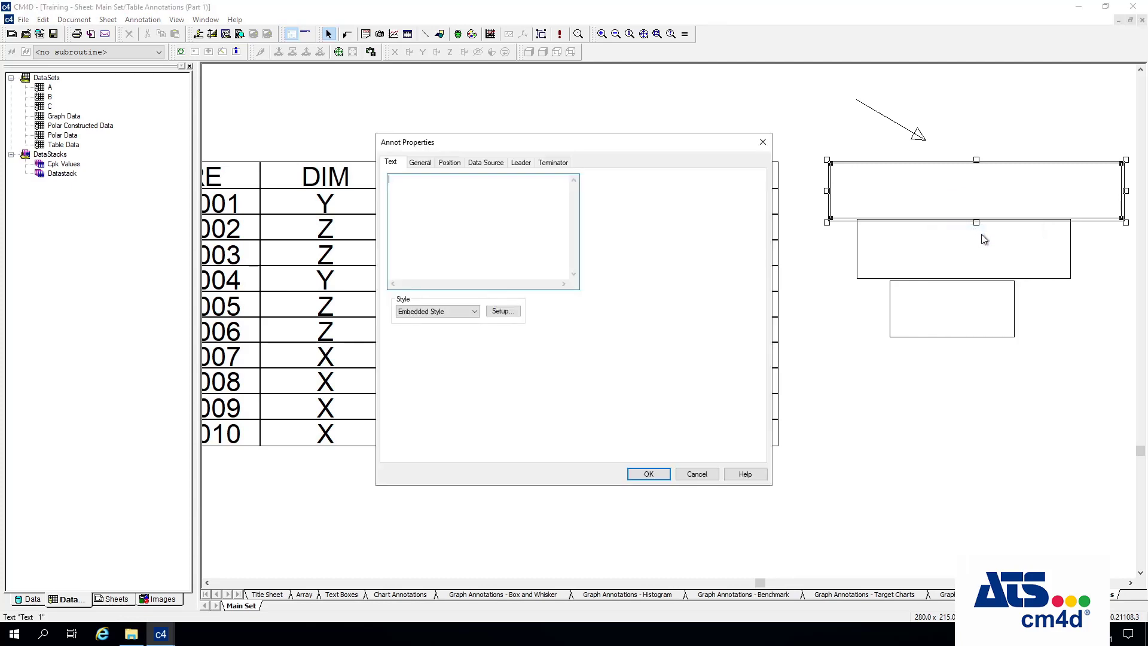
pyautogui.write('1.33 and bigger')
pyautogui.click(662, 475)
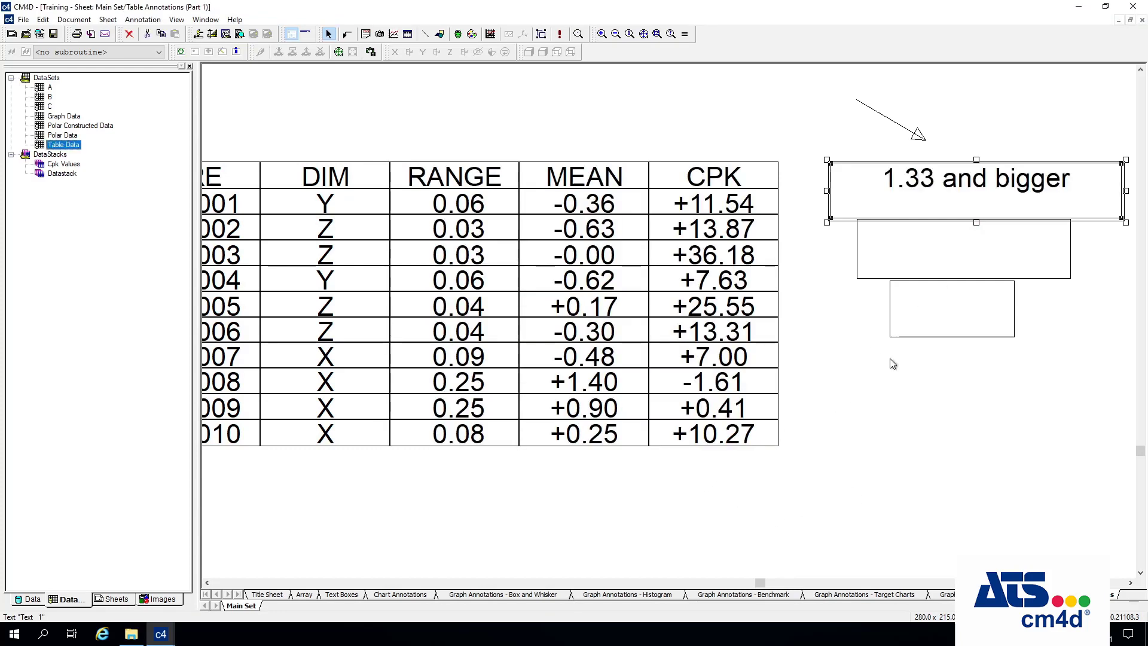
# Enter the text "between 1.33 and 1" in the middle text box
pyautogui.rightClick(959, 257)
pyautogui.click(994, 292)
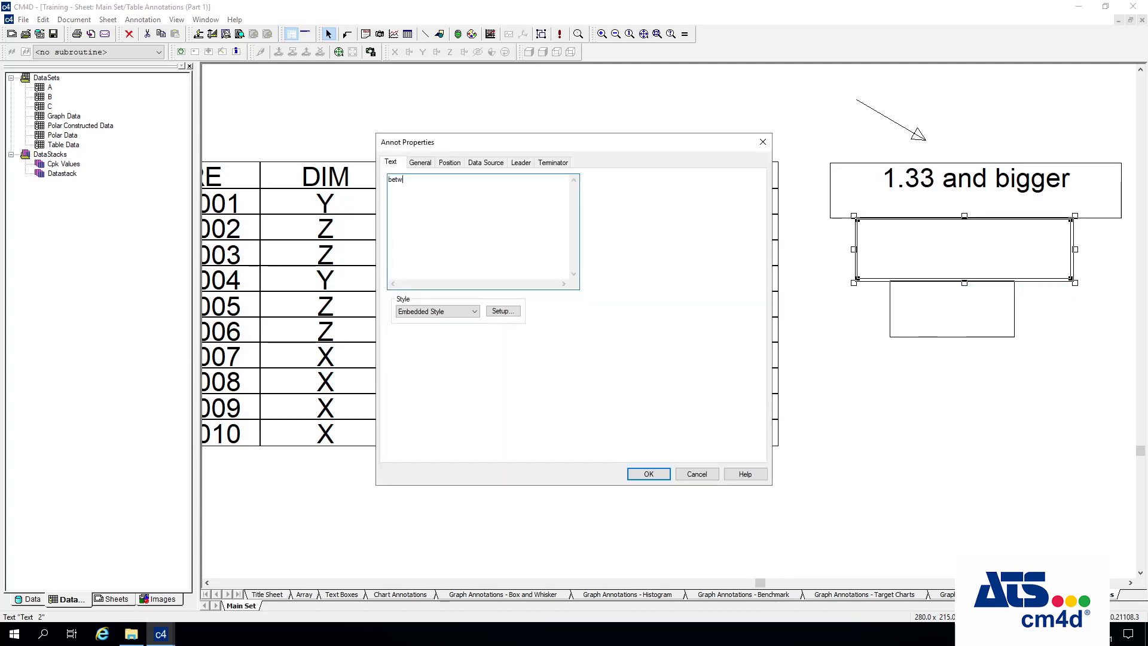
pyautogui.write('between 1.33 and 1')
pyautogui.click(660, 475)
# Override the base font style of the middle text box so that Wrap Text is on
pyautogui.rightClick(946, 260)
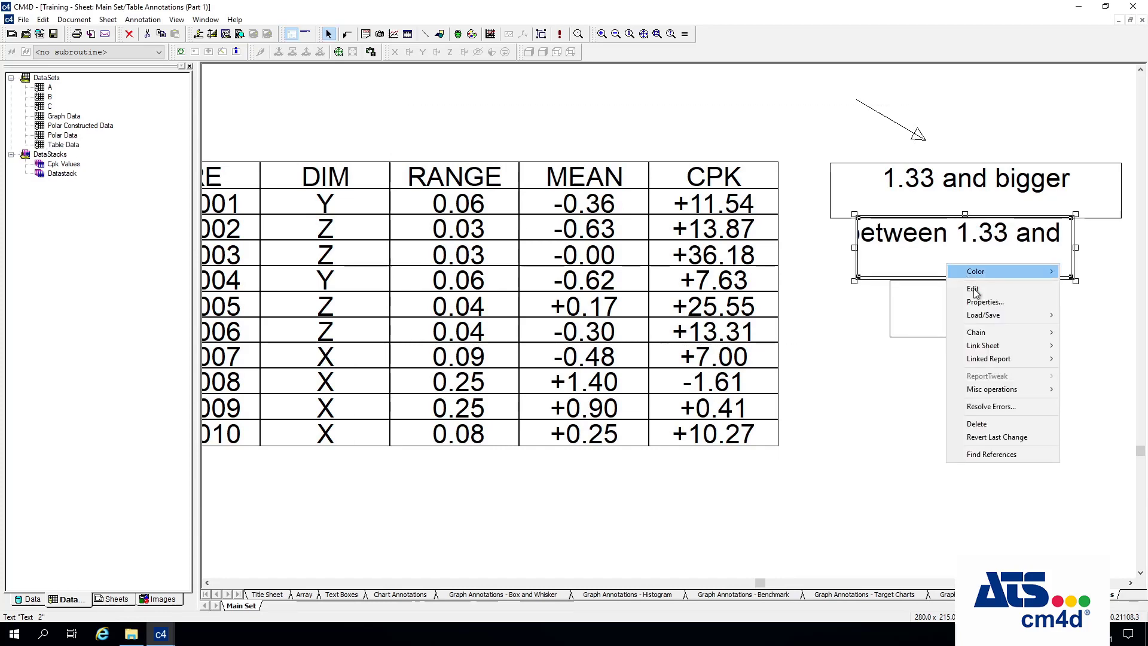
pyautogui.click(983, 306)
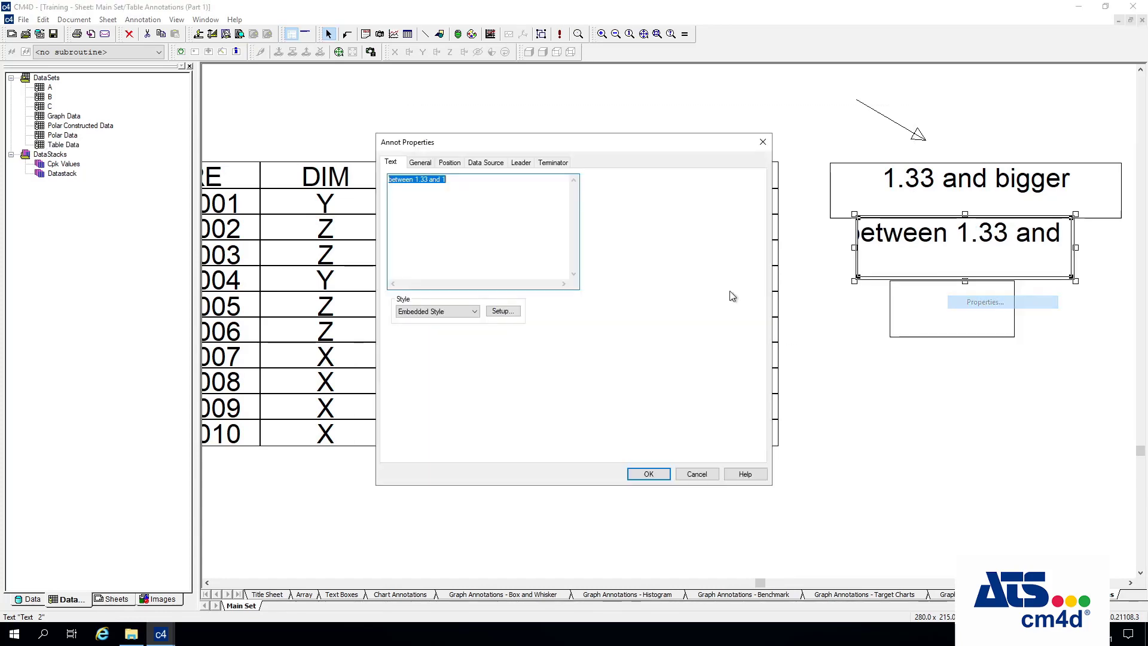
pyautogui.click(502, 311)
pyautogui.click(548, 189)
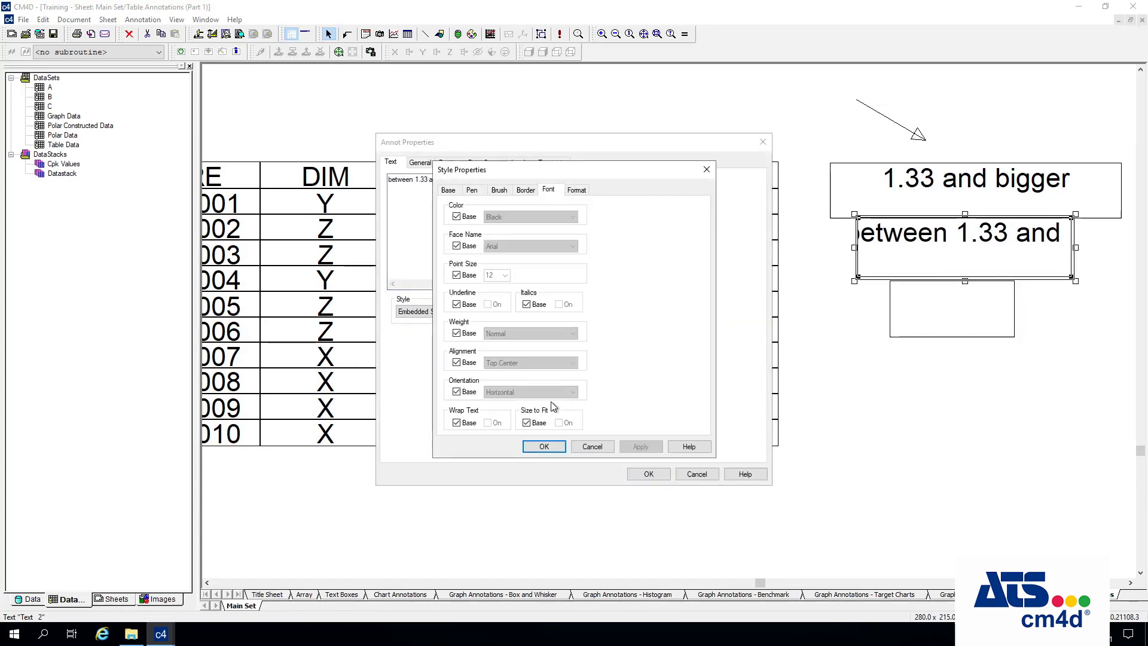
pyautogui.click(457, 422)
pyautogui.click(543, 446)
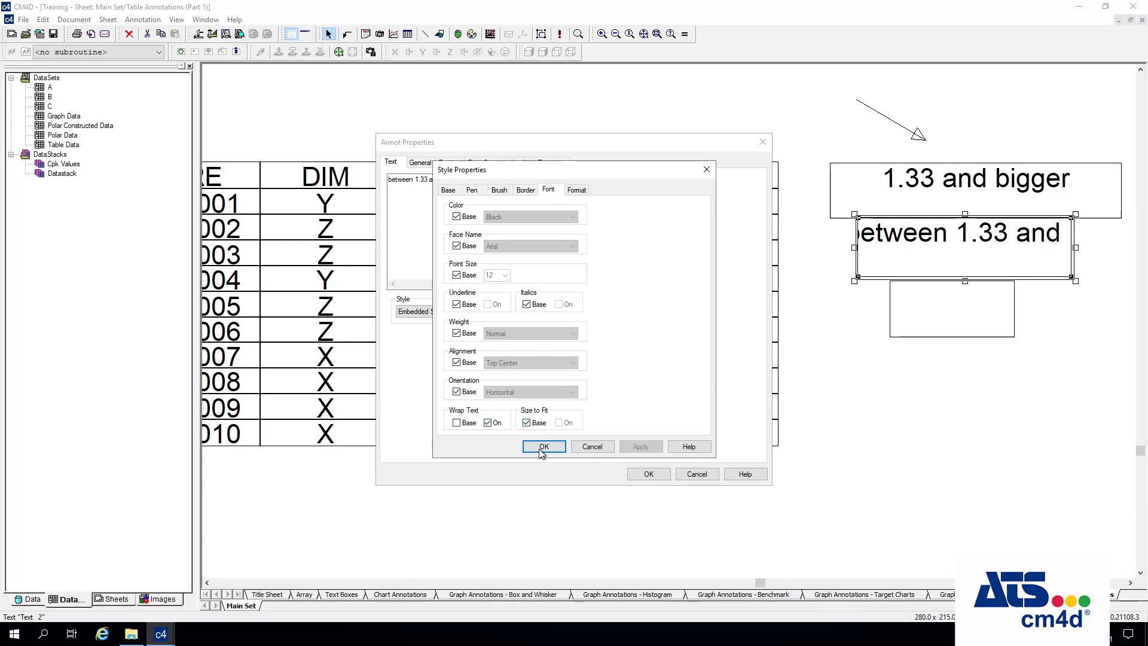
pyautogui.click(648, 473)
pyautogui.click(951, 399)
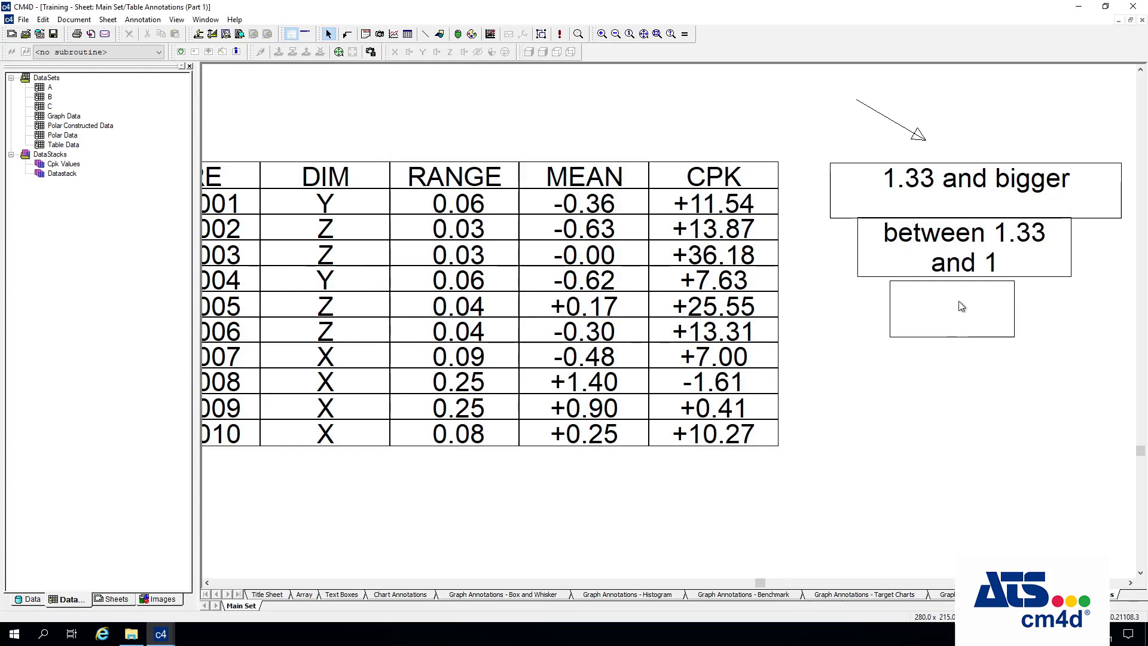
# Enter the text "less than 1" in the narrowest text box and turn on Wrap Text in its font style
pyautogui.rightClick(963, 306)
pyautogui.click(998, 338)
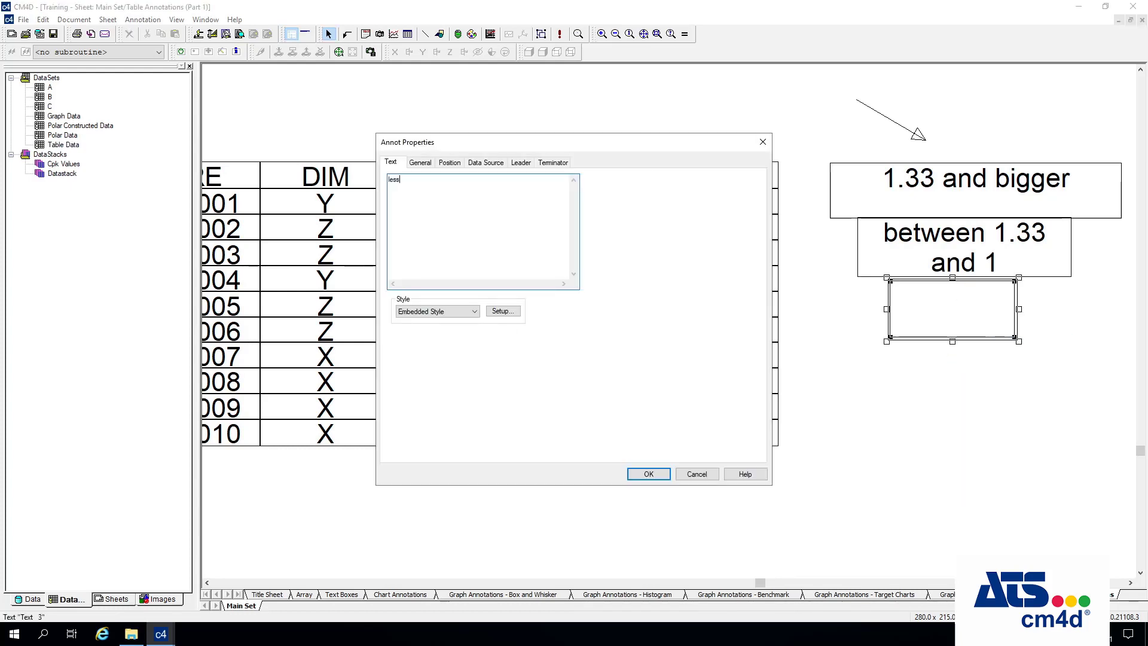
pyautogui.write('less than 1')
pyautogui.click(503, 311)
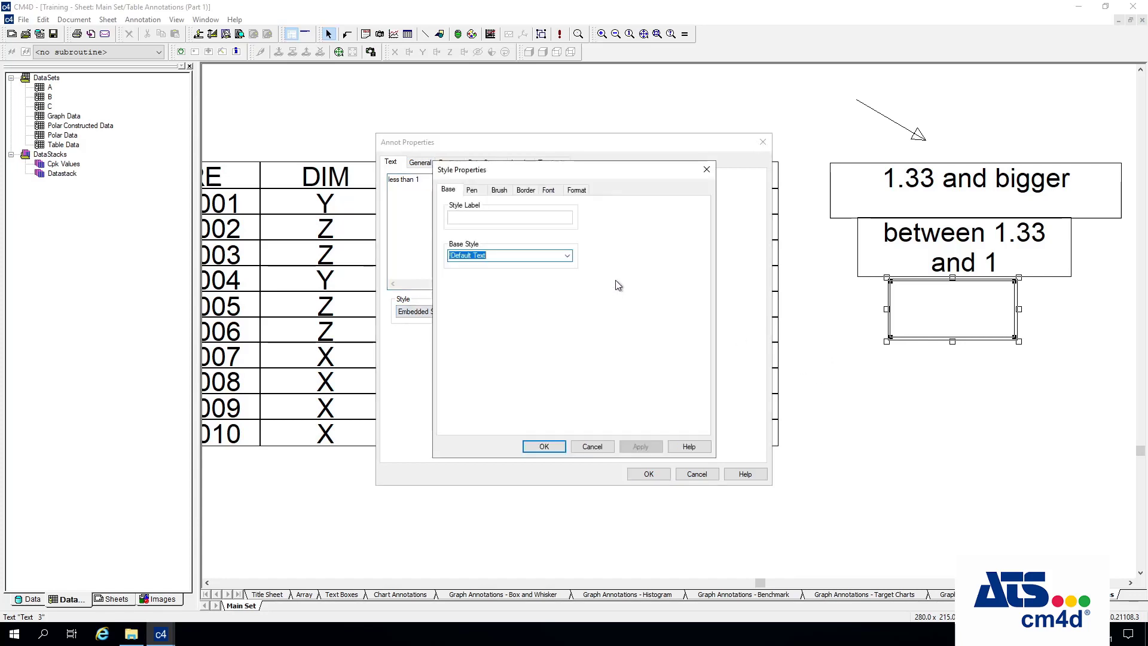
pyautogui.click(549, 189)
pyautogui.click(456, 423)
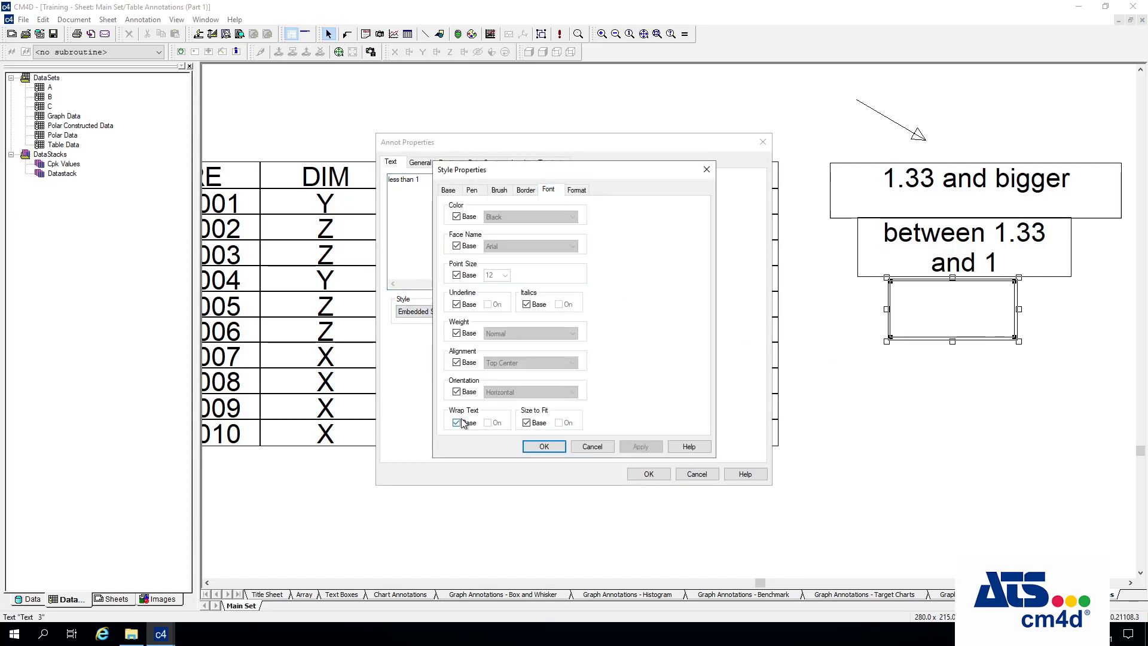
pyautogui.click(488, 423)
pyautogui.click(544, 446)
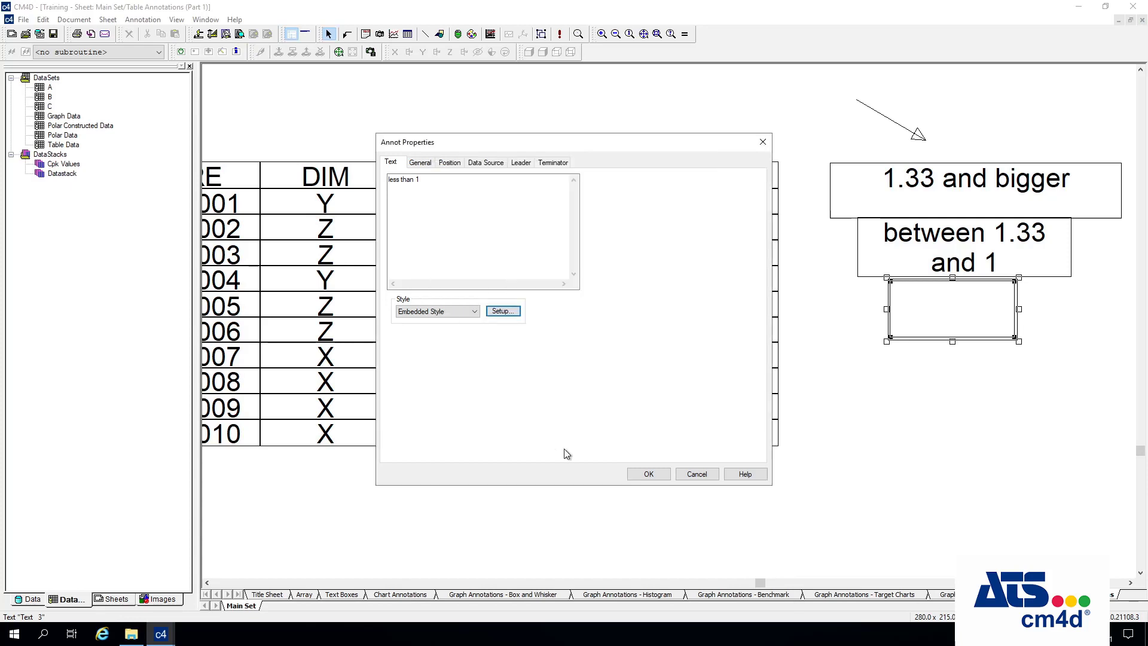
# Apply the text "less than 1" to the lowest of the three text boxes beside the table and deselect it
pyautogui.click(649, 473)
pyautogui.click(974, 490)
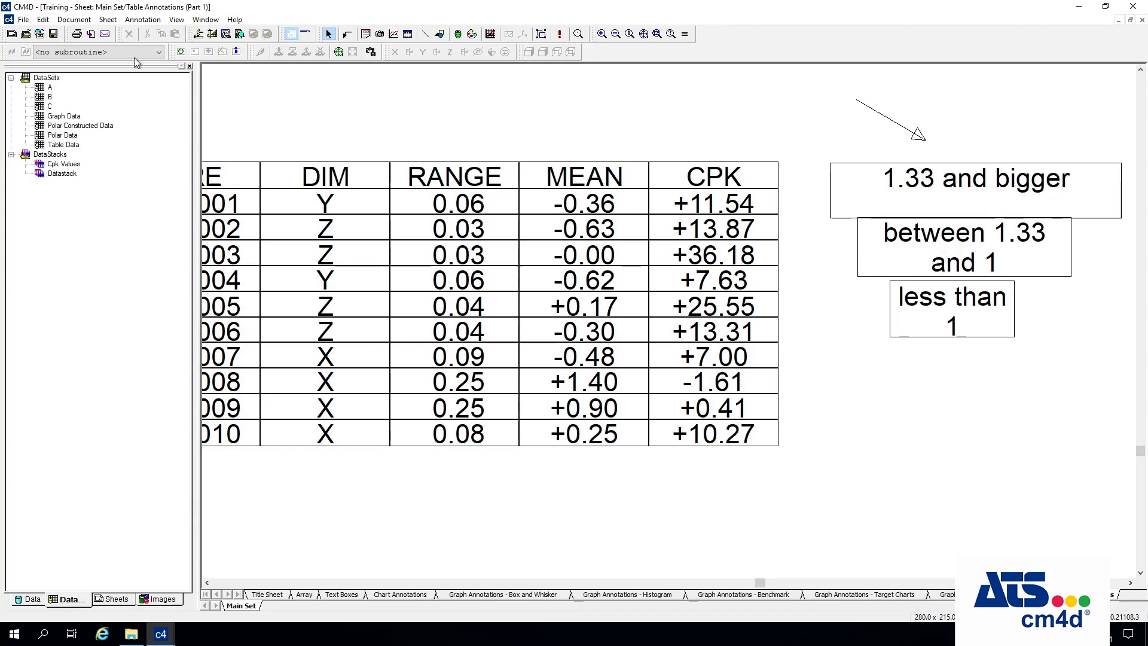
# Open the Cpk score for editing in the document's score settings, with the properties dialog moved clear of the text boxes
pyautogui.click(107, 19)
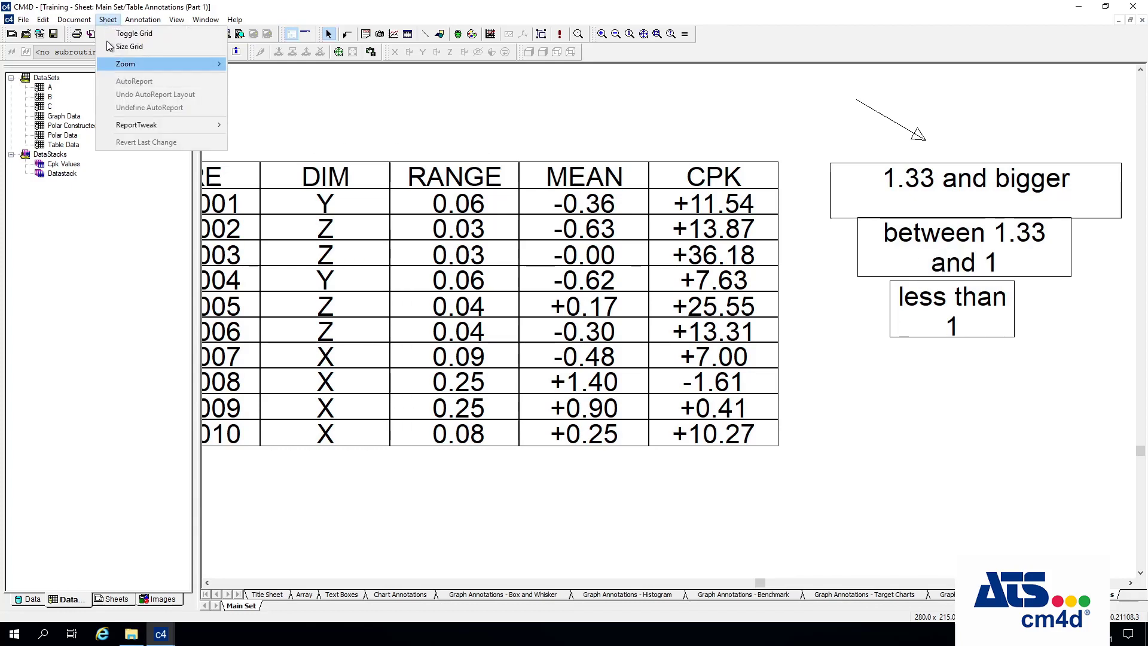
pyautogui.click(74, 19)
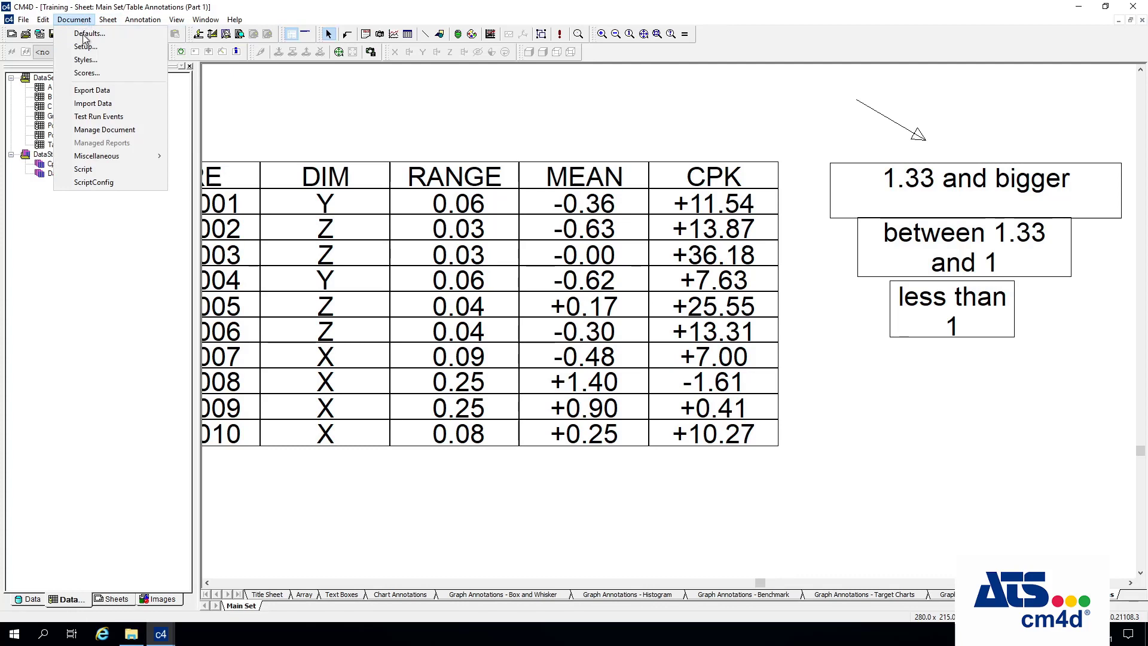
pyautogui.click(86, 73)
pyautogui.moveTo(544, 92); pyautogui.dragTo(329, 77)
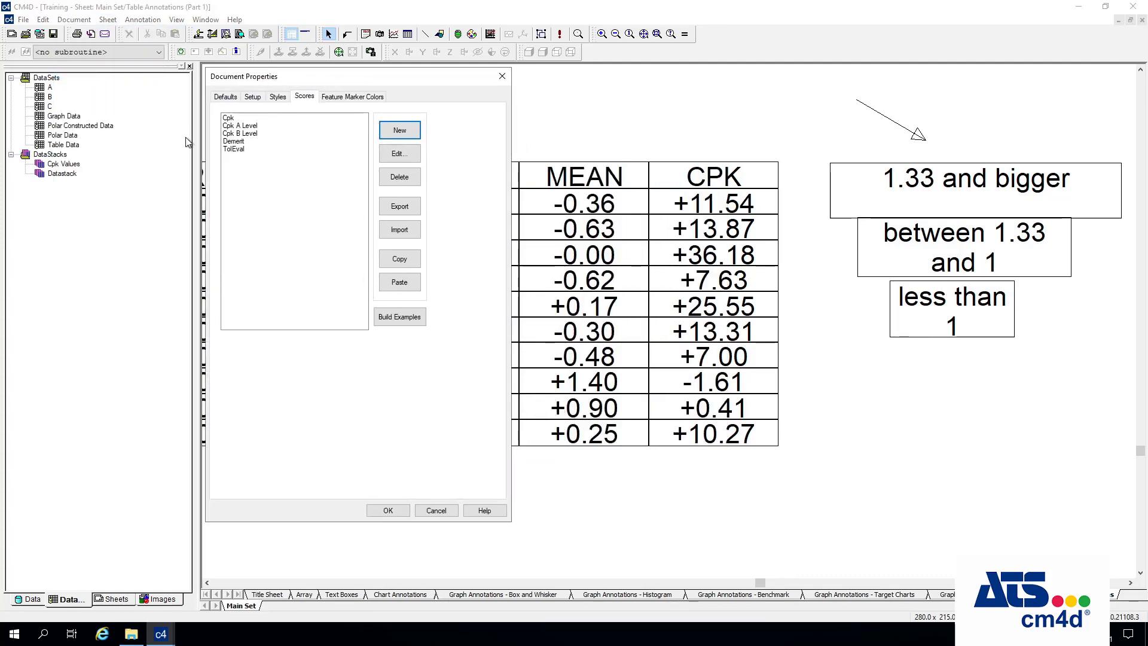
pyautogui.click(230, 118)
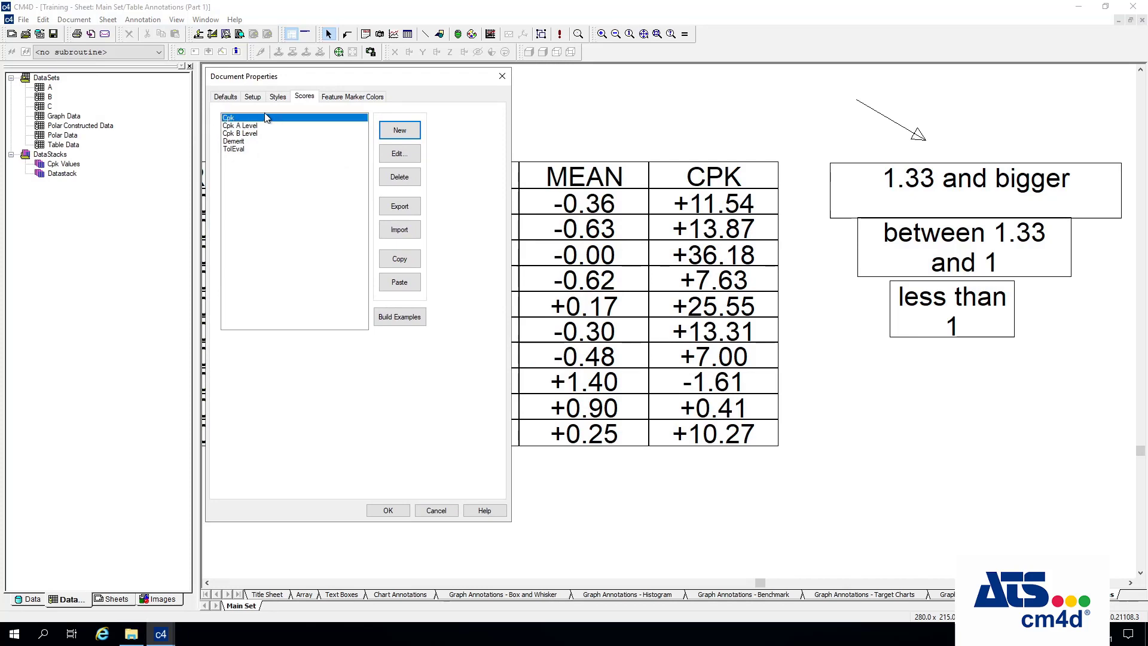
pyautogui.click(412, 154)
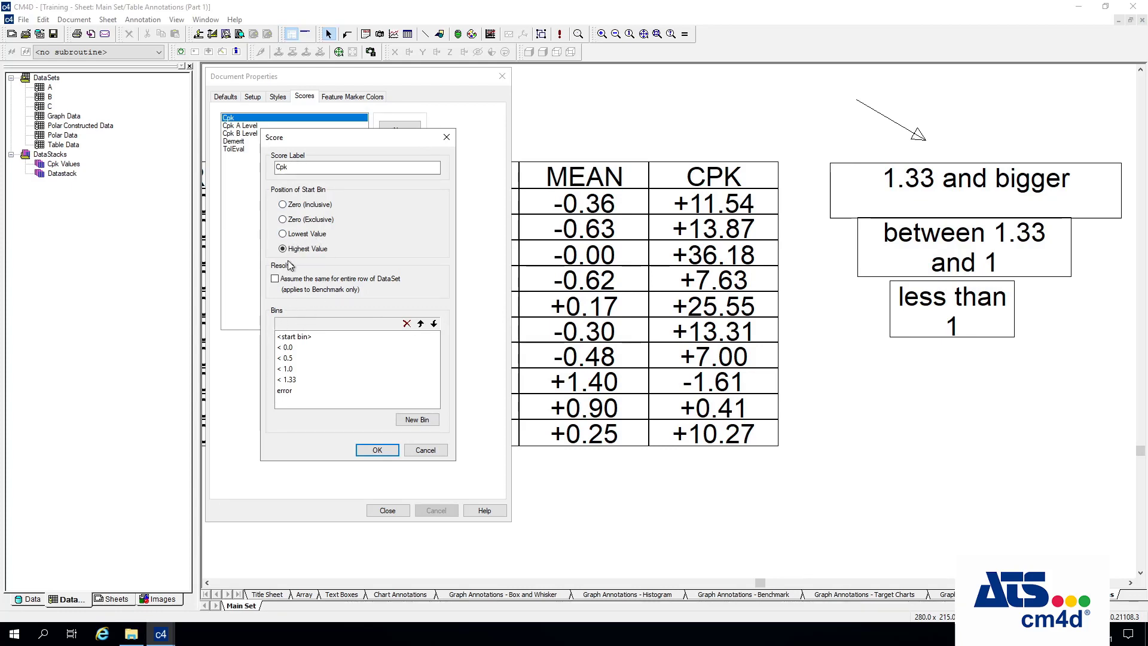
# Reorder the Cpk score's bins below the start bin as < 1.33, < 1.0, < 0.5, < 0.0 and error
pyautogui.click(305, 338)
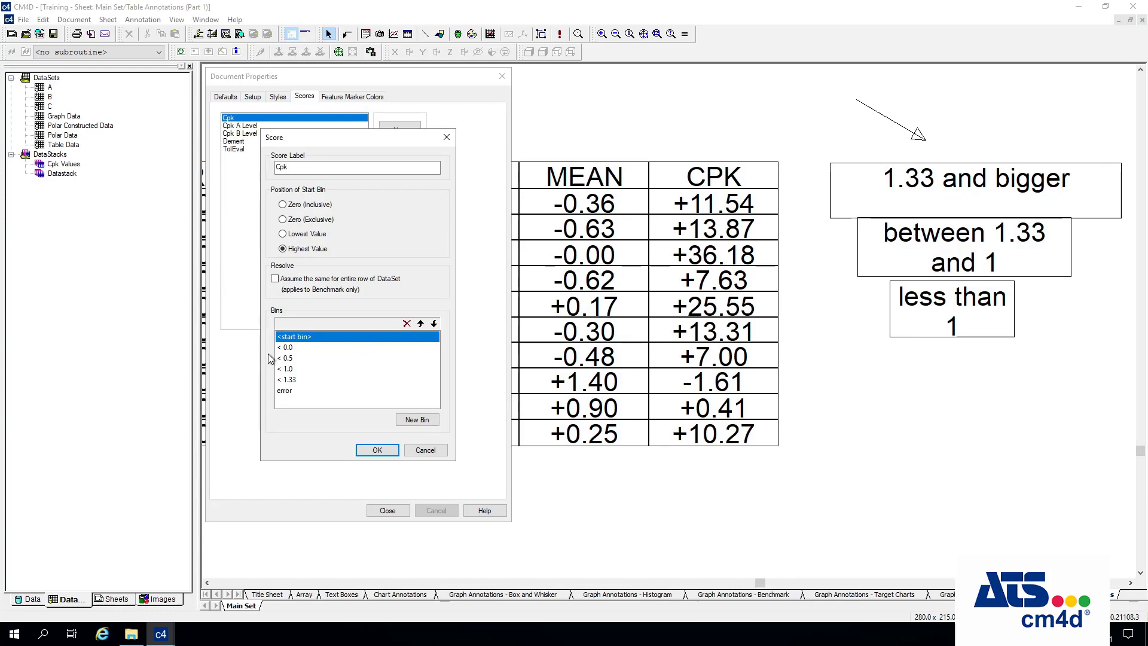
pyautogui.click(286, 380)
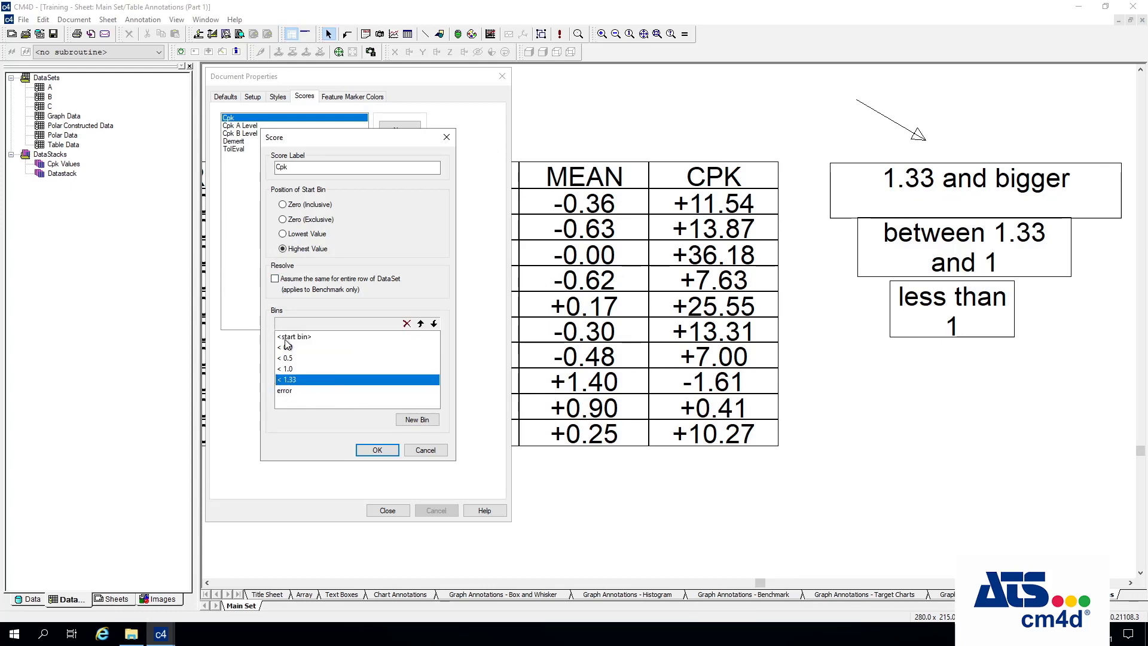
pyautogui.click(421, 323)
pyautogui.click(420, 323)
pyautogui.click(421, 323)
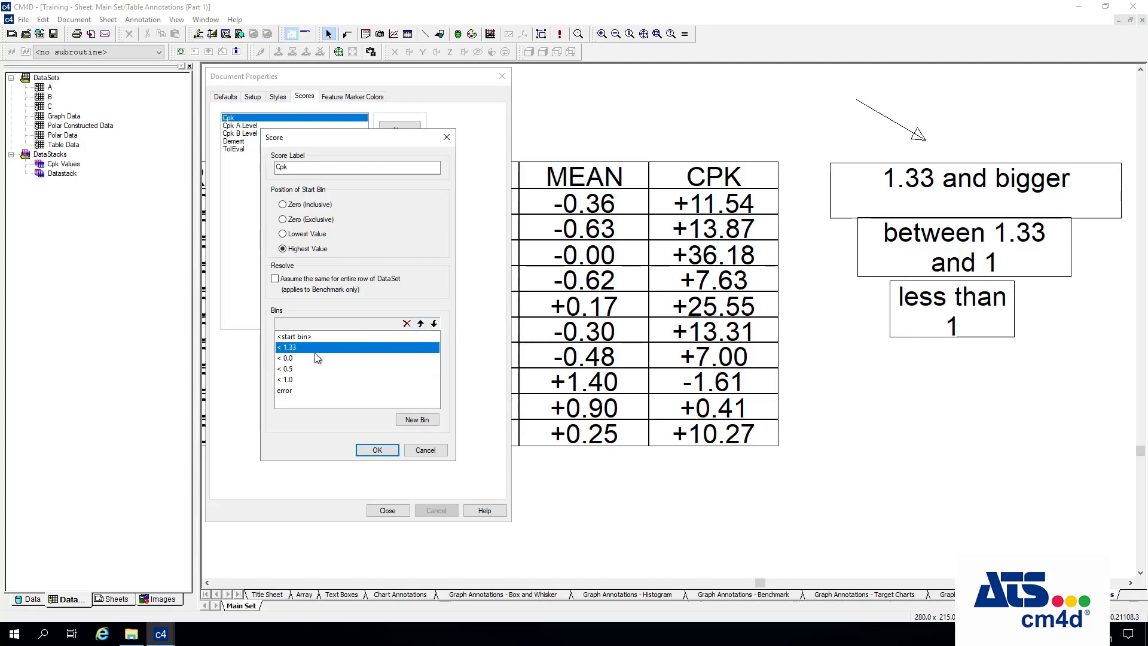
pyautogui.click(293, 379)
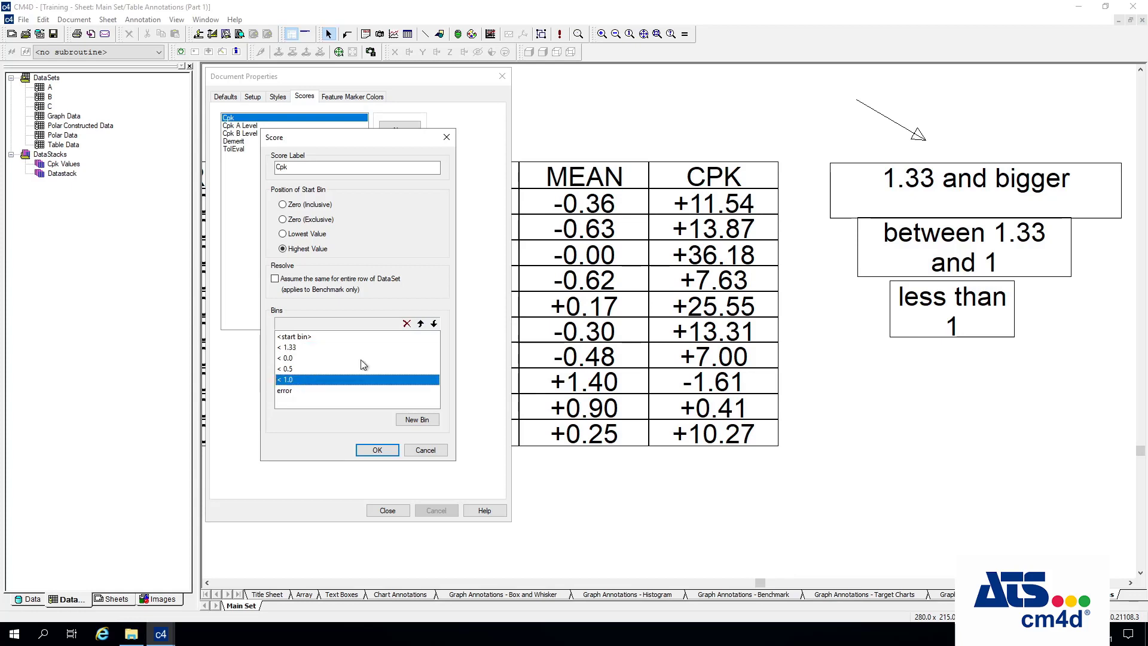
pyautogui.click(421, 323)
pyautogui.click(420, 323)
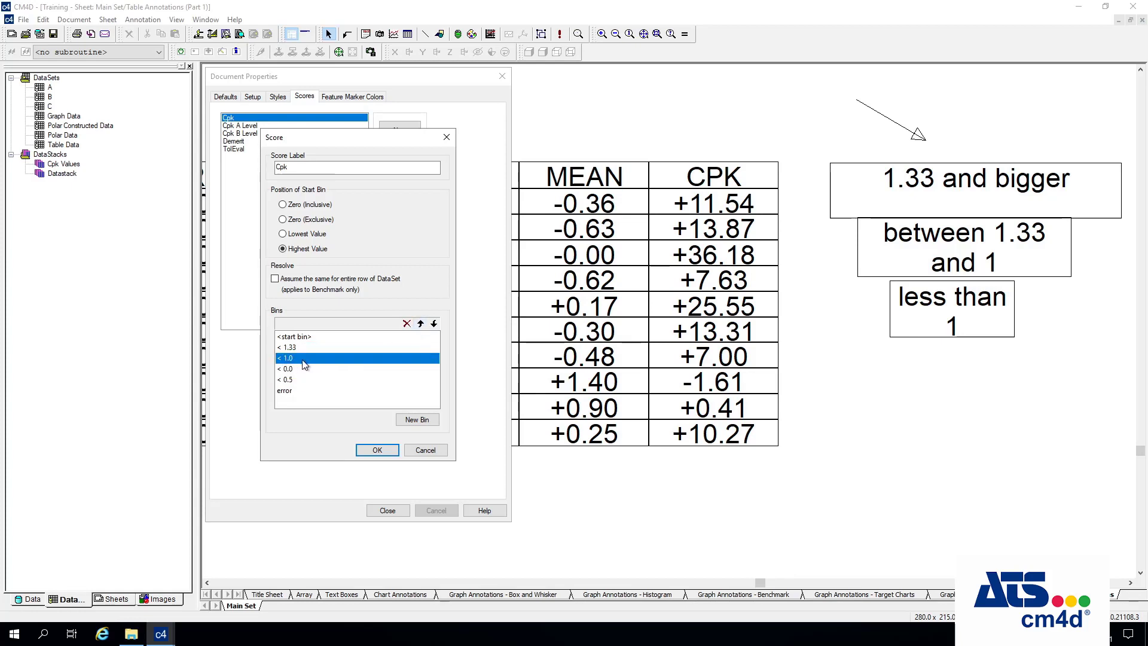
pyautogui.click(298, 381)
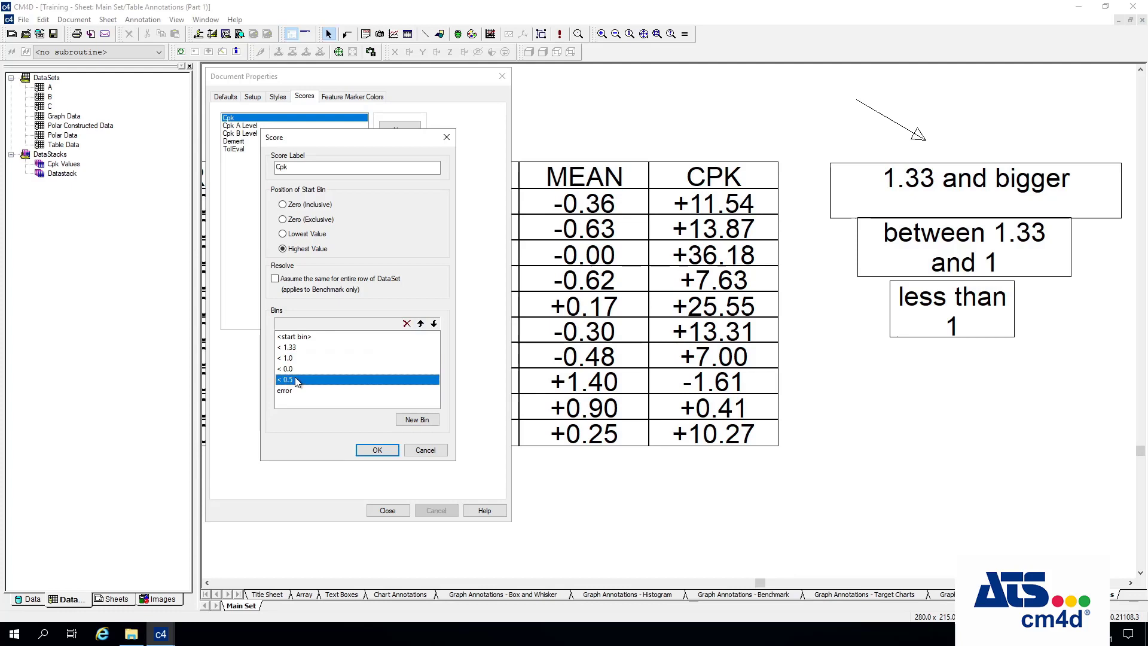
pyautogui.click(420, 323)
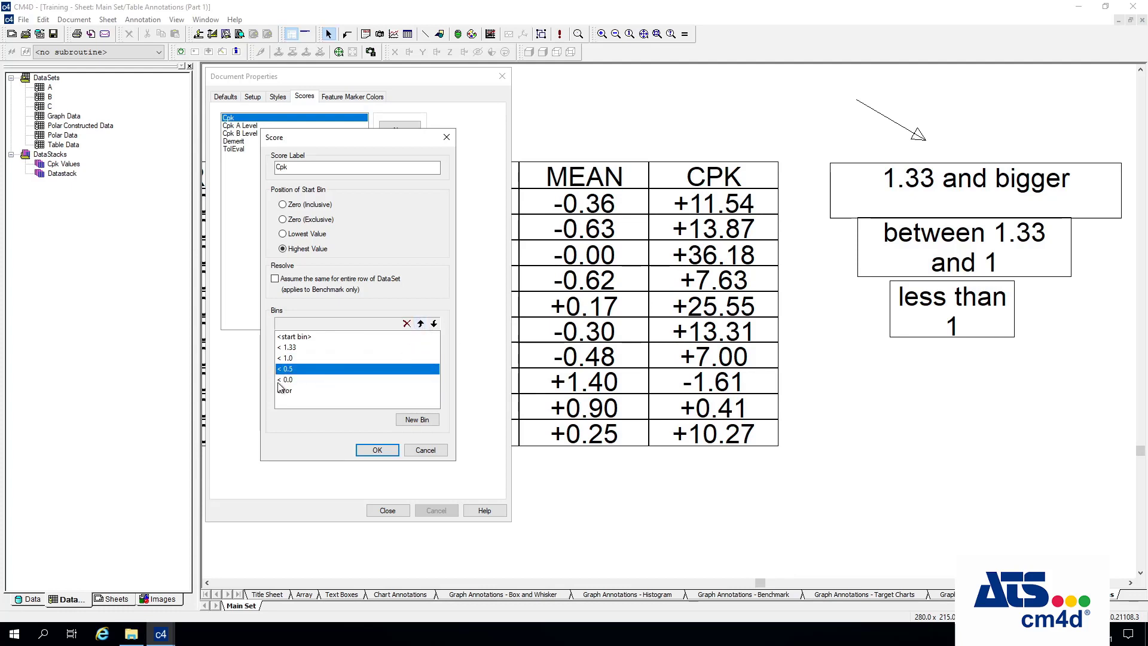
pyautogui.click(299, 380)
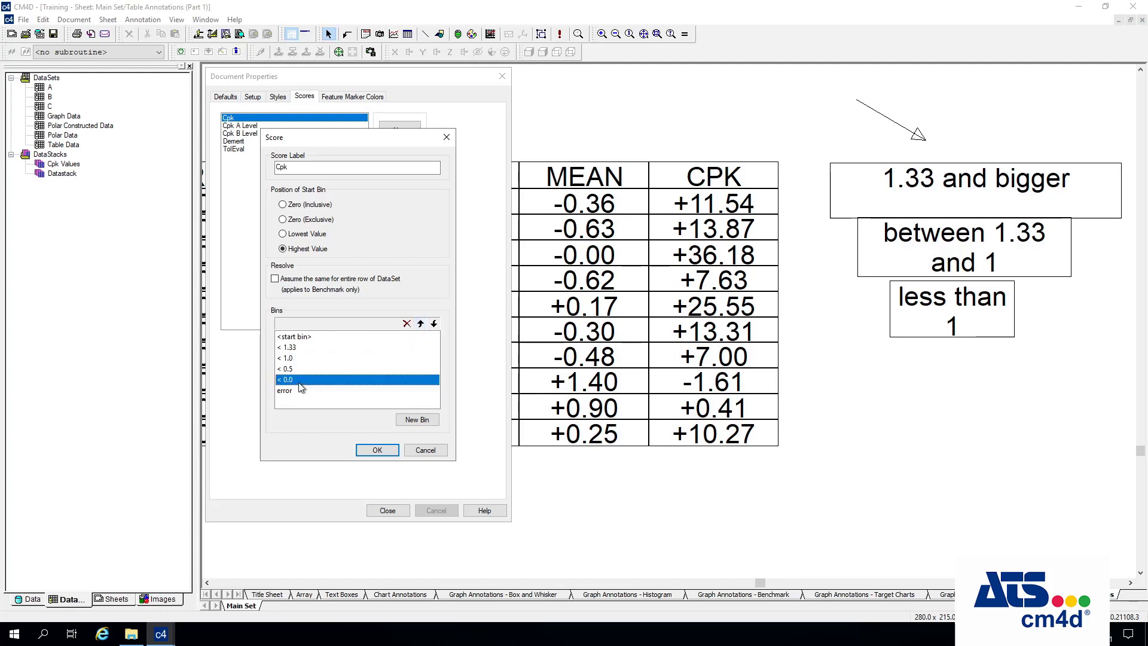
pyautogui.click(296, 392)
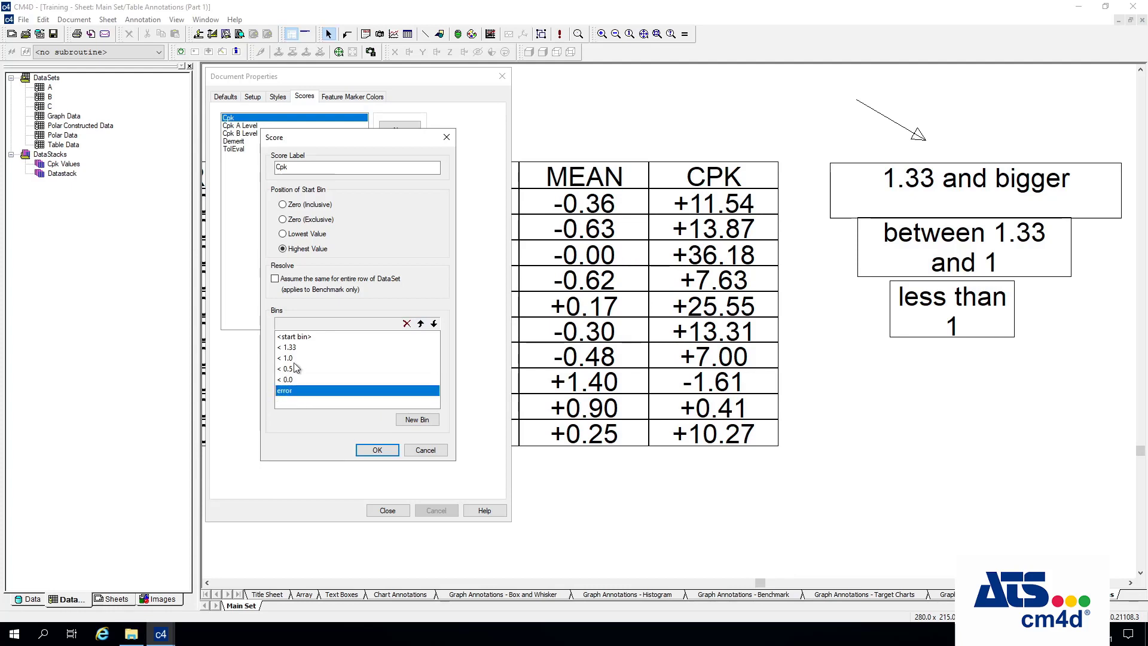
# Examine the < 1.33 bin's label, boundary value, assigned text and available styles, keeping the Cpk < 1.33 style
pyautogui.click(311, 338)
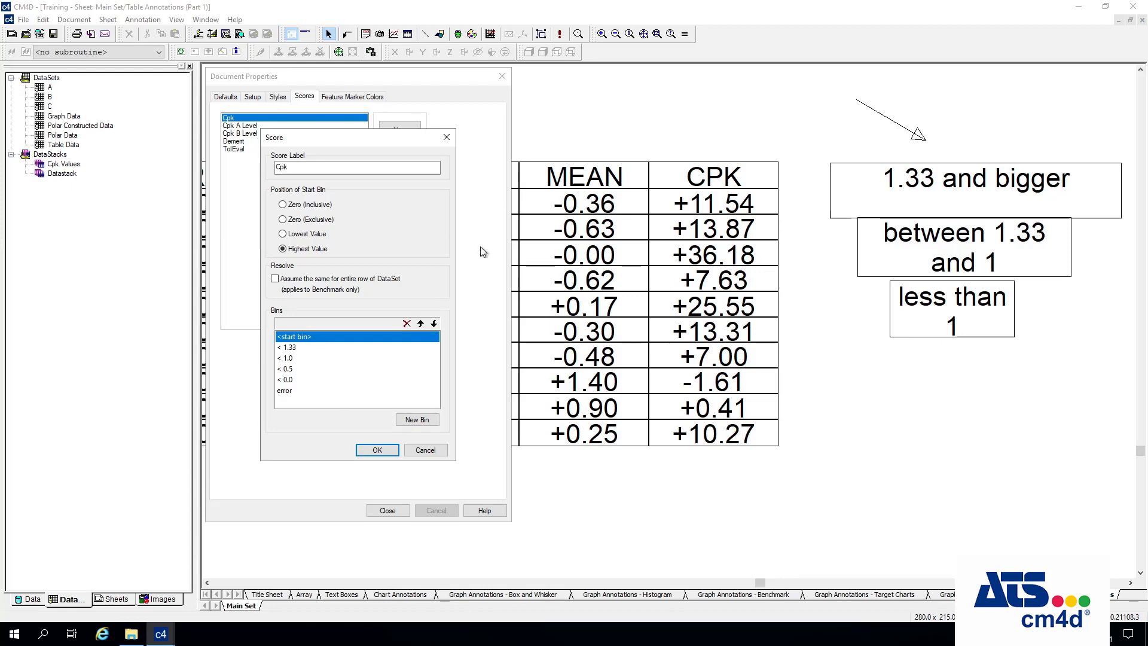
pyautogui.click(302, 349)
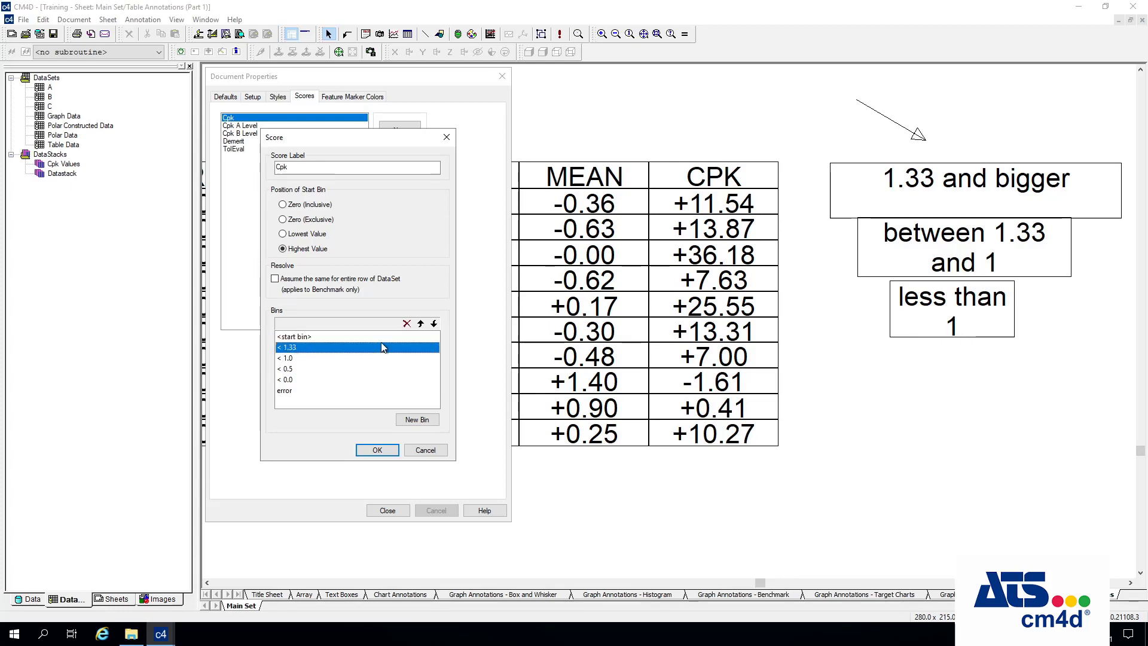
pyautogui.doubleClick(313, 350)
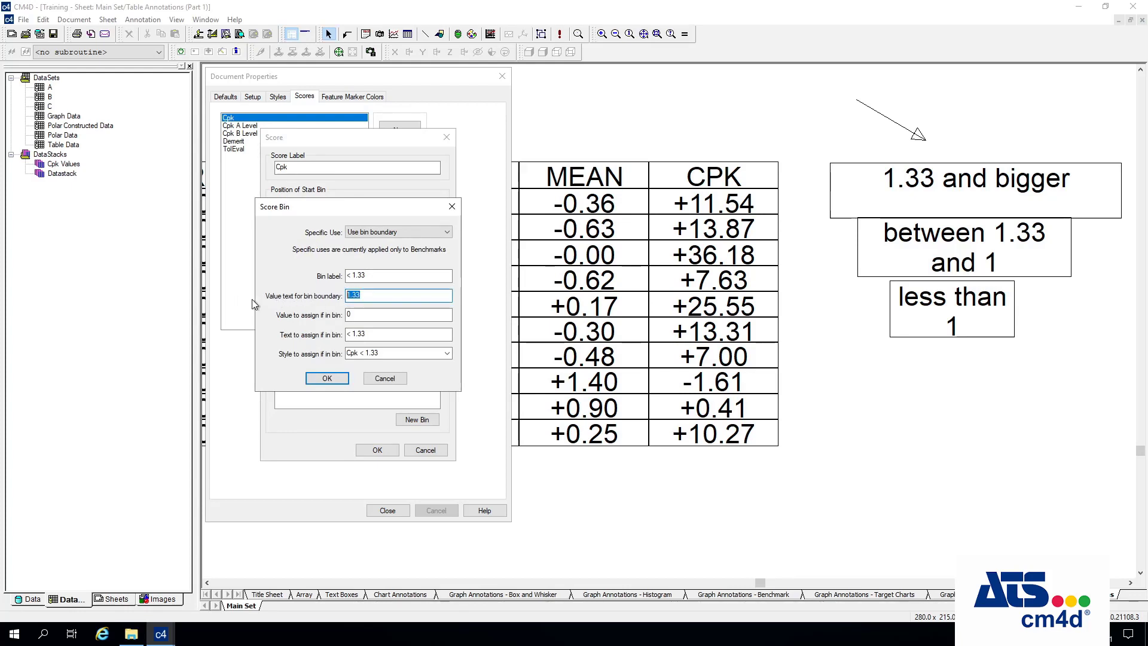
pyautogui.doubleClick(351, 297)
pyautogui.moveTo(368, 276); pyautogui.dragTo(150, 290)
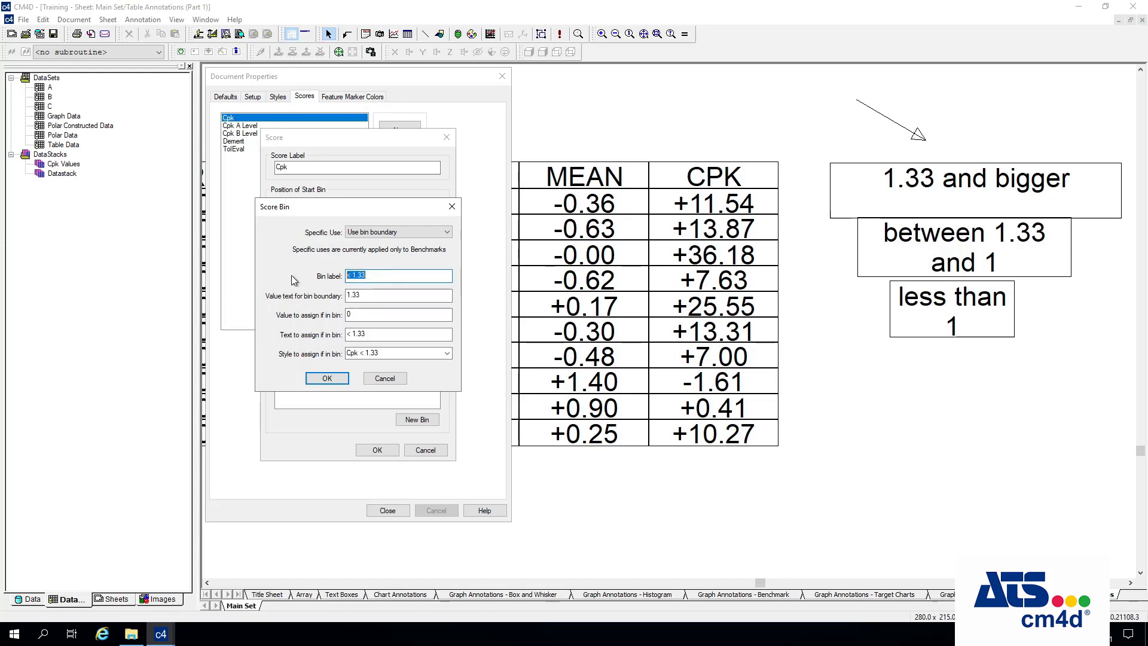
pyautogui.click(367, 276)
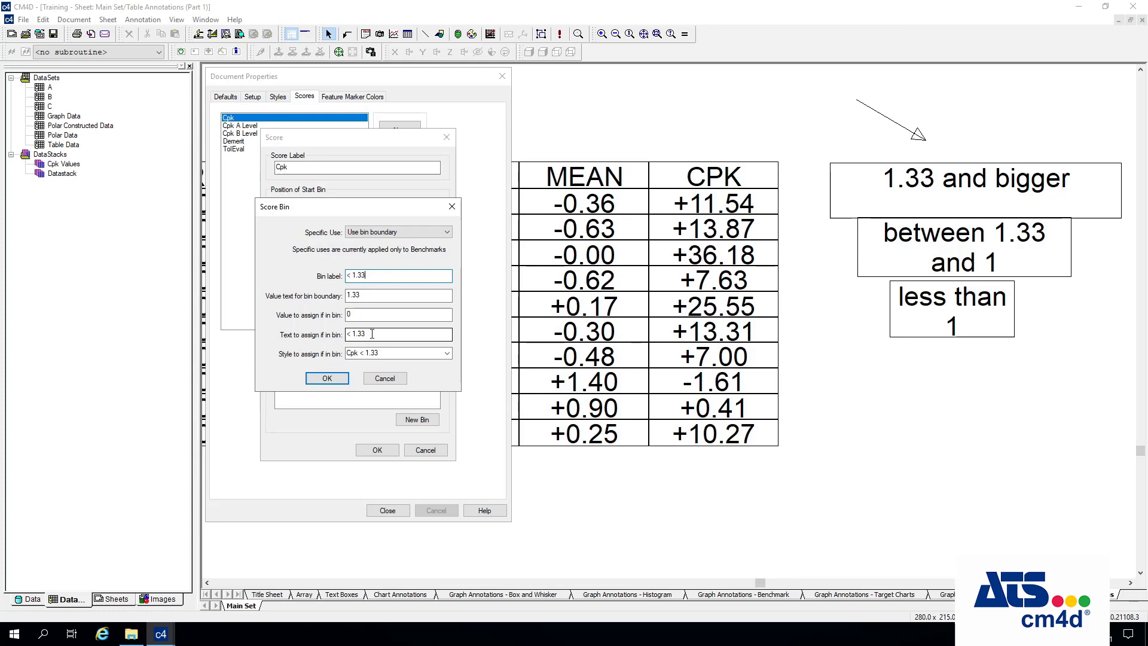
pyautogui.moveTo(372, 333); pyautogui.dragTo(118, 351)
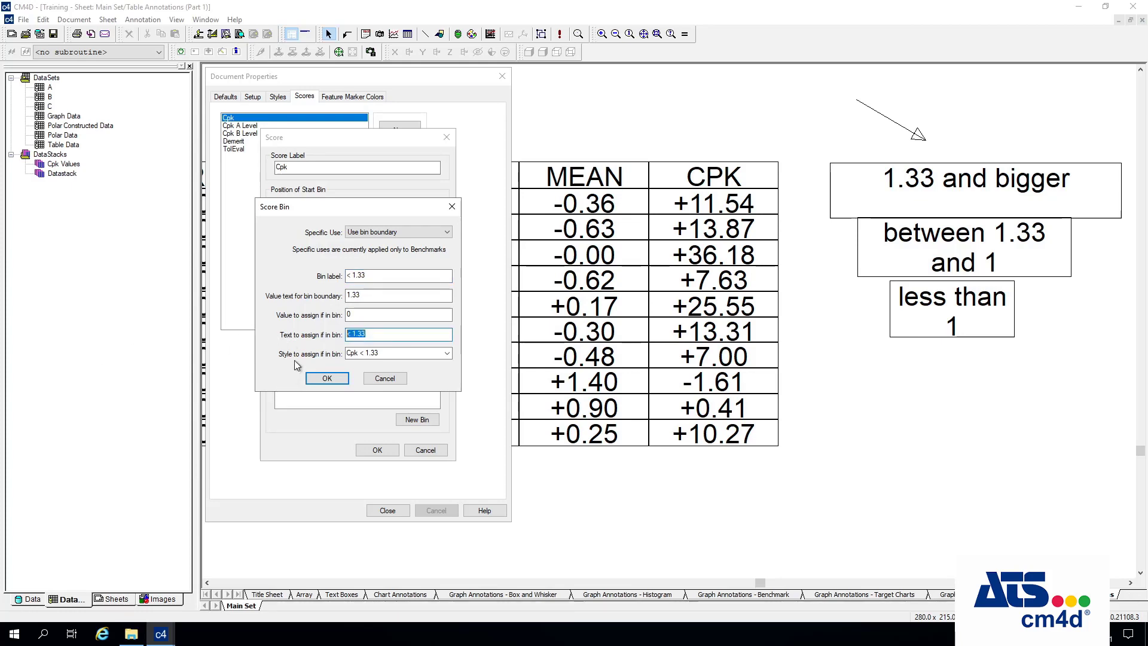
pyautogui.click(447, 353)
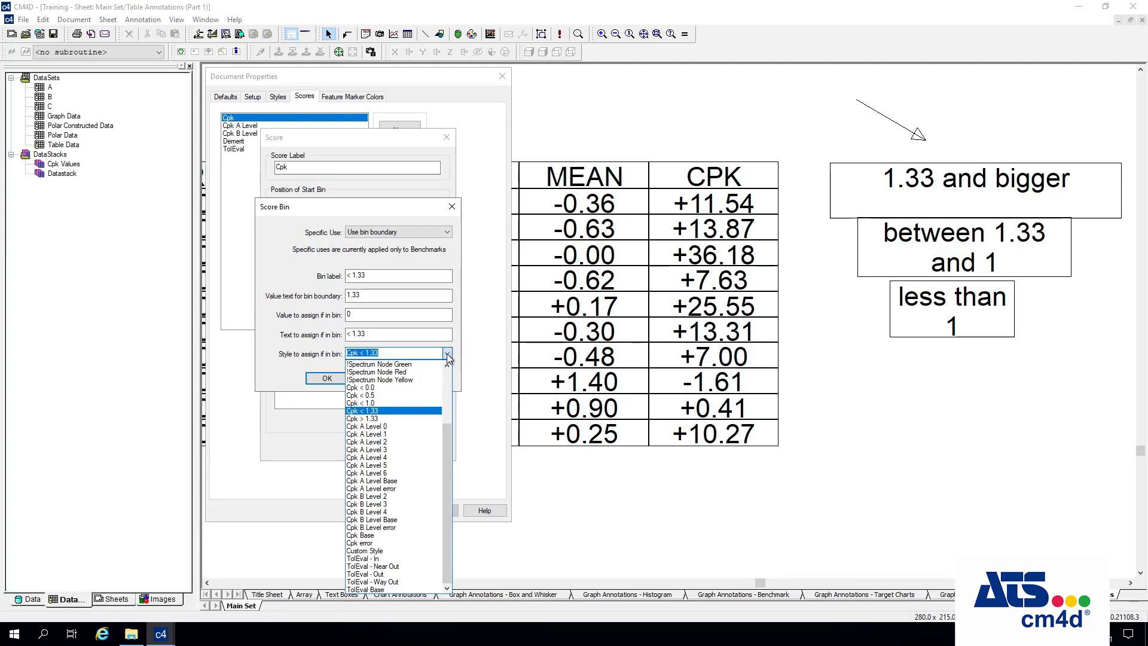
pyautogui.click(376, 411)
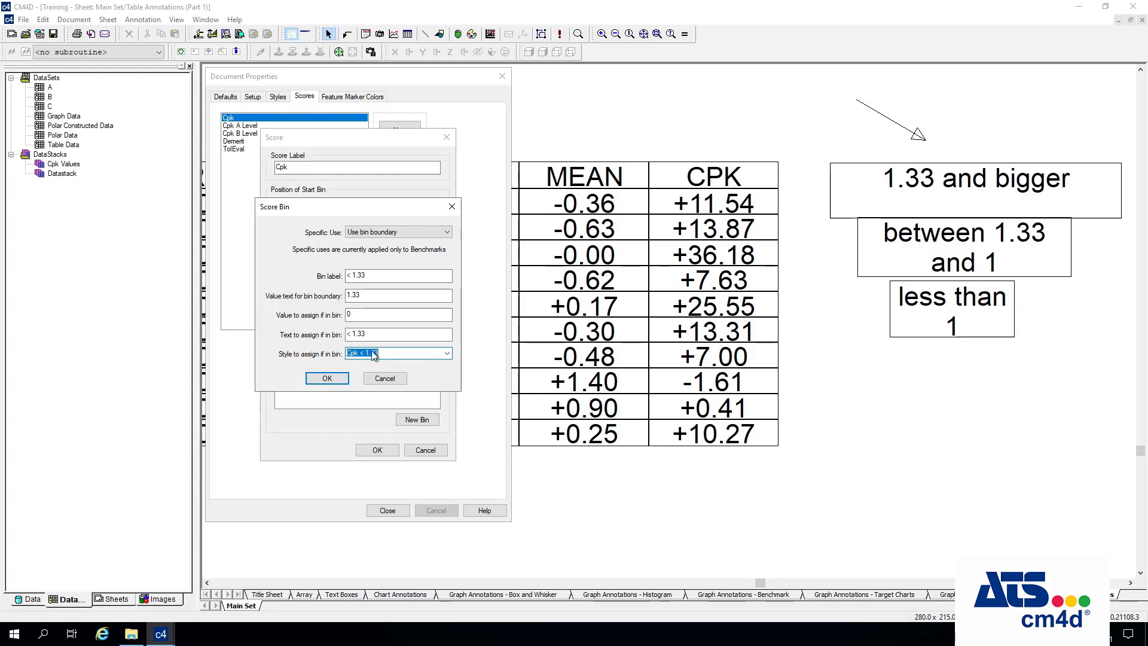
pyautogui.doubleClick(356, 296)
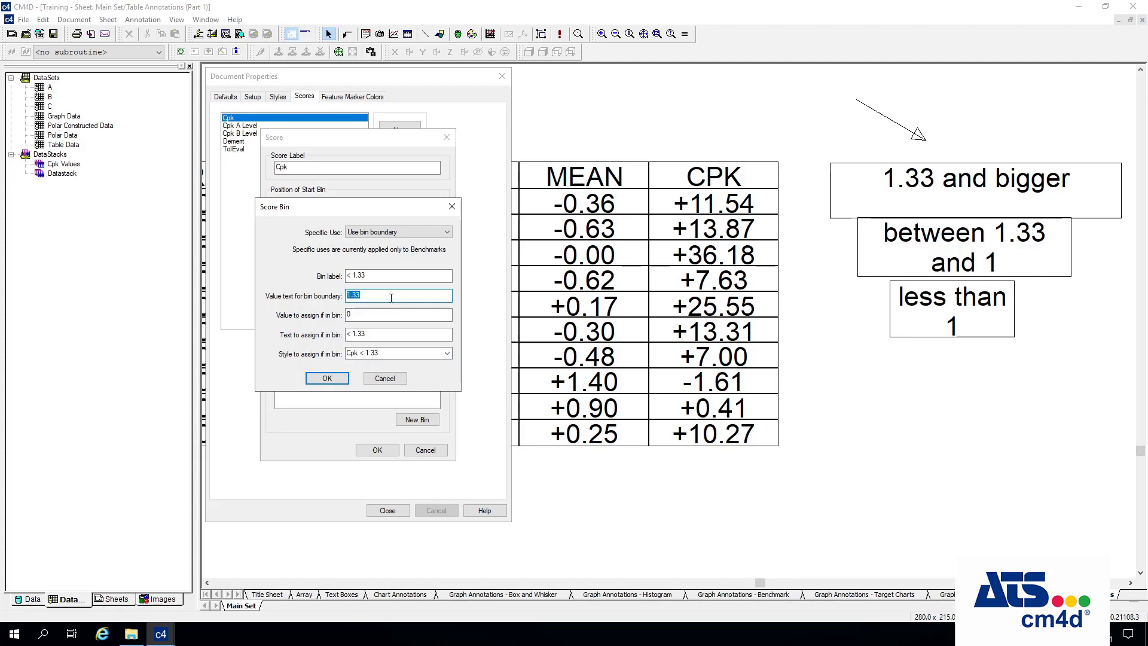
pyautogui.click(327, 378)
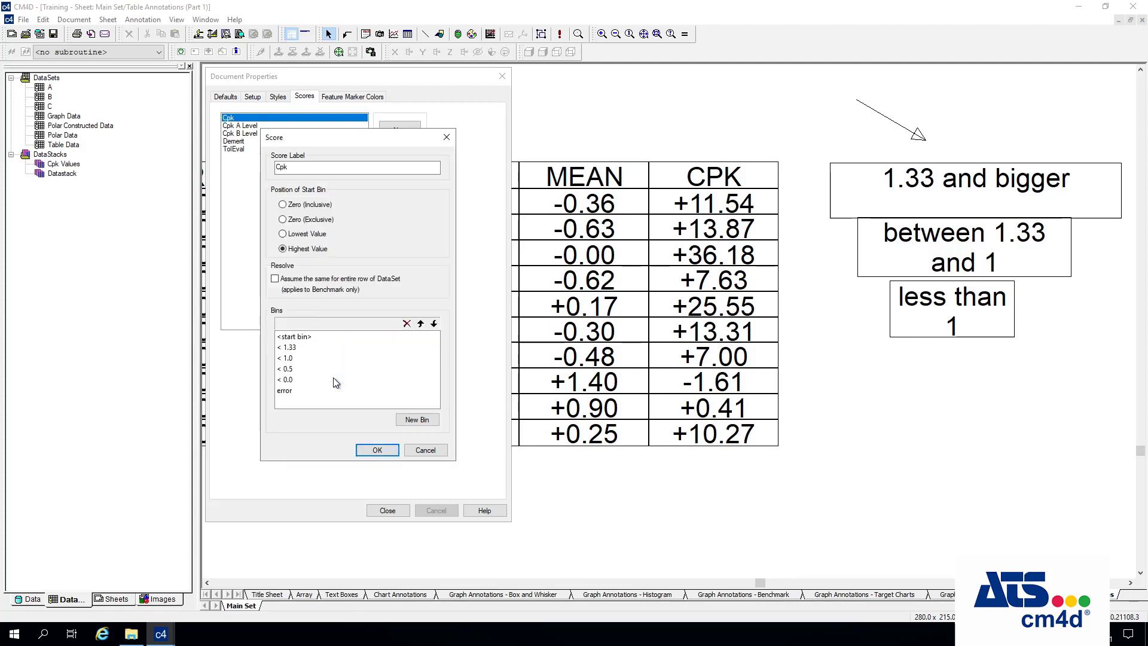
# Compare the boundary values of the < 1.0 and < 1.33 bins in their settings, closing each without changes
pyautogui.click(302, 347)
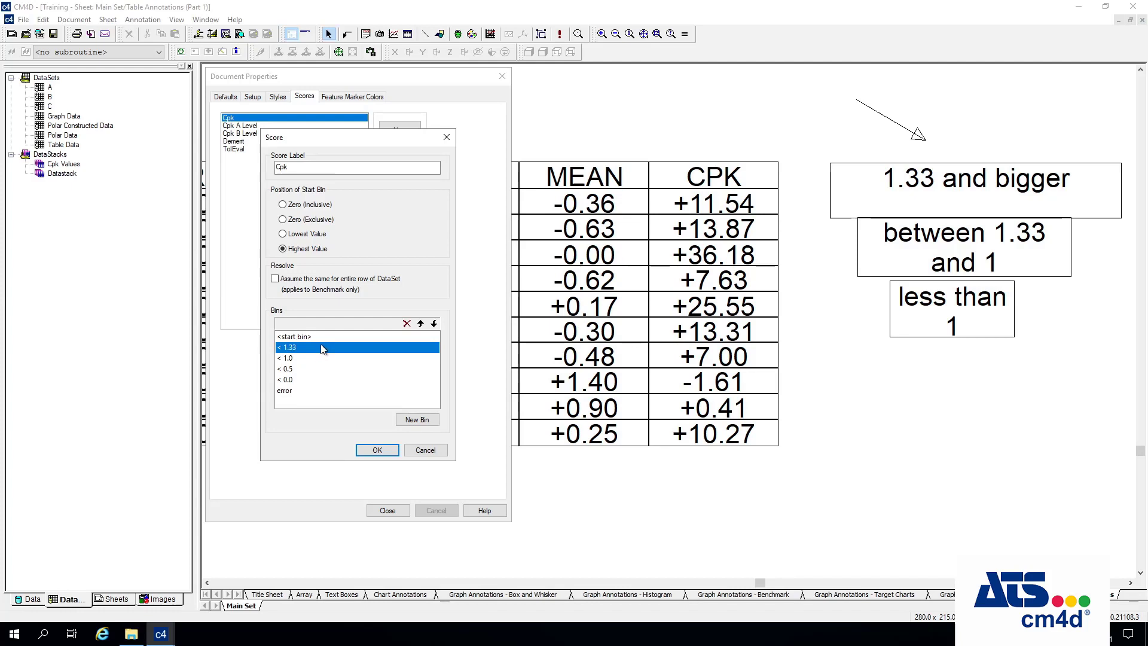
pyautogui.click(324, 339)
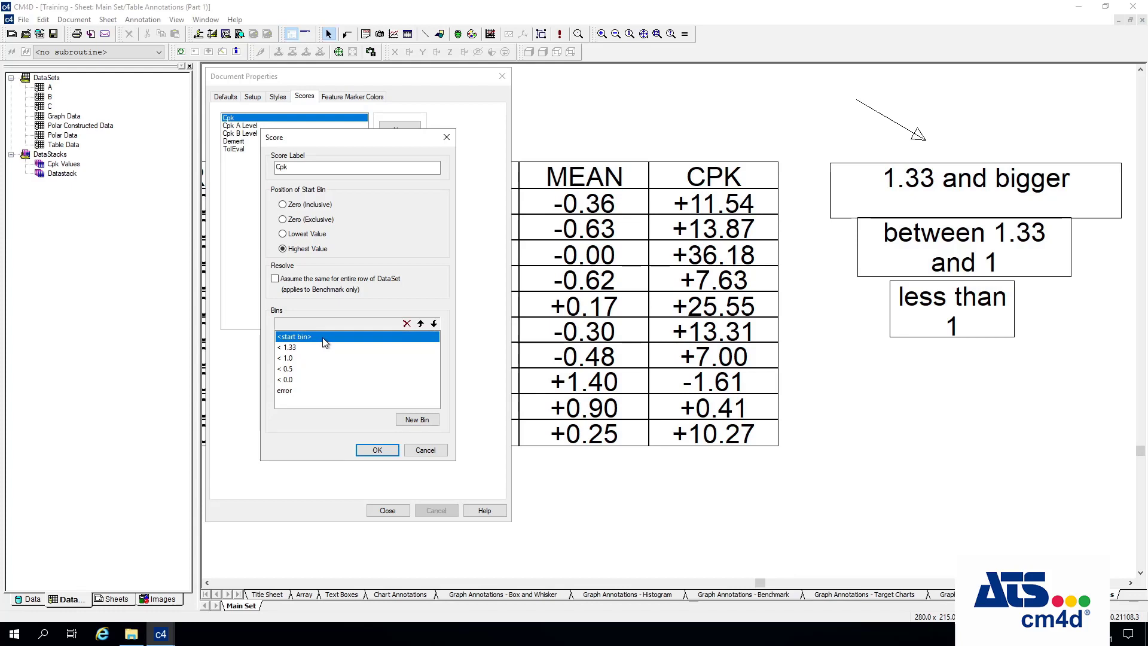
pyautogui.click(322, 347)
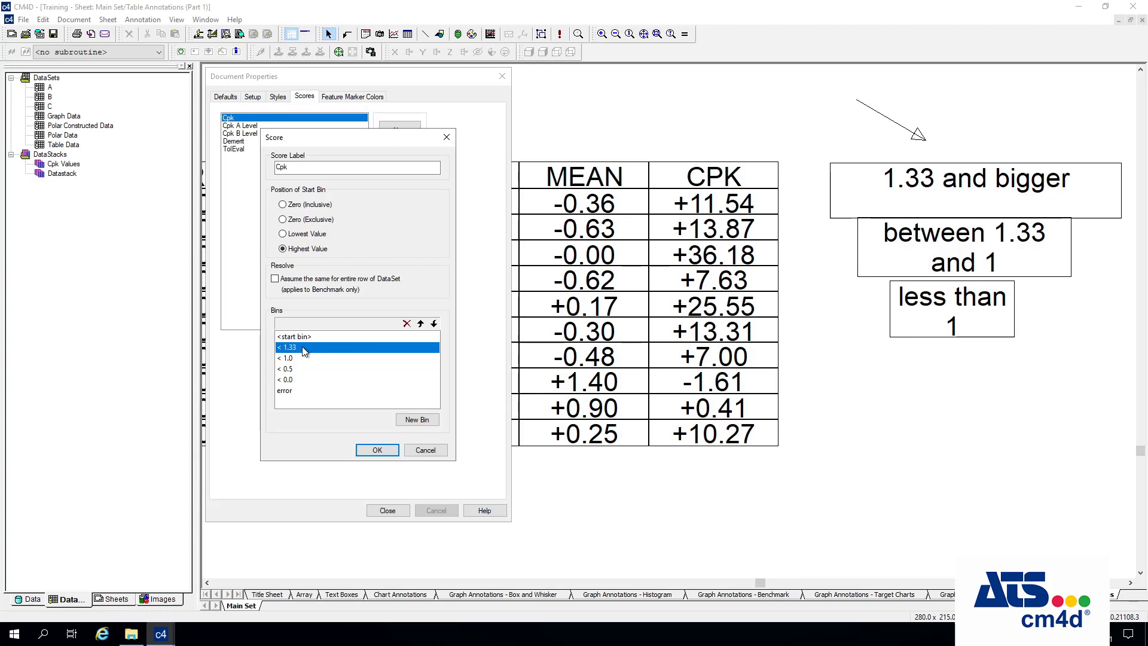
pyautogui.click(300, 358)
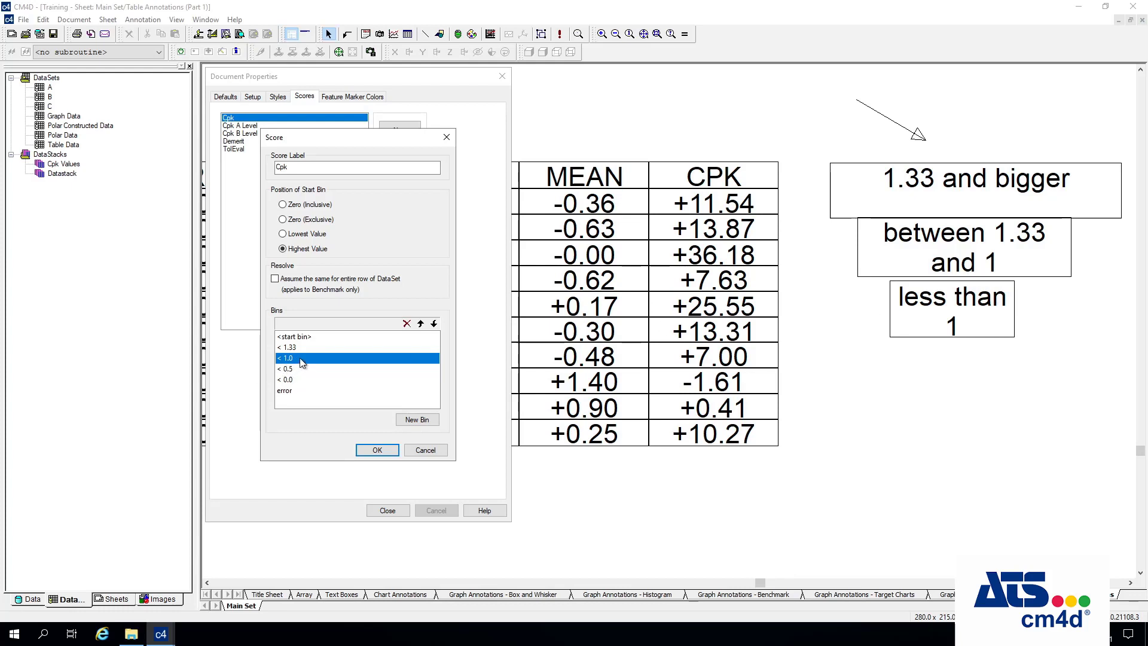
pyautogui.doubleClick(300, 360)
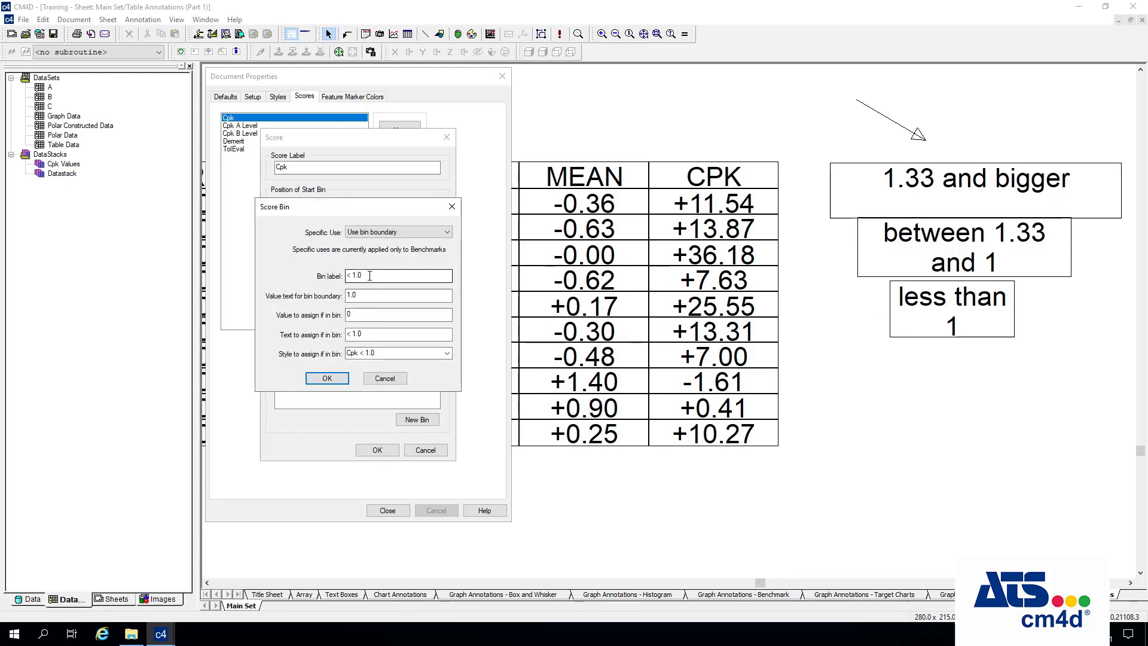
pyautogui.click(364, 299)
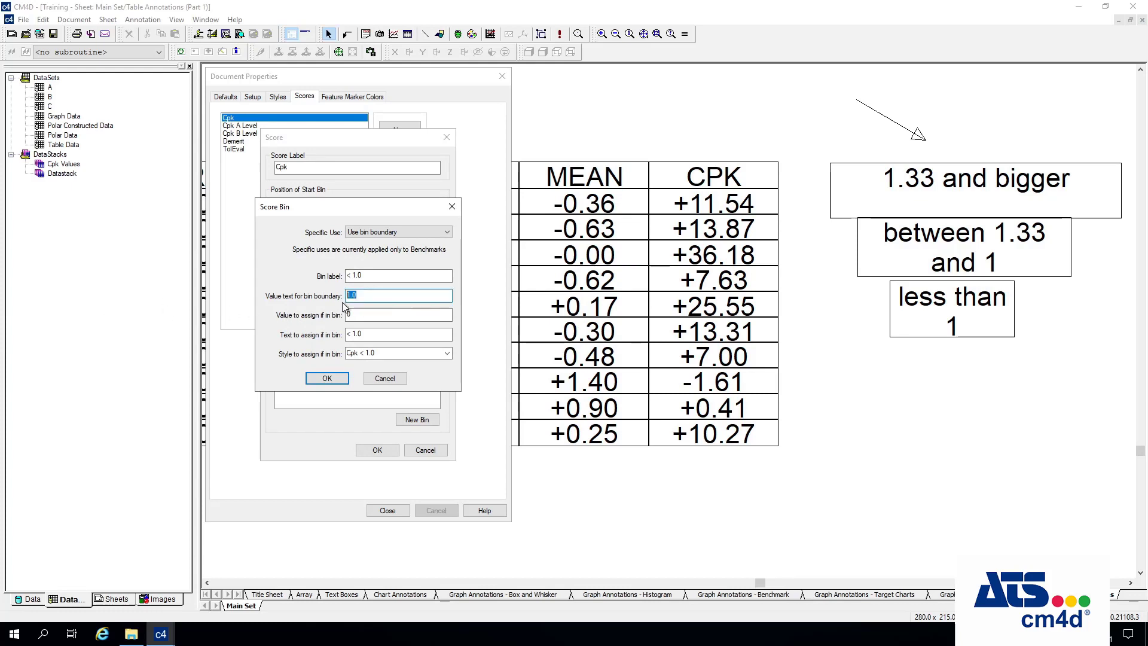
pyautogui.click(385, 379)
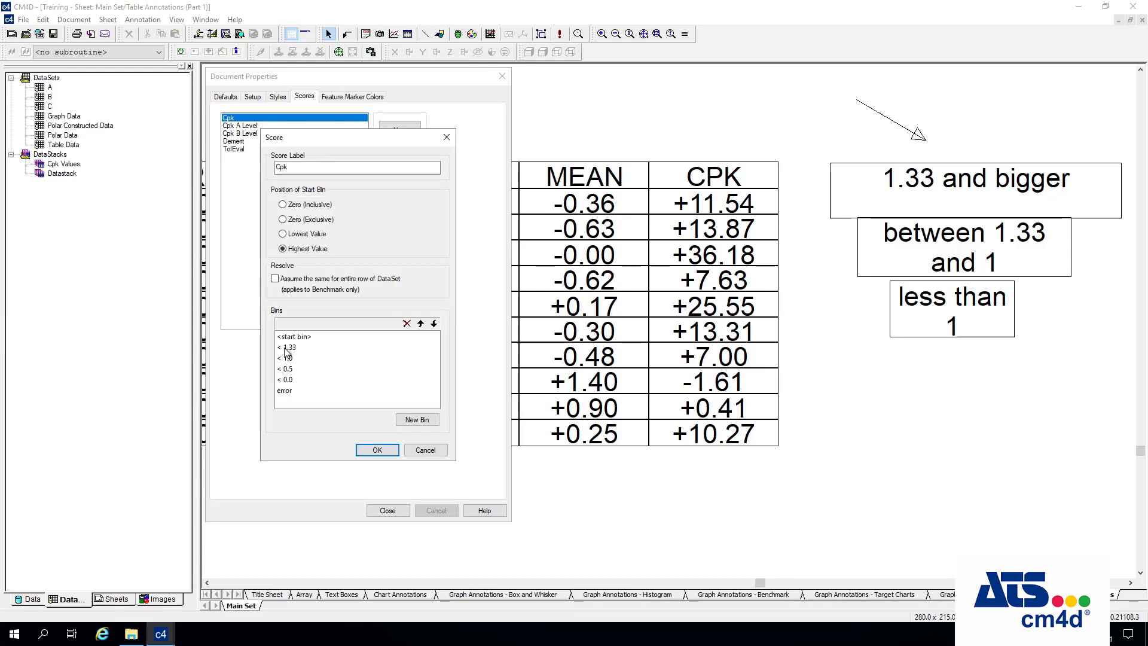
pyautogui.click(290, 359)
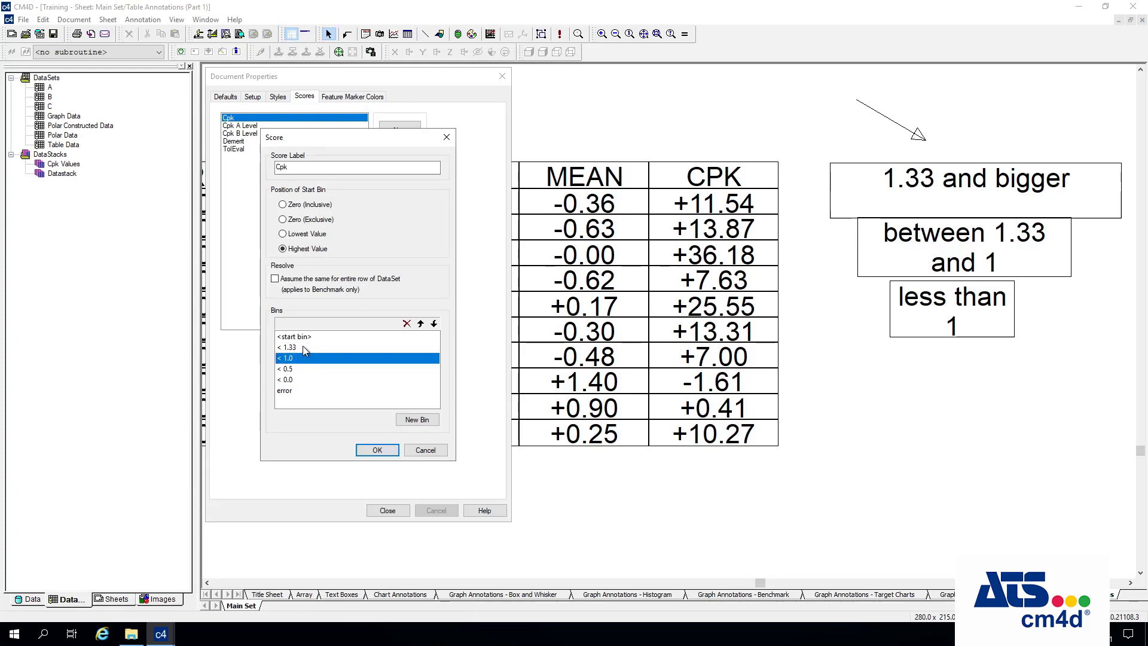
pyautogui.doubleClick(302, 345)
pyautogui.click(361, 294)
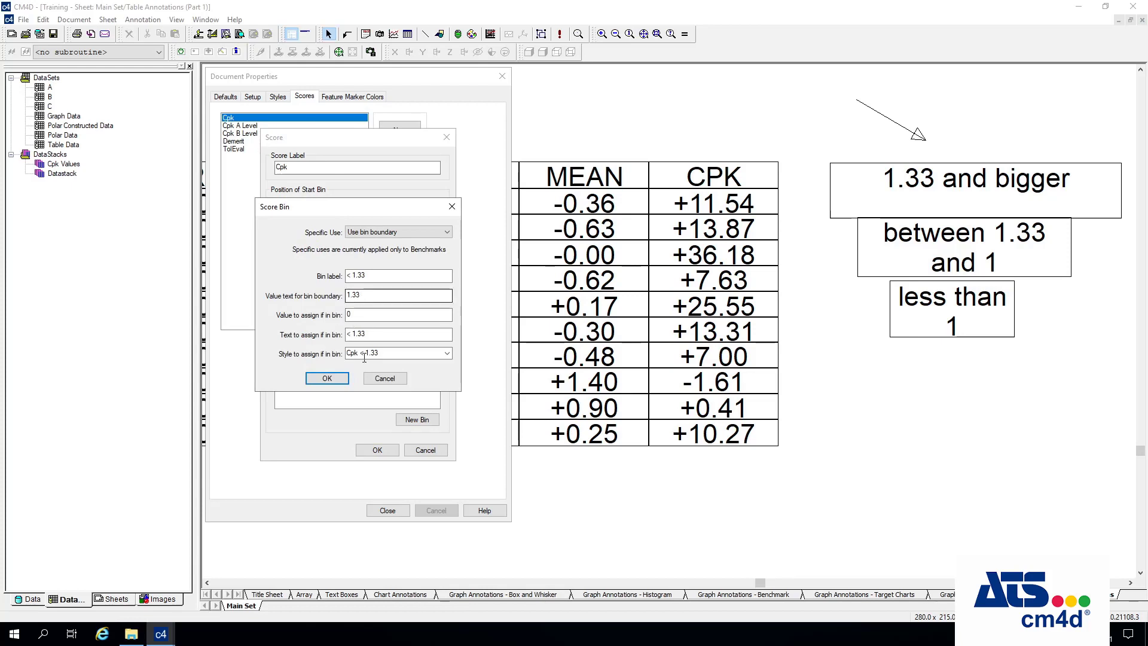
pyautogui.click(375, 378)
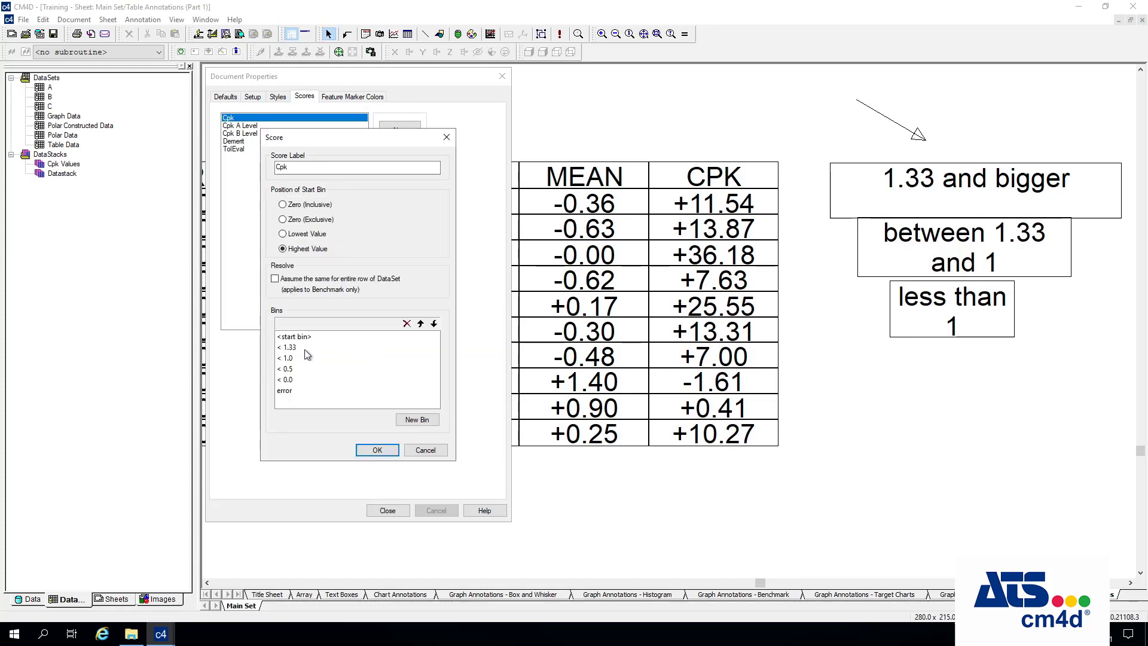
# Review the Cpk score's bins from the start bin down and examine the < 0.5 bin's boundary settings, leaving them unchanged
pyautogui.click(294, 337)
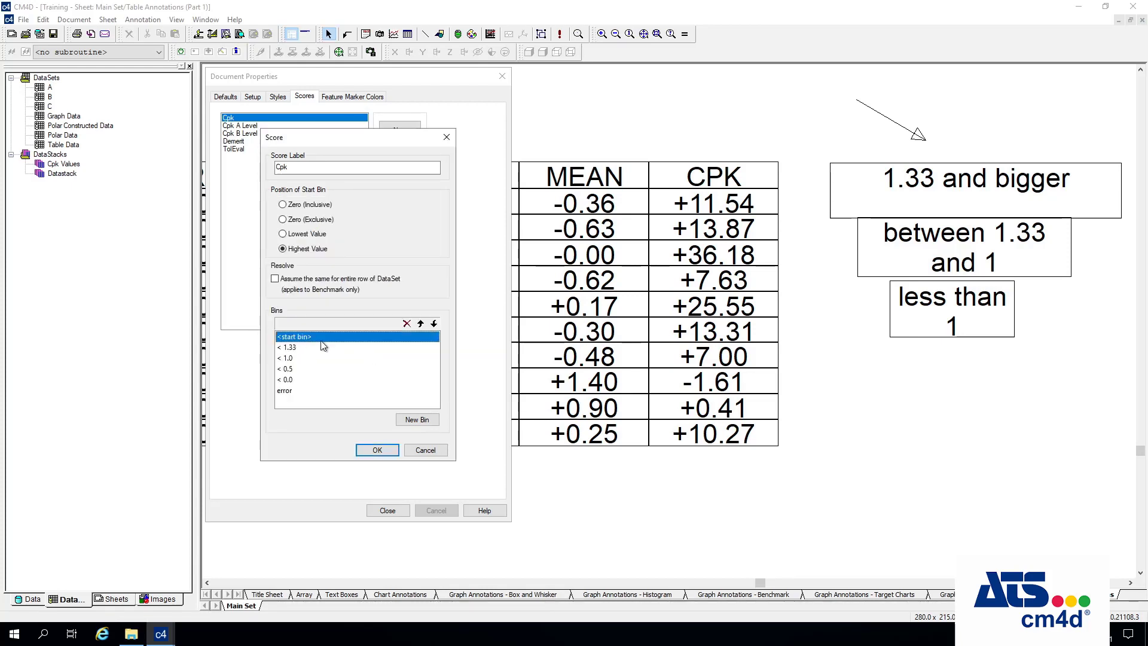
pyautogui.click(303, 349)
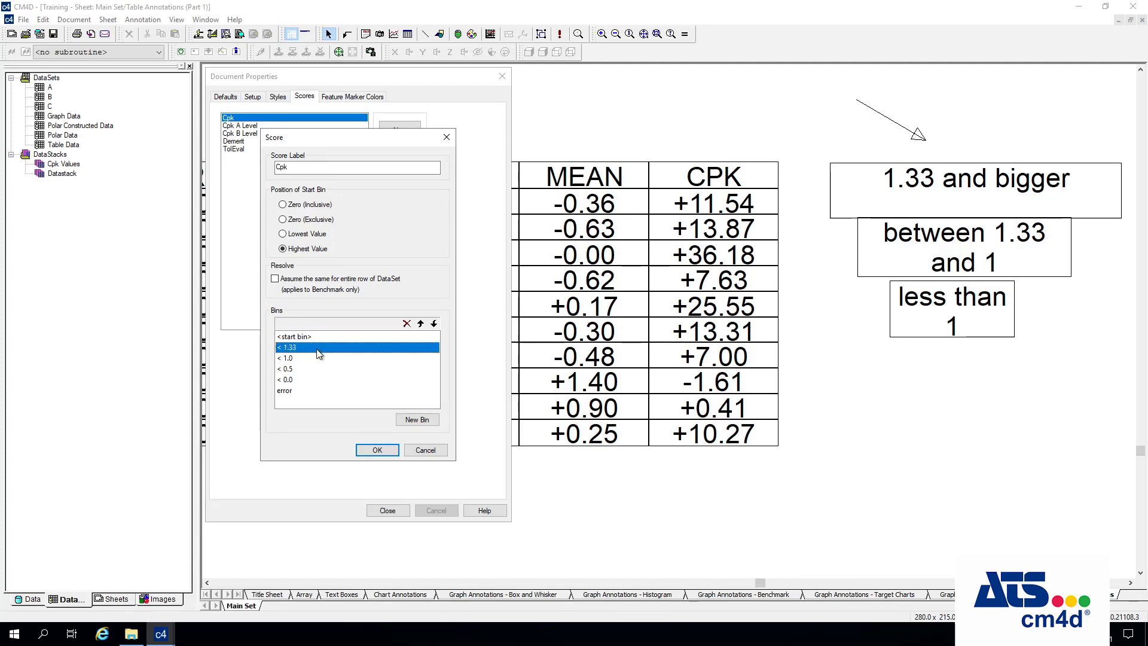
pyautogui.click(303, 358)
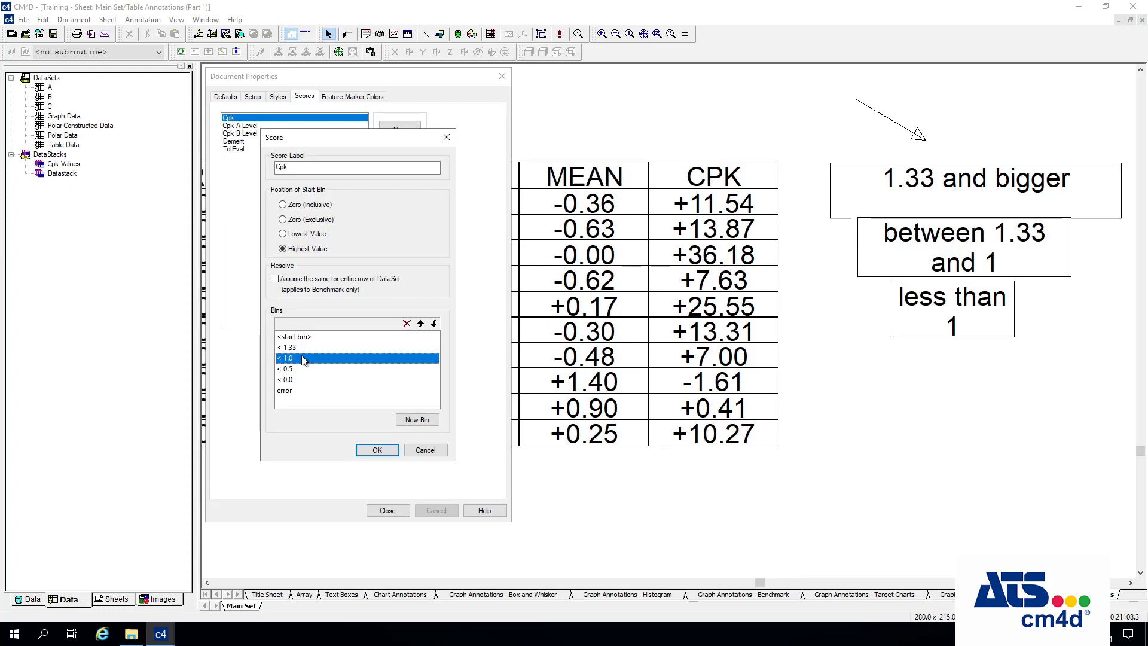
pyautogui.click(315, 370)
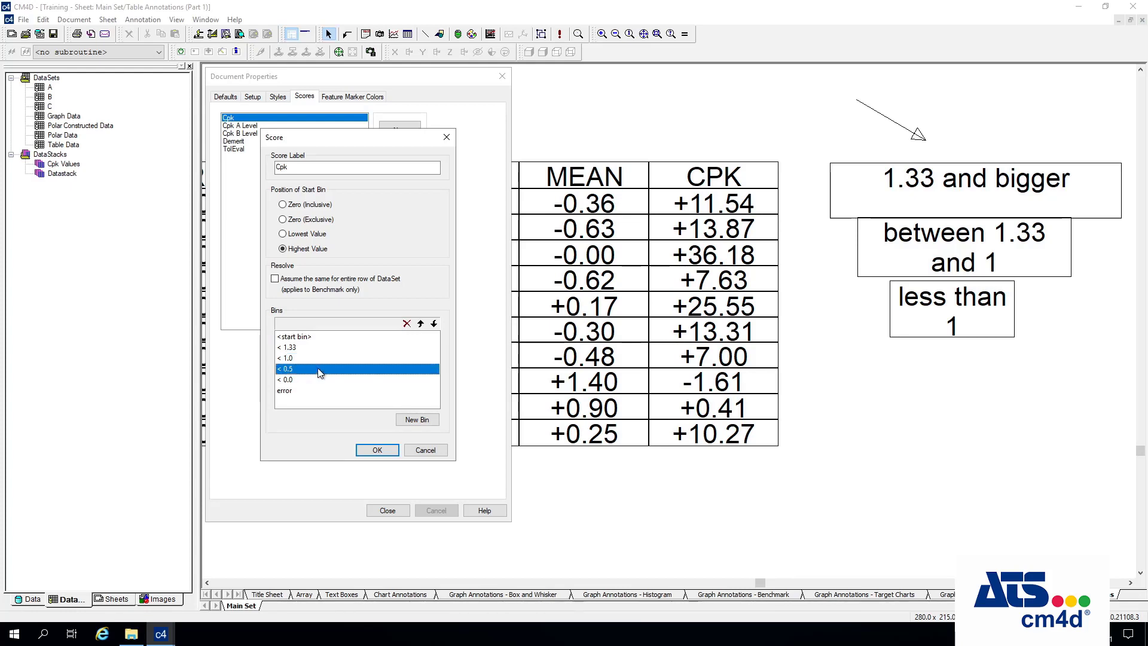
pyautogui.doubleClick(319, 369)
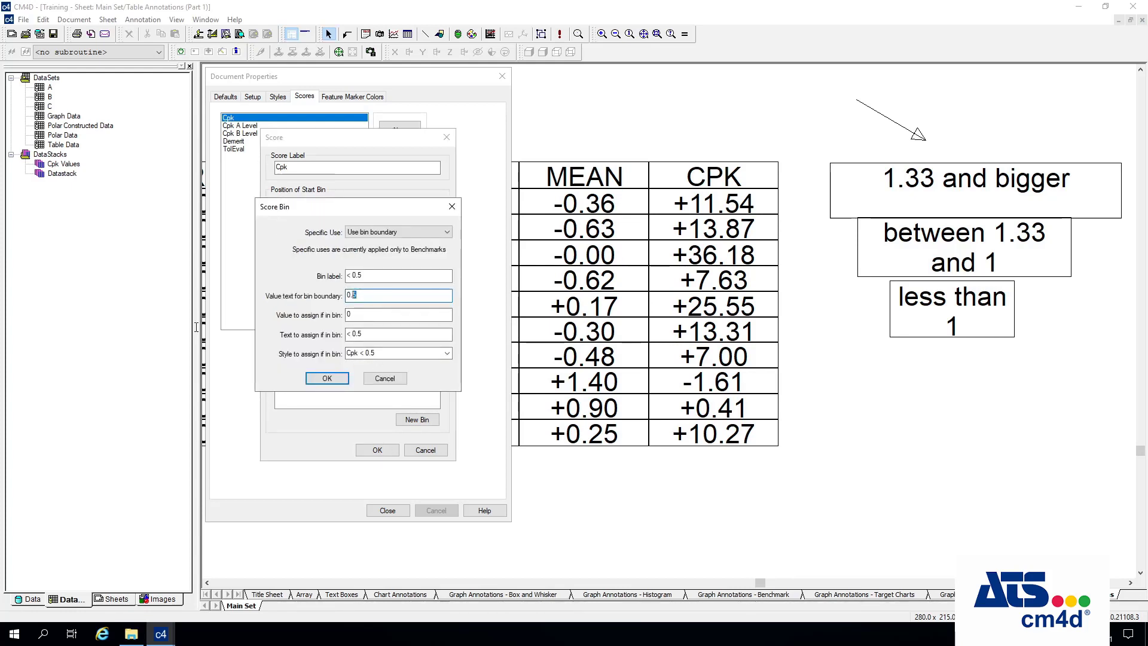
pyautogui.click(384, 378)
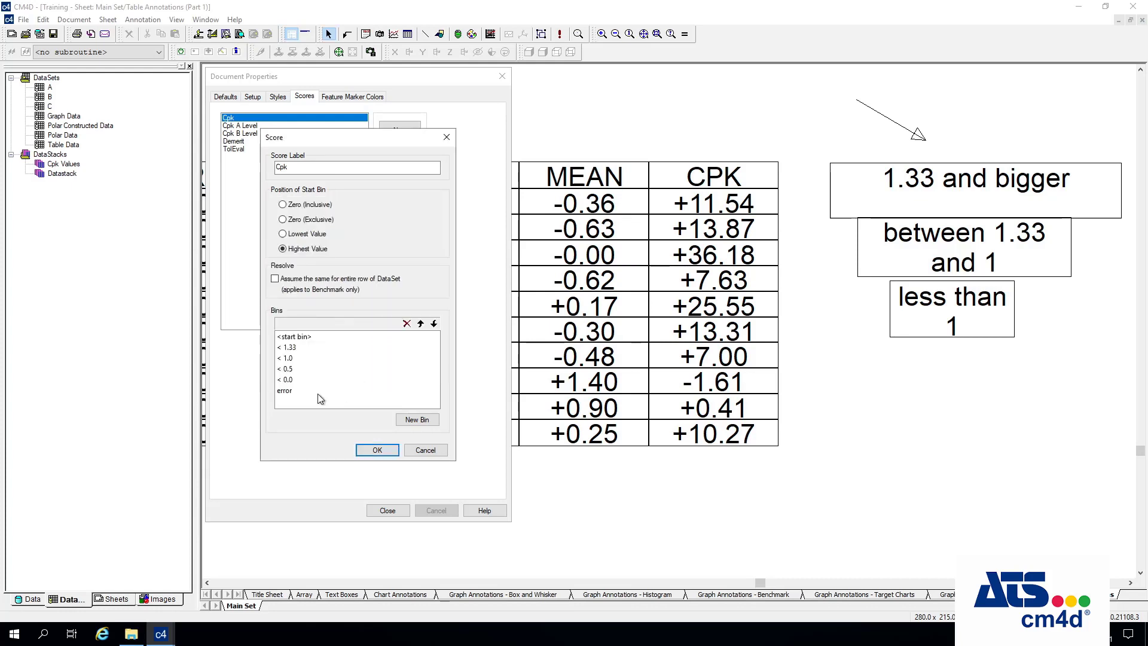
# Compare the start, < 1.33 and < 1.0 bins and check the < 1.0 bin's boundary value without changing it
pyautogui.click(292, 370)
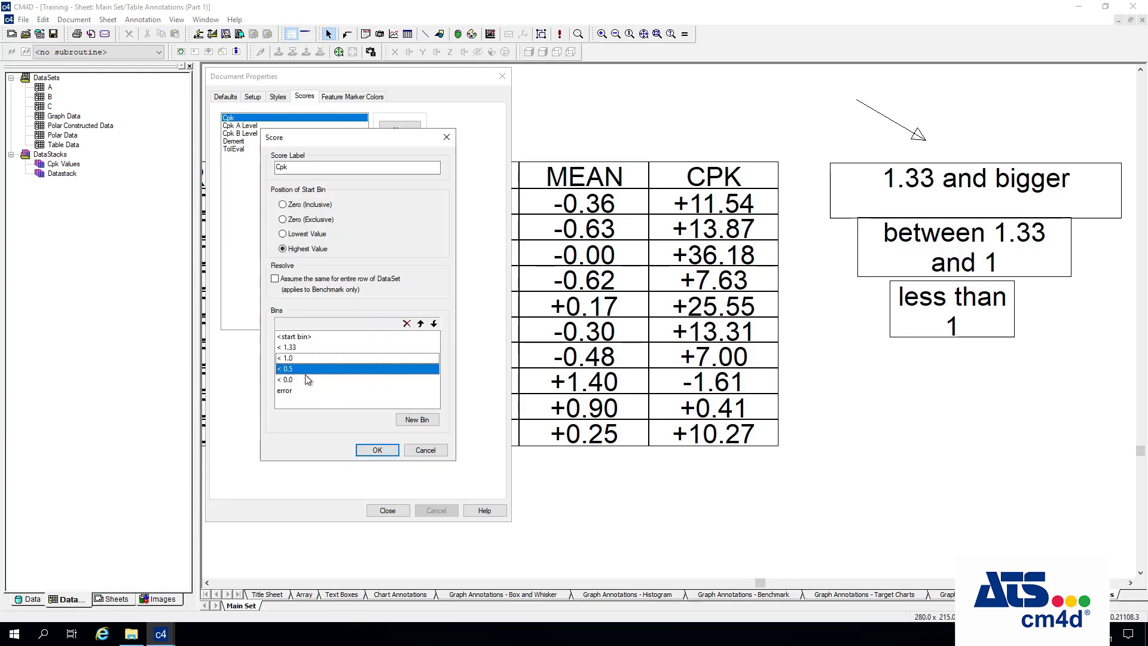
pyautogui.click(316, 349)
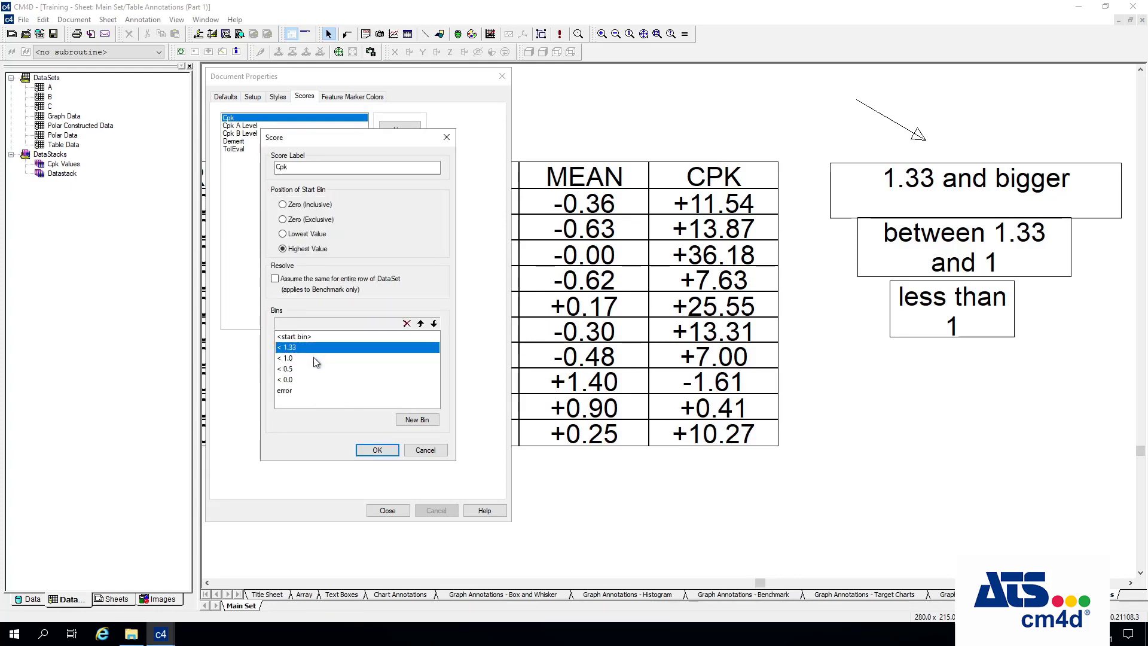
pyautogui.click(313, 358)
pyautogui.click(313, 339)
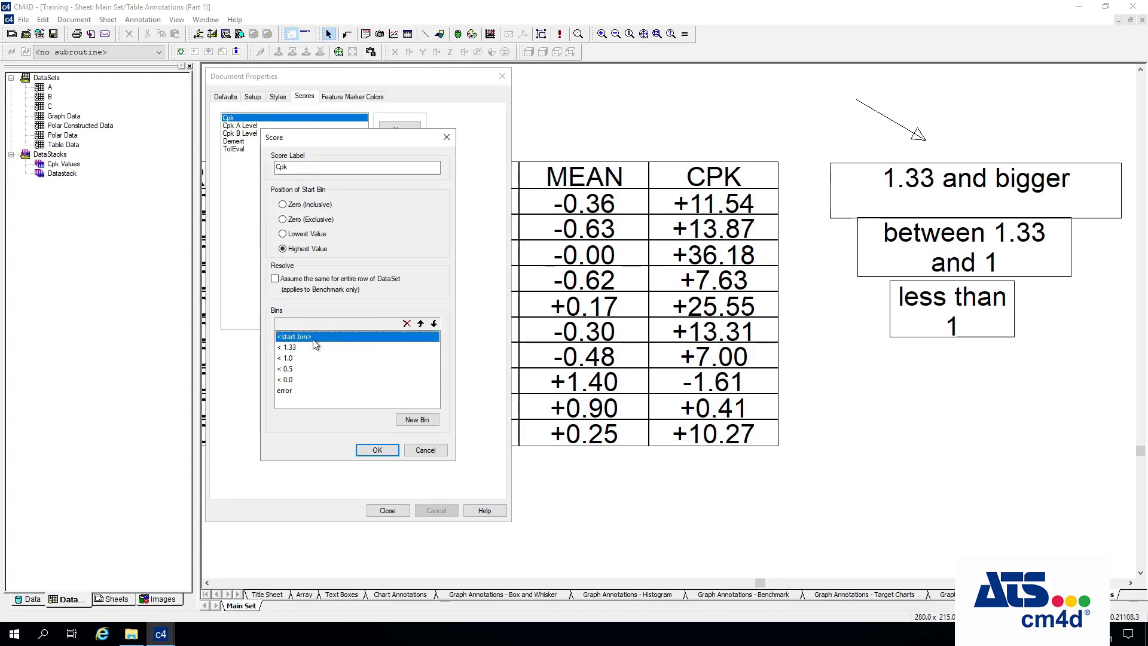
pyautogui.click(297, 347)
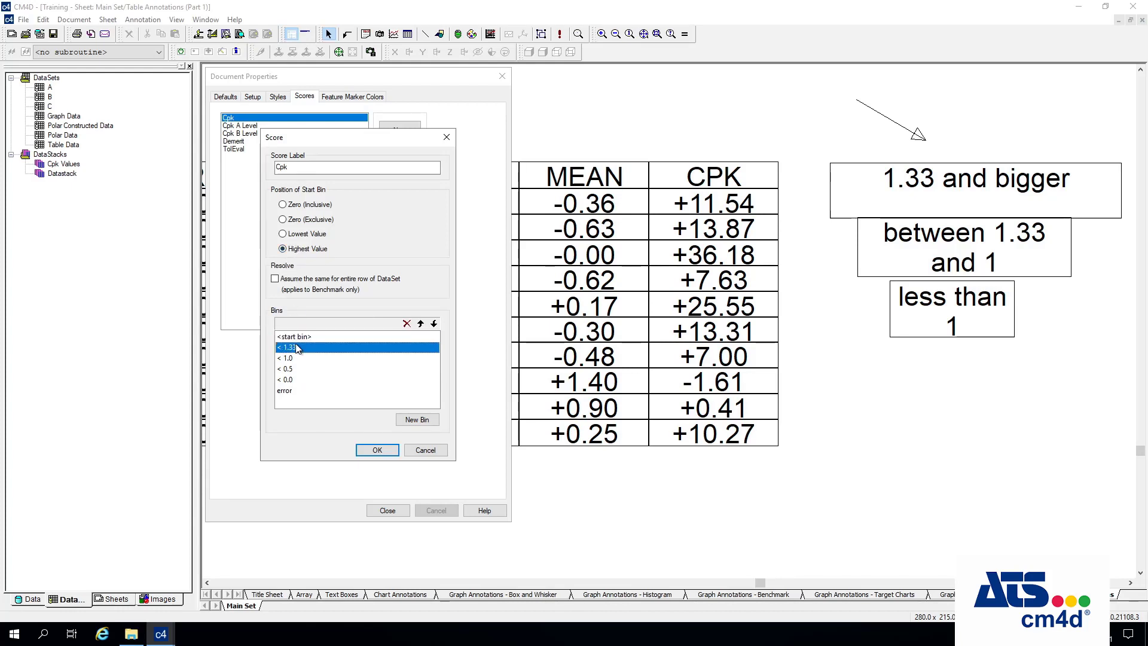
pyautogui.click(312, 335)
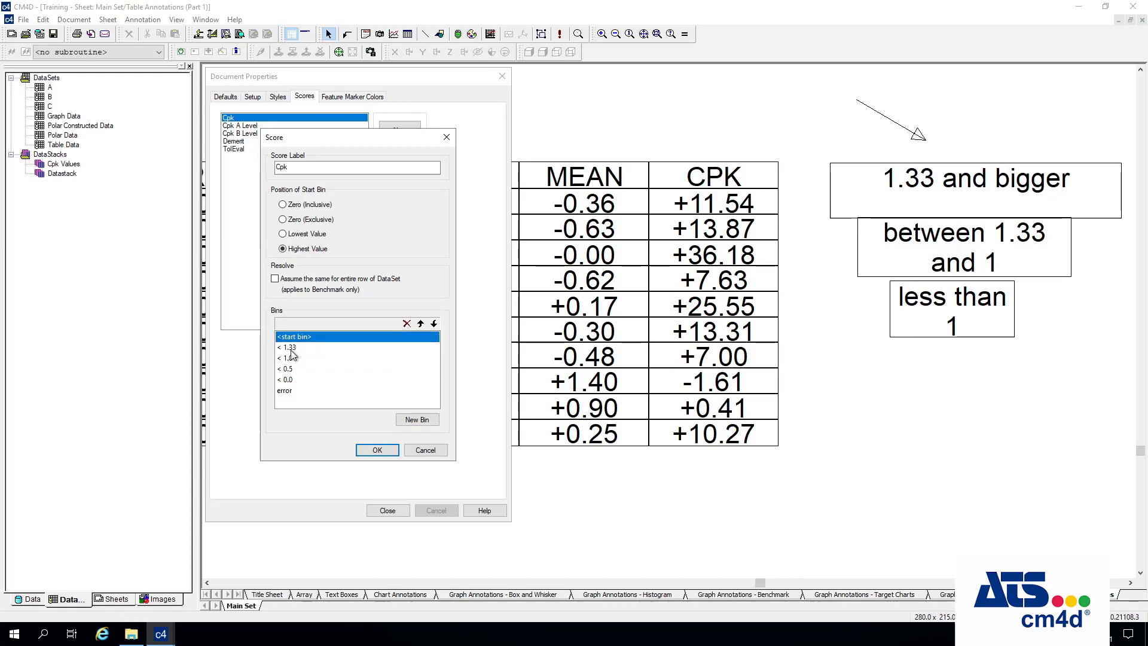
pyautogui.click(293, 348)
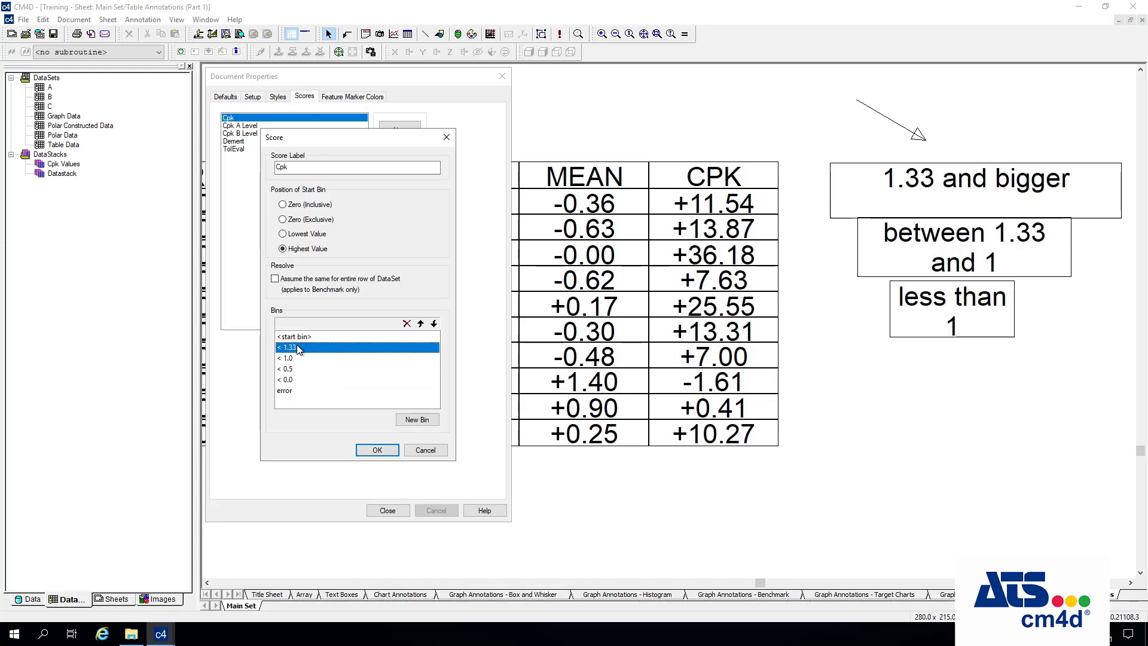
pyautogui.click(305, 359)
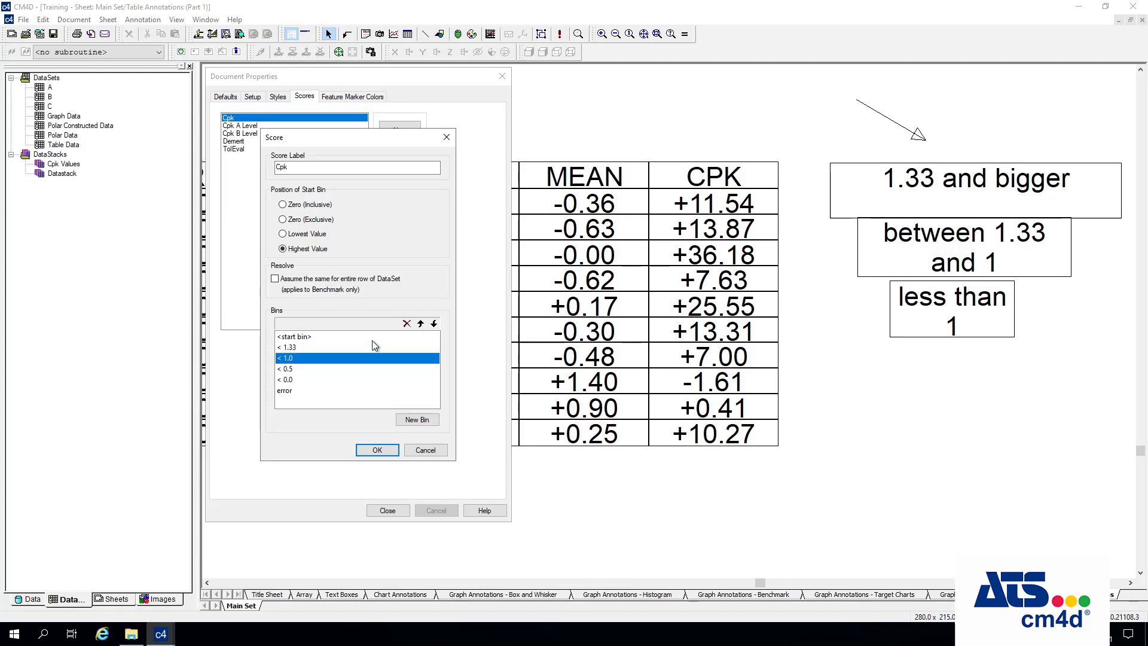
pyautogui.doubleClick(342, 359)
pyautogui.click(366, 314)
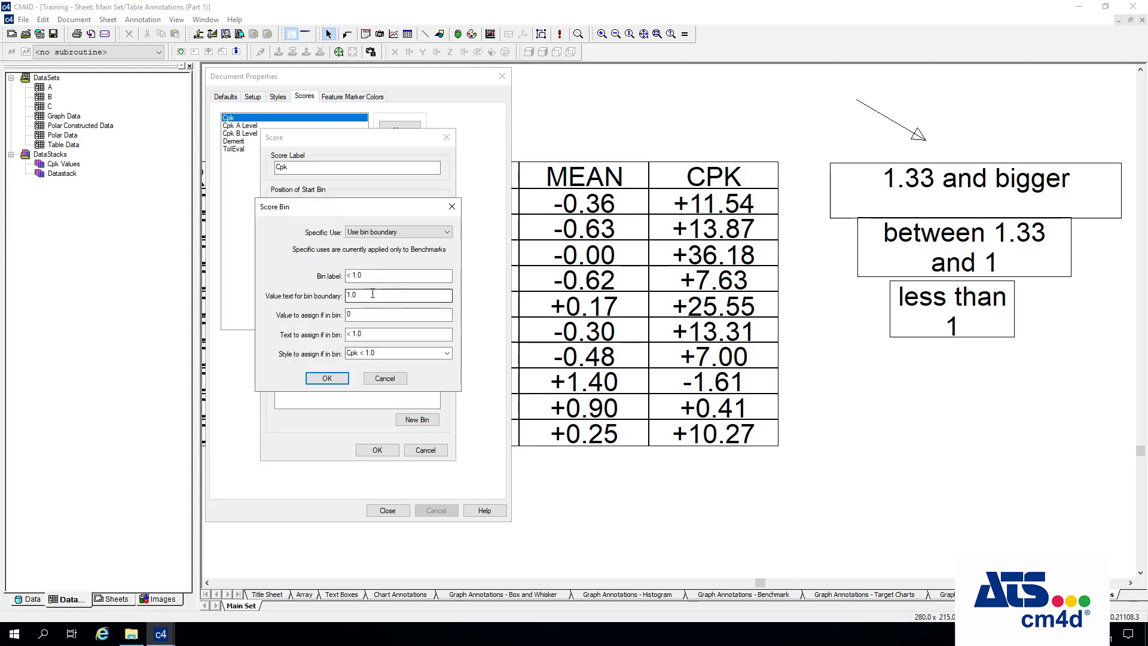
pyautogui.moveTo(371, 295); pyautogui.dragTo(345, 296)
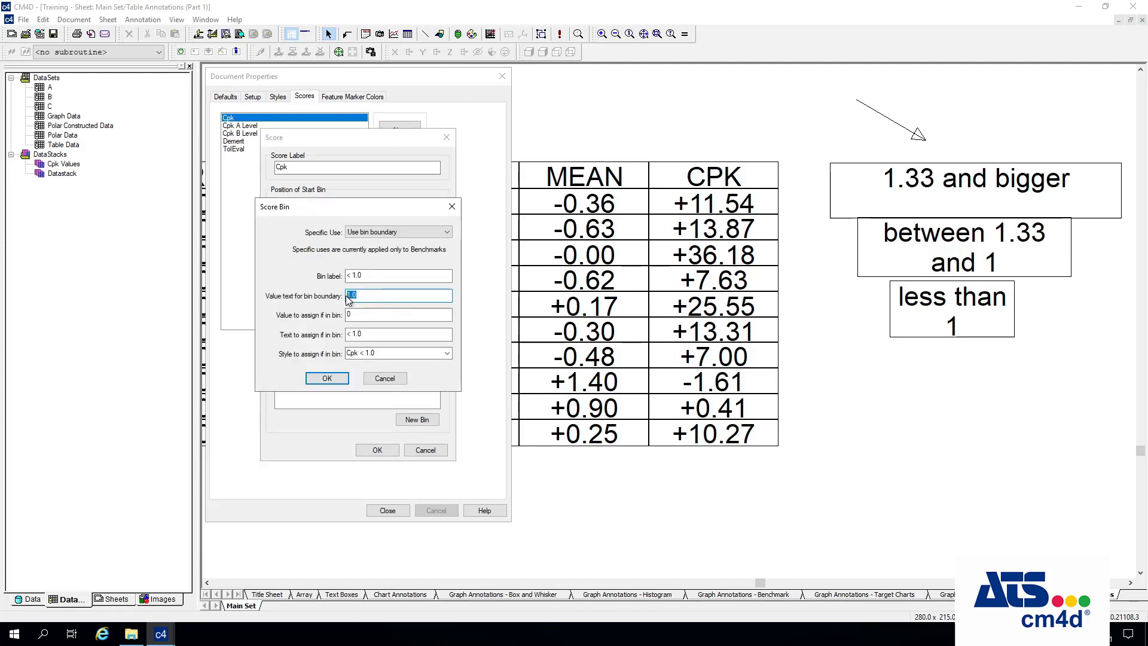
pyautogui.click(379, 380)
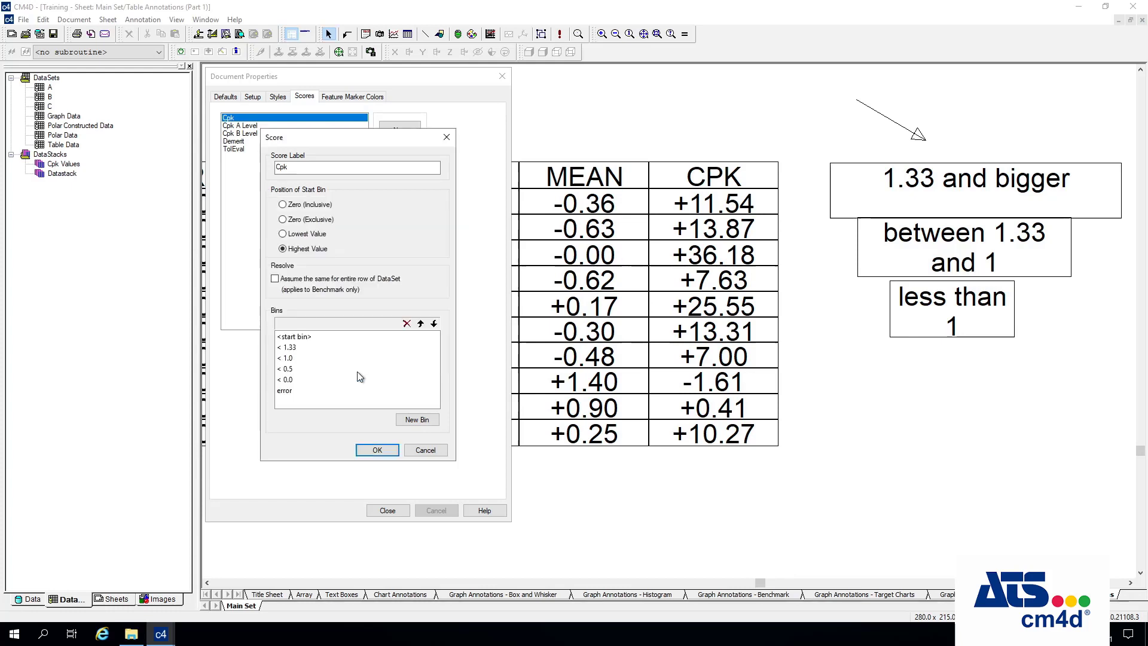
# Go through the bins from < 1.33 down to error and examine the error bin's boundary text and style, leaving them unchanged
pyautogui.click(300, 348)
pyautogui.click(303, 358)
pyautogui.click(304, 367)
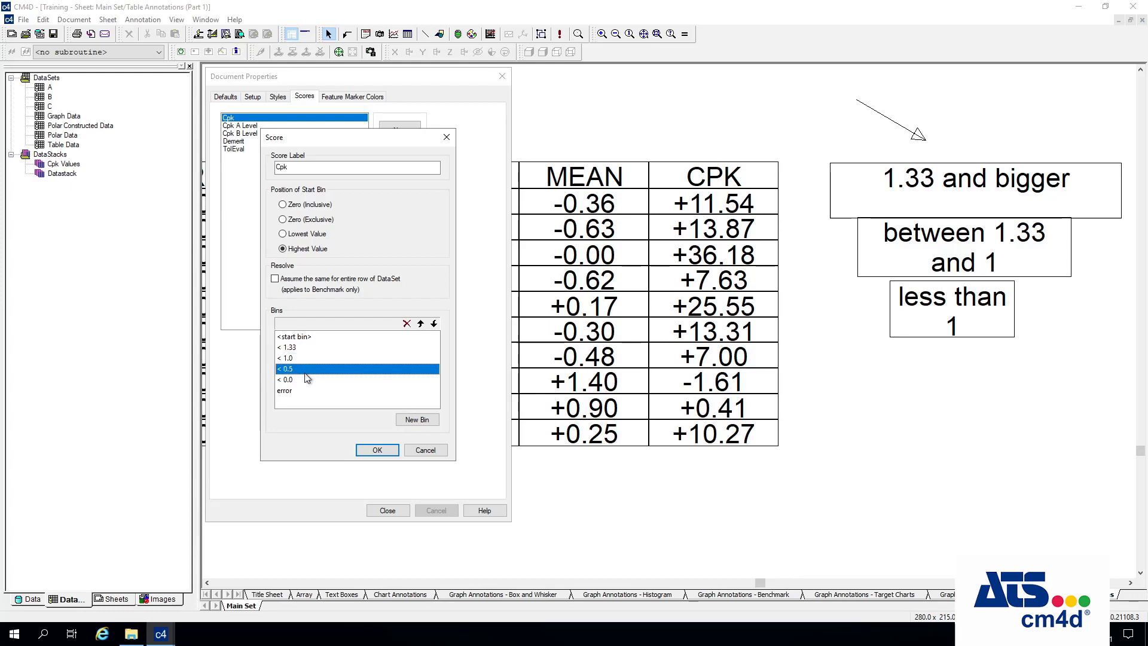
pyautogui.click(303, 379)
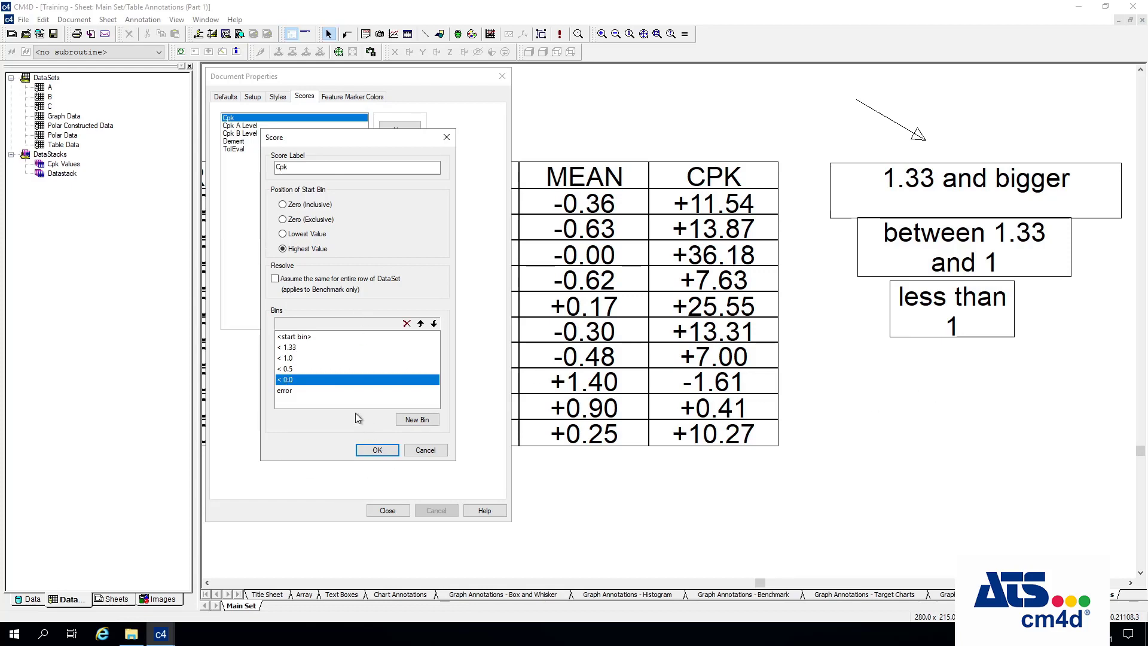
pyautogui.click(287, 391)
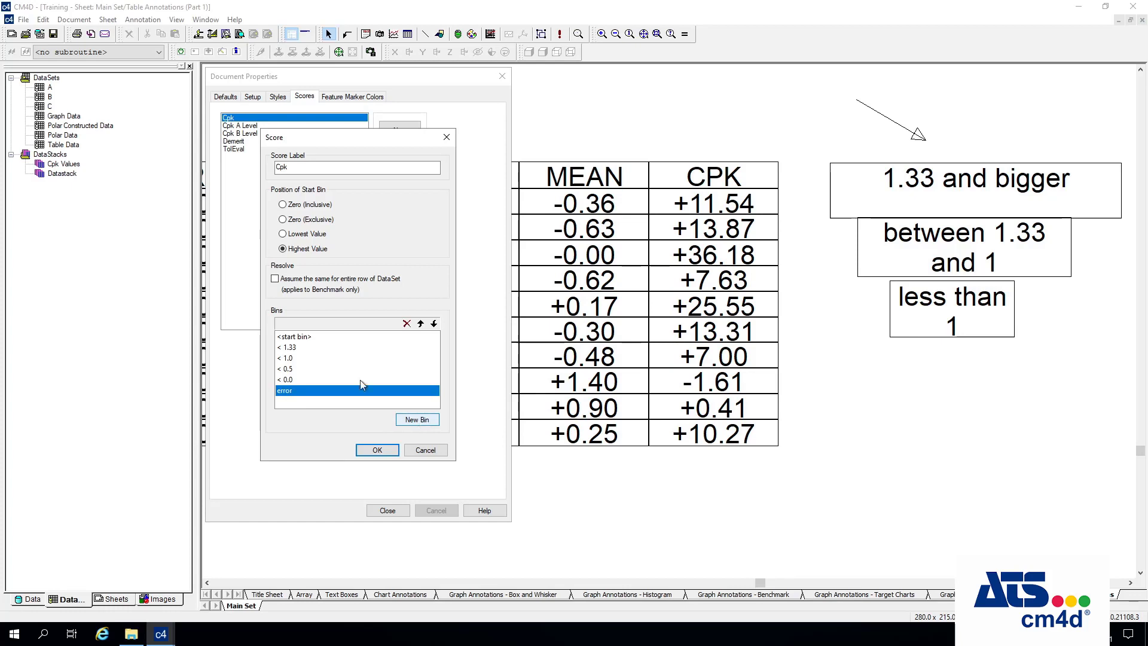
pyautogui.doubleClick(307, 393)
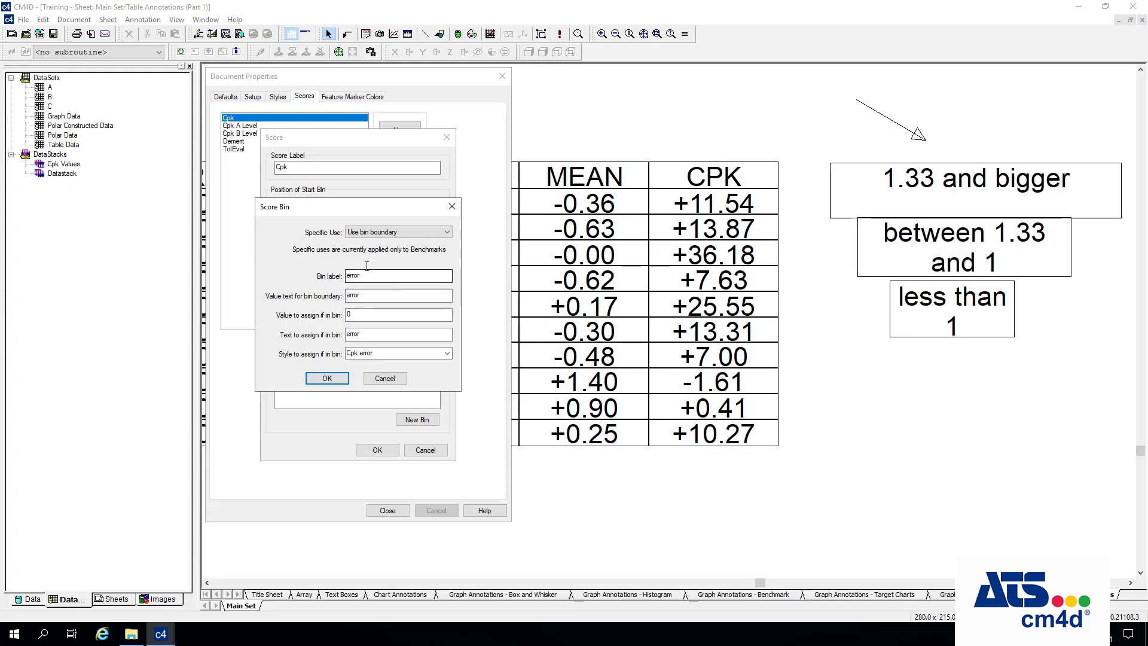
pyautogui.doubleClick(354, 296)
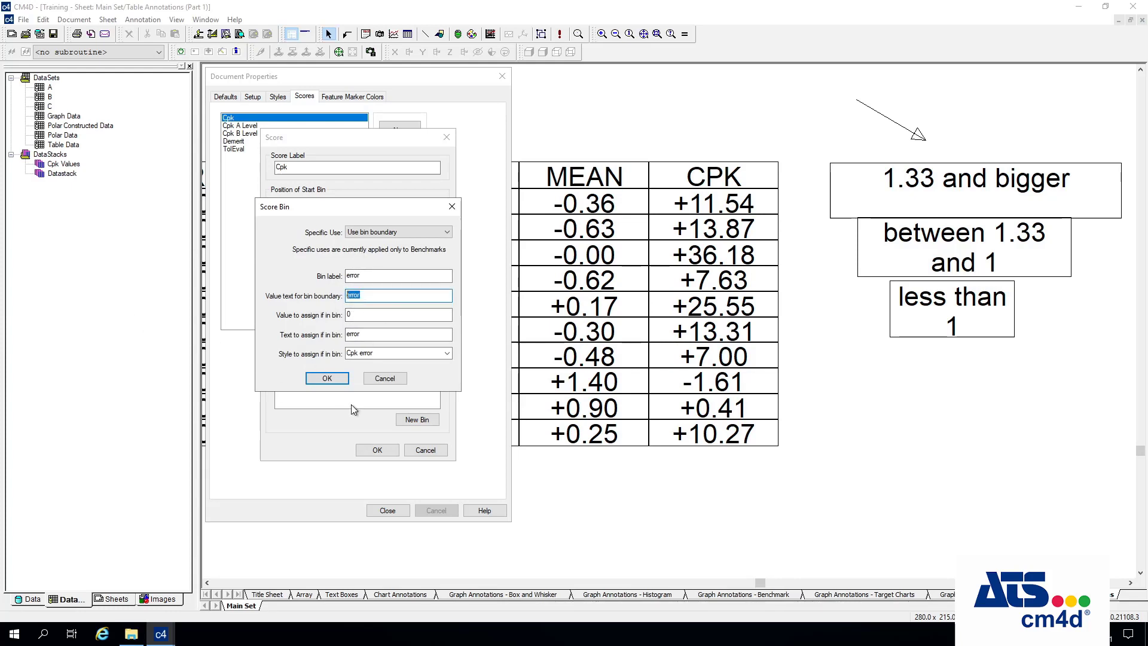
pyautogui.click(388, 378)
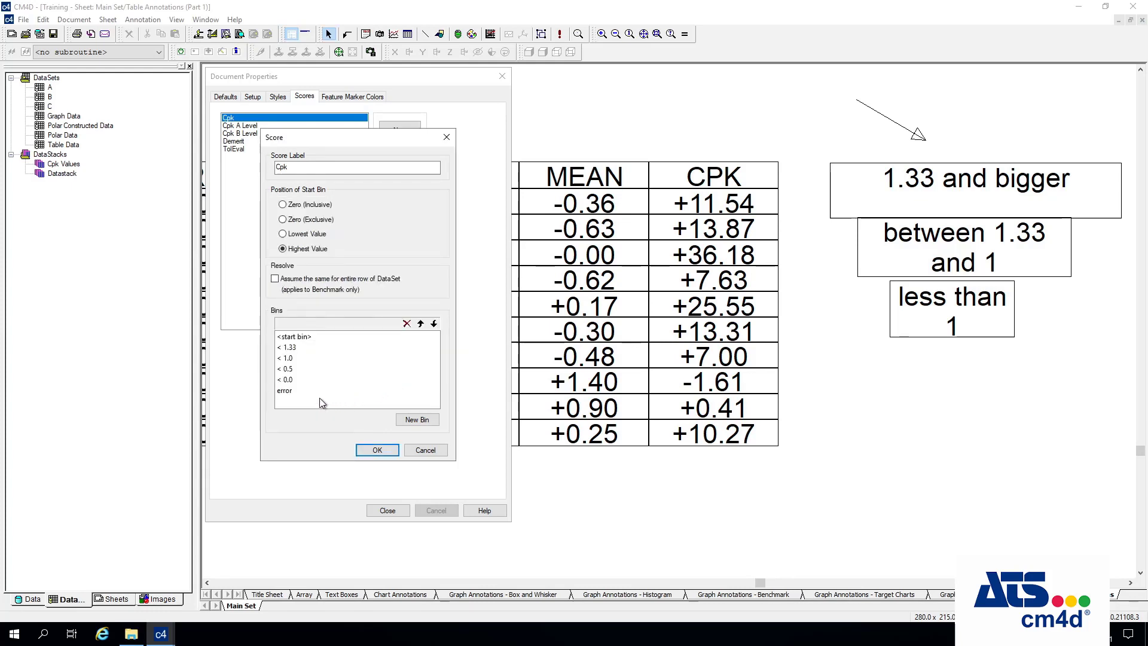
# Accept the Cpk score's bin setup and close the document properties
pyautogui.click(286, 392)
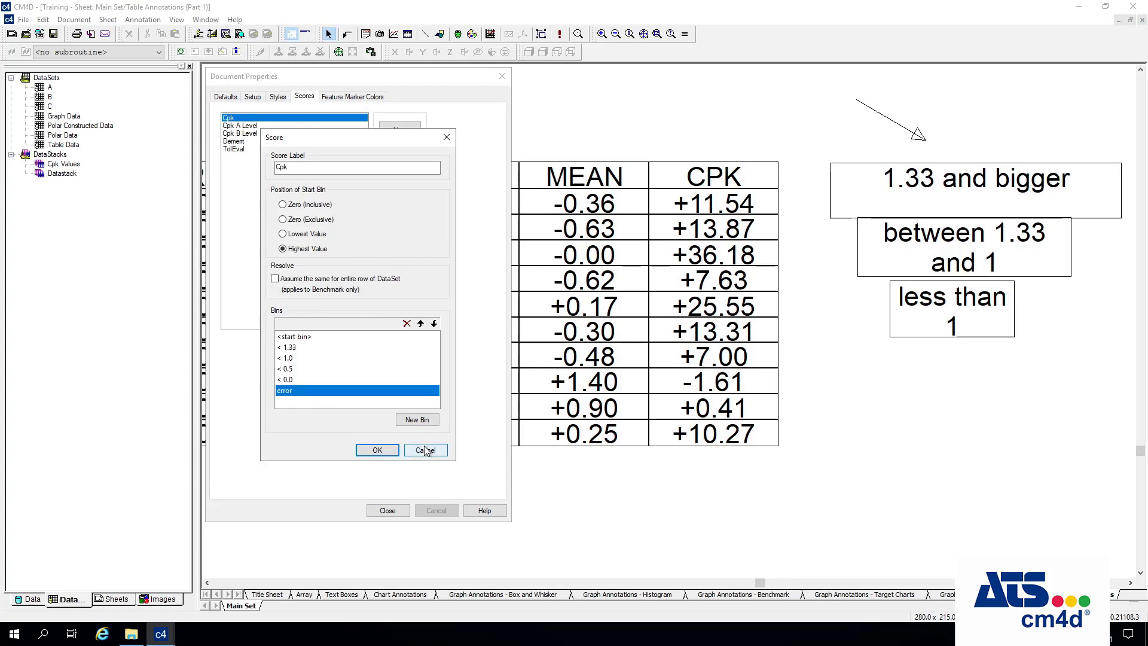
pyautogui.click(377, 450)
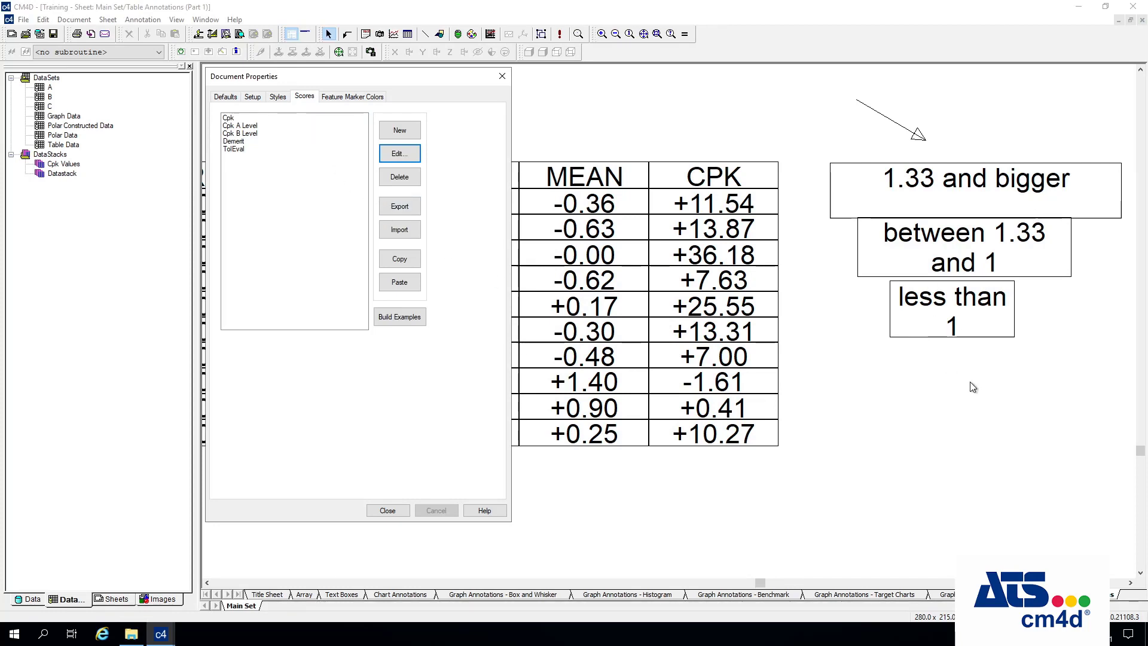
pyautogui.click(398, 511)
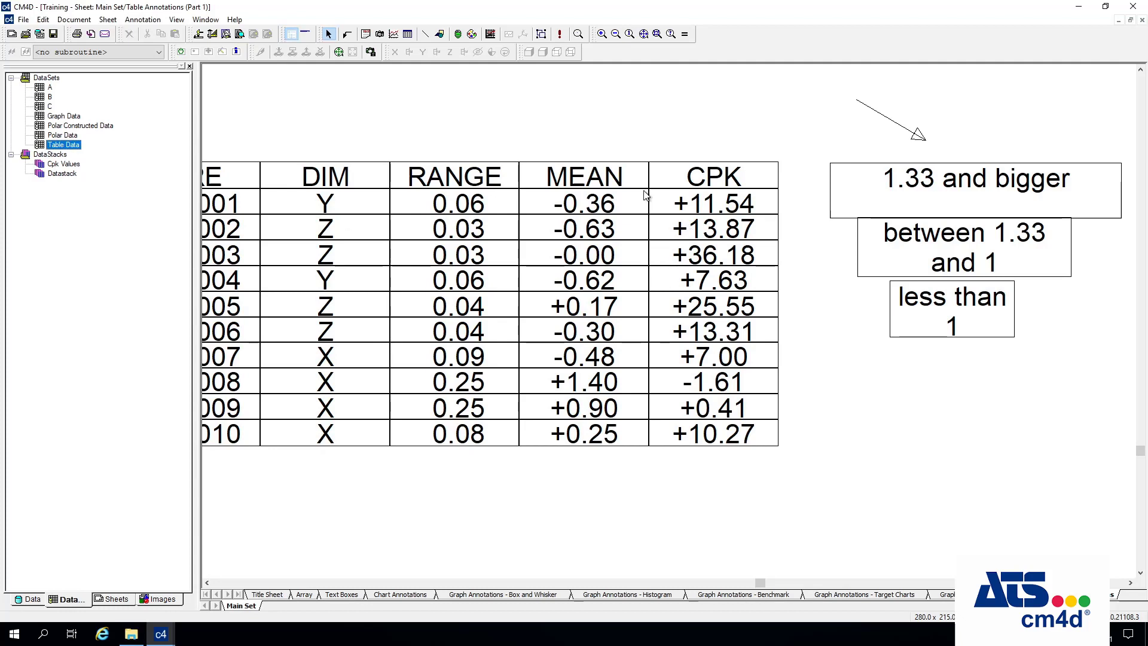
# Put the table into edit mode and open the cell properties of the ~cpk~ cell under the CPK heading
pyautogui.rightClick(689, 197)
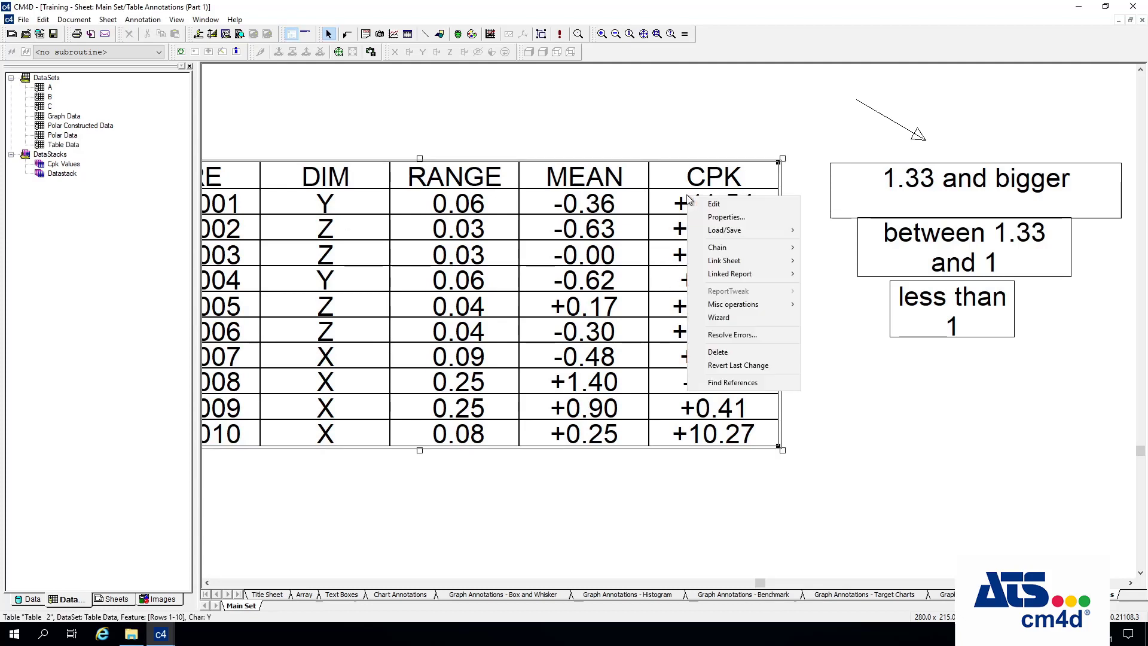
pyautogui.click(718, 203)
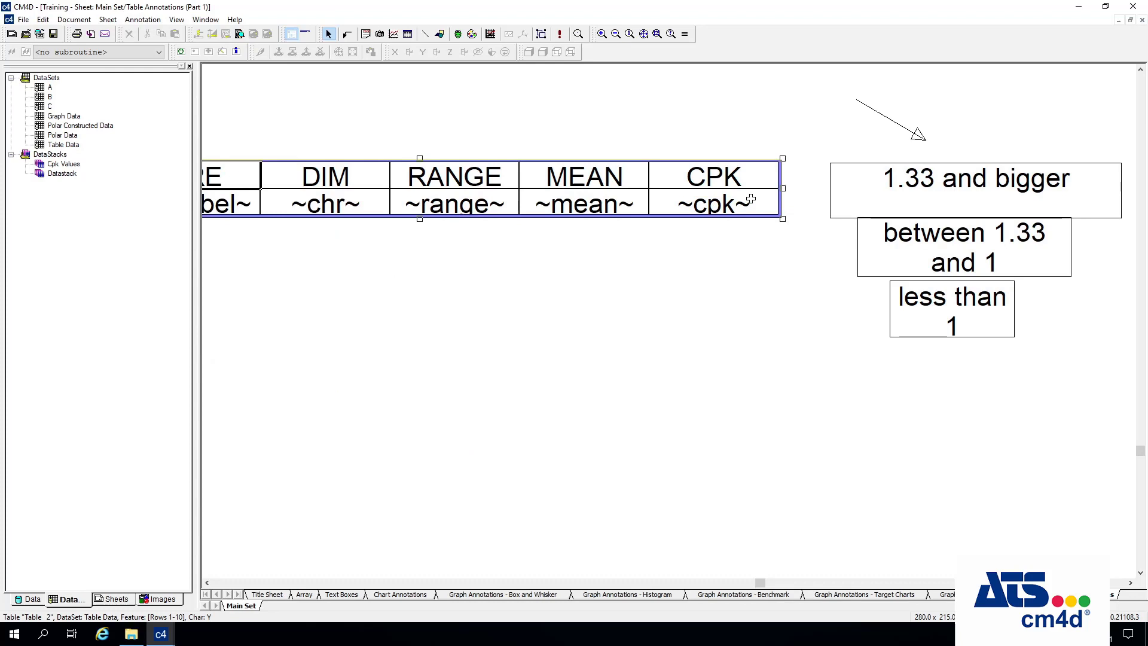
pyautogui.click(750, 198)
pyautogui.rightClick(699, 198)
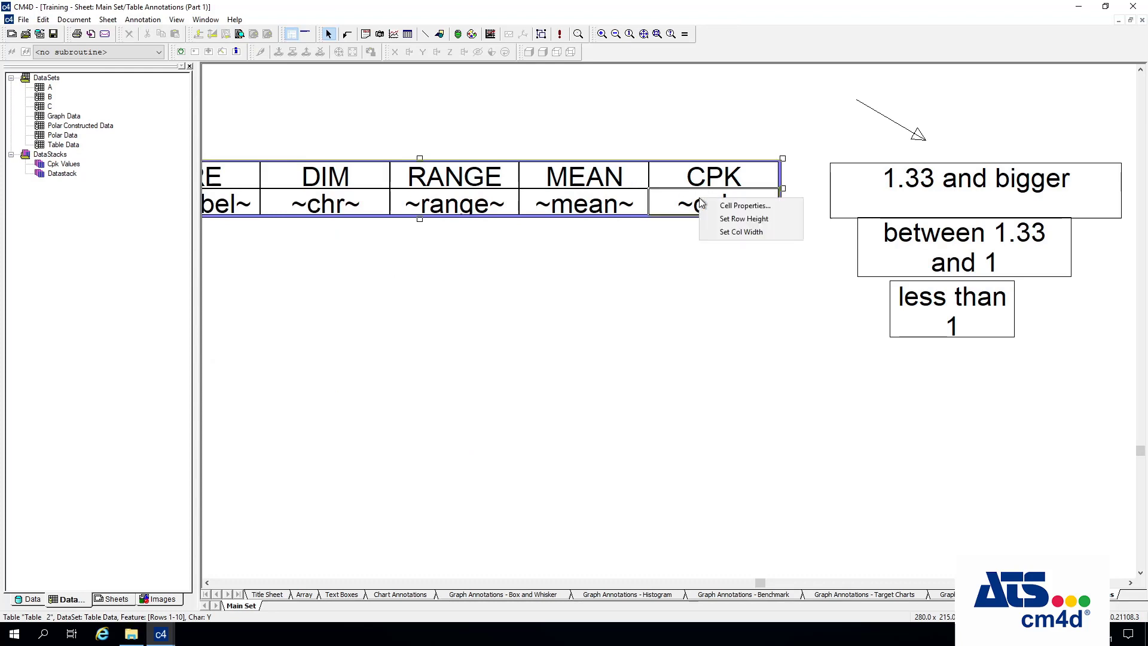
pyautogui.click(769, 209)
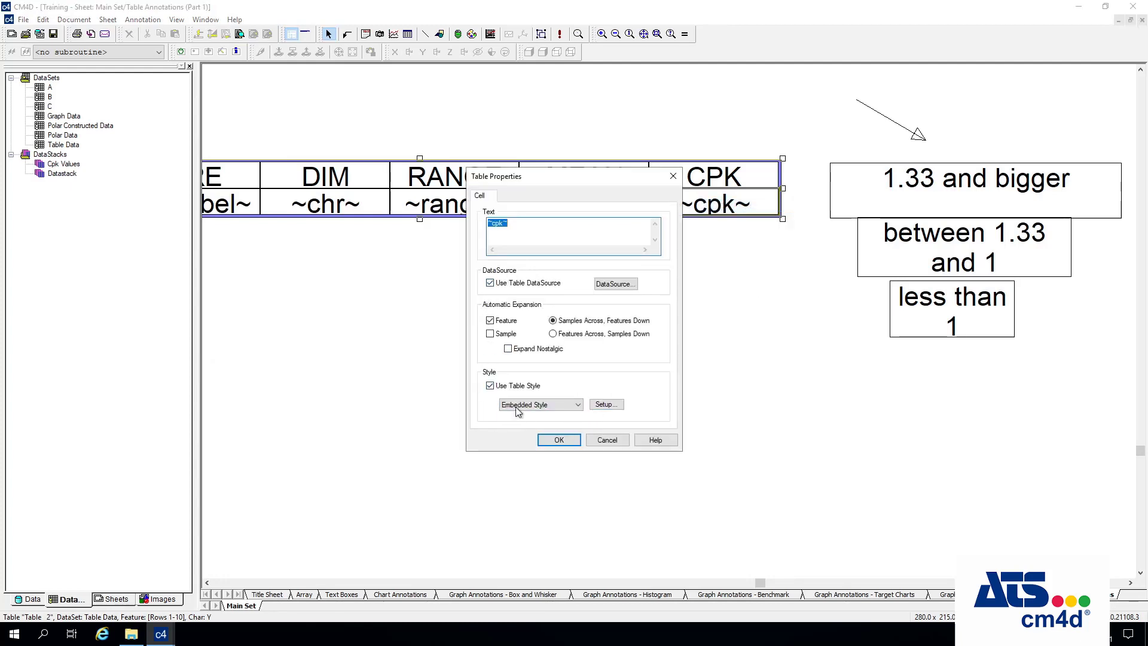
# Turn off the table style for the ~cpk~ cell and set its style to Use Score For Style
pyautogui.click(496, 387)
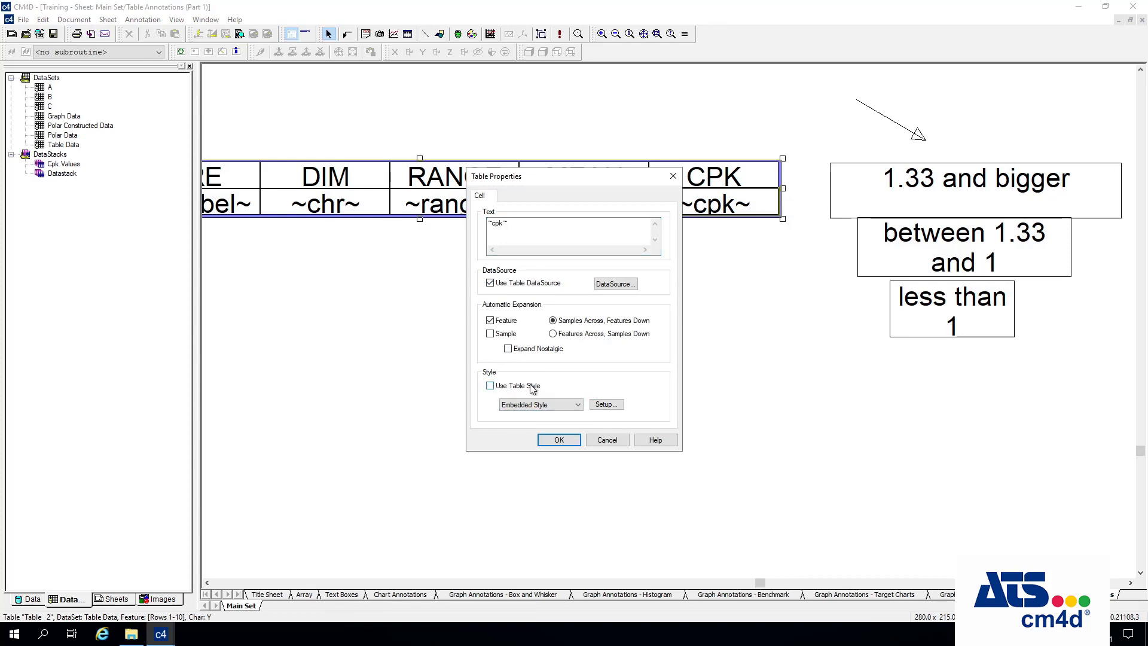
pyautogui.click(562, 410)
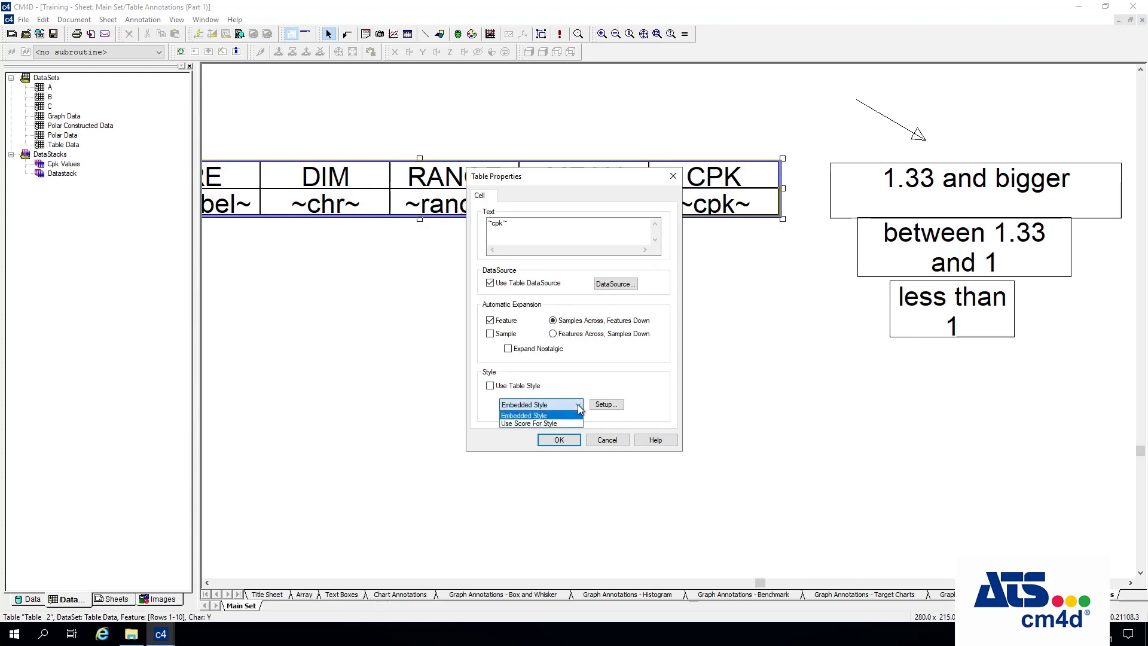
pyautogui.click(541, 423)
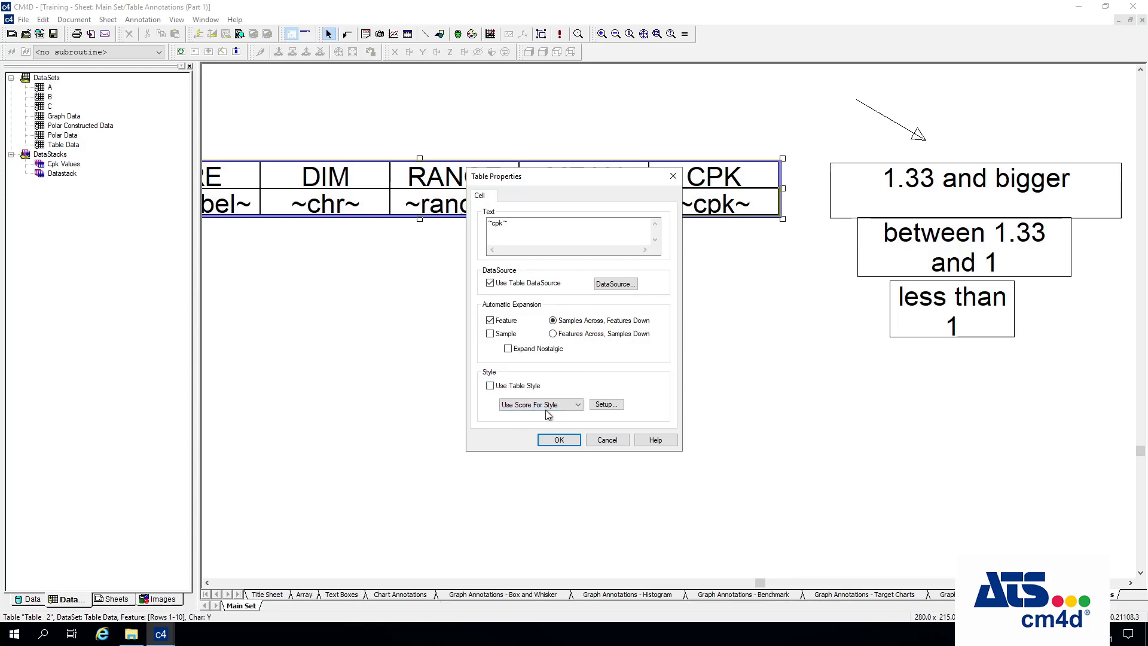
# Set Cpk as the score for the ~cpk~ cell's style, leave Variable to Score empty, and accept the cell properties
pyautogui.click(615, 405)
pyautogui.click(615, 404)
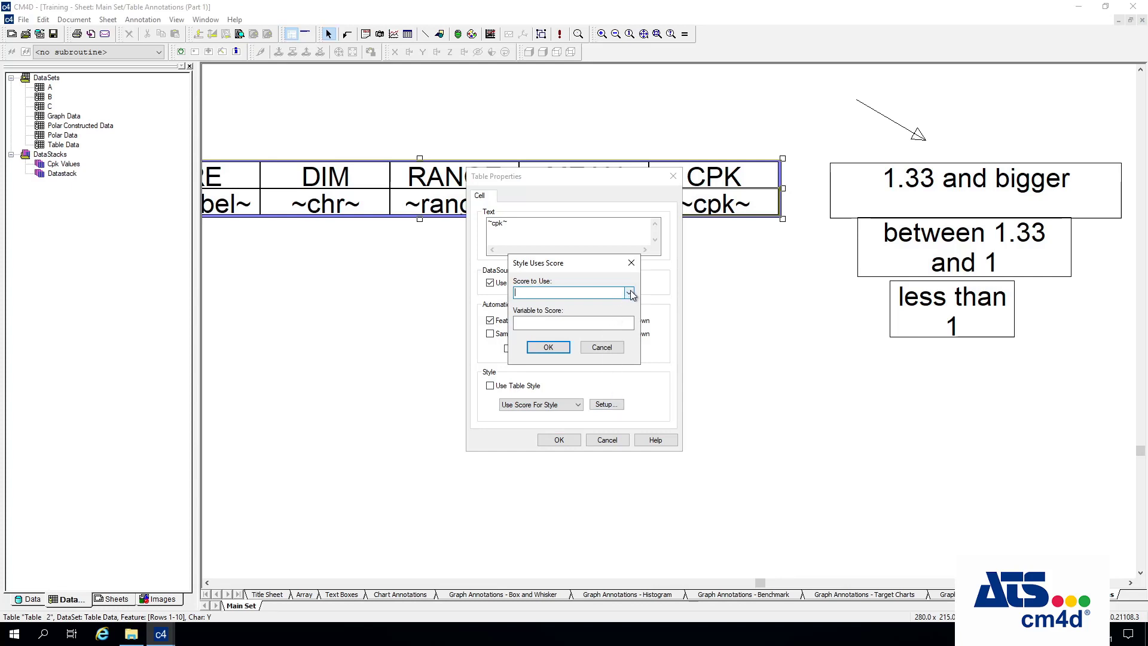
pyautogui.click(629, 293)
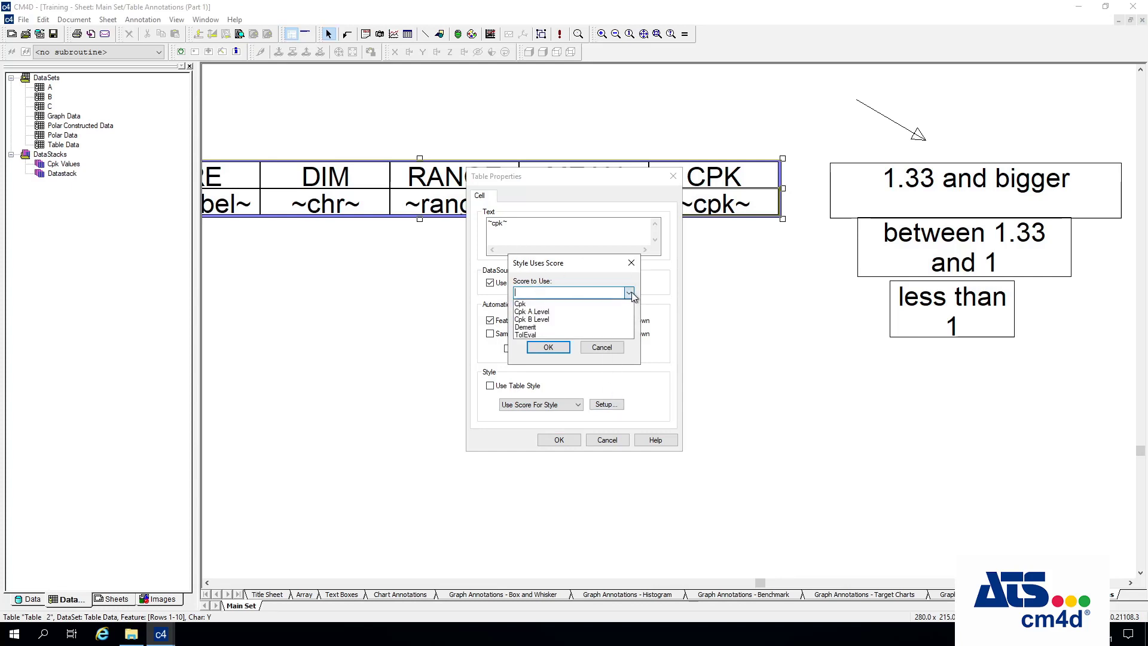
pyautogui.click(530, 304)
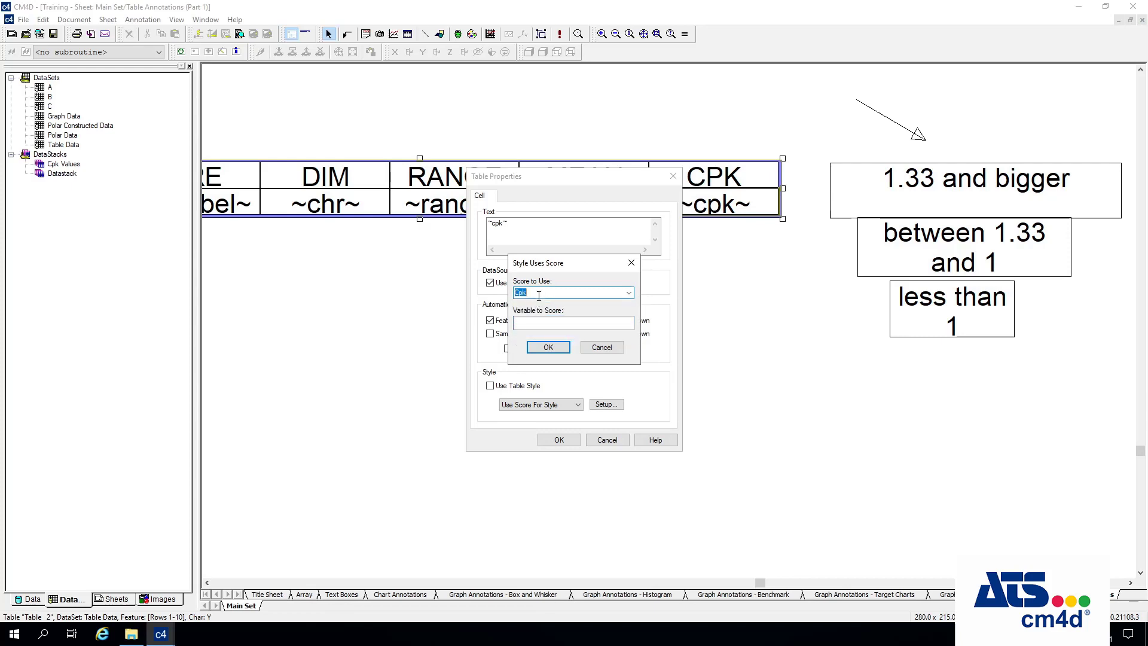
pyautogui.moveTo(556, 267); pyautogui.dragTo(691, 292)
pyautogui.click(664, 349)
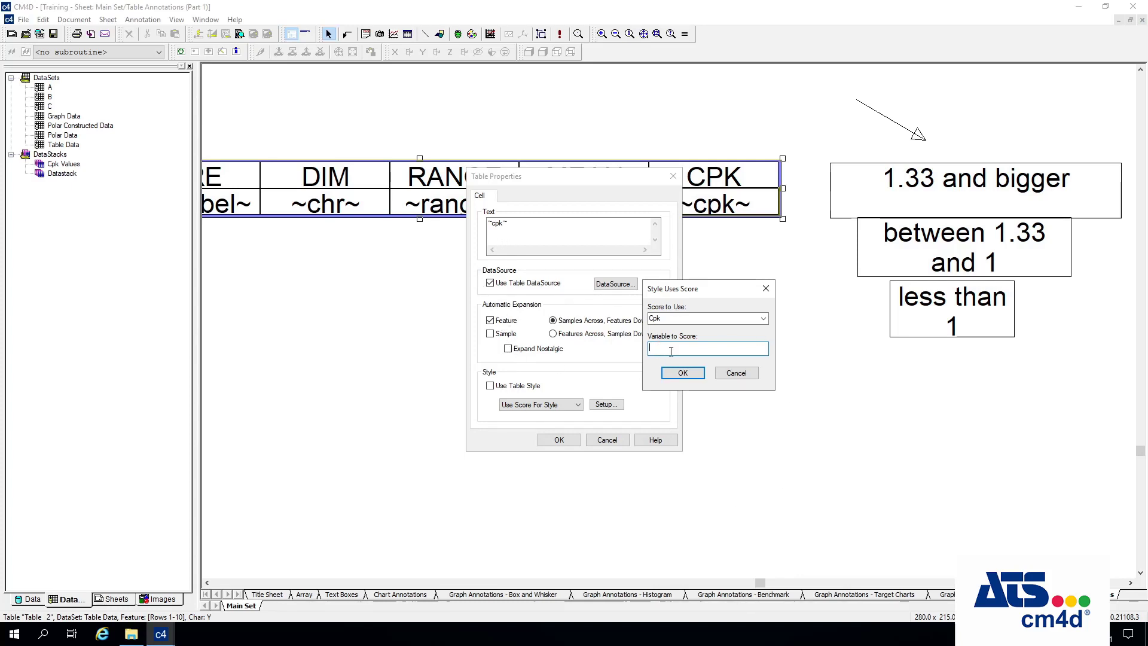
pyautogui.click(682, 372)
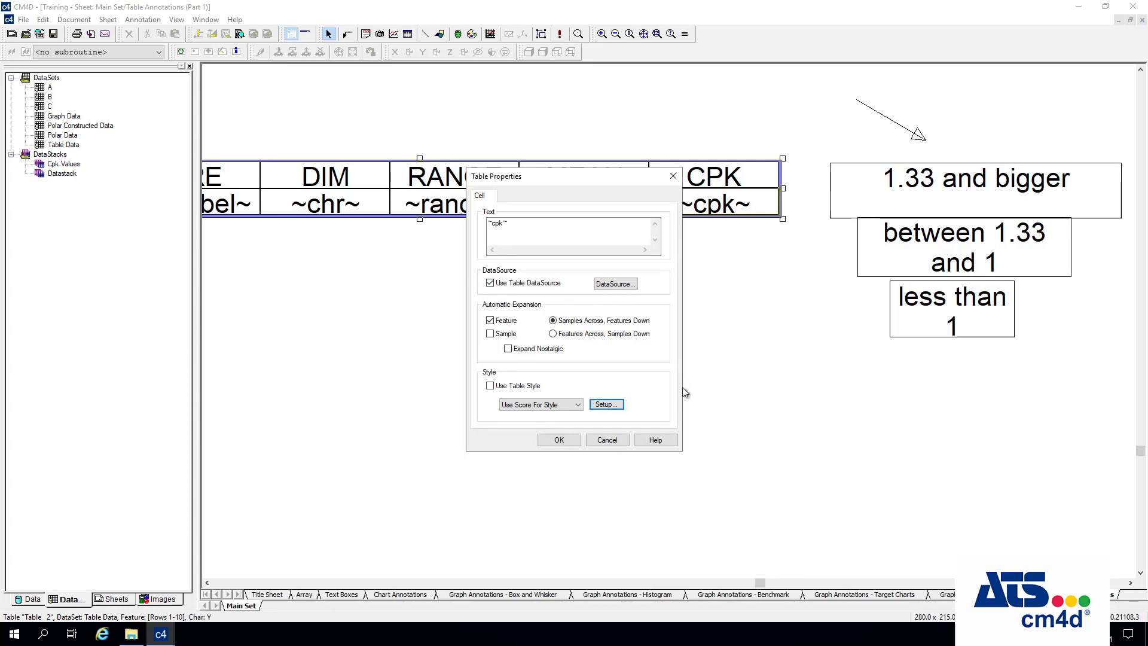
pyautogui.click(560, 439)
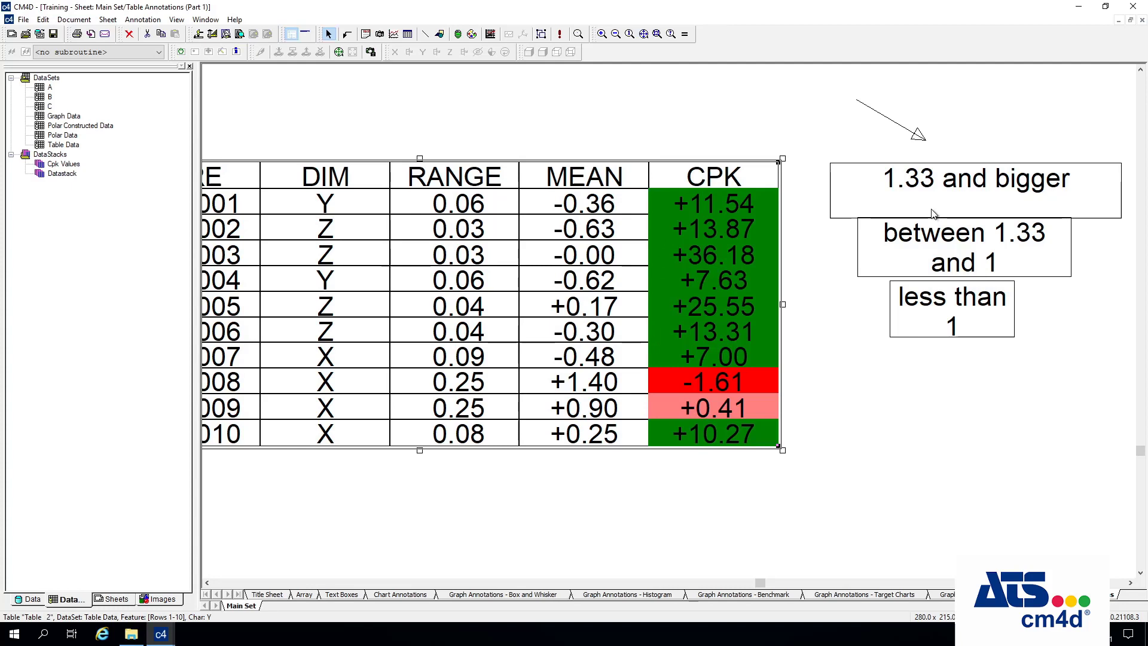
# Compare the three range text boxes beside the table with the colours of the values in the CPK column
pyautogui.click(959, 250)
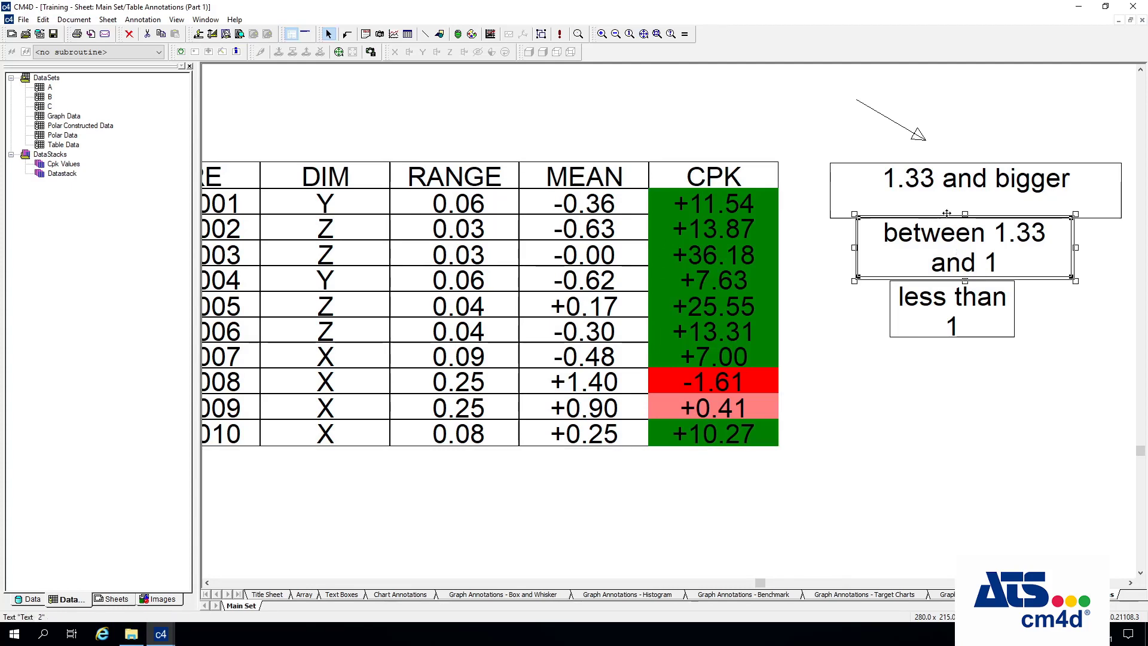
pyautogui.click(973, 330)
pyautogui.click(930, 216)
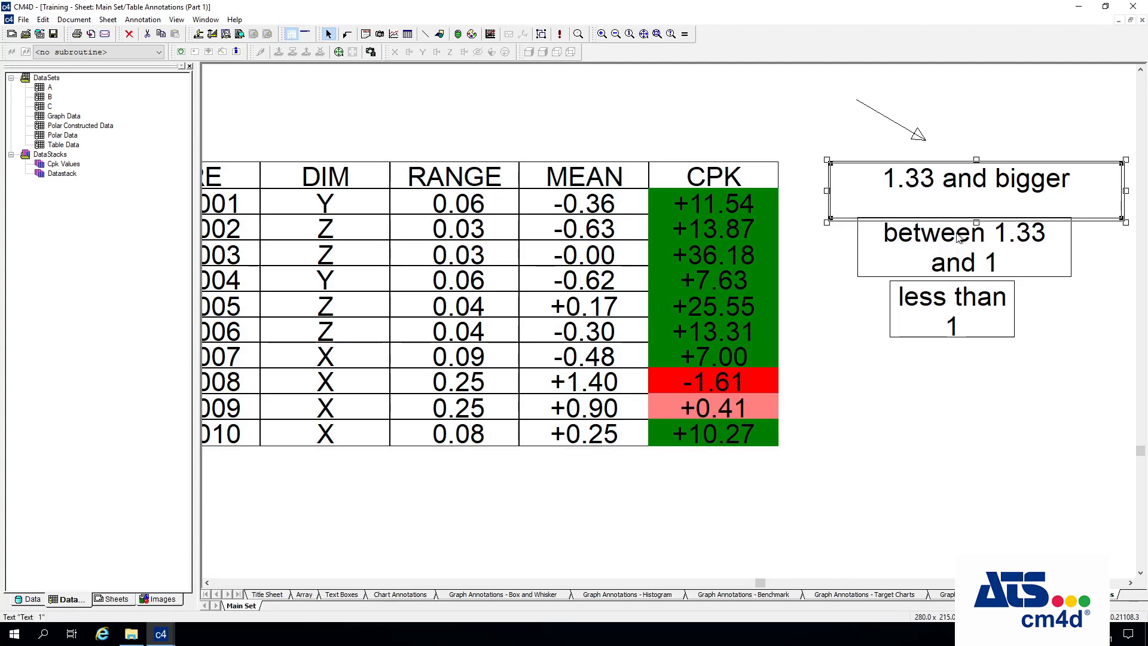
pyautogui.click(963, 263)
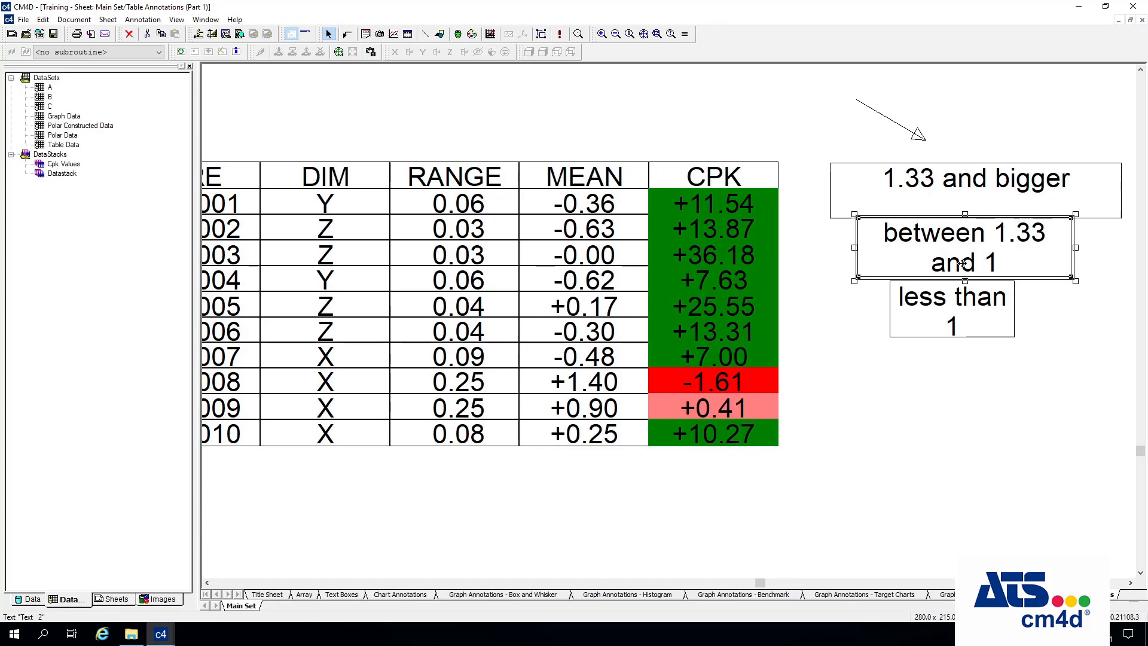
pyautogui.click(939, 201)
pyautogui.click(965, 263)
pyautogui.click(981, 312)
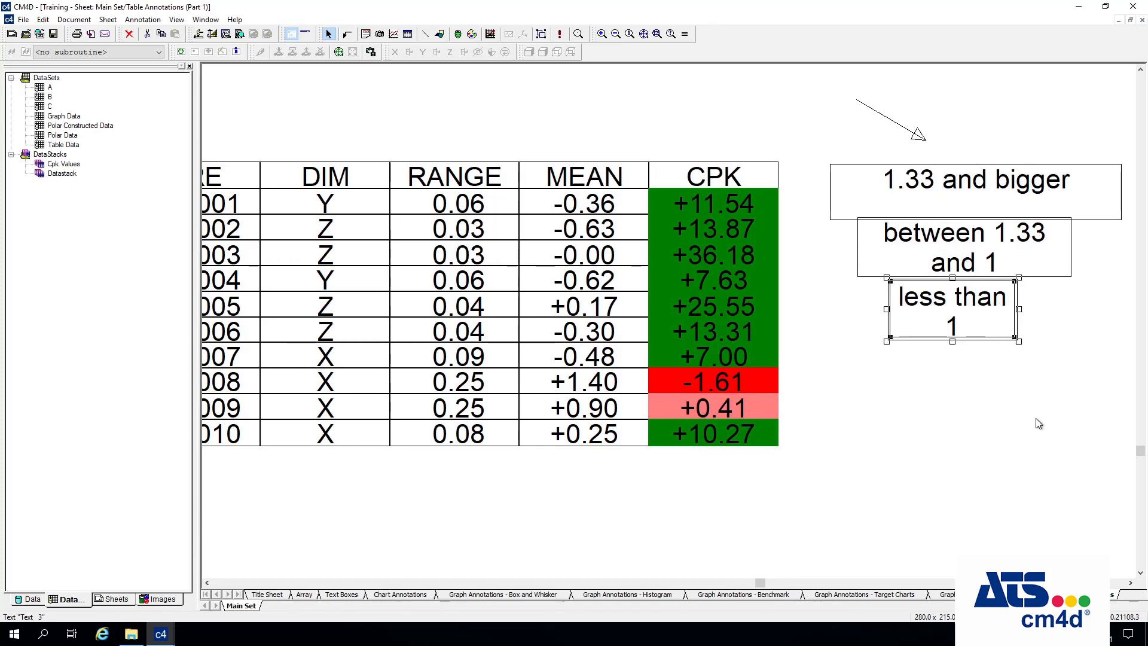
pyautogui.click(950, 262)
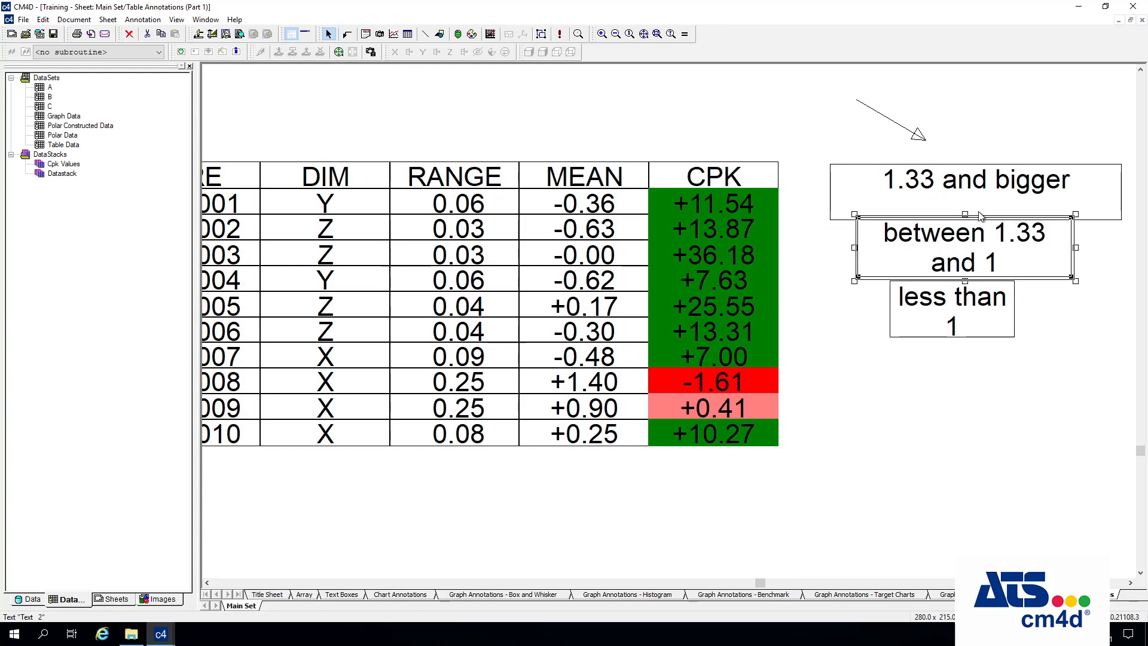
pyautogui.click(981, 205)
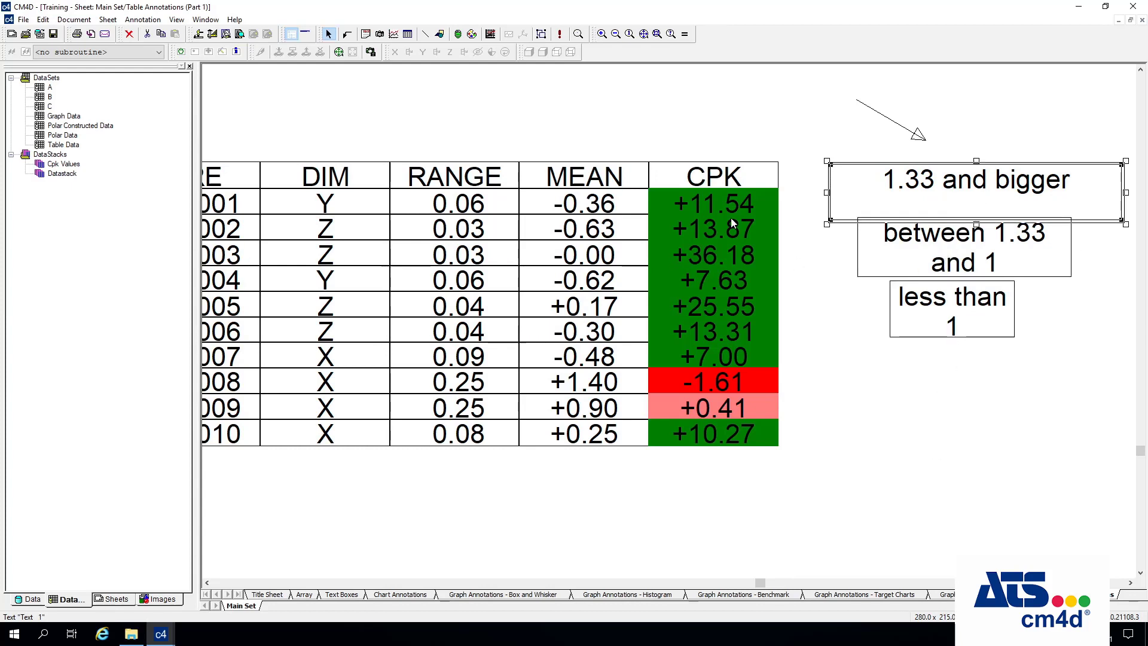
pyautogui.click(993, 251)
pyautogui.click(990, 325)
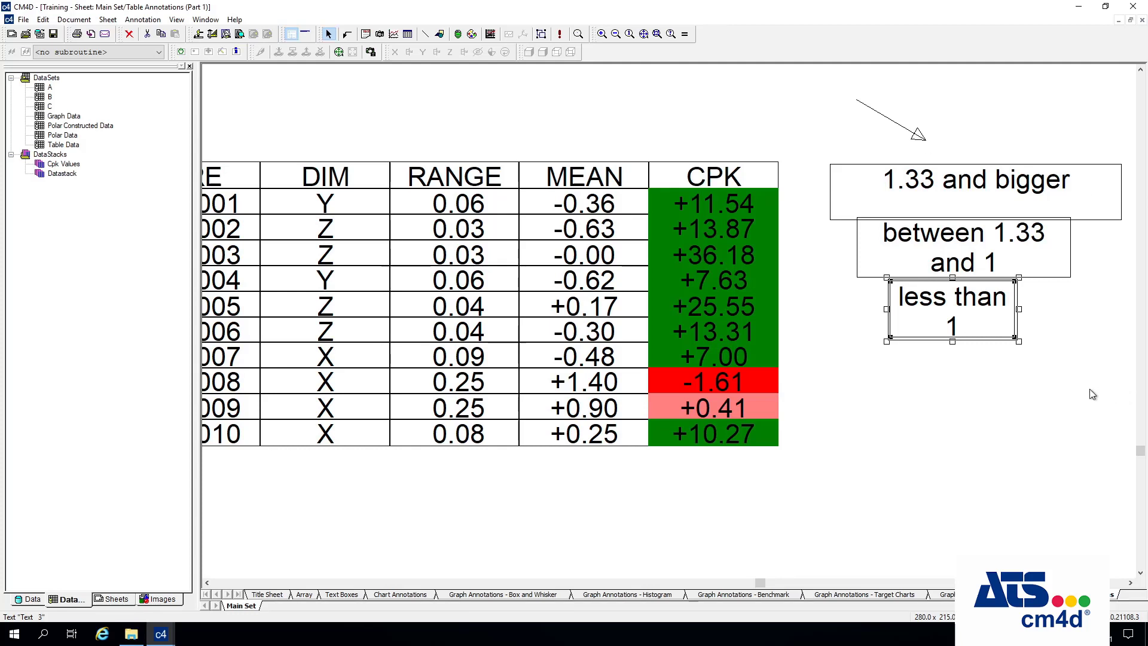
pyautogui.click(1002, 271)
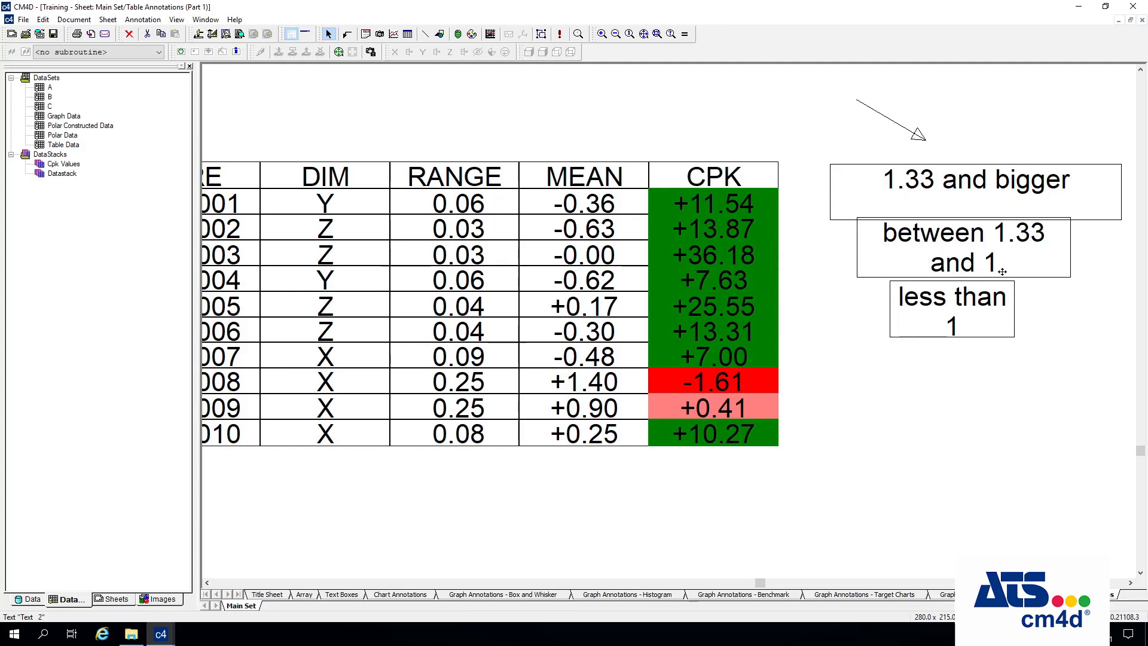
pyautogui.click(988, 318)
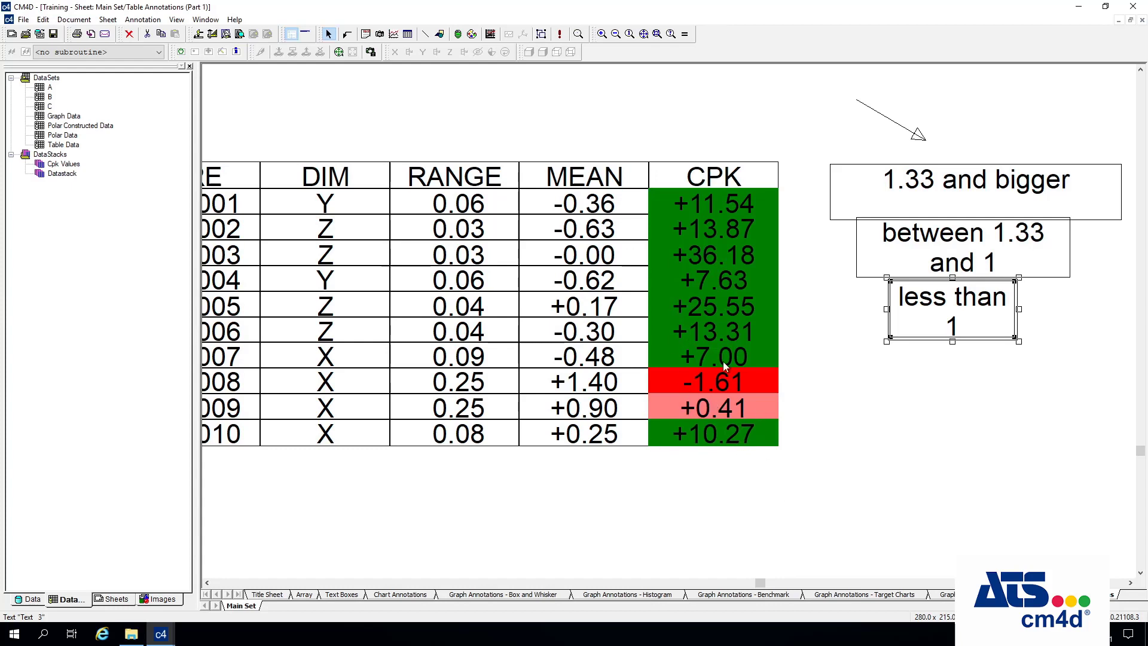
pyautogui.click(930, 517)
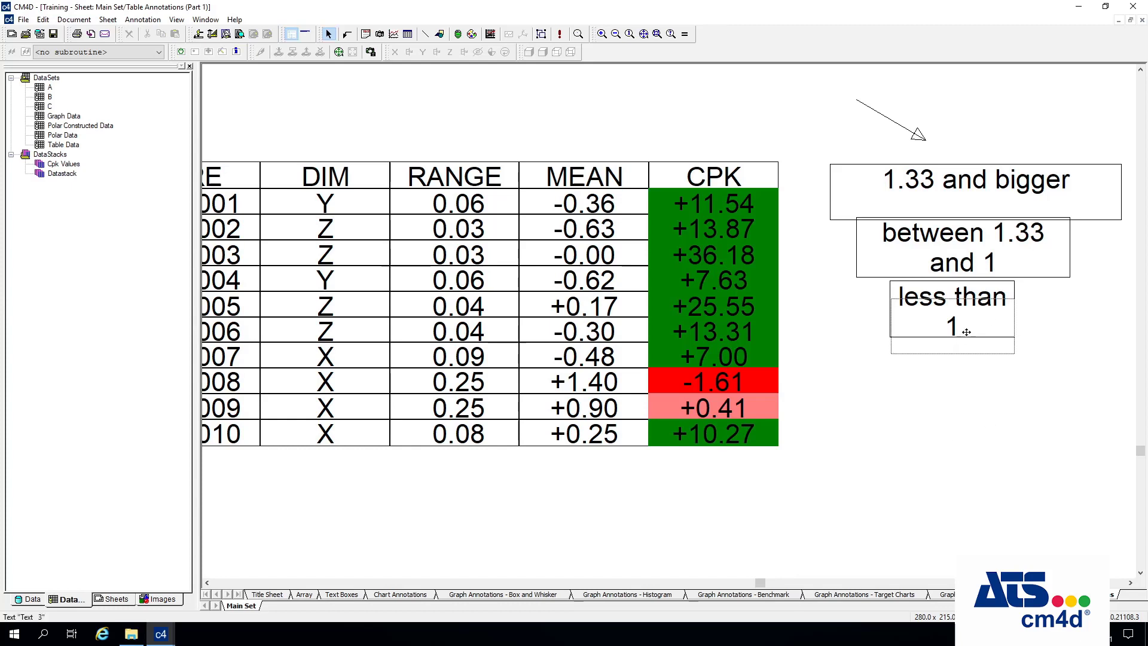
# Move the "between 1.33 and 1" and "less than 1" text boxes slightly down so the three range boxes no longer overlap
pyautogui.moveTo(961, 326); pyautogui.dragTo(961, 342)
pyautogui.click(990, 262)
pyautogui.moveTo(990, 261); pyautogui.dragTo(987, 269)
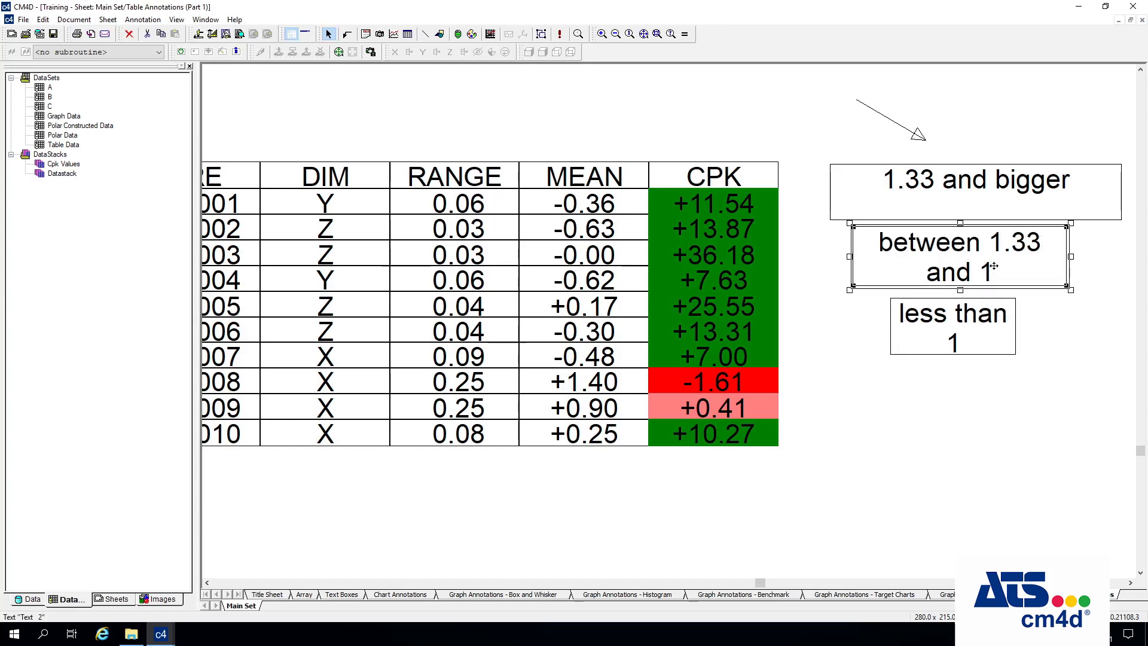
pyautogui.click(977, 319)
pyautogui.moveTo(977, 319); pyautogui.dragTo(981, 312)
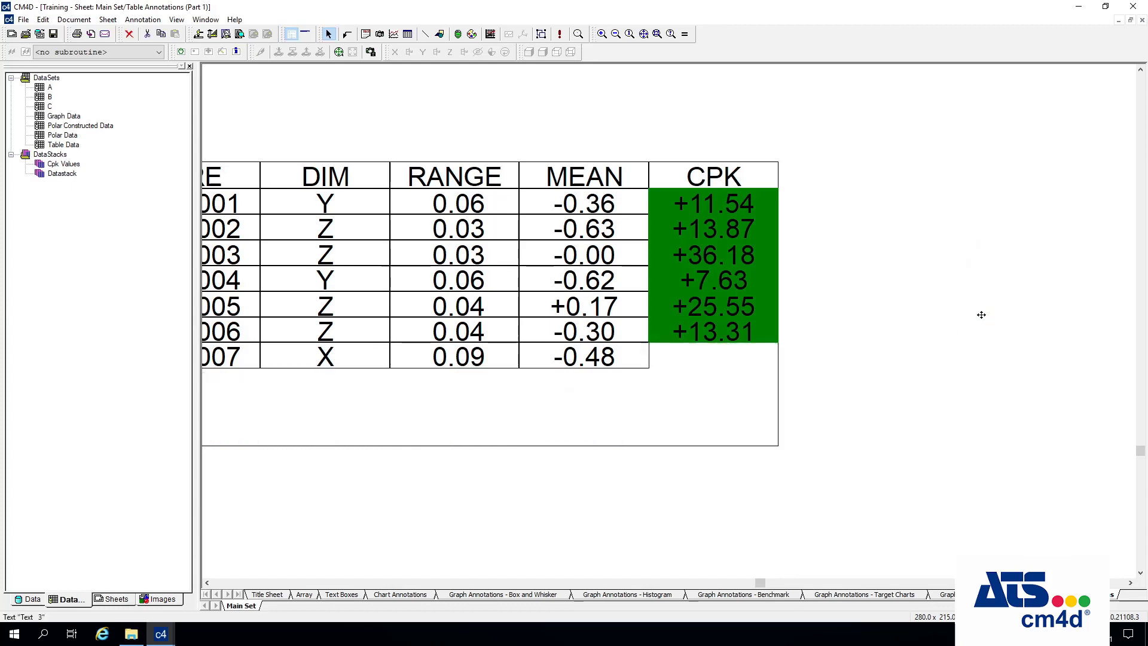
pyautogui.click(986, 431)
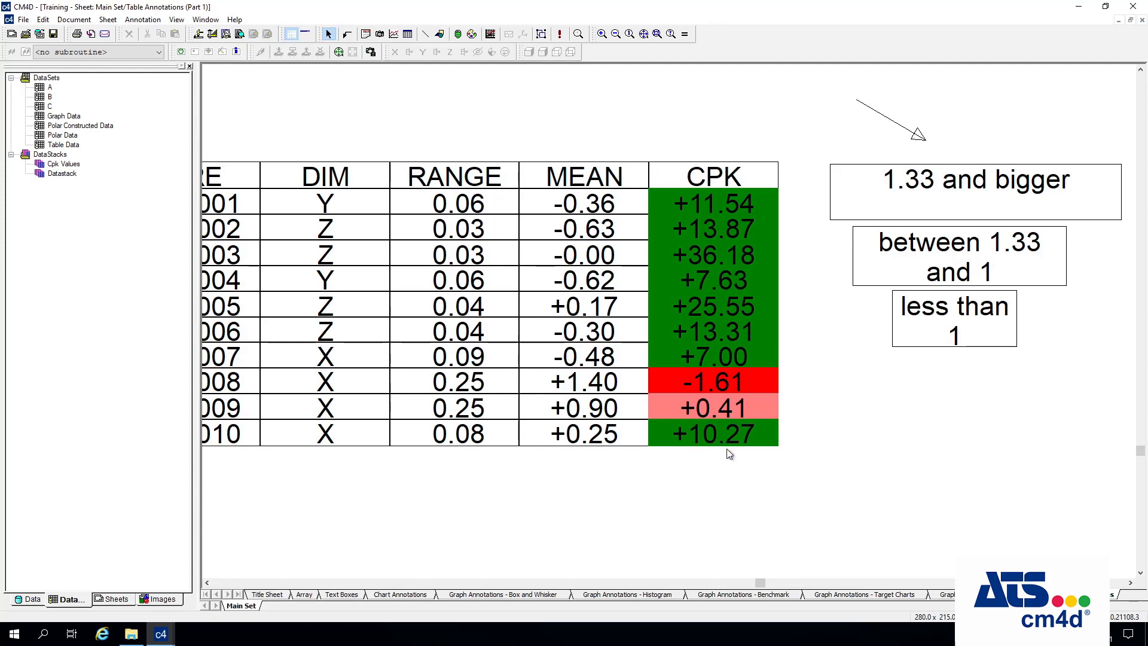
pyautogui.rightClick(711, 198)
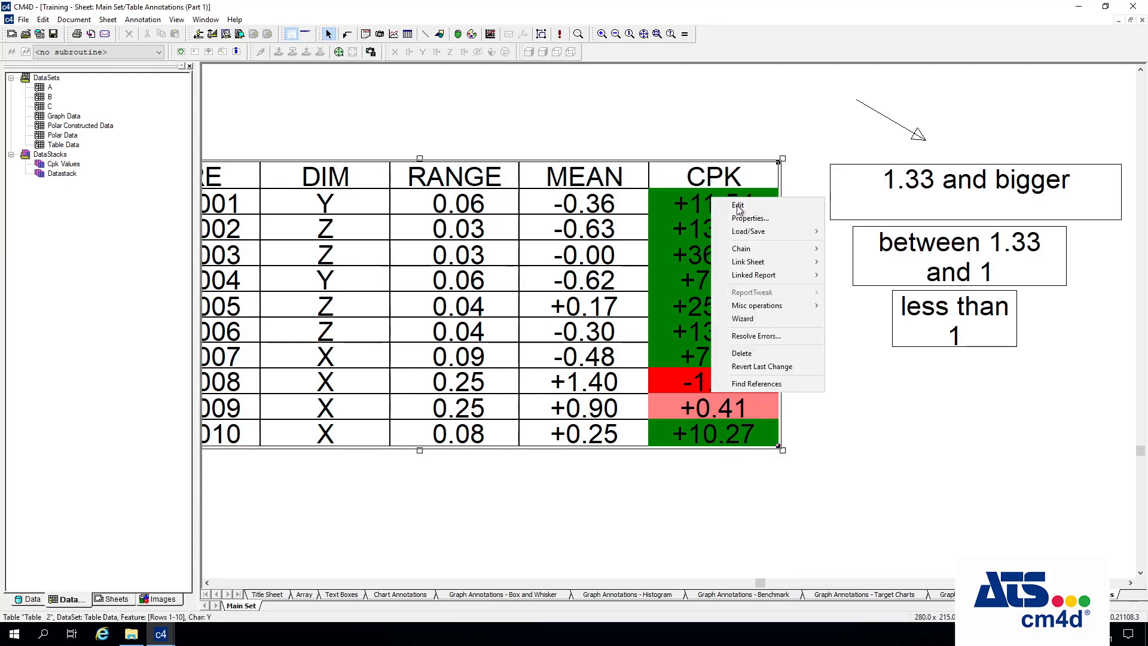
pyautogui.click(760, 459)
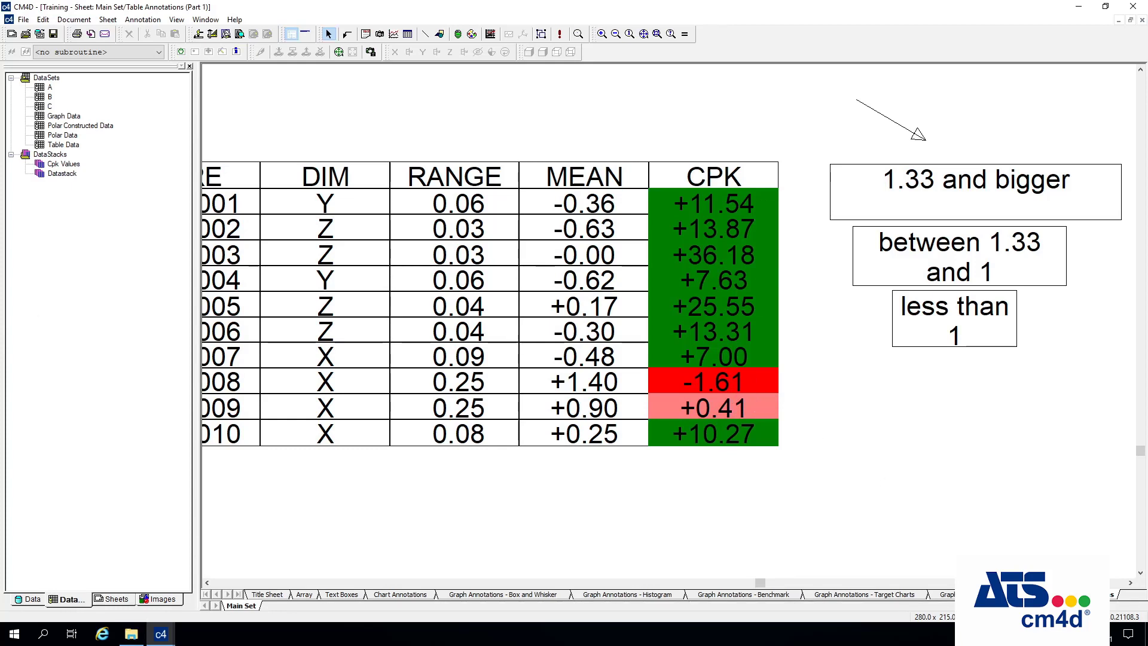
pyautogui.scroll(1, 668, 321)
pyautogui.rightClick(517, 211)
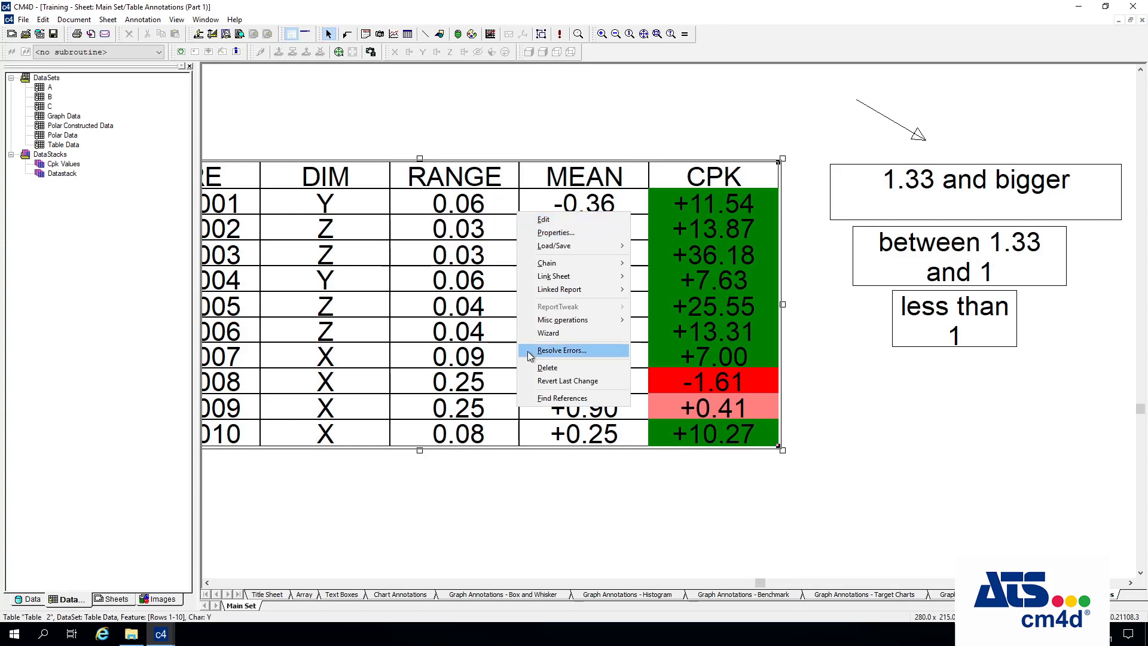
# Put the table into edit mode, examine the style options in the ~cpk~ cell's properties, and cancel without changes
pyautogui.rightClick(697, 225)
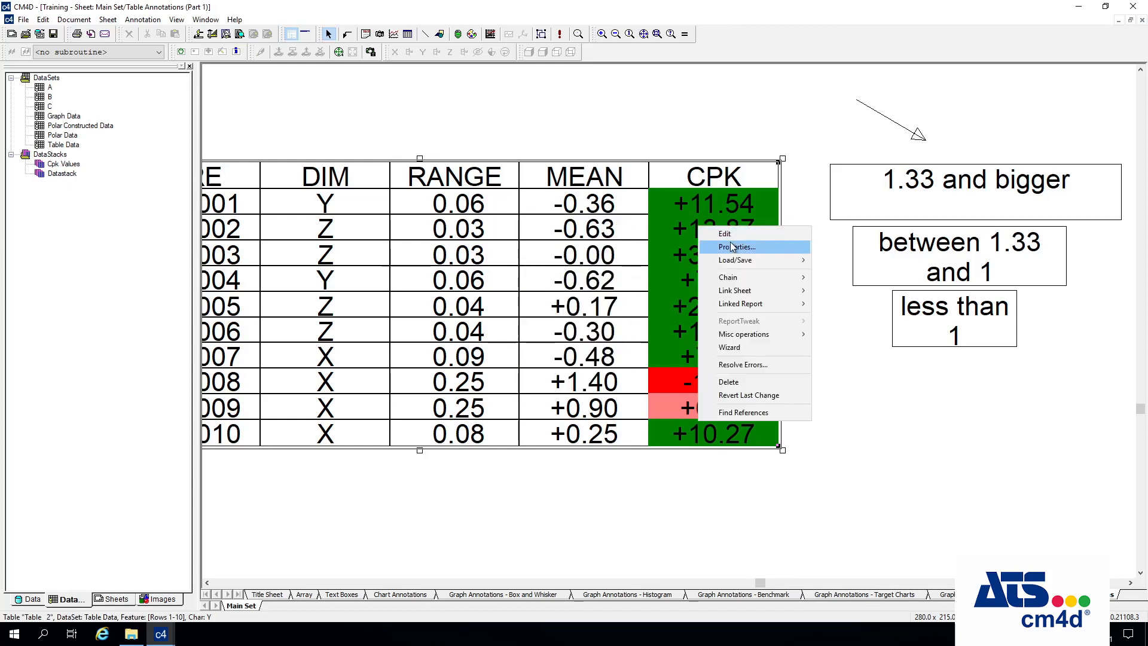
pyautogui.click(720, 233)
pyautogui.click(685, 202)
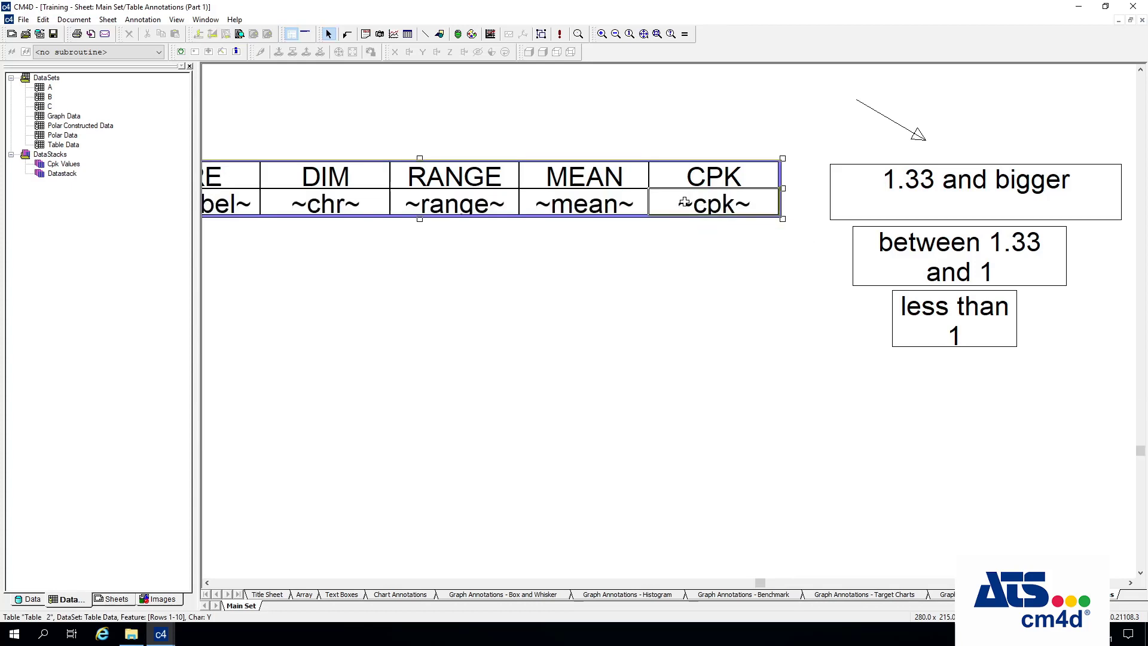
pyautogui.rightClick(684, 202)
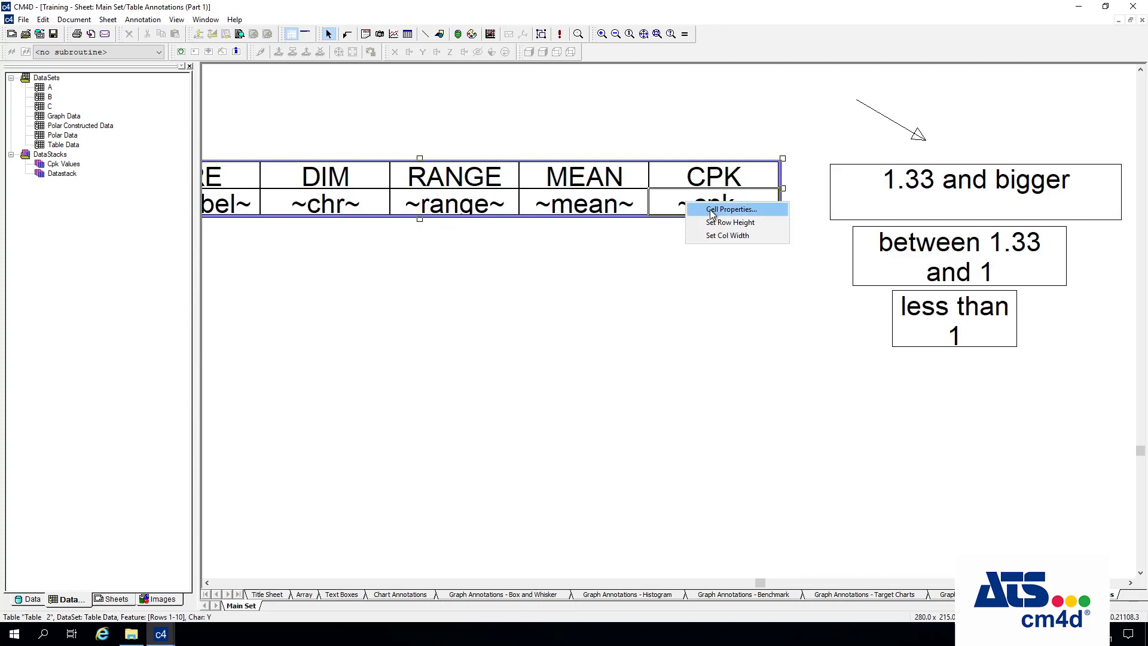
pyautogui.click(712, 211)
pyautogui.click(569, 406)
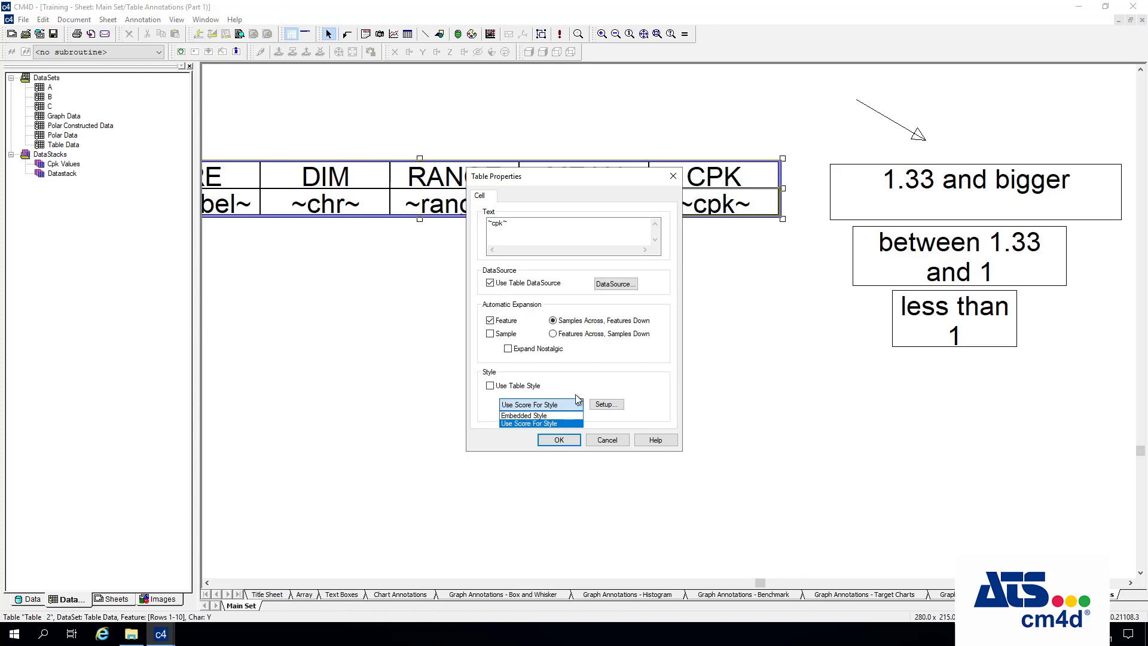
pyautogui.click(598, 354)
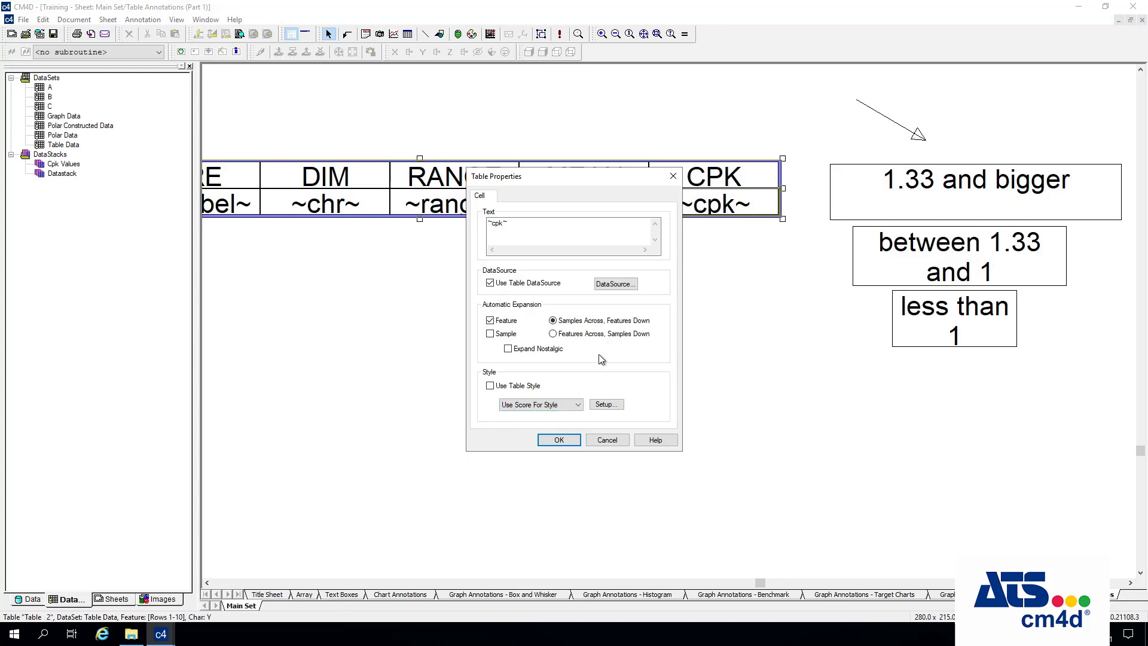
pyautogui.click(615, 443)
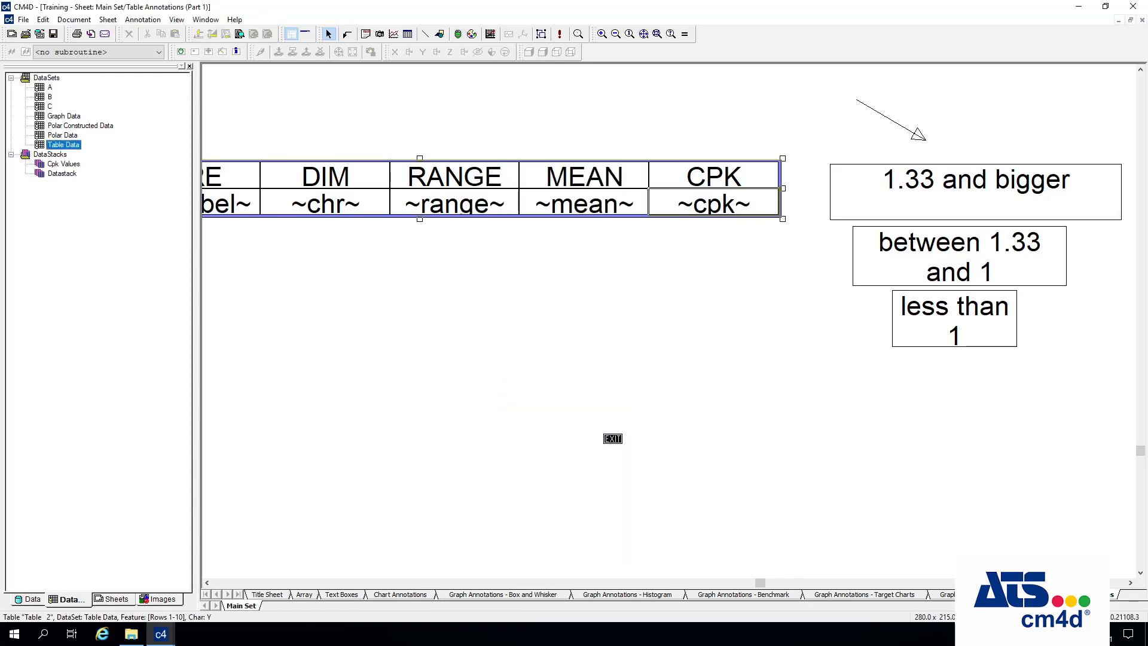
# Leave table editing, examine the style options in the properties of the "1.33 and bigger" text box, and cancel without changes
pyautogui.click(938, 200)
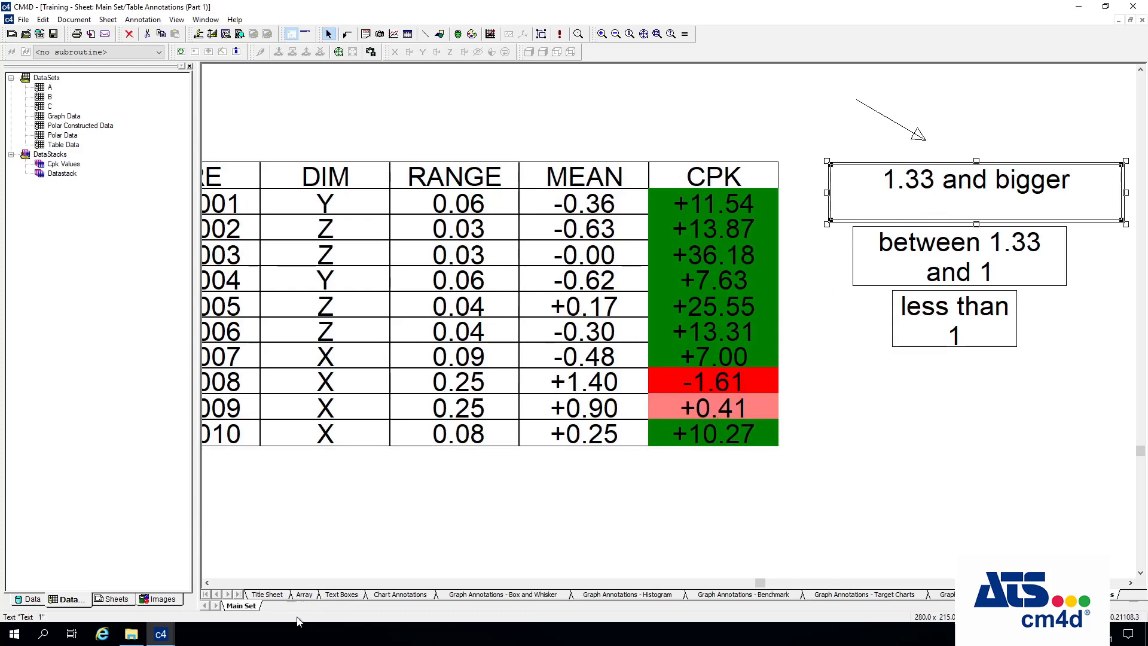
pyautogui.rightClick(908, 193)
pyautogui.click(935, 233)
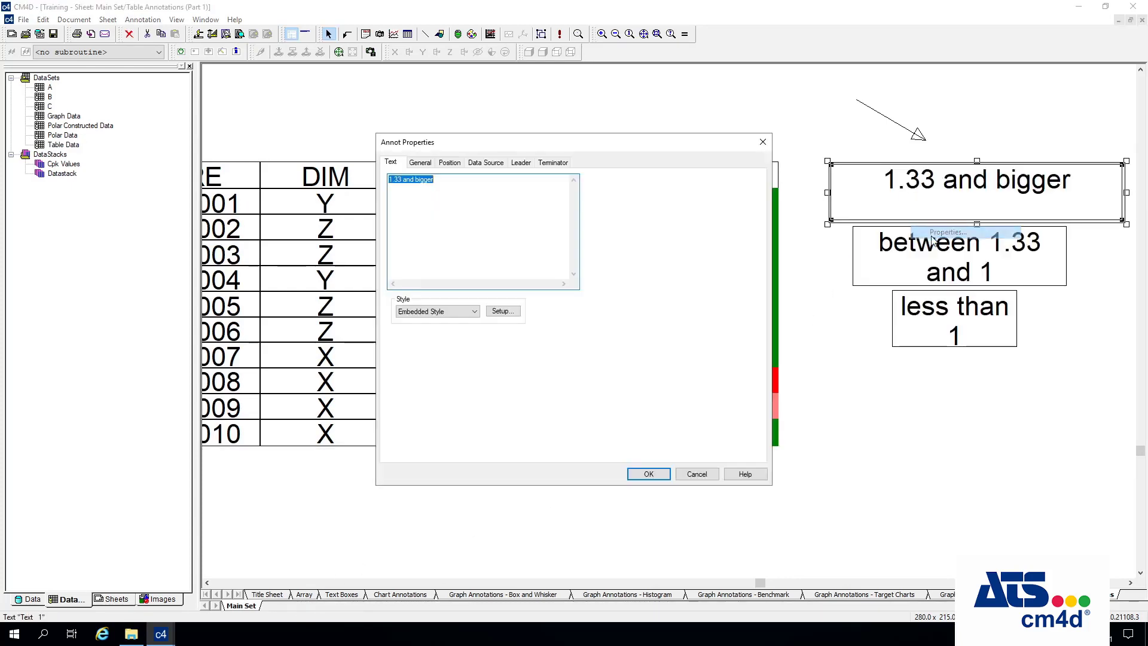
pyautogui.click(442, 312)
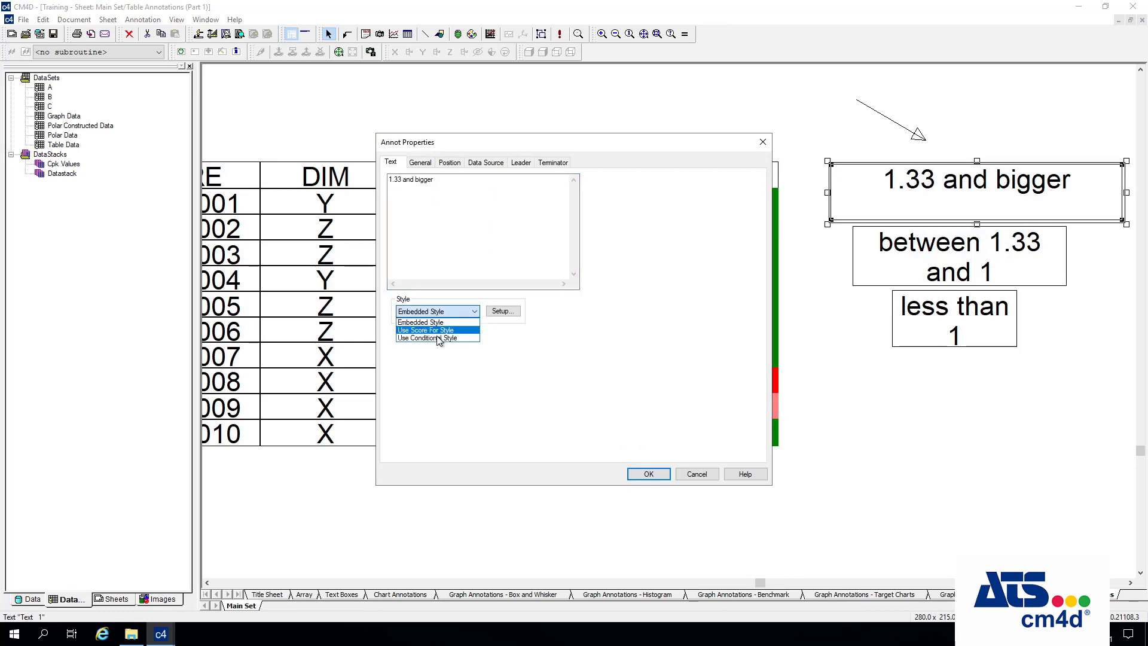
pyautogui.click(706, 474)
pyautogui.click(707, 475)
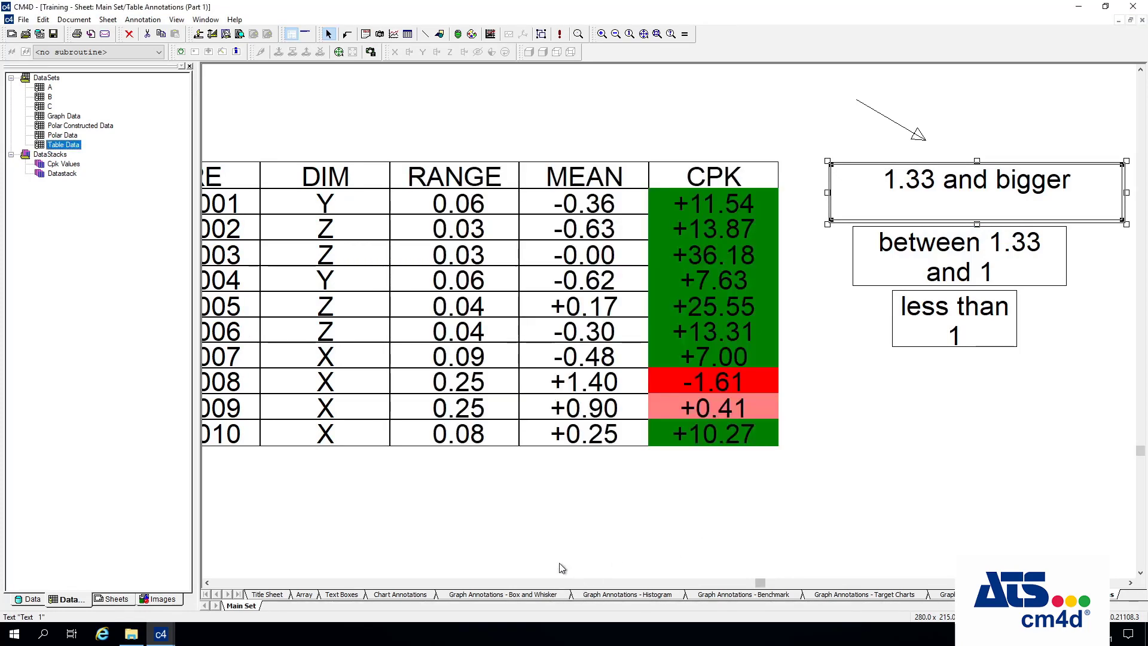
# Examine the conditionals of Custom Style in the document styles, and close the style and document properties without changes
pyautogui.click(74, 20)
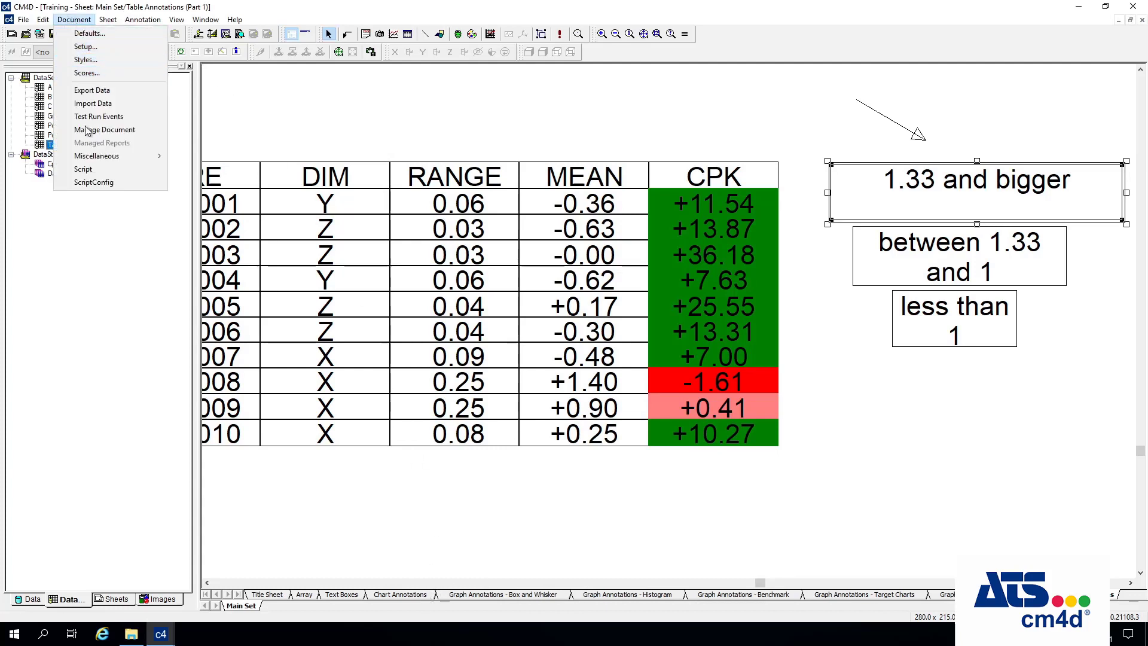
pyautogui.click(84, 60)
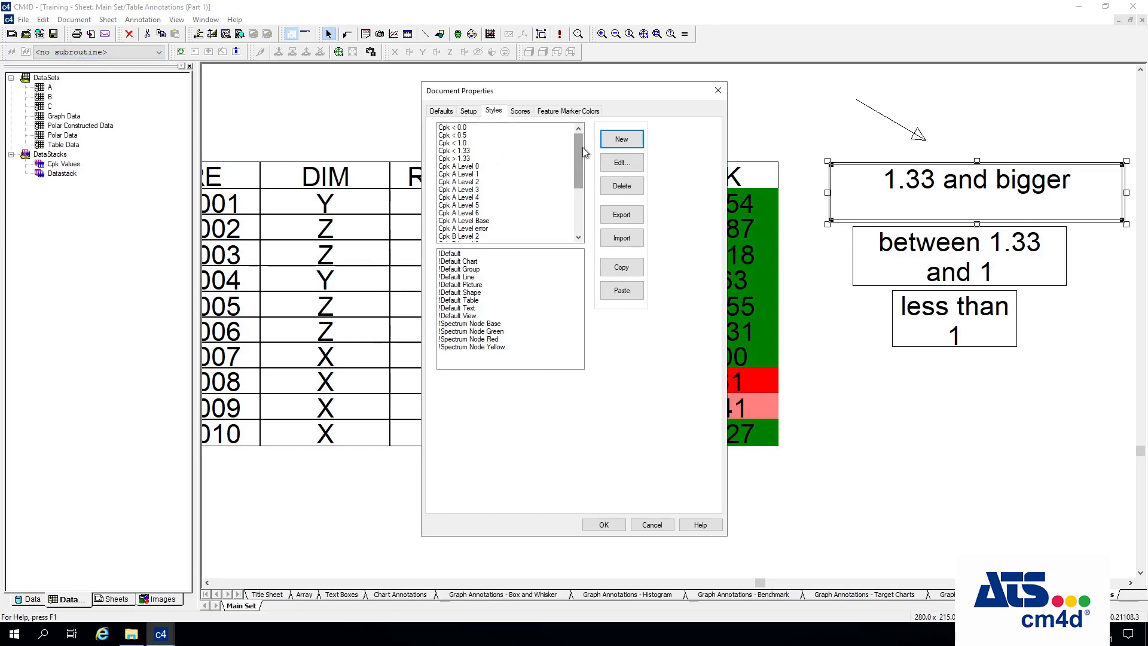
pyautogui.moveTo(582, 147); pyautogui.dragTo(595, 222)
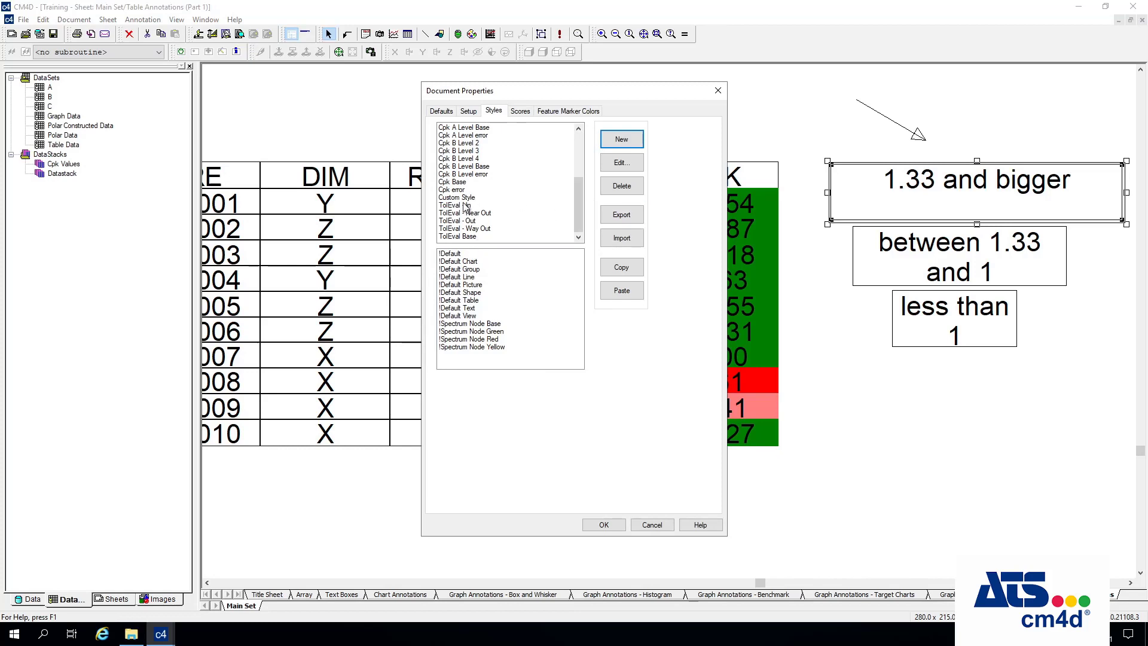
pyautogui.click(468, 197)
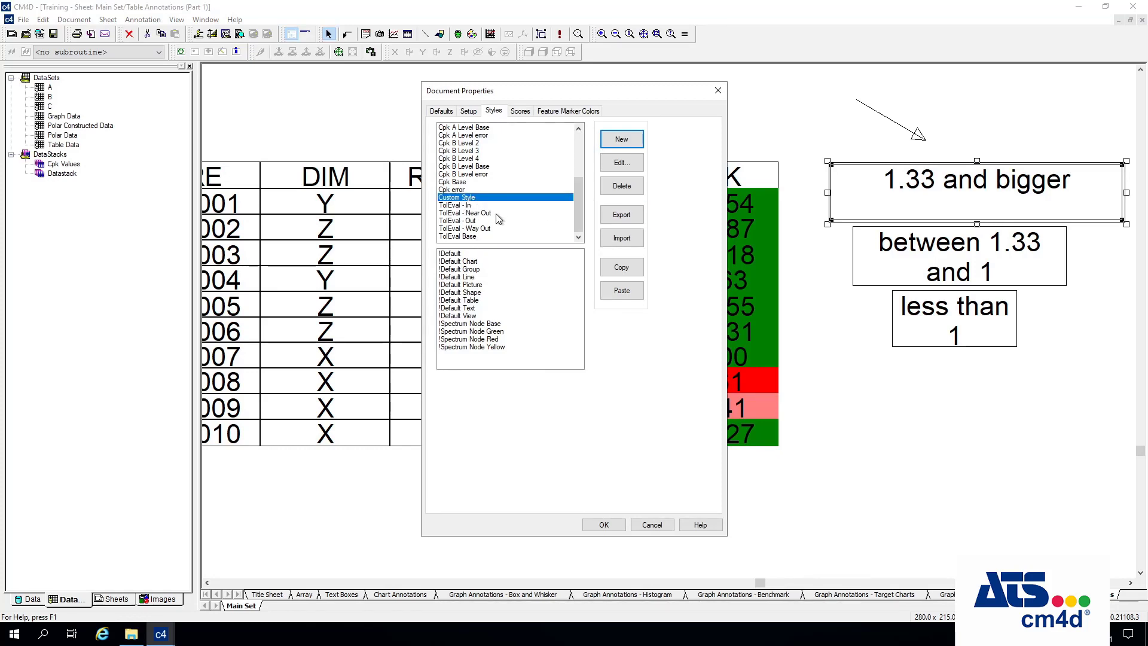
pyautogui.click(619, 163)
pyautogui.click(608, 190)
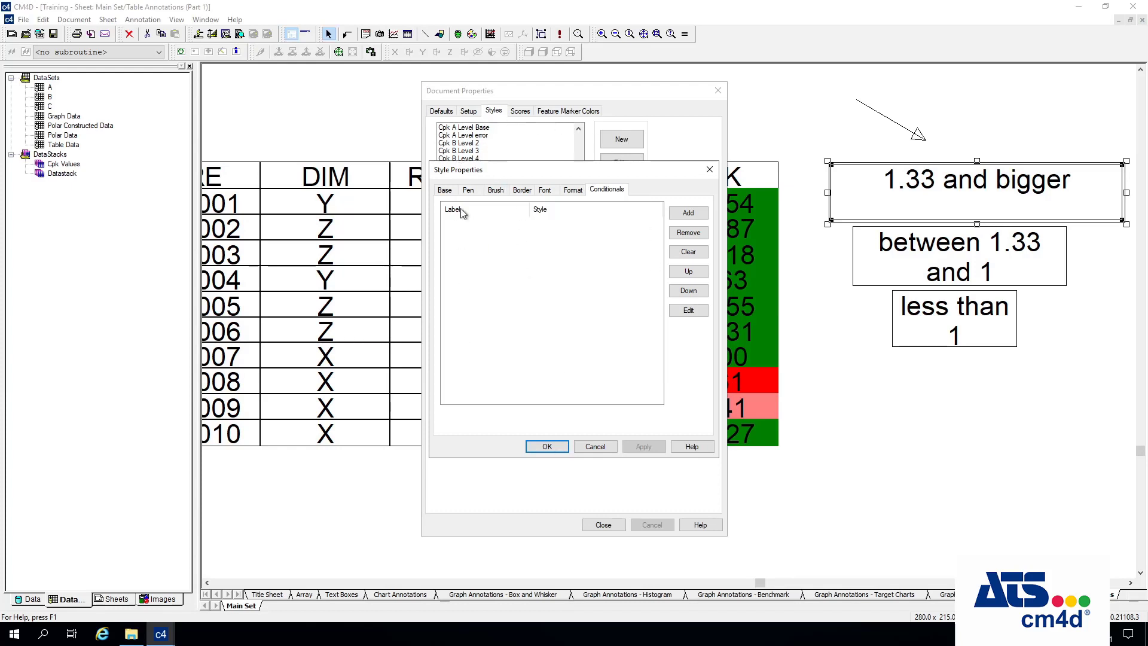
pyautogui.click(584, 449)
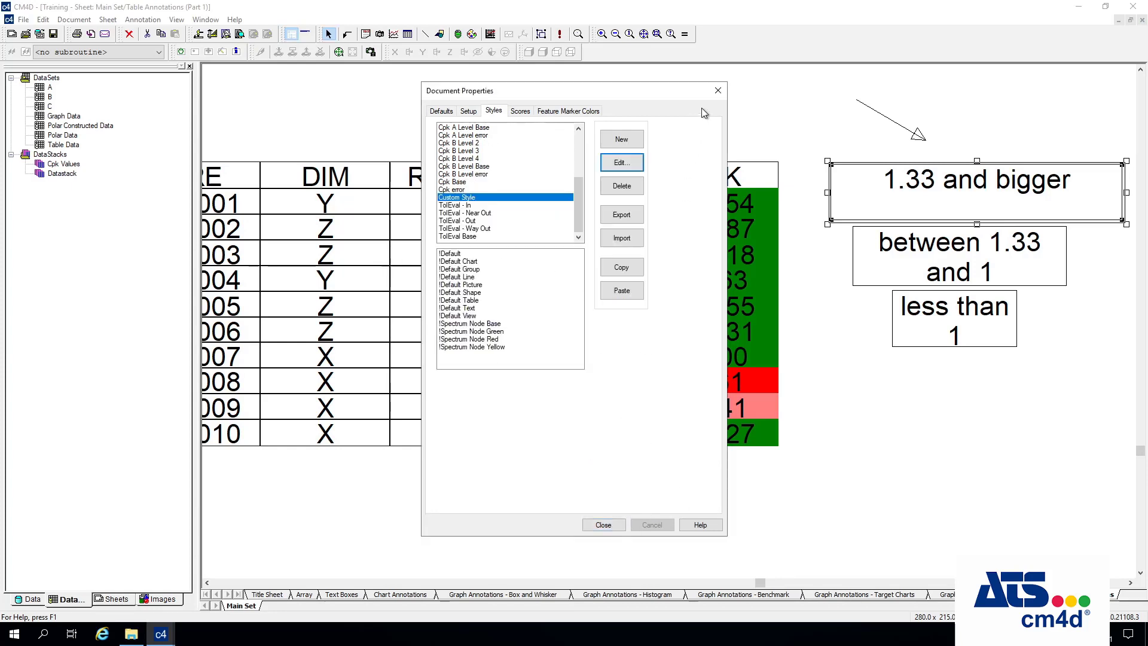
pyautogui.click(718, 90)
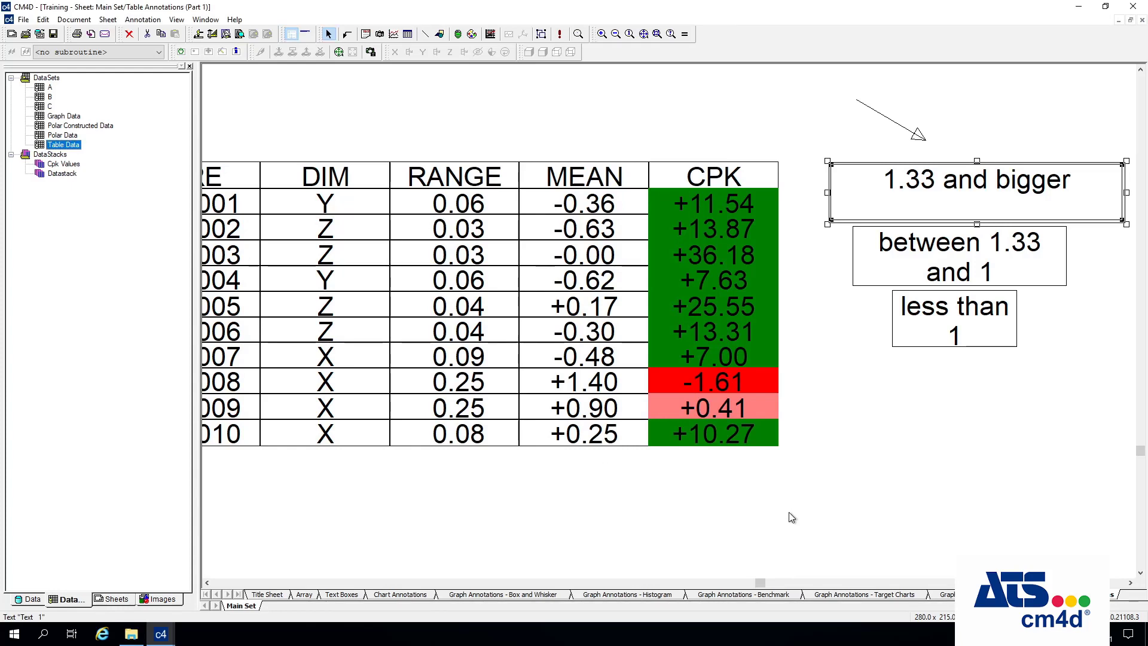
# Switch to the Text Boxes sheet and, after checking several mean callouts around the part, select the E5218M0007 text box
pyautogui.click(346, 594)
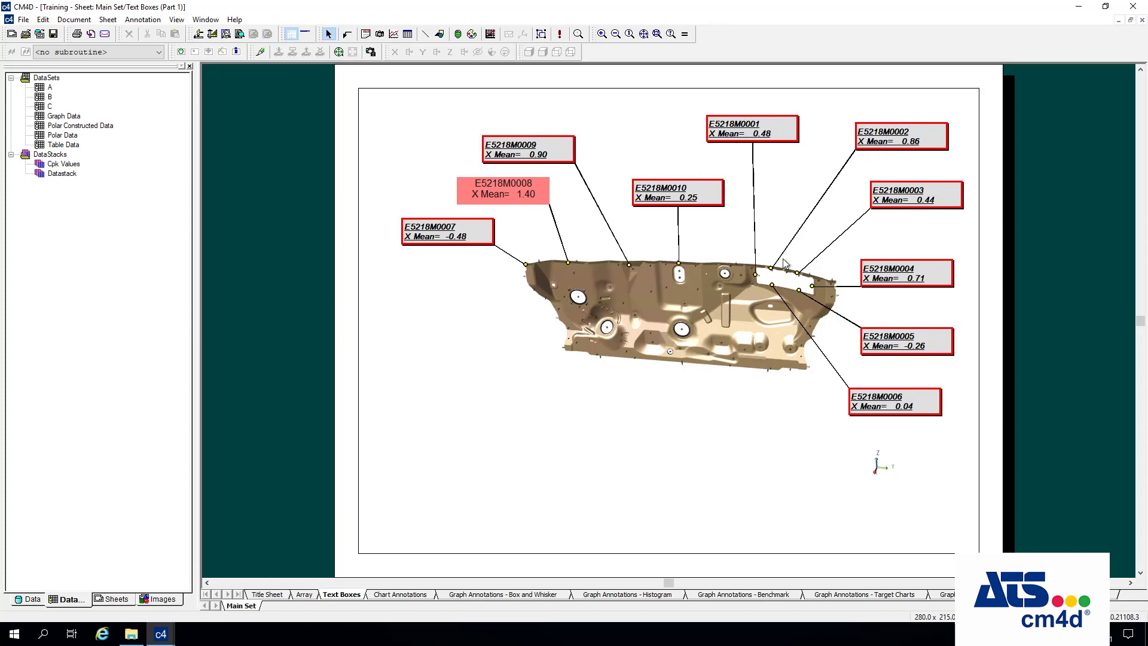
pyautogui.click(919, 409)
pyautogui.click(919, 347)
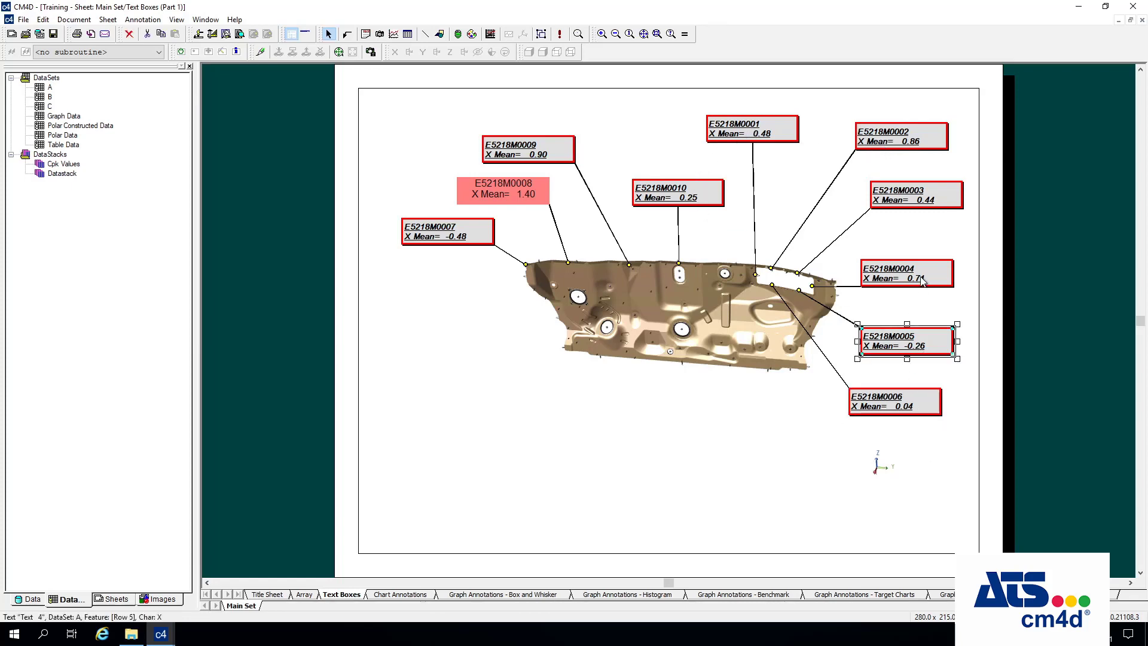
pyautogui.click(924, 280)
pyautogui.click(926, 144)
pyautogui.click(739, 132)
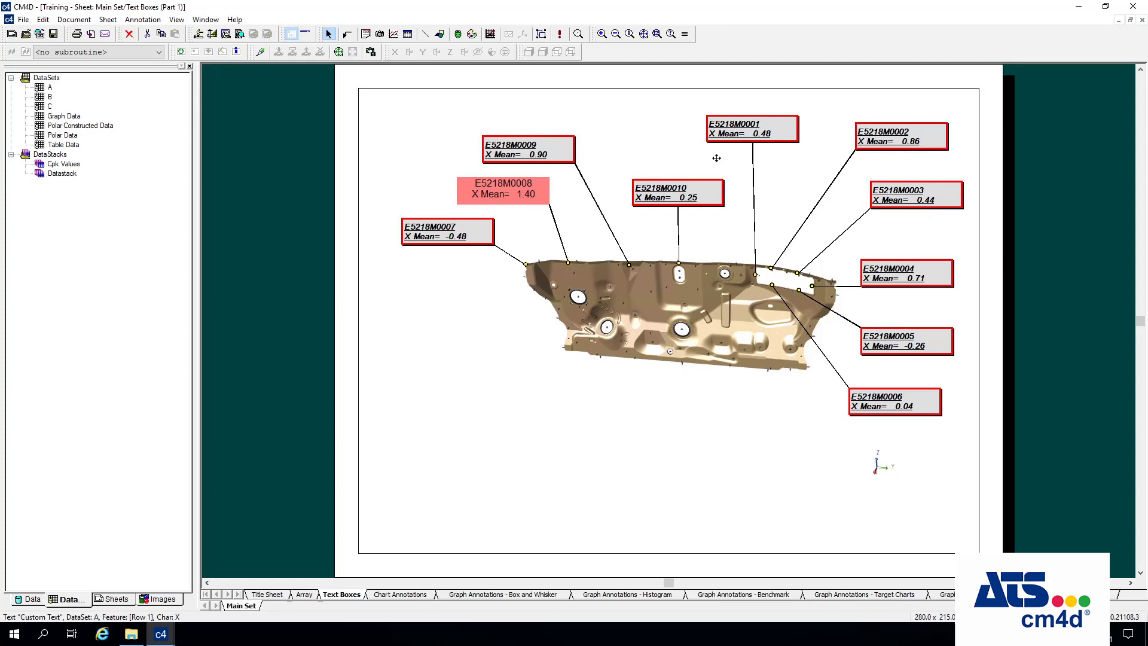
pyautogui.click(693, 207)
pyautogui.click(454, 234)
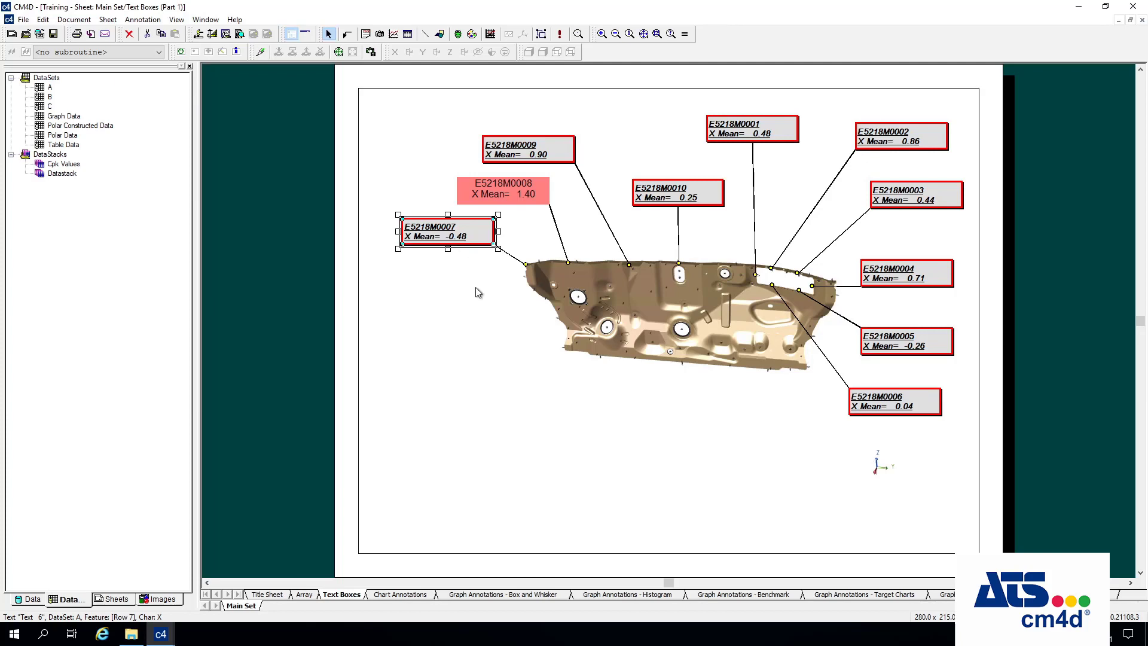
# Add a new style to the document styles, with the properties dialog moved clear of the callouts
pyautogui.click(73, 20)
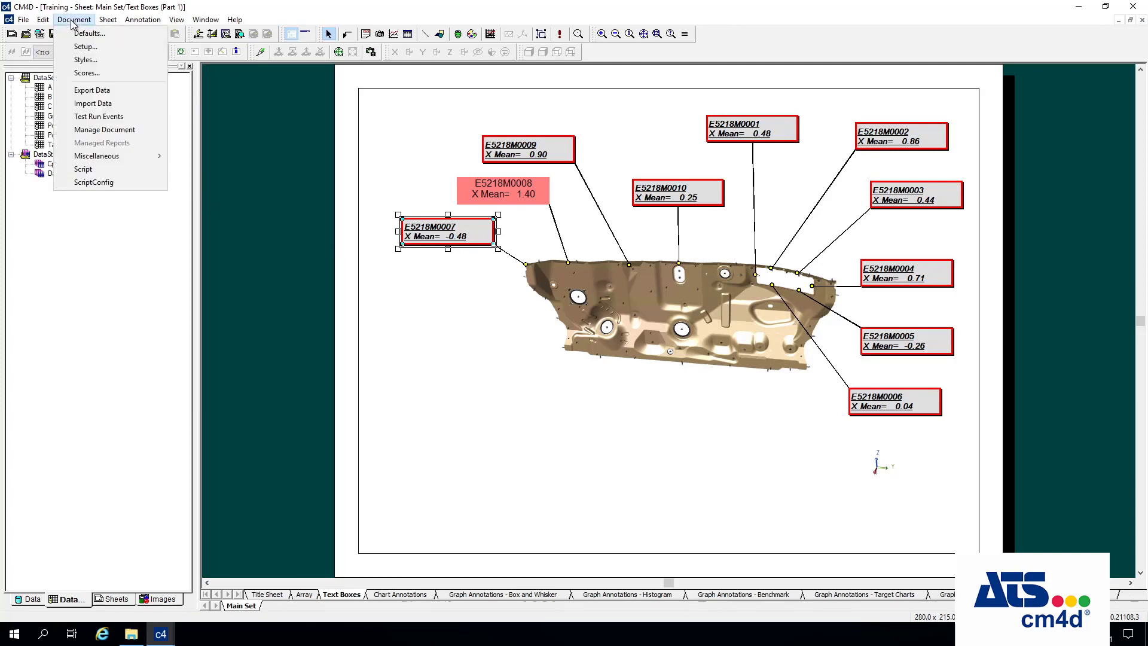
pyautogui.click(87, 60)
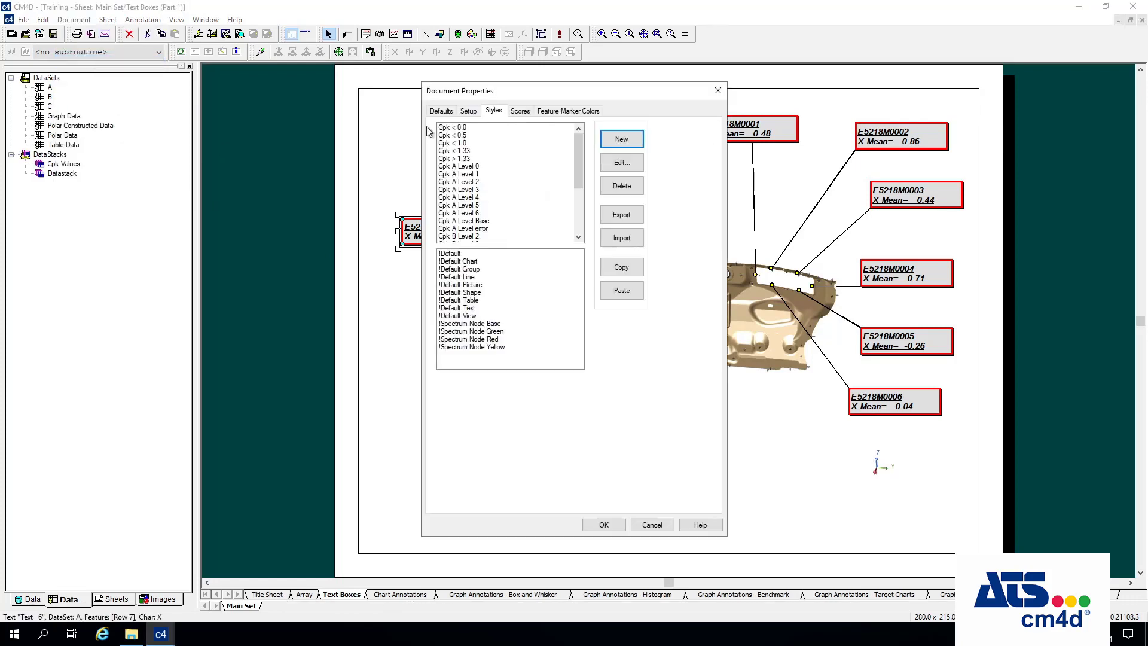
pyautogui.moveTo(504, 90); pyautogui.dragTo(236, 101)
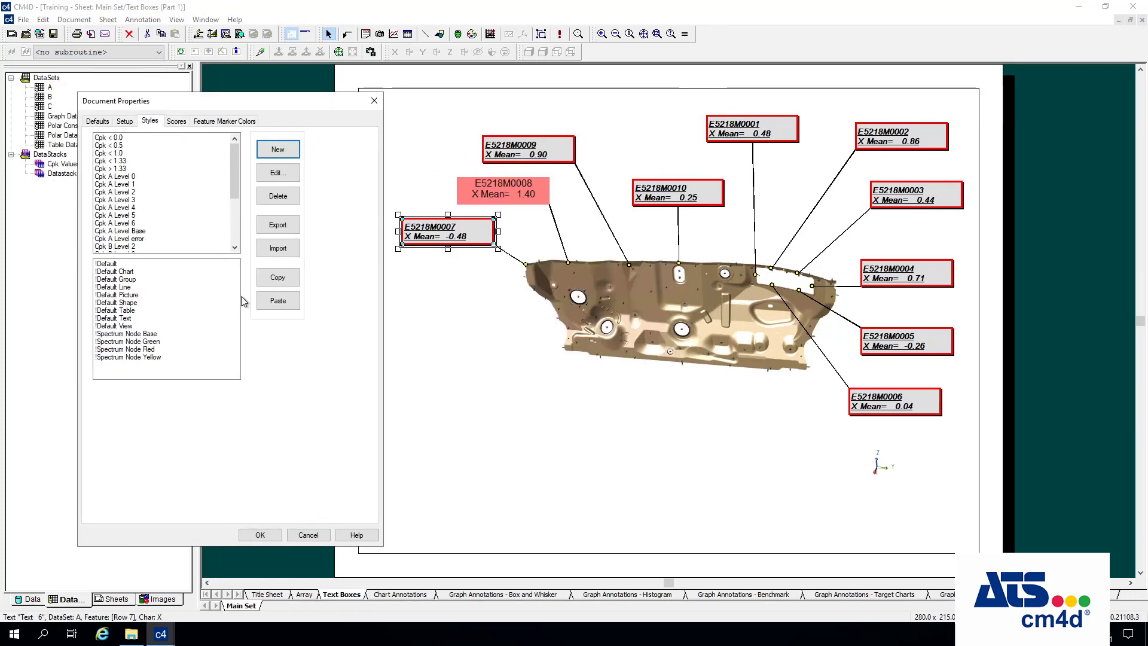
pyautogui.click(290, 158)
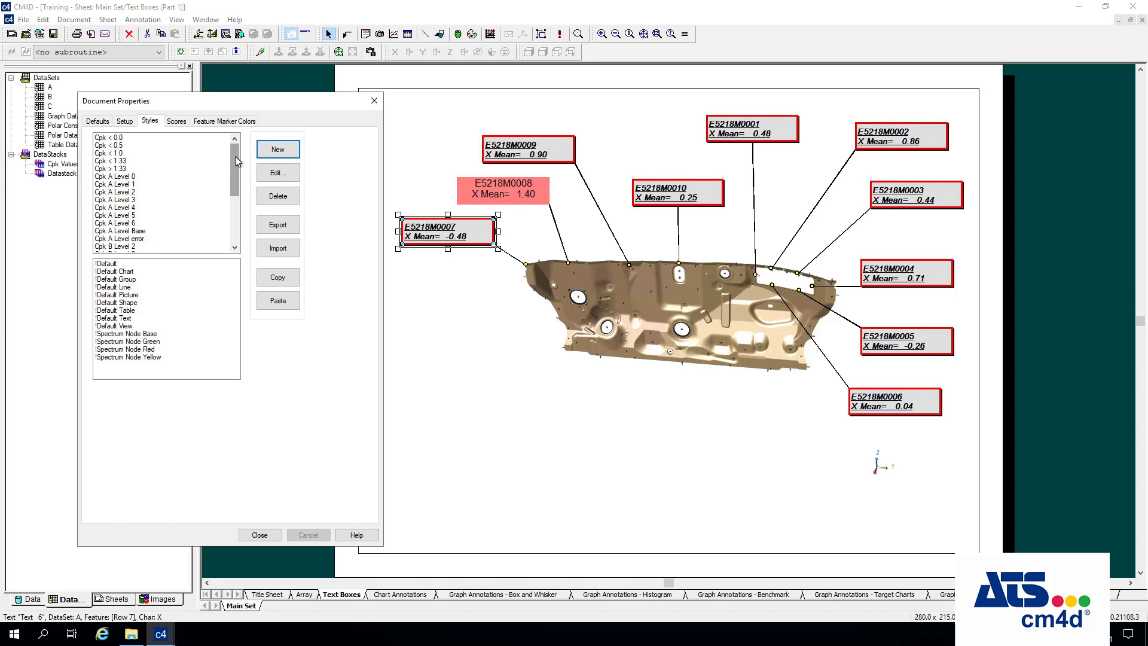
# Label the new style Average Conditional and set !Default as its base style
pyautogui.moveTo(235, 156); pyautogui.dragTo(249, 224)
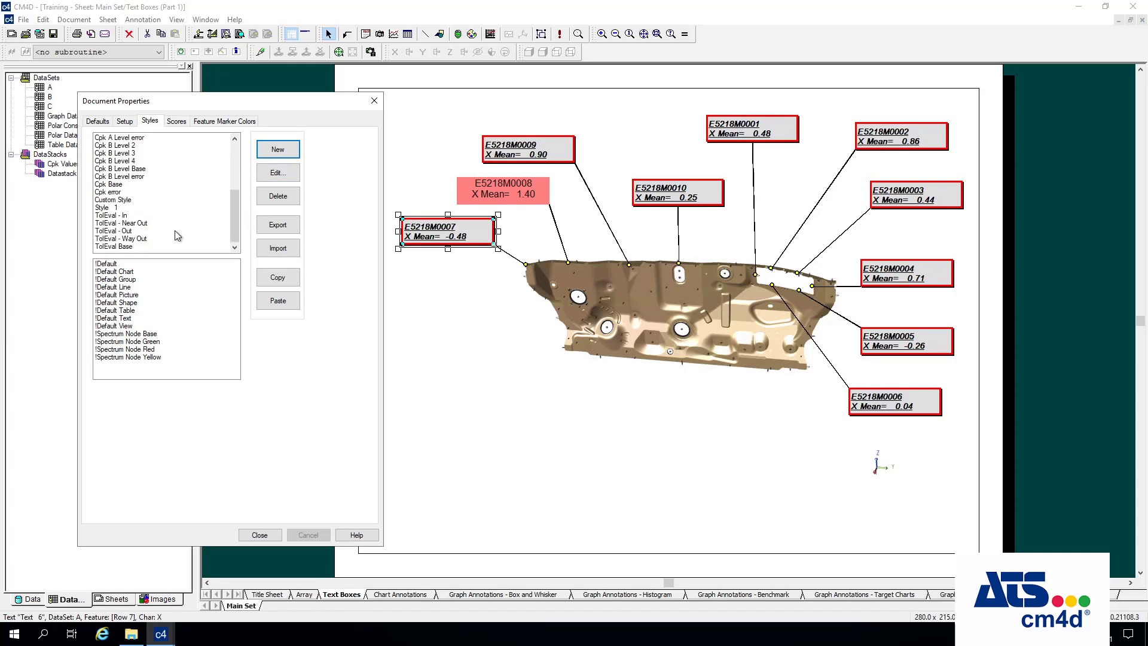
pyautogui.click(118, 207)
pyautogui.click(276, 174)
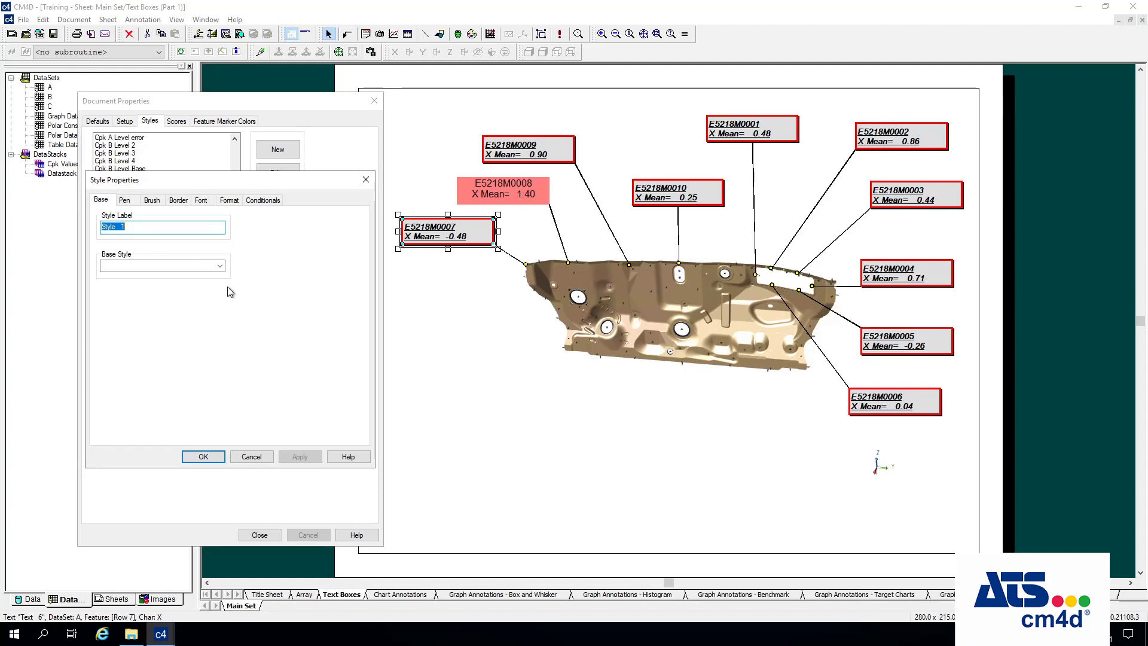
pyautogui.write('Ava')
pyautogui.write('v')
pyautogui.write('erage Conditional')
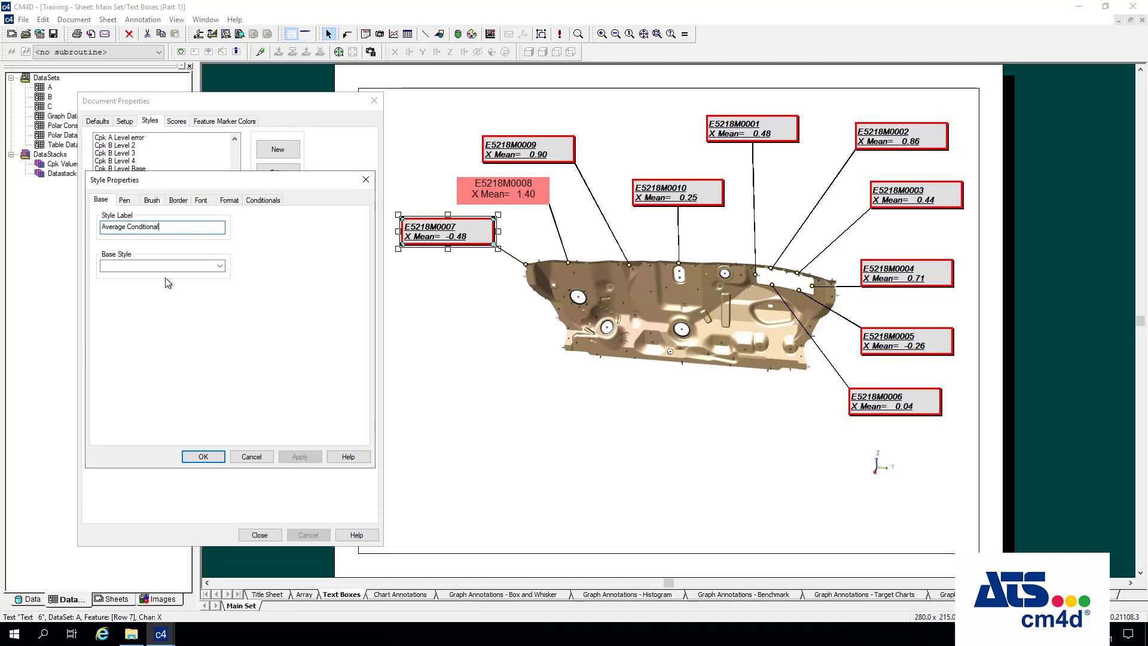
pyautogui.click(219, 270)
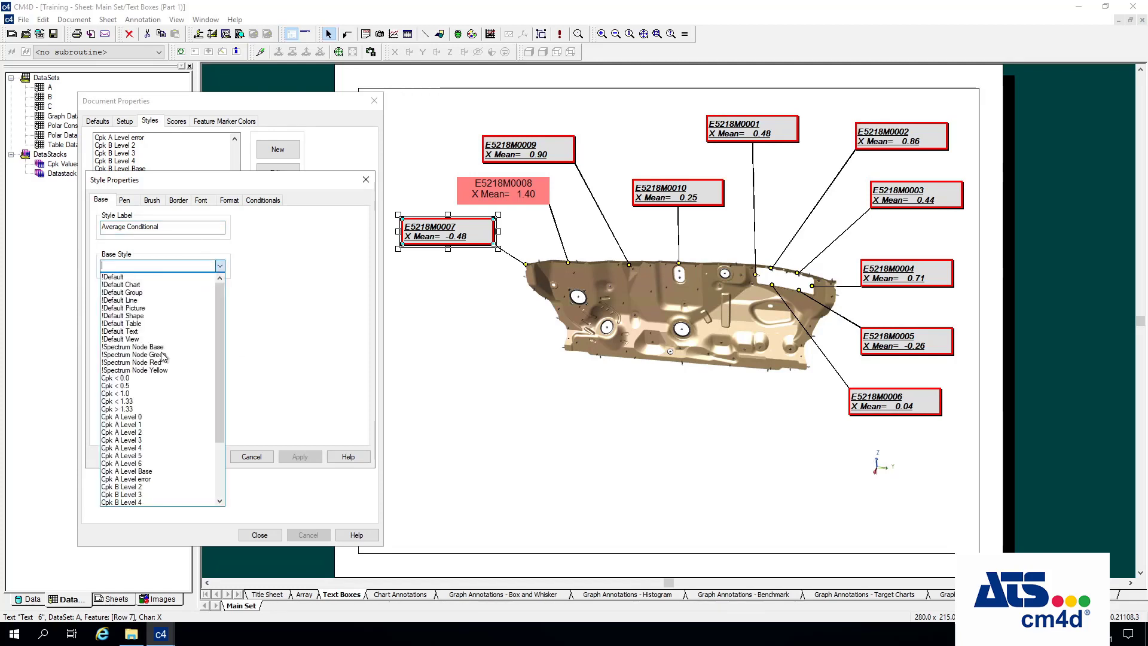
pyautogui.click(125, 277)
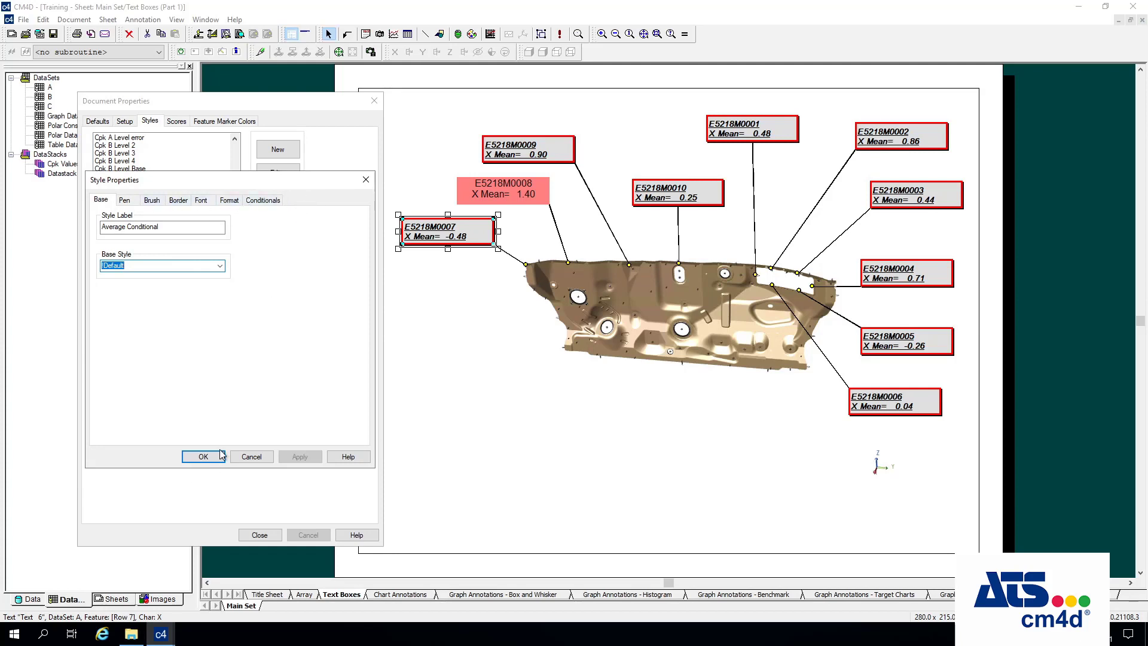
# Add a conditional labelled "Ave less than 0" that compares ~mean~ using ValueLessThan with the value 0
pyautogui.click(267, 203)
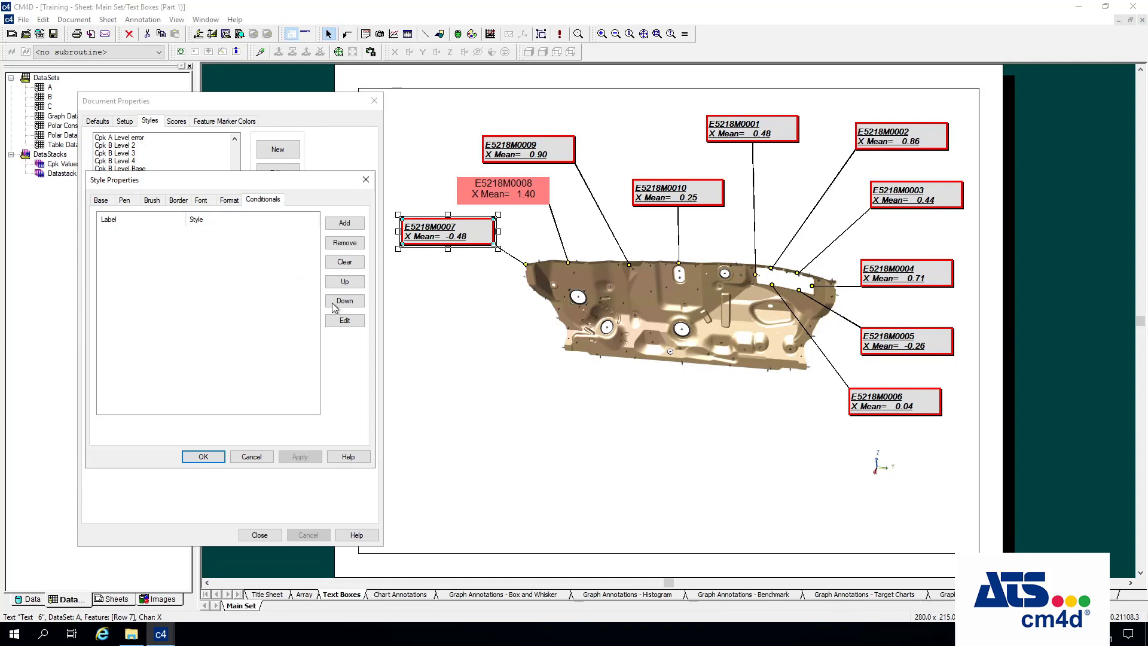
pyautogui.click(345, 223)
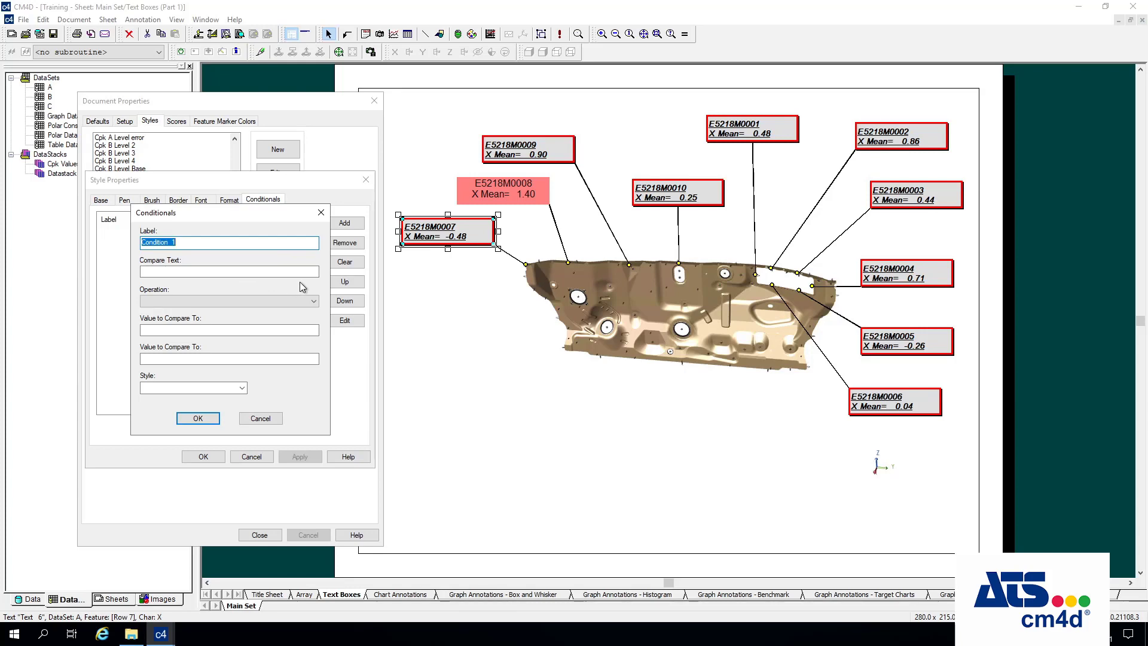
pyautogui.write('Ave less than 0')
pyautogui.click(223, 271)
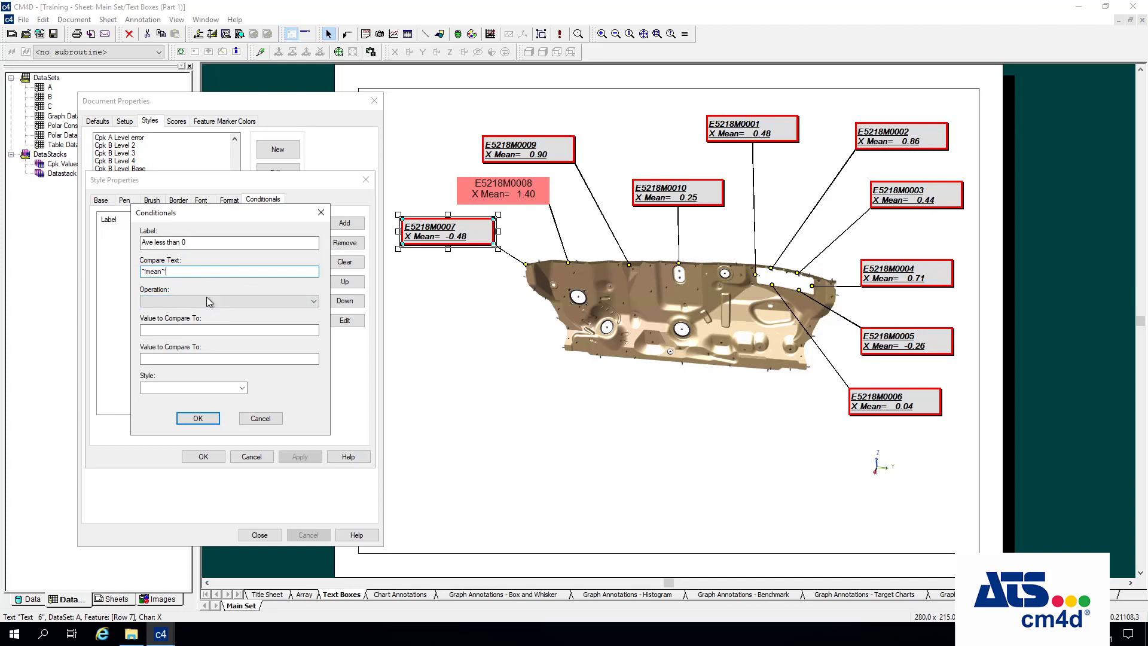
pyautogui.click(293, 308)
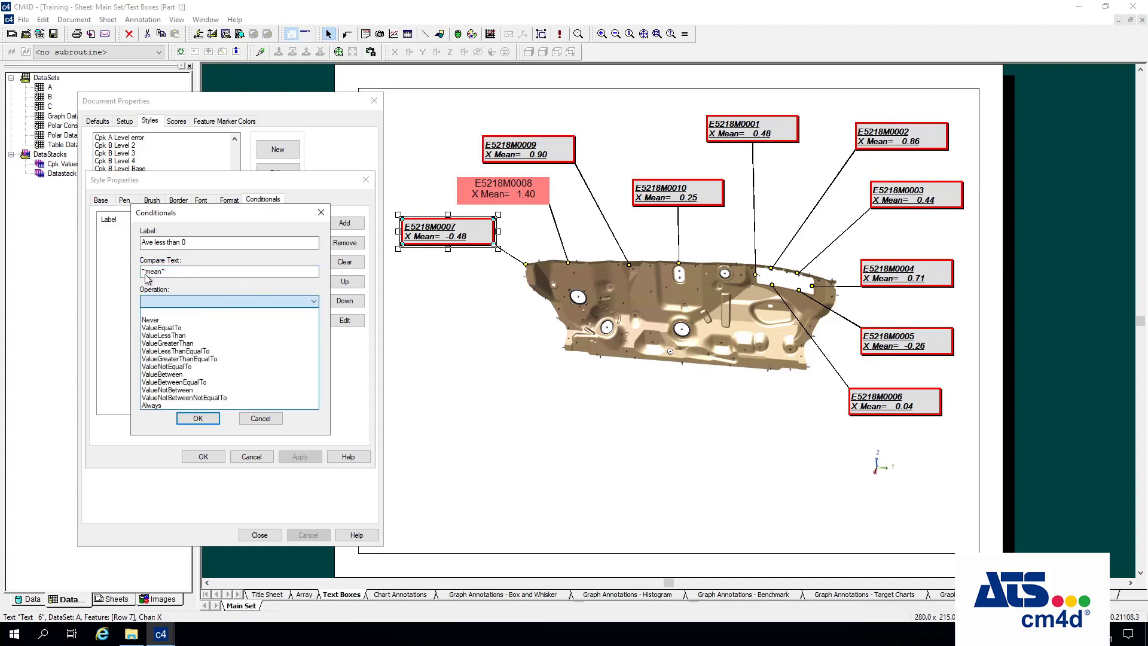
pyautogui.click(185, 336)
pyautogui.click(183, 330)
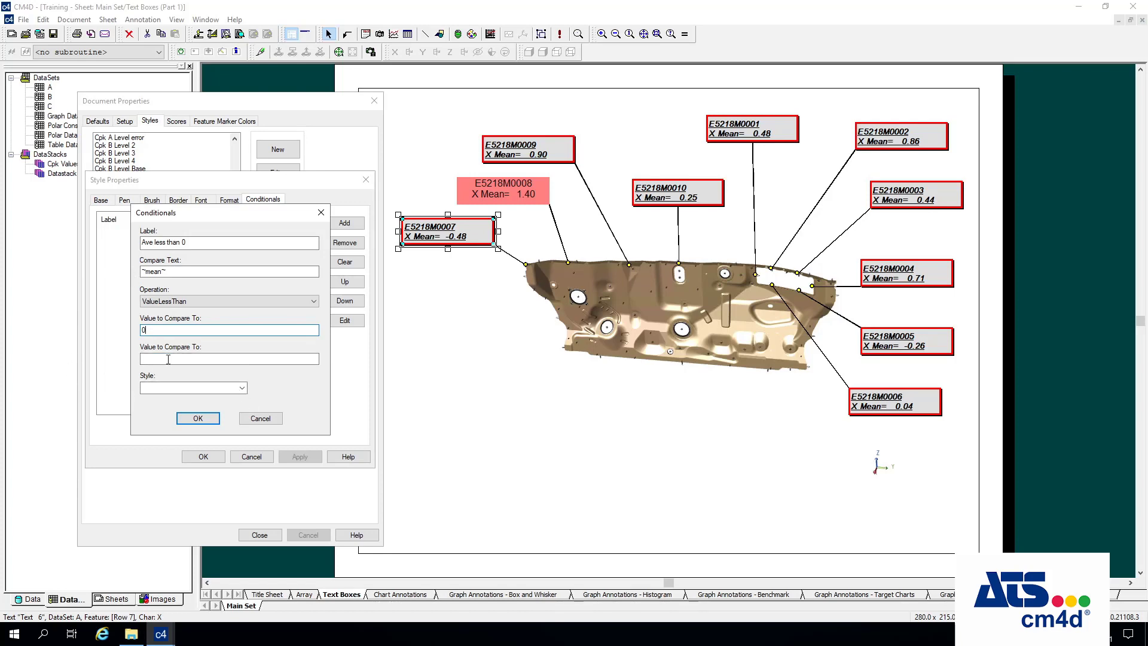
# Assign the style "Cpk < 0.0" to the conditional, confirm the style's properties and close the document properties
pyautogui.click(241, 387)
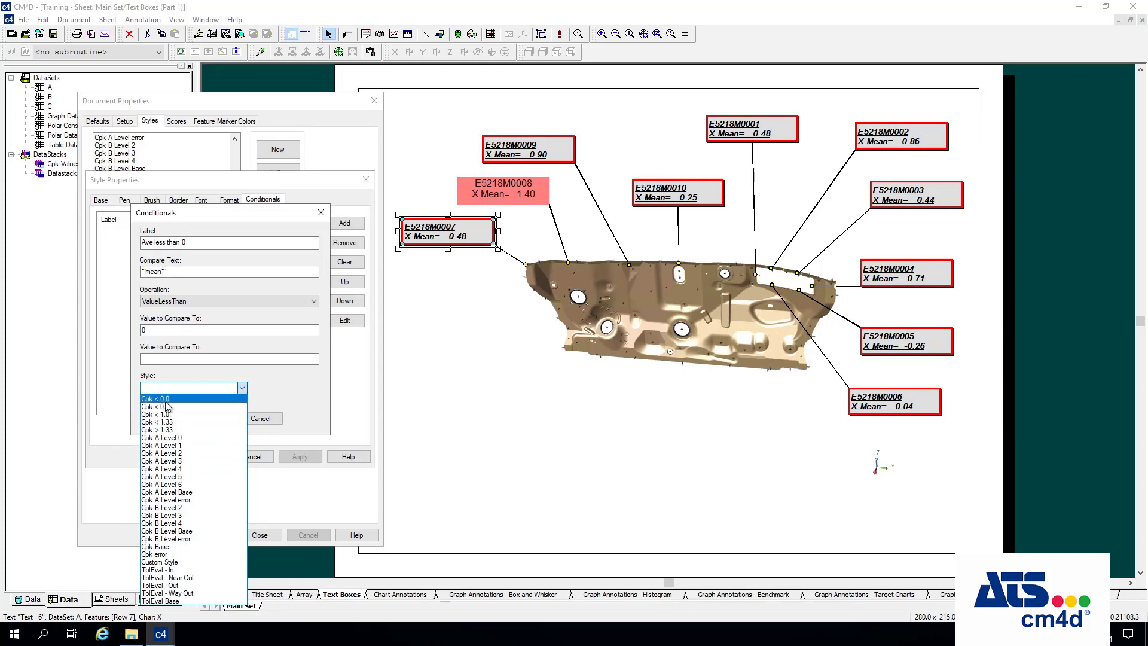
pyautogui.click(187, 400)
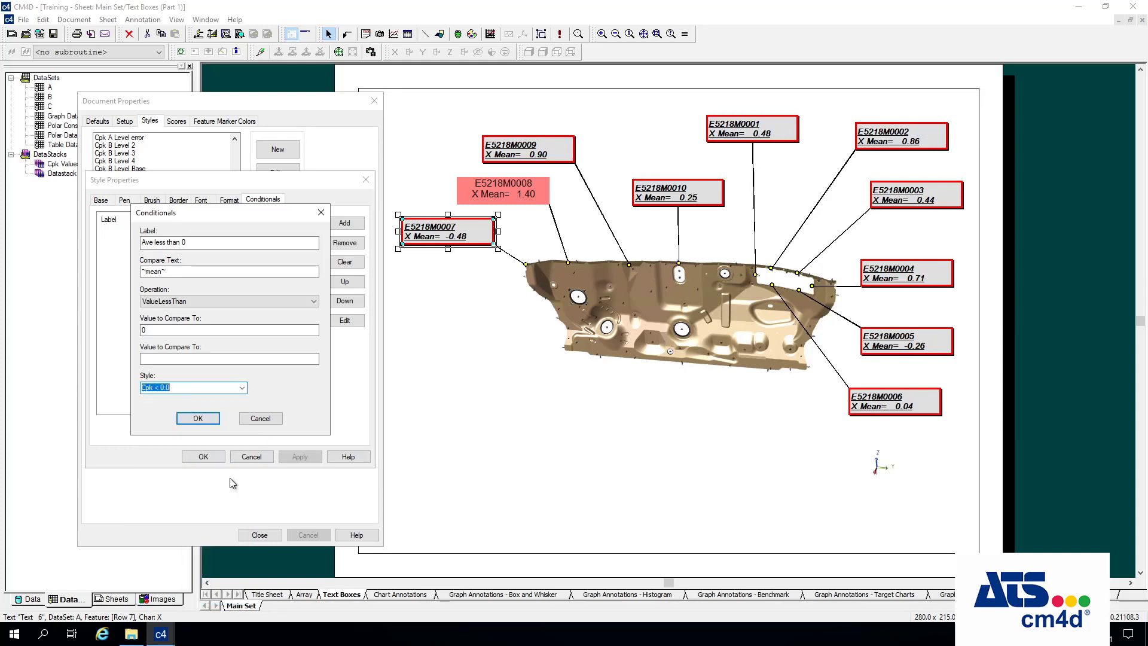
pyautogui.click(197, 418)
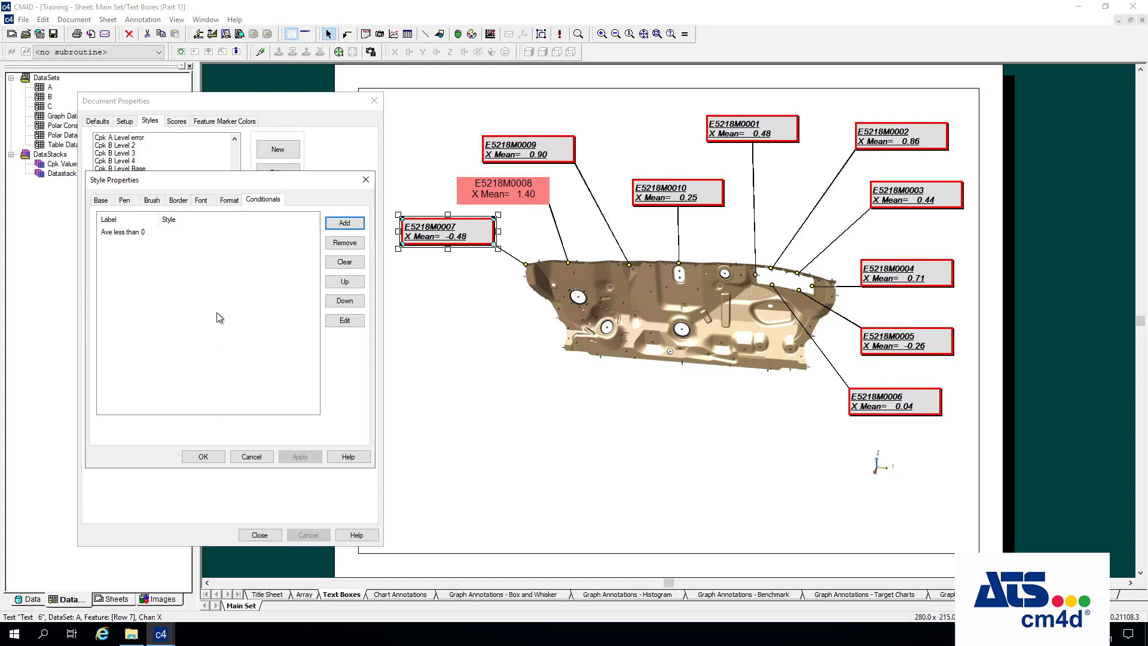
pyautogui.click(204, 457)
pyautogui.click(259, 535)
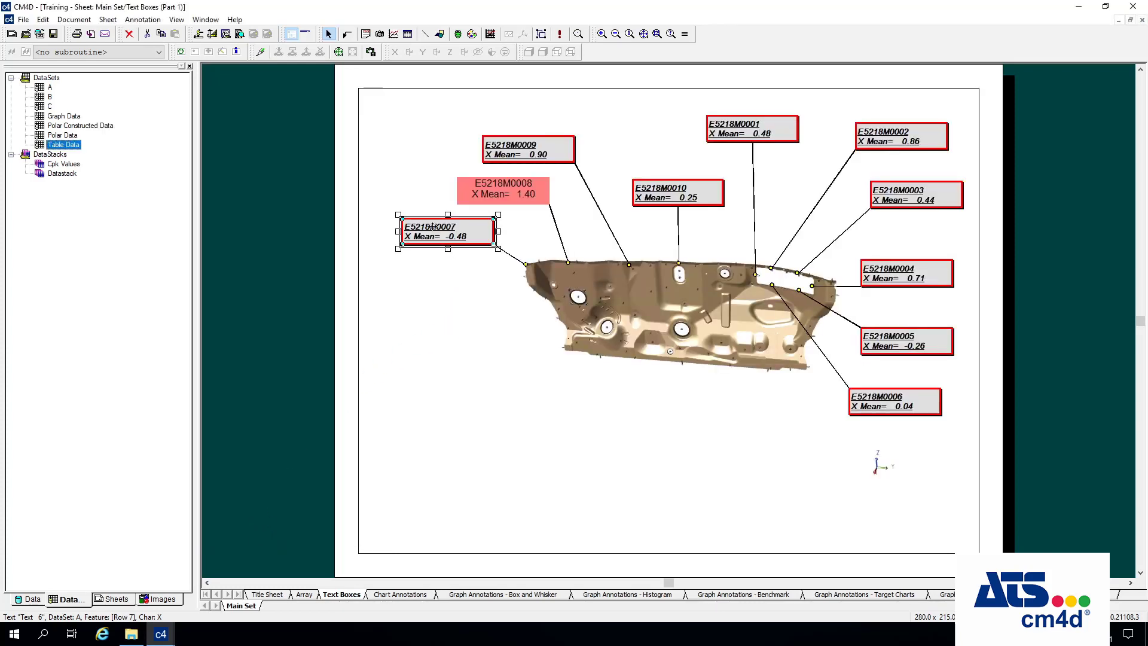
# Set the E5218M0007 text box to use a conditional style and turn off its option to indicate event triggers by style
pyautogui.rightClick(434, 228)
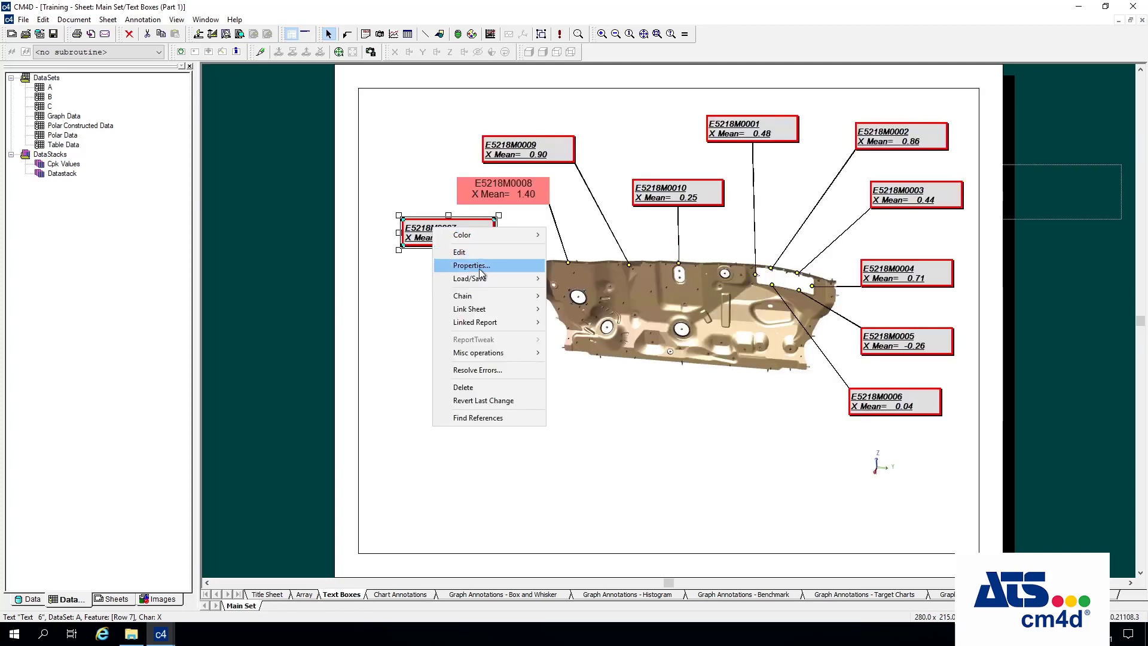
pyautogui.click(480, 265)
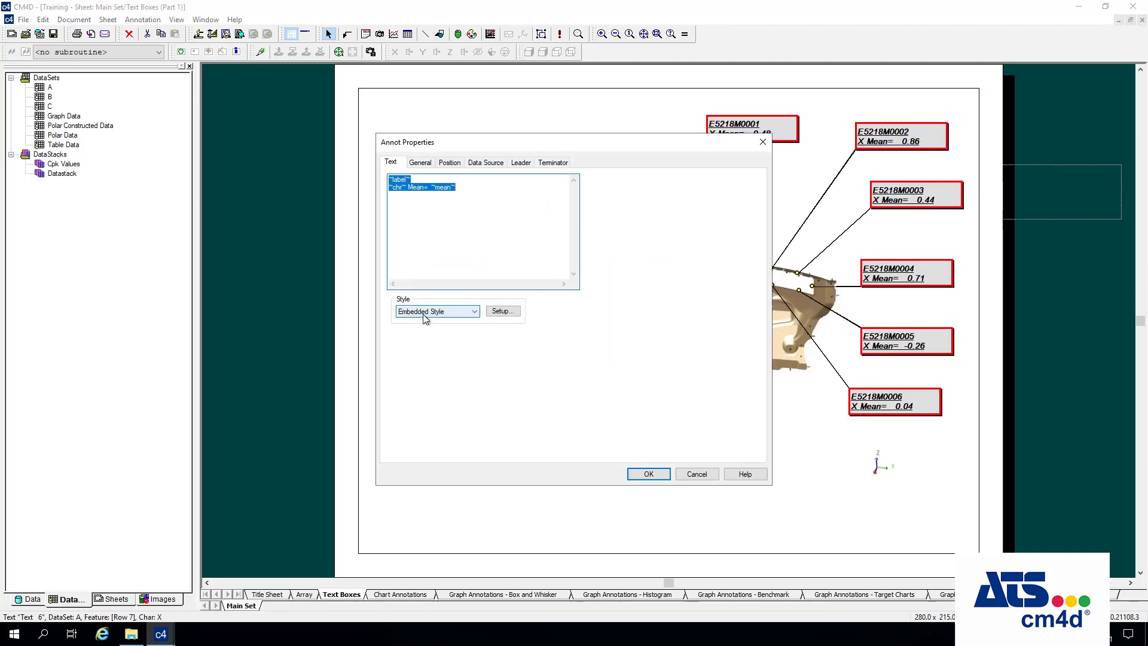
pyautogui.click(439, 314)
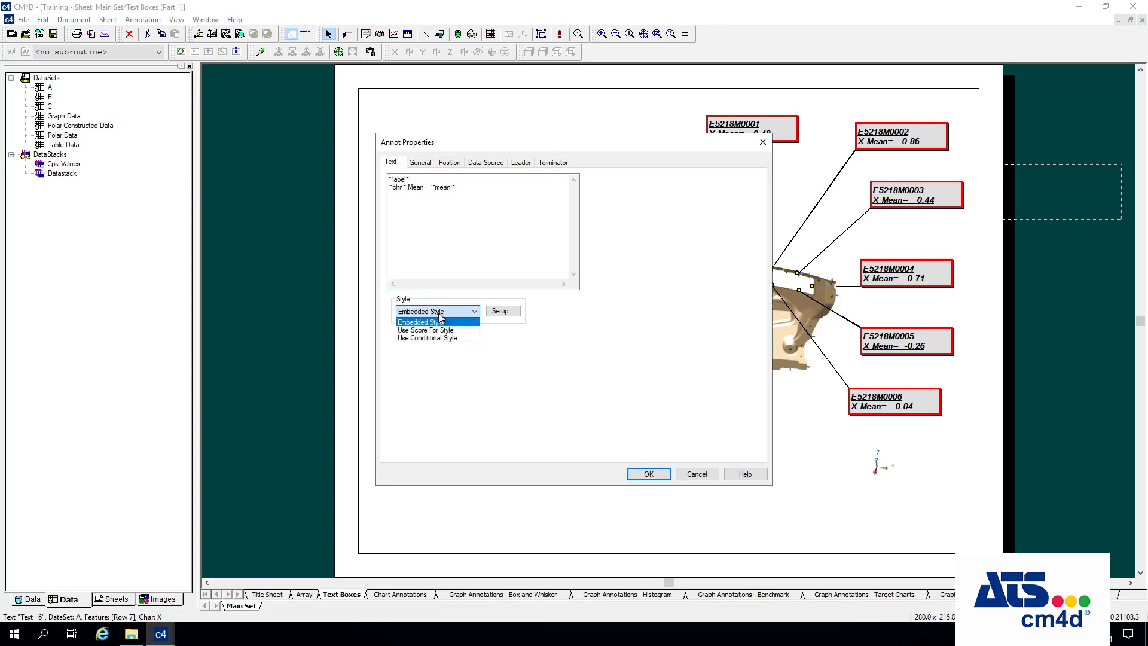
pyautogui.click(441, 337)
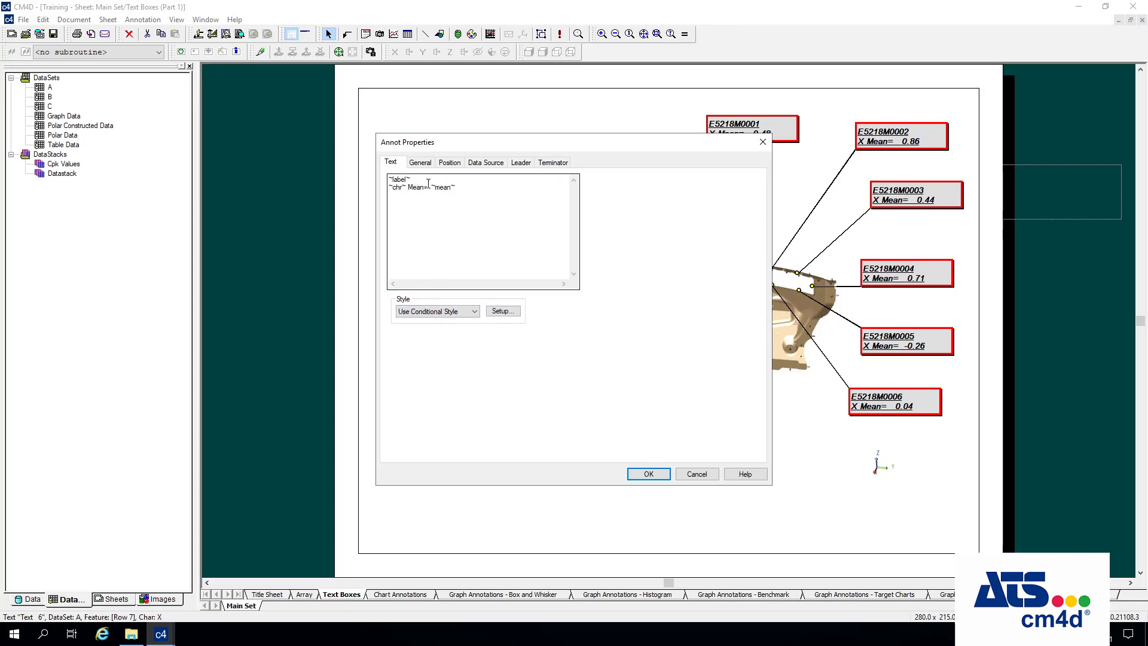
pyautogui.click(419, 164)
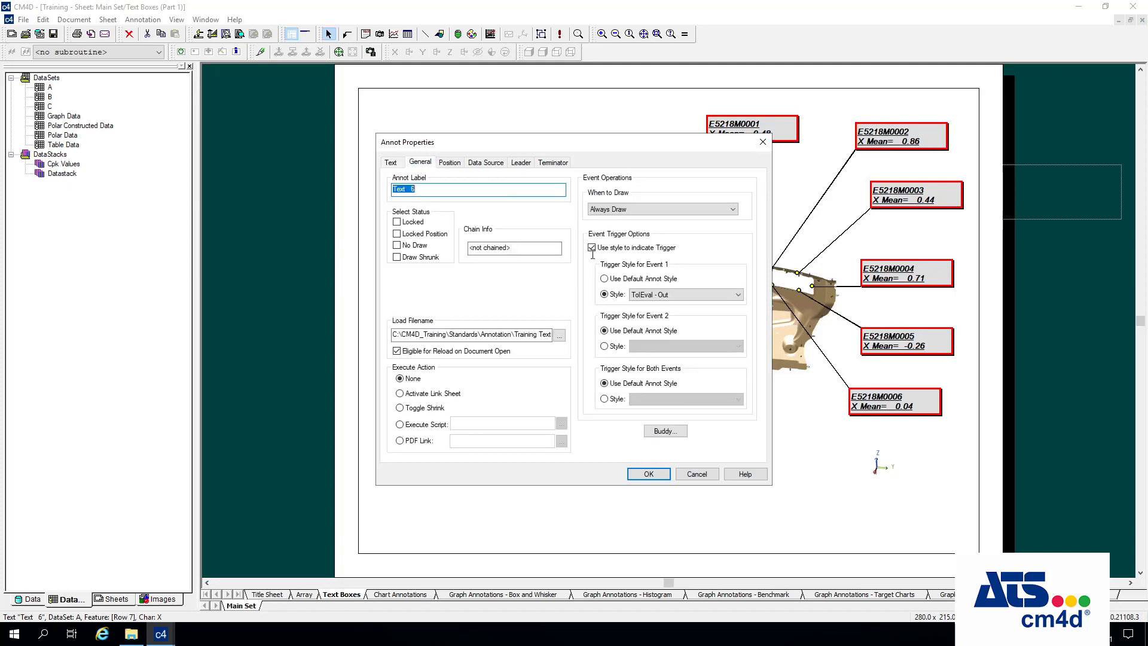
pyautogui.click(641, 247)
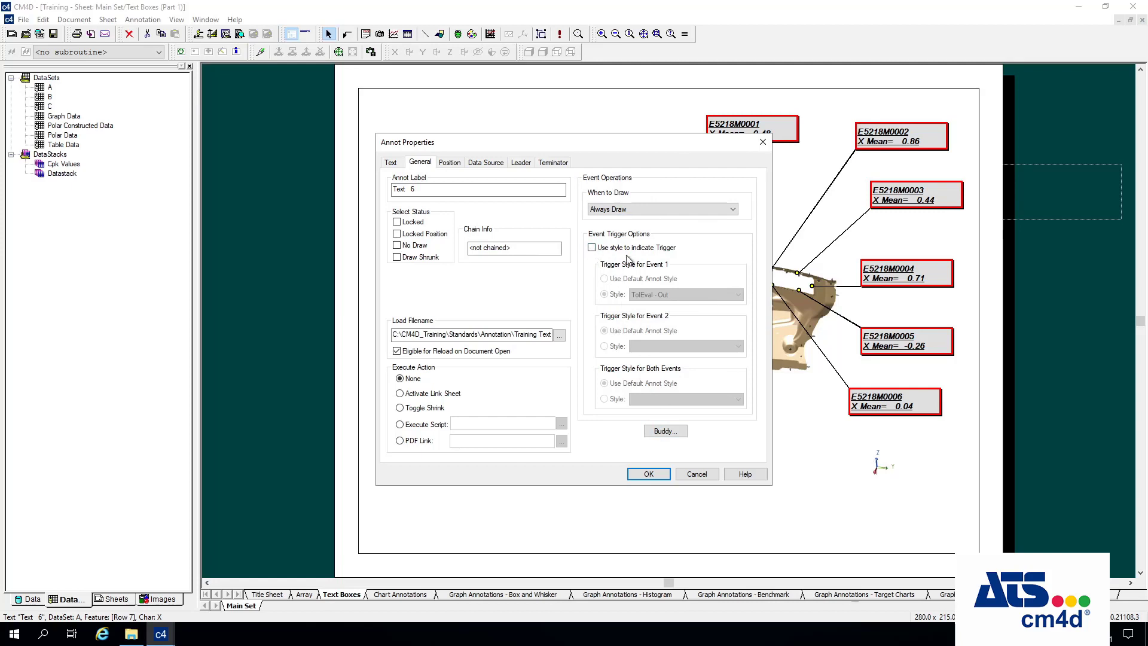
pyautogui.click(390, 162)
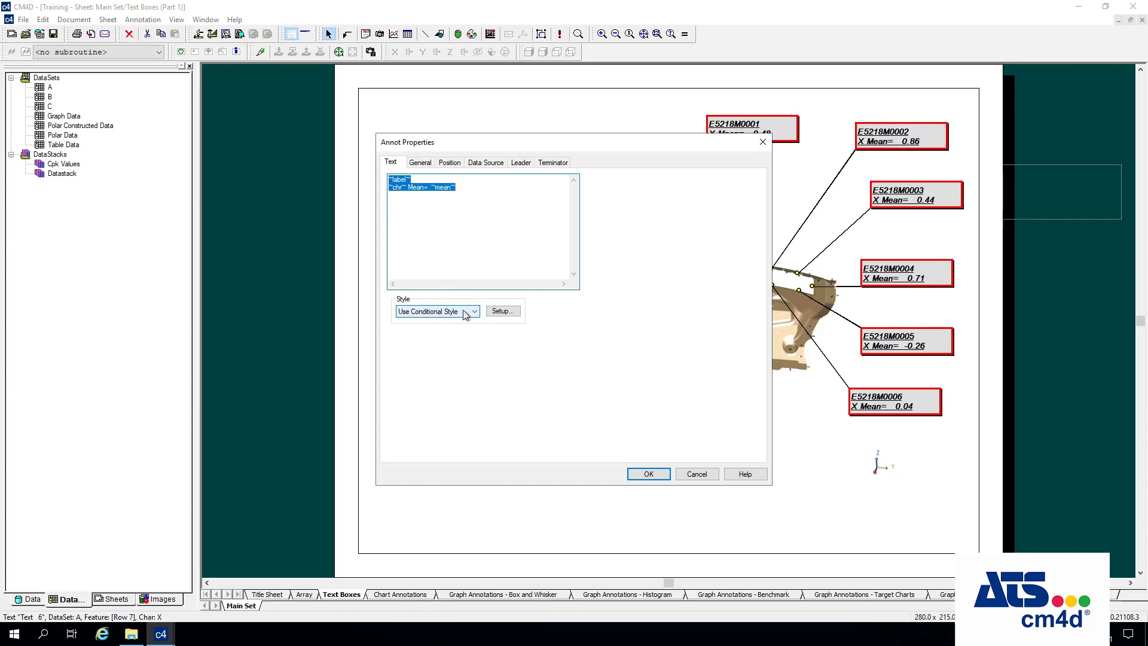
# Assign the Average Conditional style to the E5218M0007 text box and confirm its properties
pyautogui.click(501, 311)
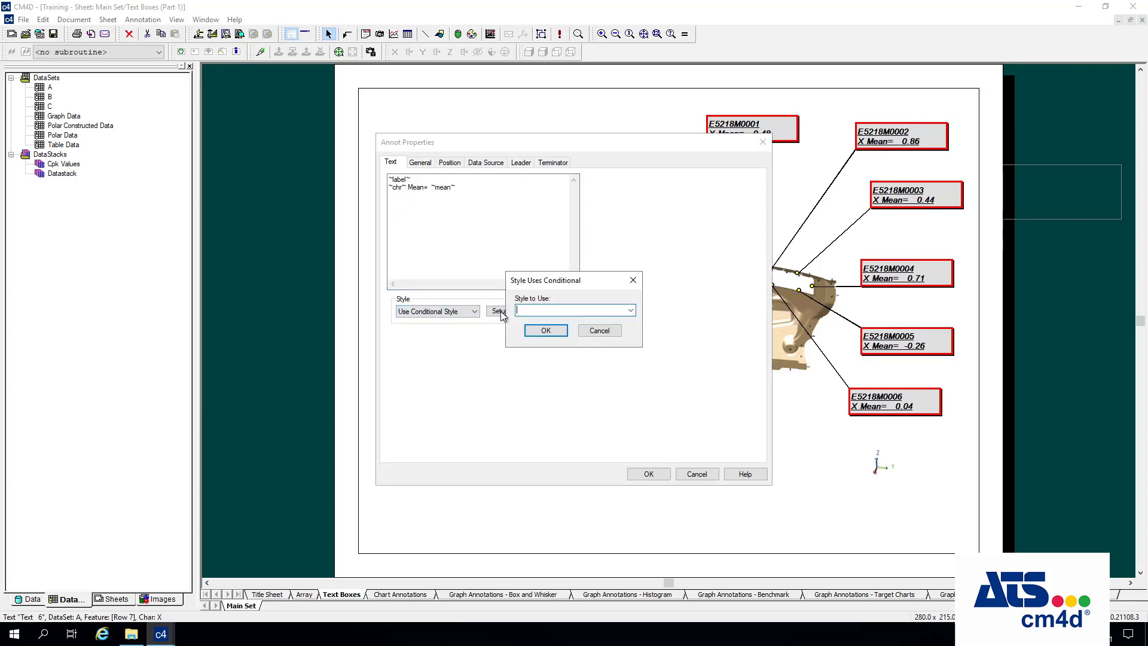
pyautogui.click(631, 309)
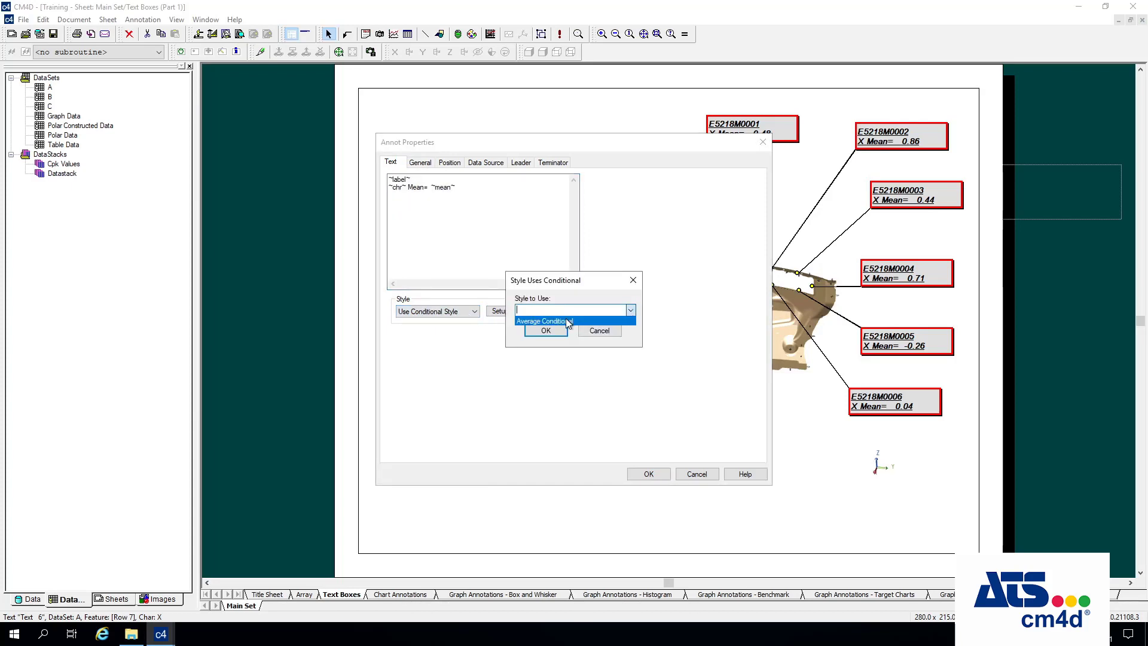
pyautogui.click(535, 322)
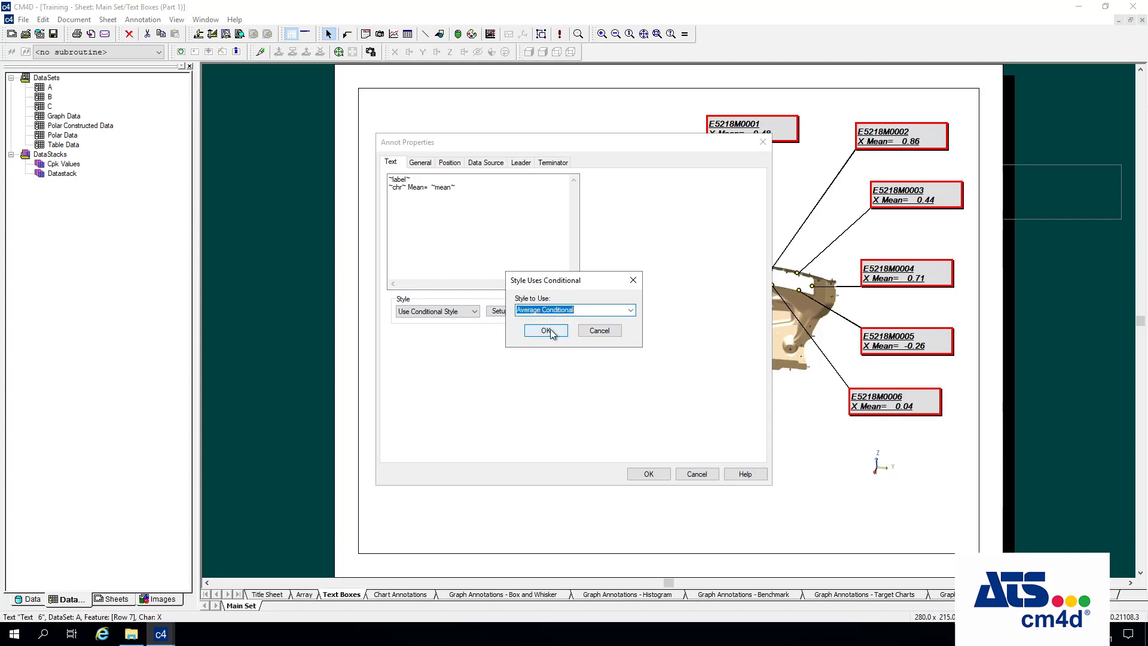
pyautogui.click(546, 330)
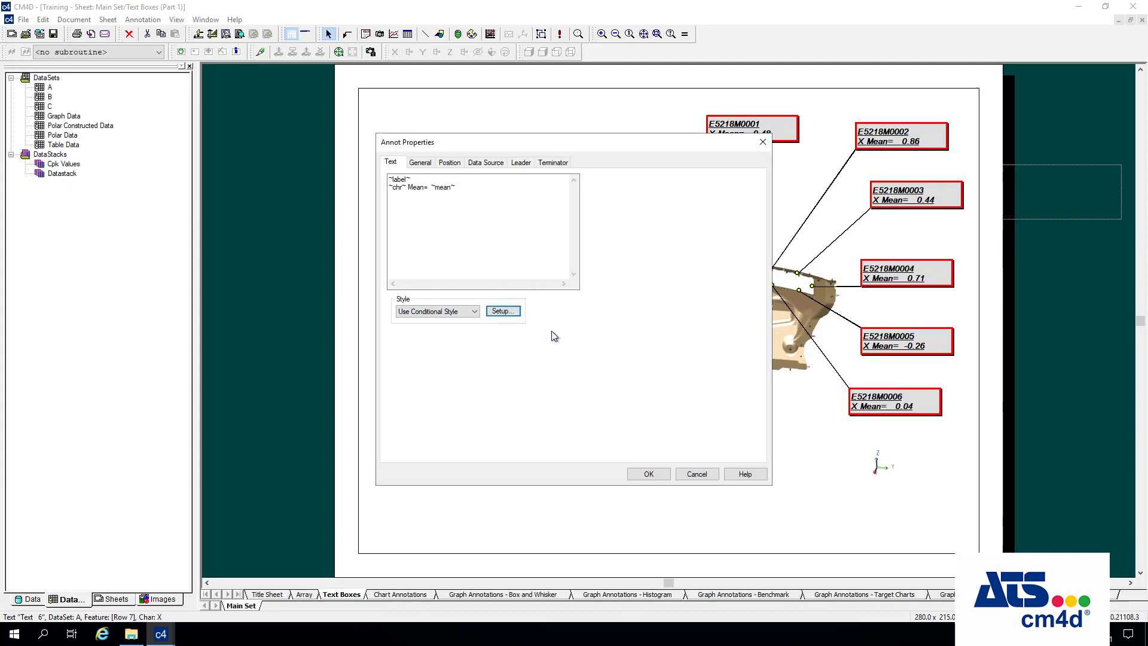
pyautogui.click(649, 473)
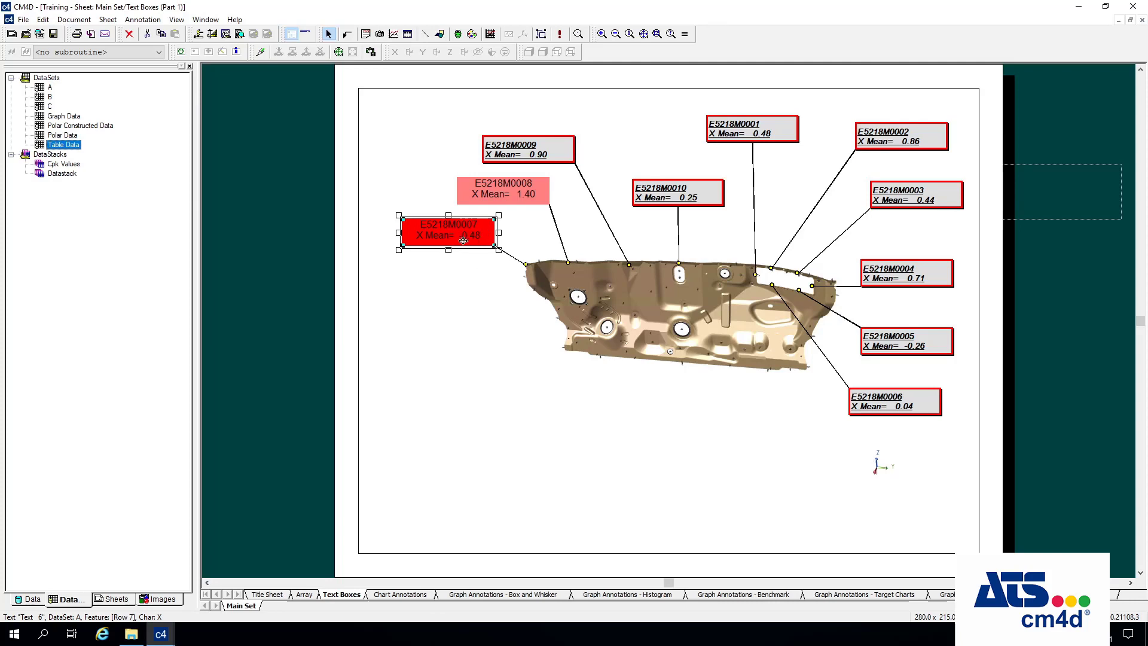
pyautogui.click(942, 493)
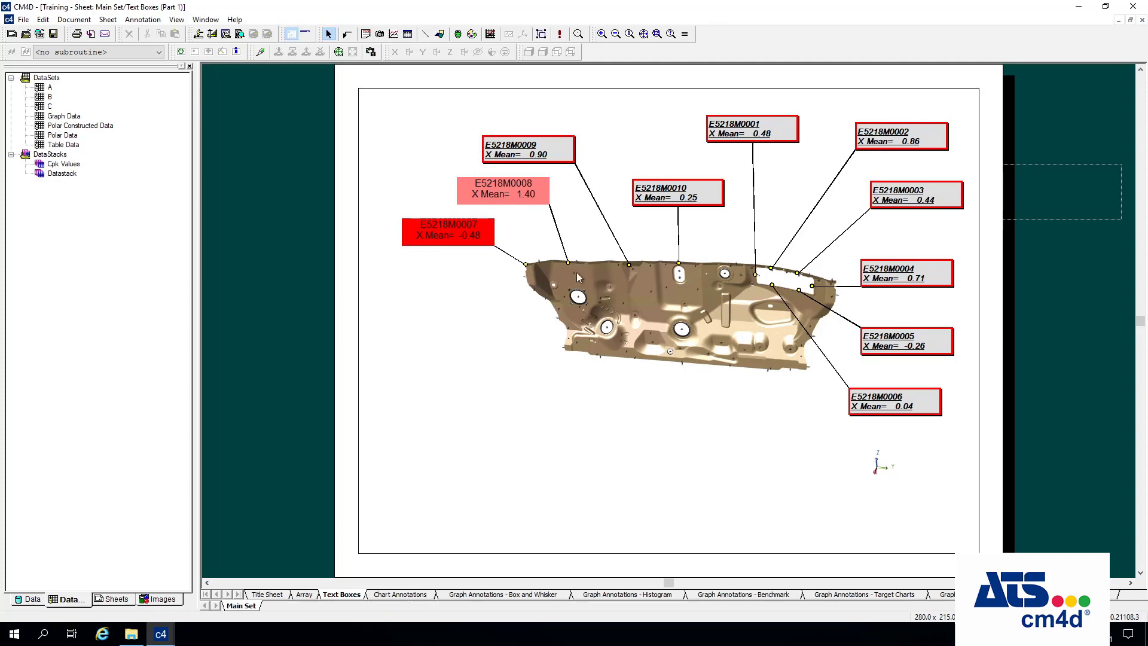
# Select all the mean text boxes from E5218M0001 to E5218M0010 and copy the properties of E5218M0007 to the others
pyautogui.click(918, 403)
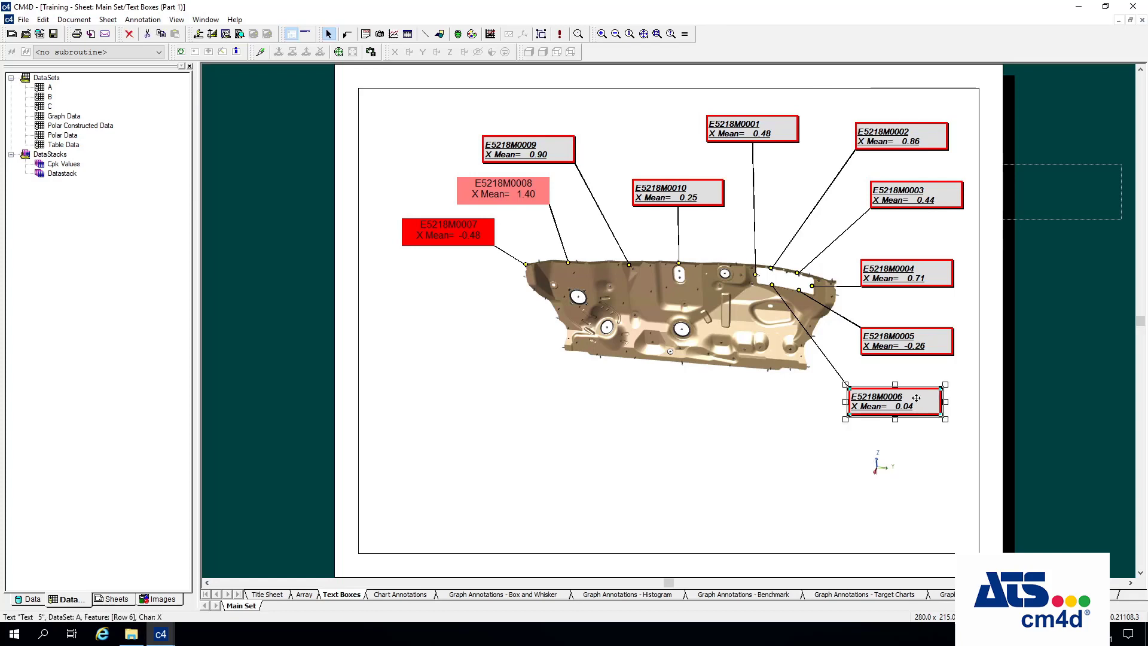
pyautogui.keyDown('shift'); pyautogui.click(925, 336); pyautogui.keyUp('shift')
pyautogui.keyDown('shift'); pyautogui.click(930, 276); pyautogui.keyUp('shift')
pyautogui.keyDown('shift'); pyautogui.click(944, 199); pyautogui.keyUp('shift')
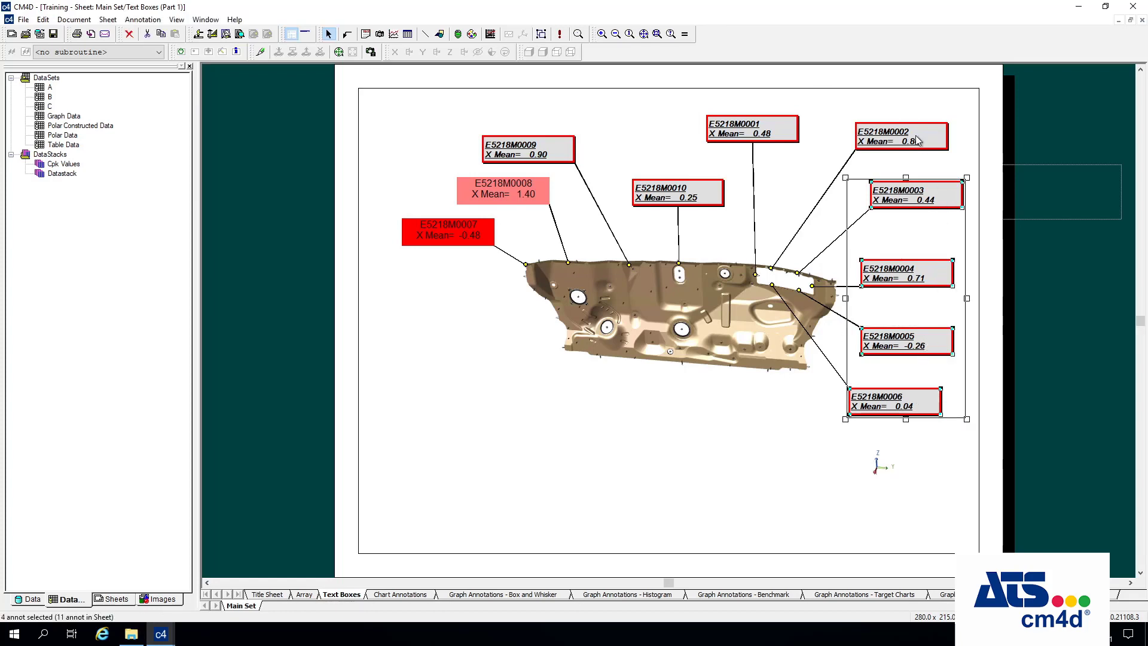
pyautogui.keyDown('shift'); pyautogui.click(919, 140); pyautogui.keyUp('shift')
pyautogui.keyDown('shift'); pyautogui.click(760, 139); pyautogui.keyUp('shift')
pyautogui.keyDown('shift'); pyautogui.click(675, 194); pyautogui.keyUp('shift')
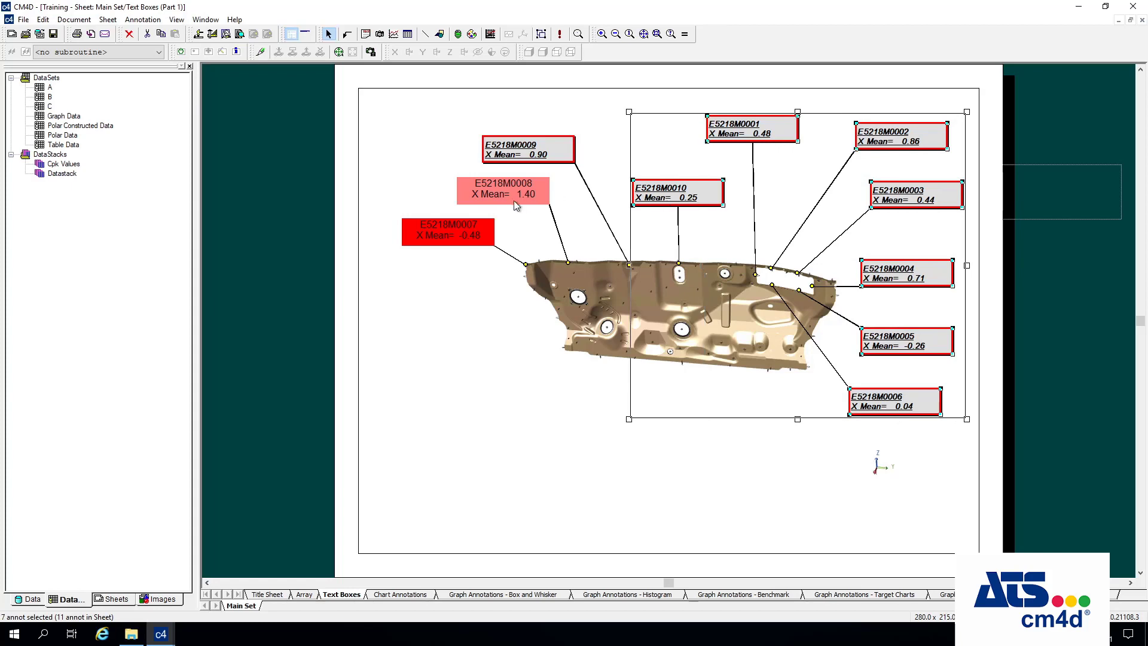
pyautogui.keyDown('shift'); pyautogui.click(510, 195); pyautogui.keyUp('shift')
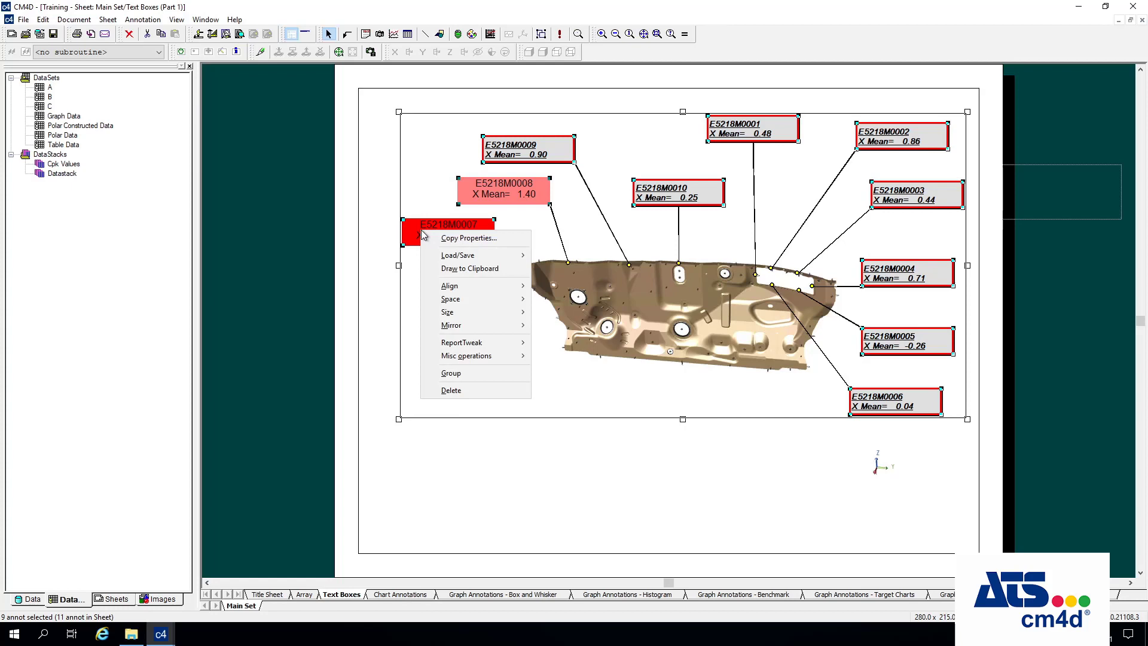
pyautogui.click(468, 238)
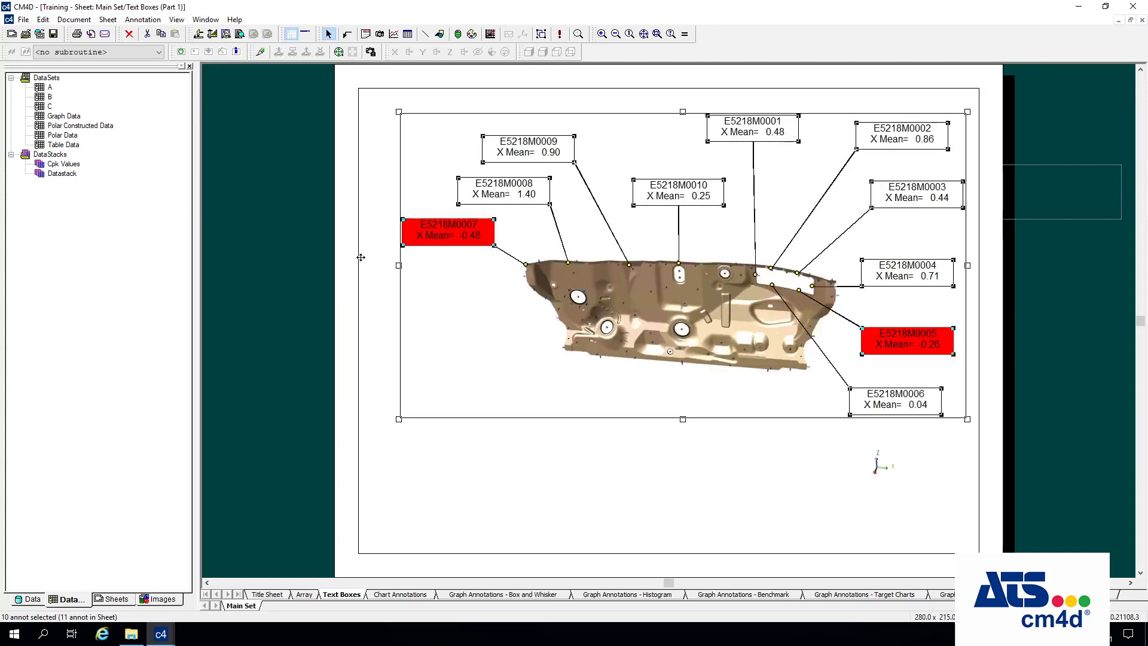
pyautogui.click(431, 267)
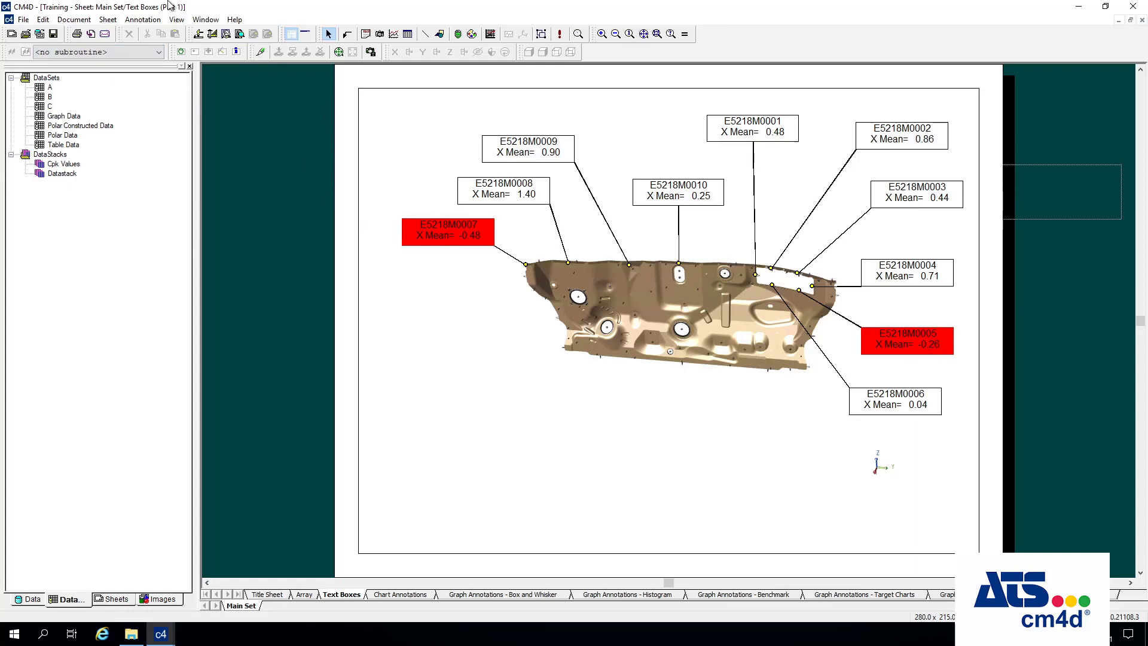
# Add a new style to the document styles and label it "less than -0.3", with the properties dialog moved clear of the callouts
pyautogui.click(78, 19)
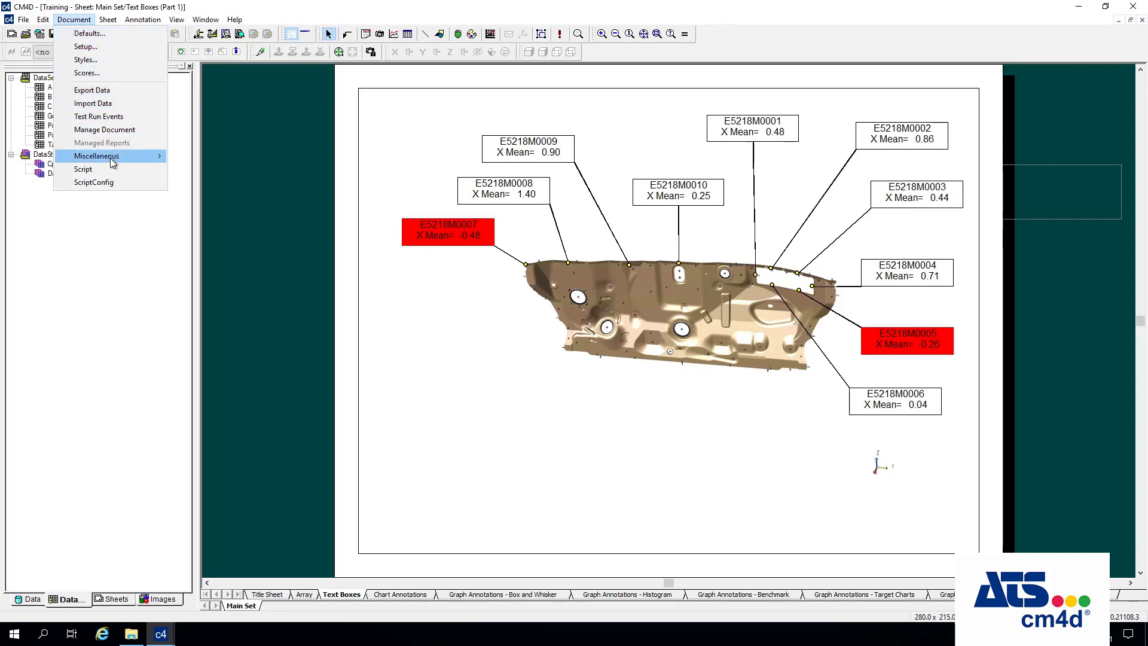
pyautogui.click(84, 60)
pyautogui.moveTo(540, 91); pyautogui.dragTo(180, 106)
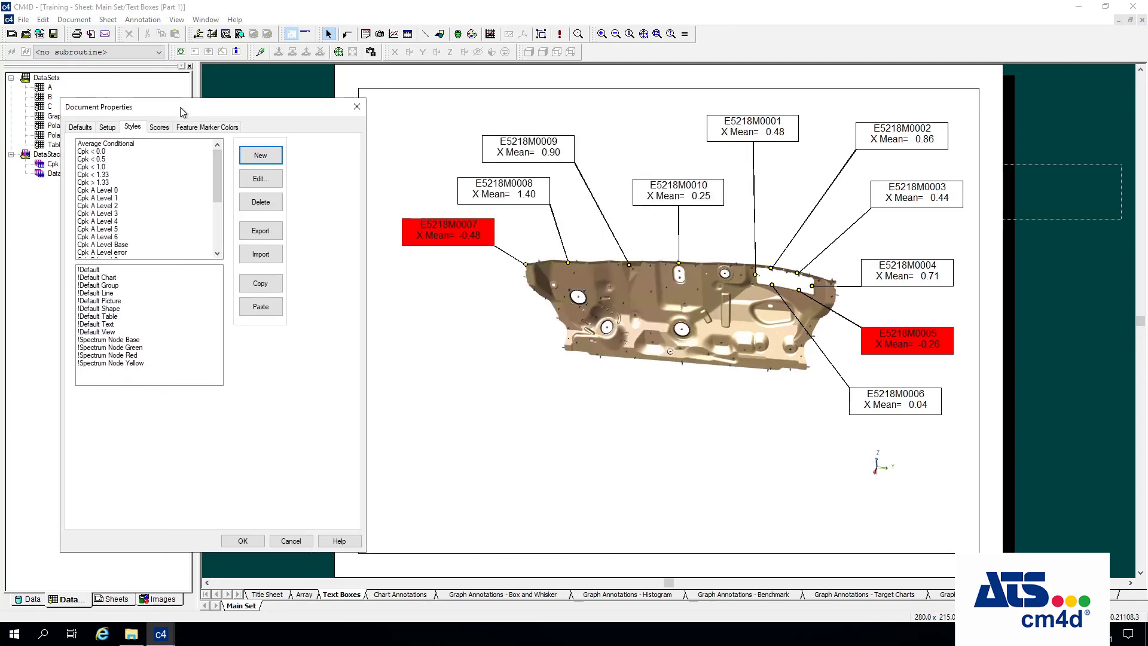
pyautogui.click(261, 156)
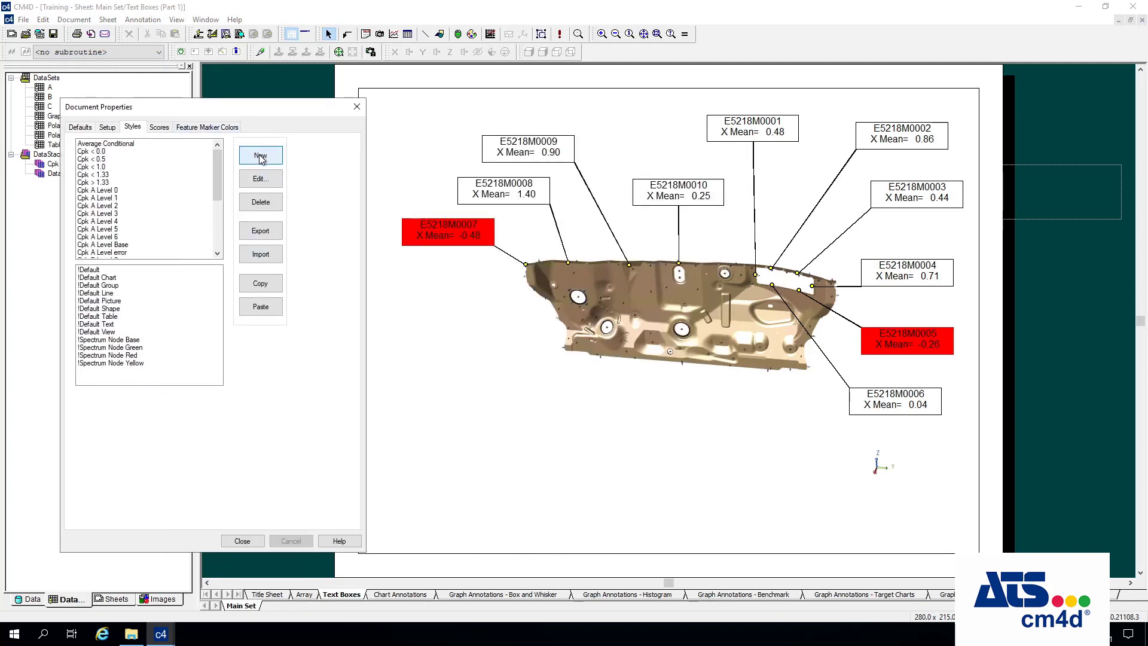
pyautogui.moveTo(218, 192); pyautogui.dragTo(219, 242)
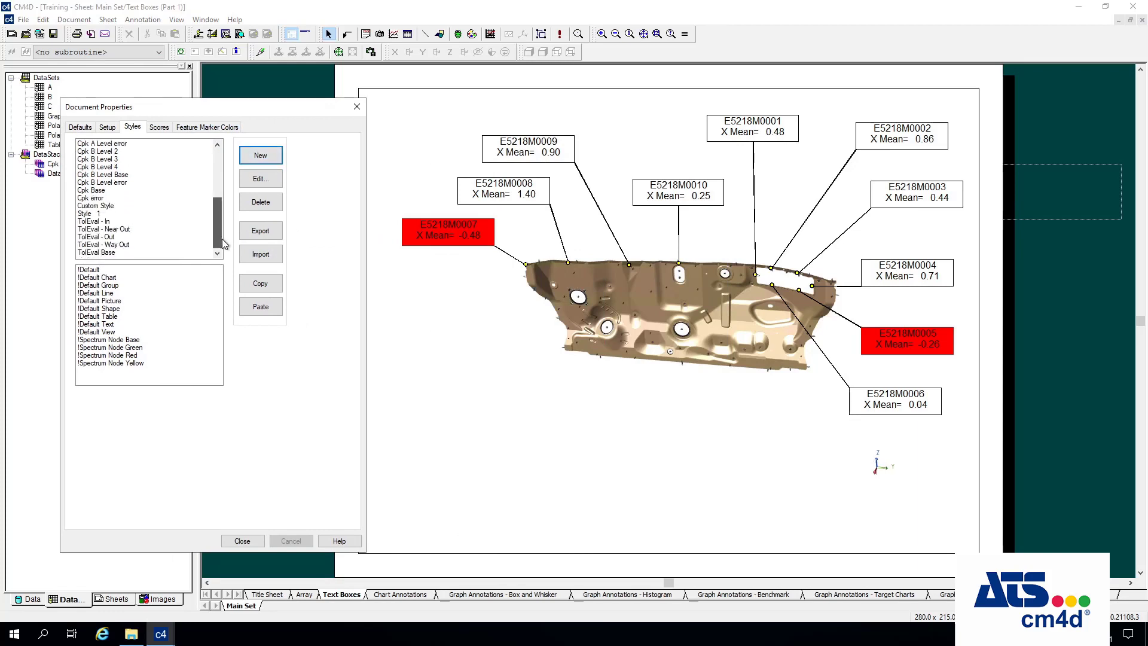
pyautogui.click(98, 214)
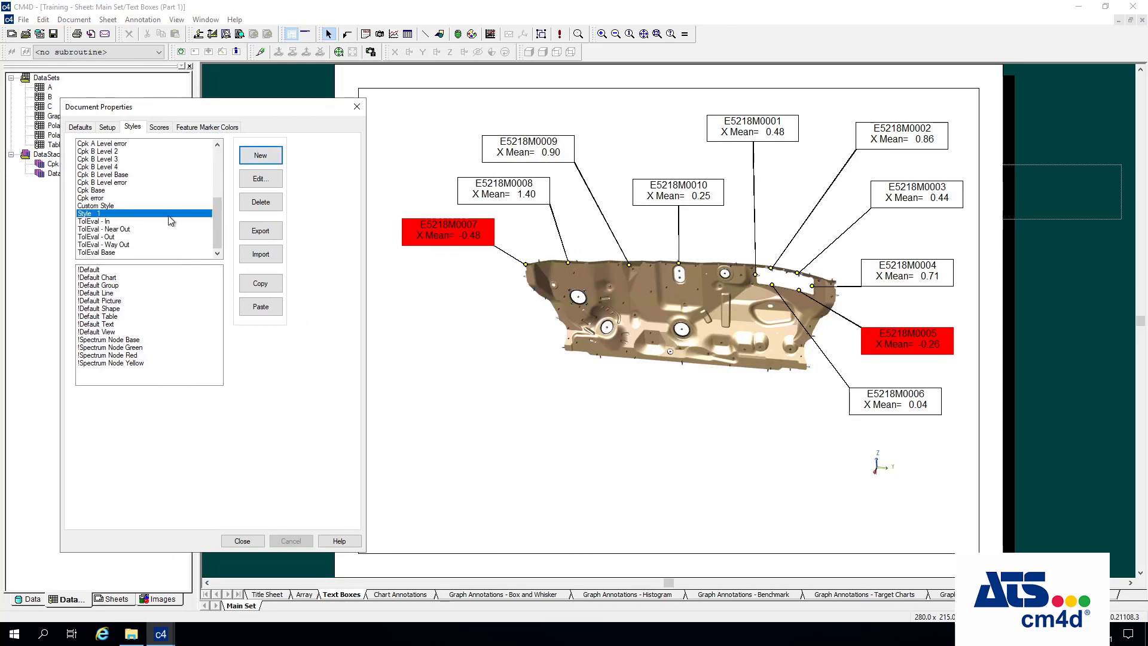
pyautogui.click(259, 179)
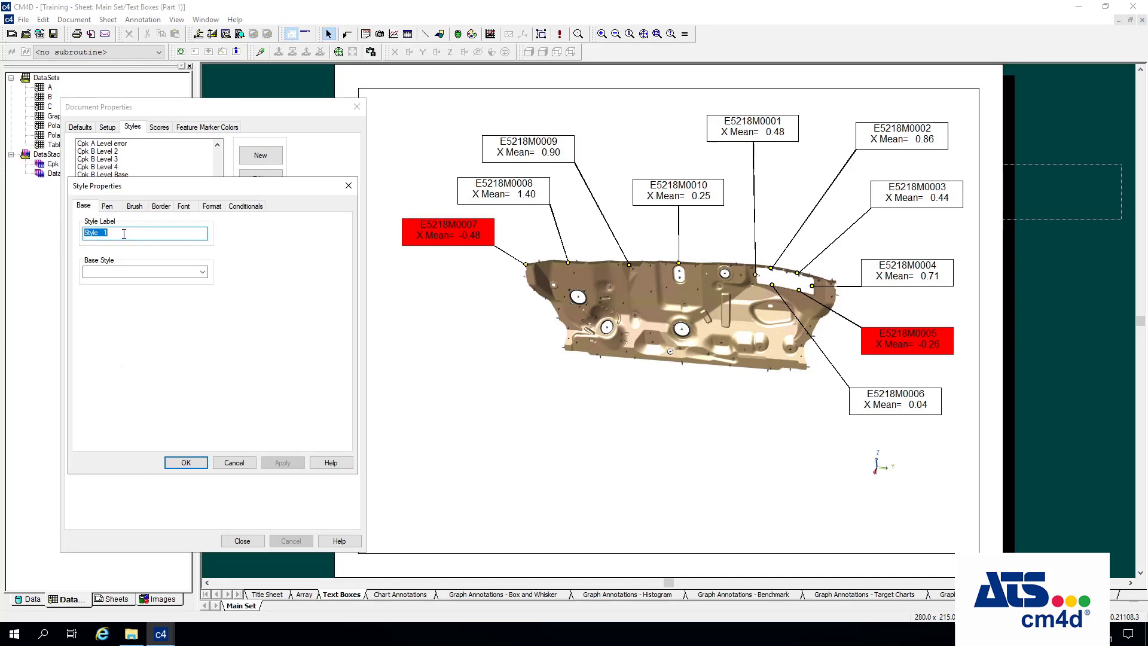
pyautogui.write('less than -0.3')
# Override the base underline setting of the "less than -0.3" style, turn underline on and confirm the style
pyautogui.click(185, 208)
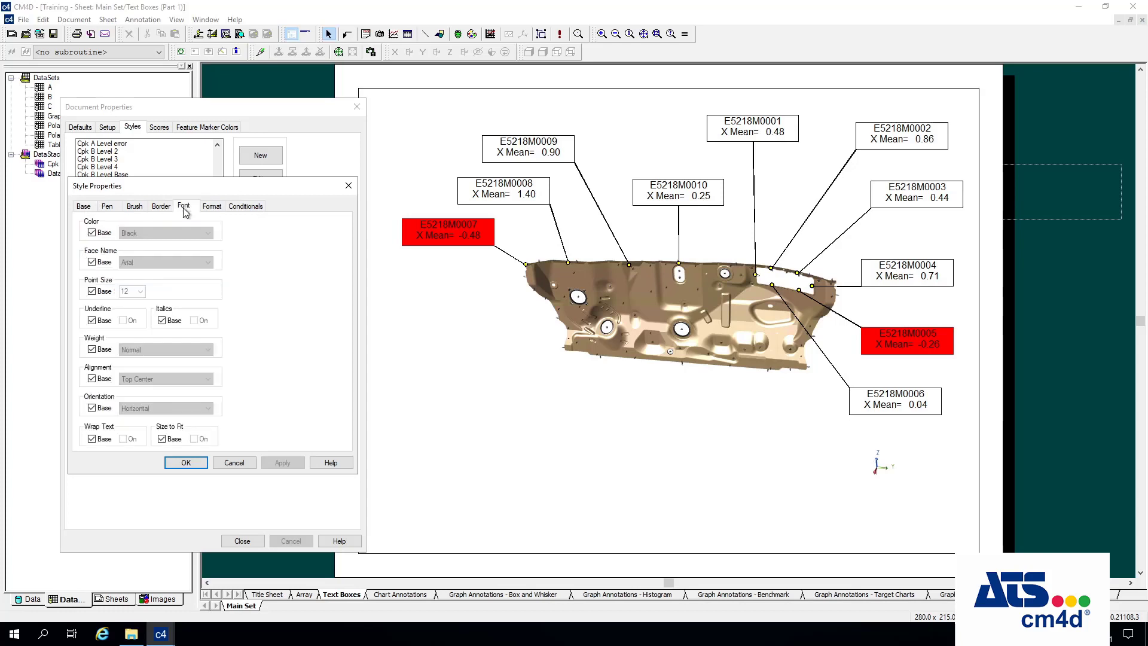
pyautogui.click(101, 321)
pyautogui.click(124, 320)
pyautogui.click(198, 463)
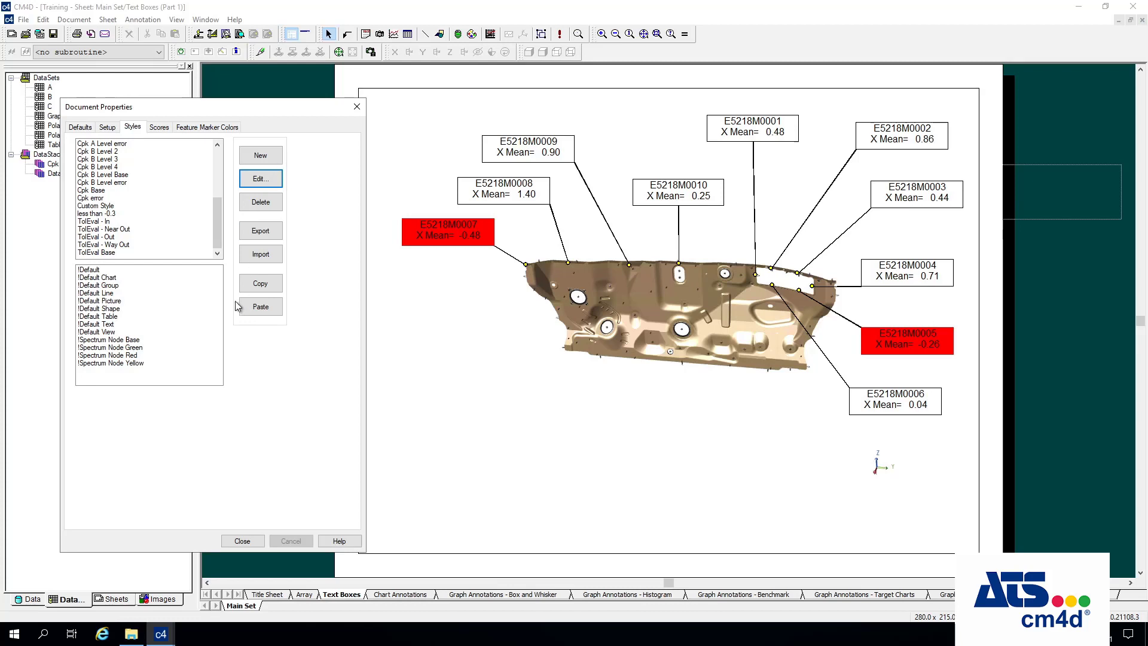
pyautogui.click(119, 206)
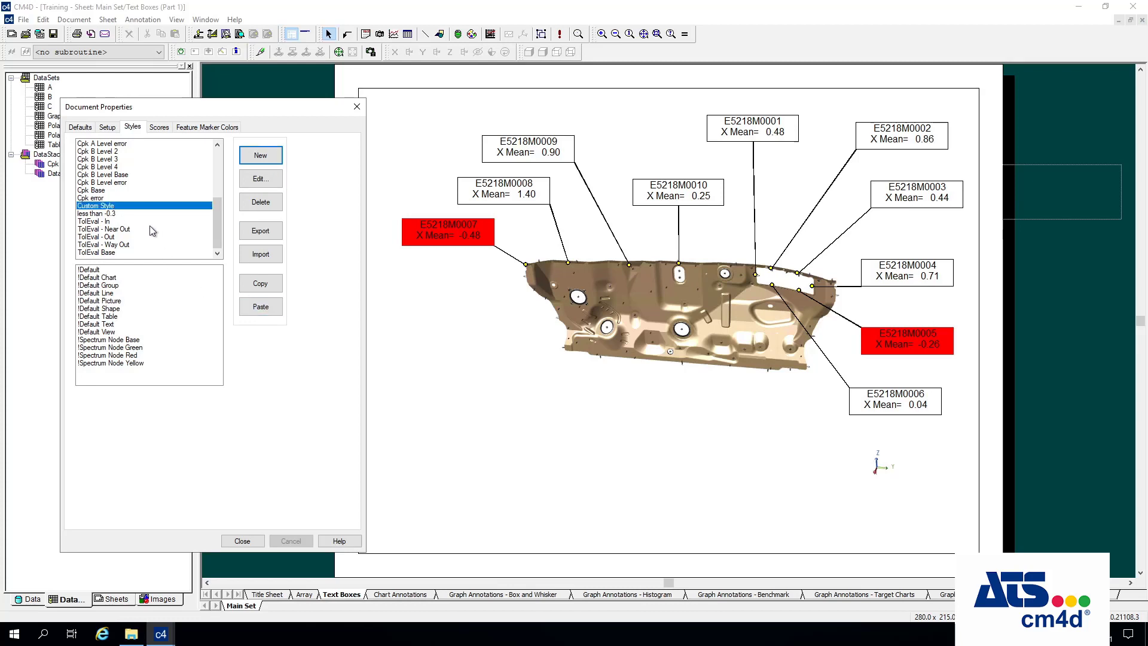
pyautogui.scroll(5, 166, 241)
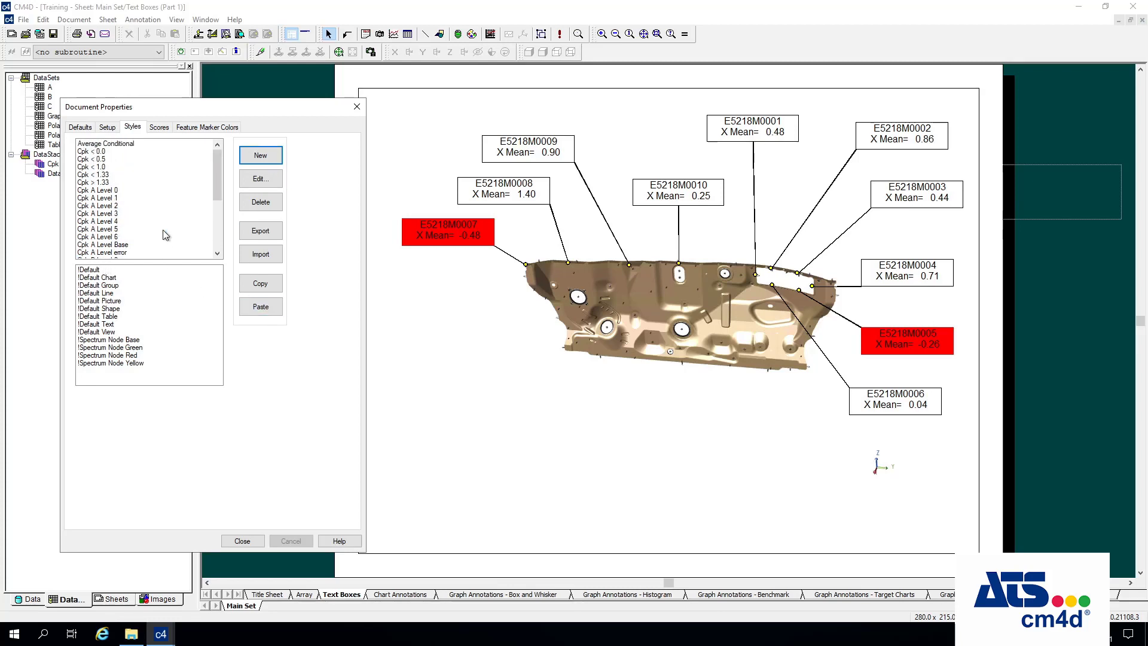
pyautogui.click(123, 145)
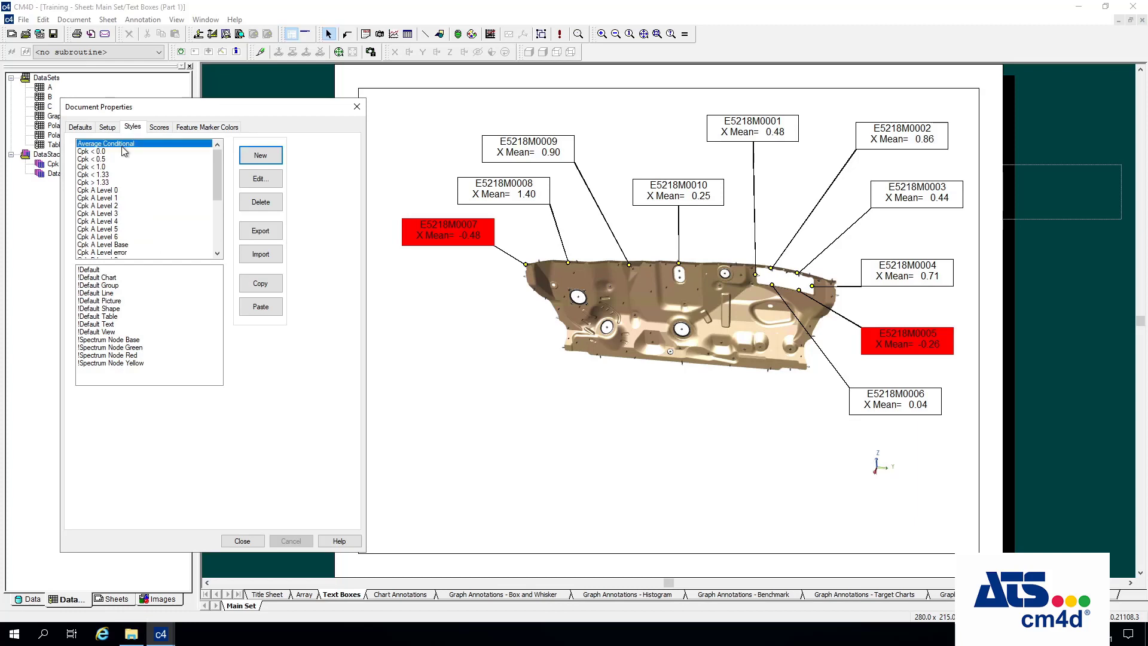
pyautogui.click(260, 179)
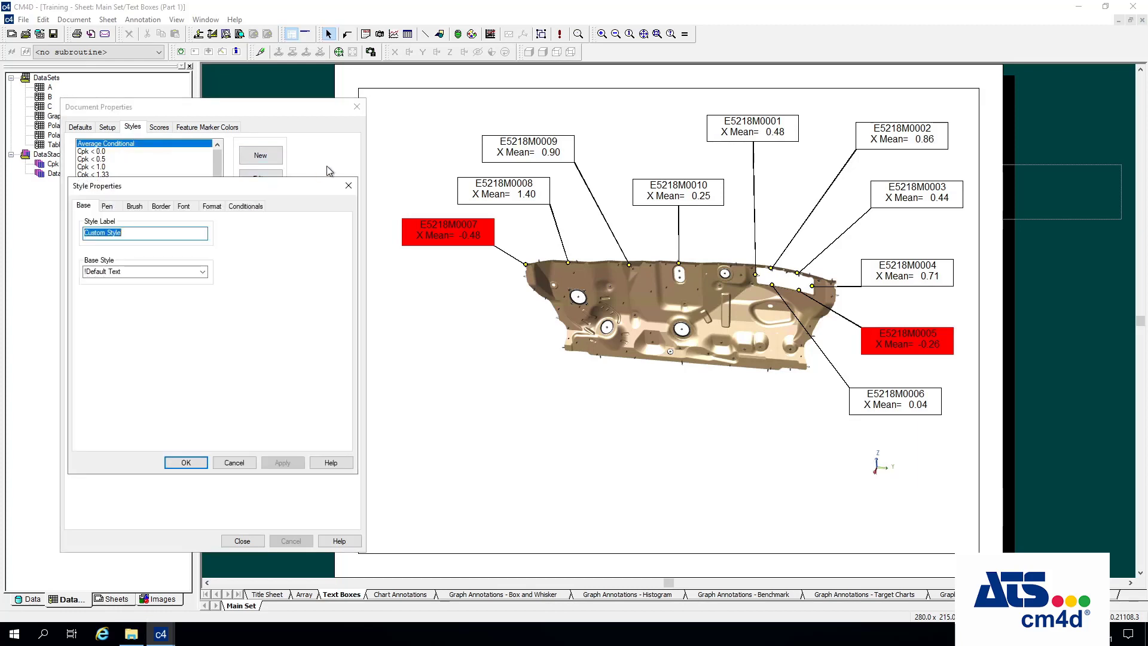
pyautogui.click(239, 209)
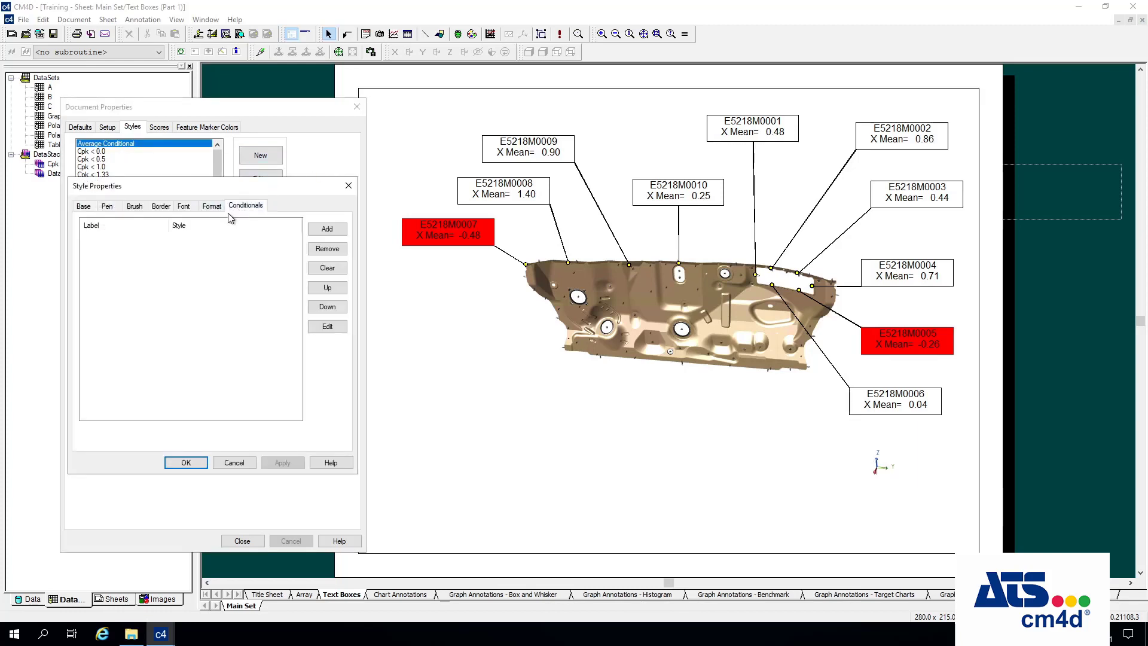
pyautogui.click(234, 463)
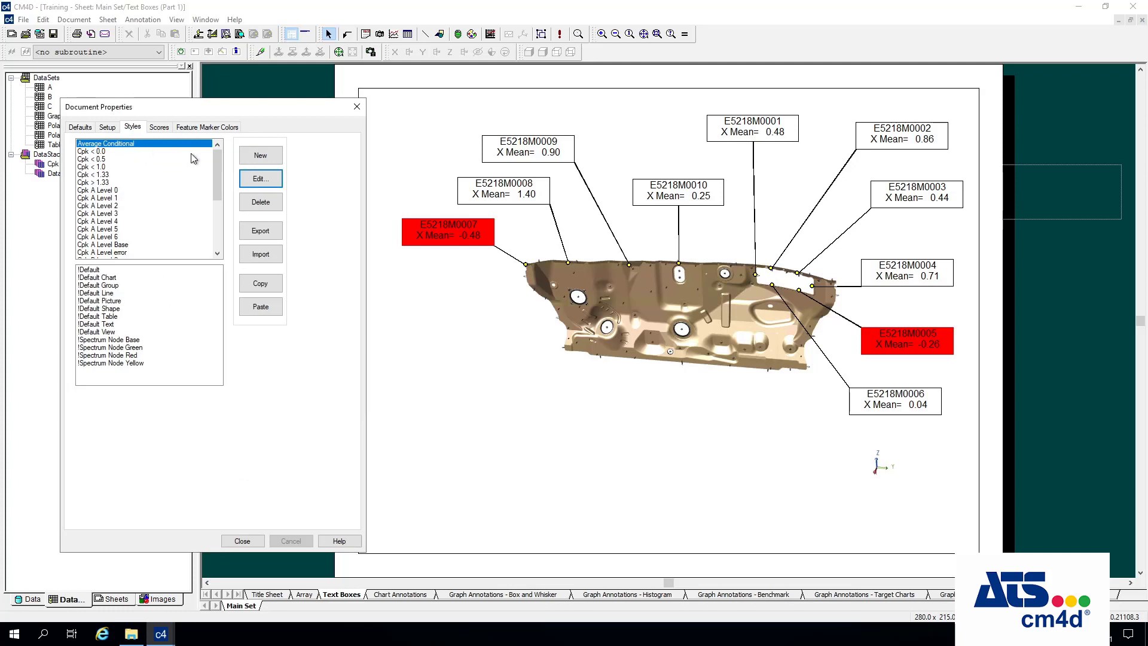
pyautogui.click(260, 182)
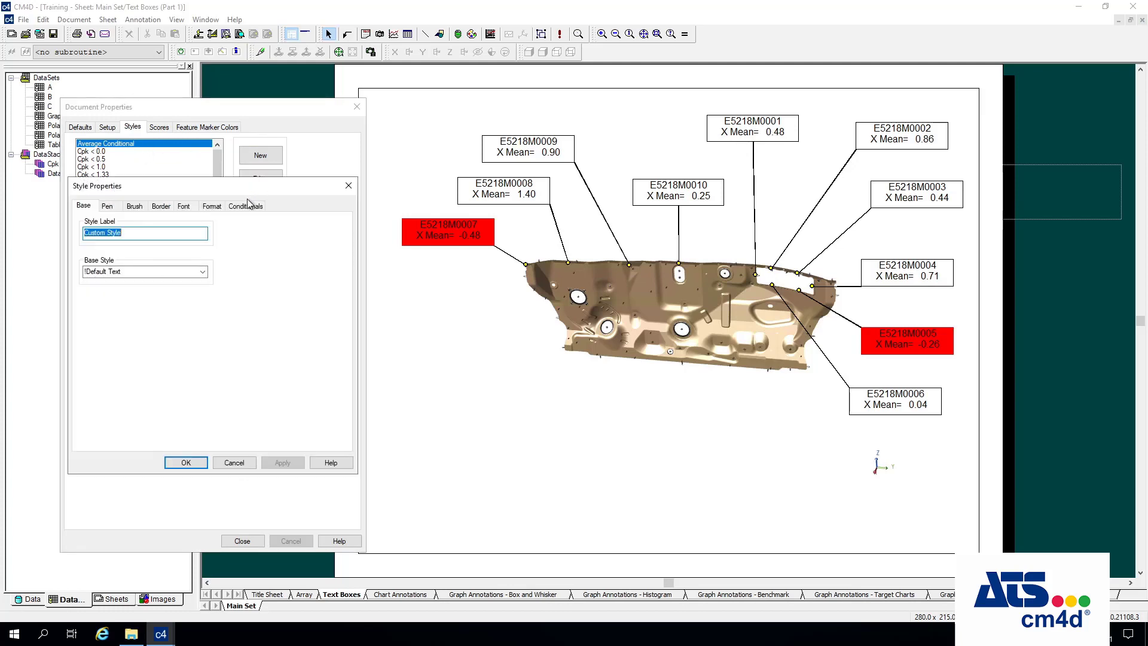
pyautogui.click(245, 206)
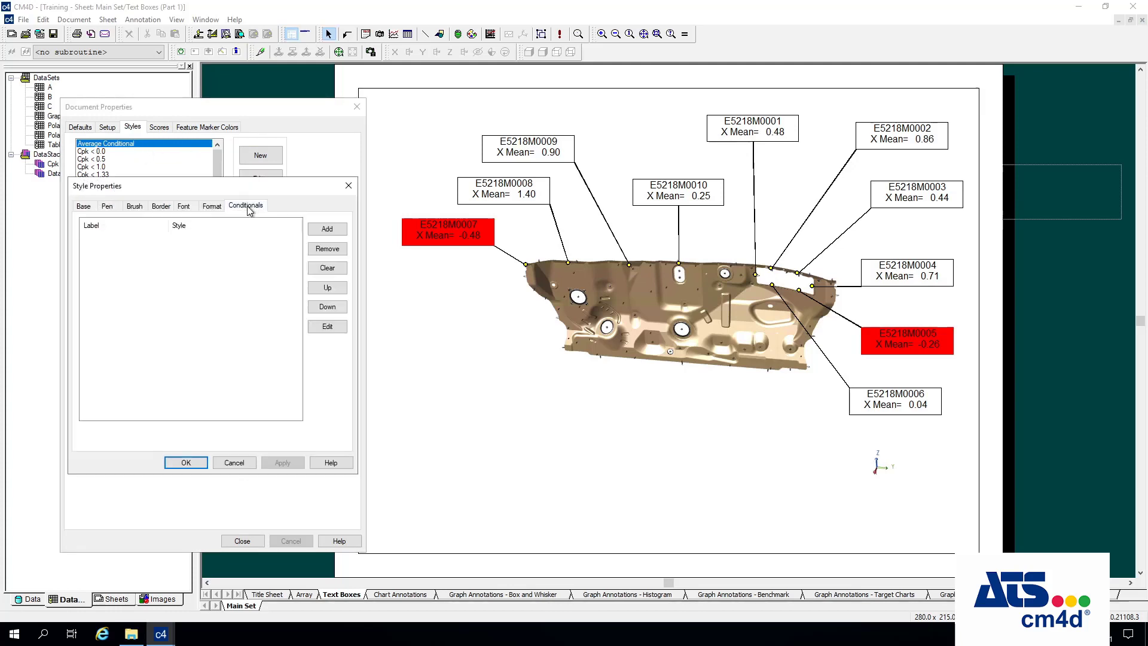
pyautogui.click(234, 463)
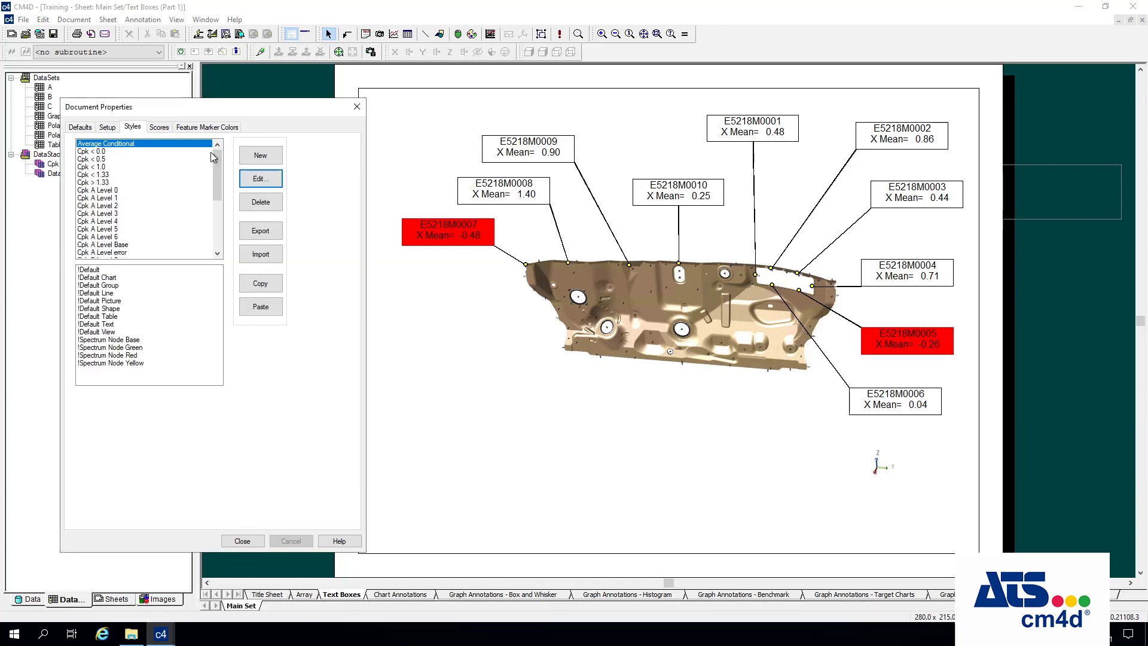
# Look through the list of document styles and close the document properties
pyautogui.moveTo(216, 156); pyautogui.dragTo(214, 220)
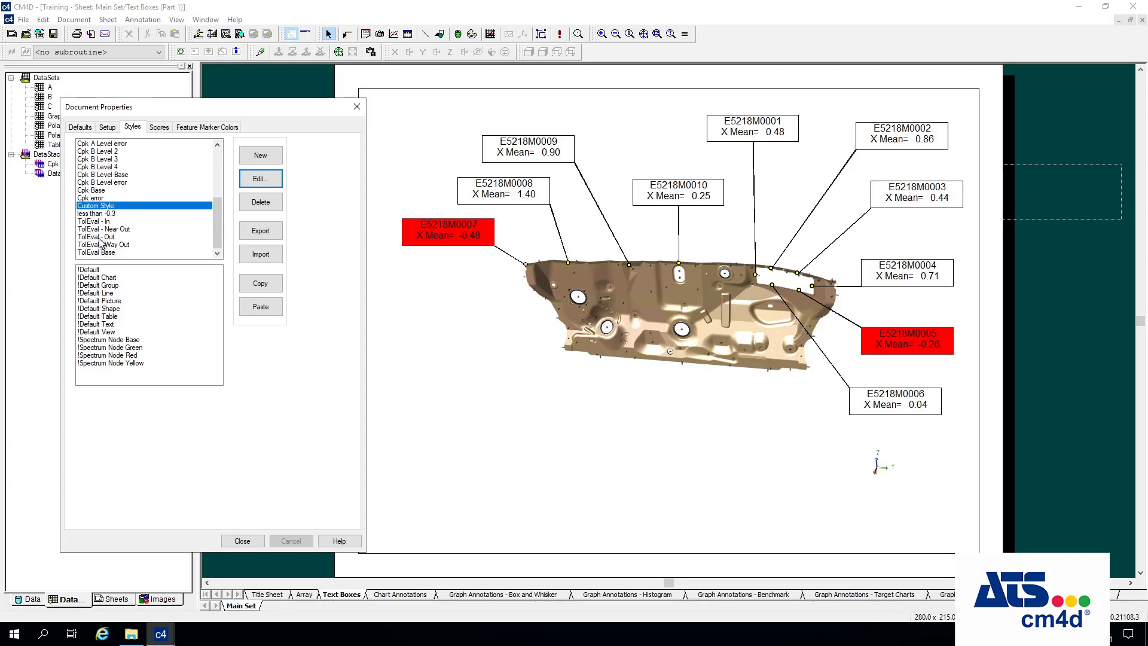
pyautogui.moveTo(217, 230); pyautogui.dragTo(218, 162)
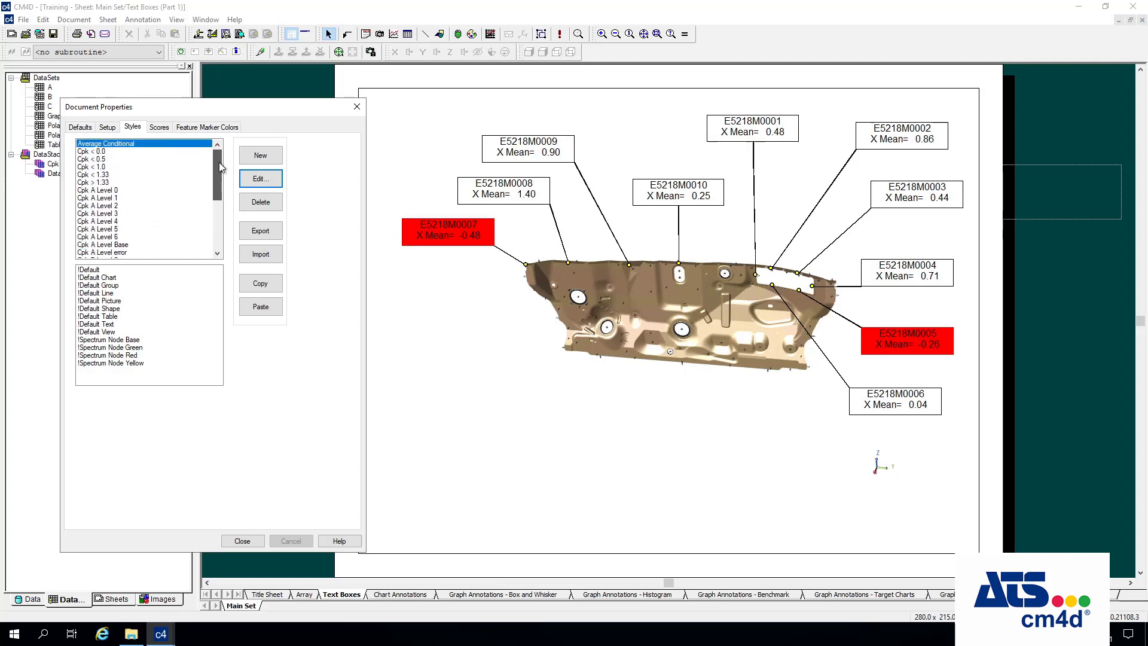
pyautogui.click(242, 540)
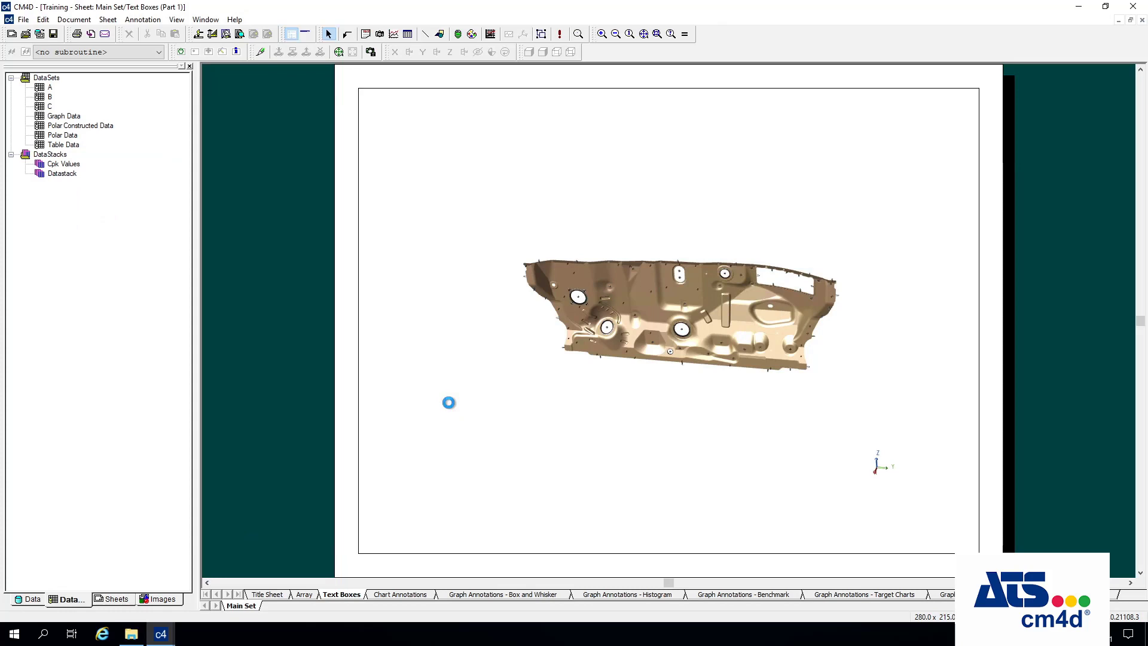
# Check the conditional style setup in the properties of the E5218M0007 text box
pyautogui.rightClick(441, 247)
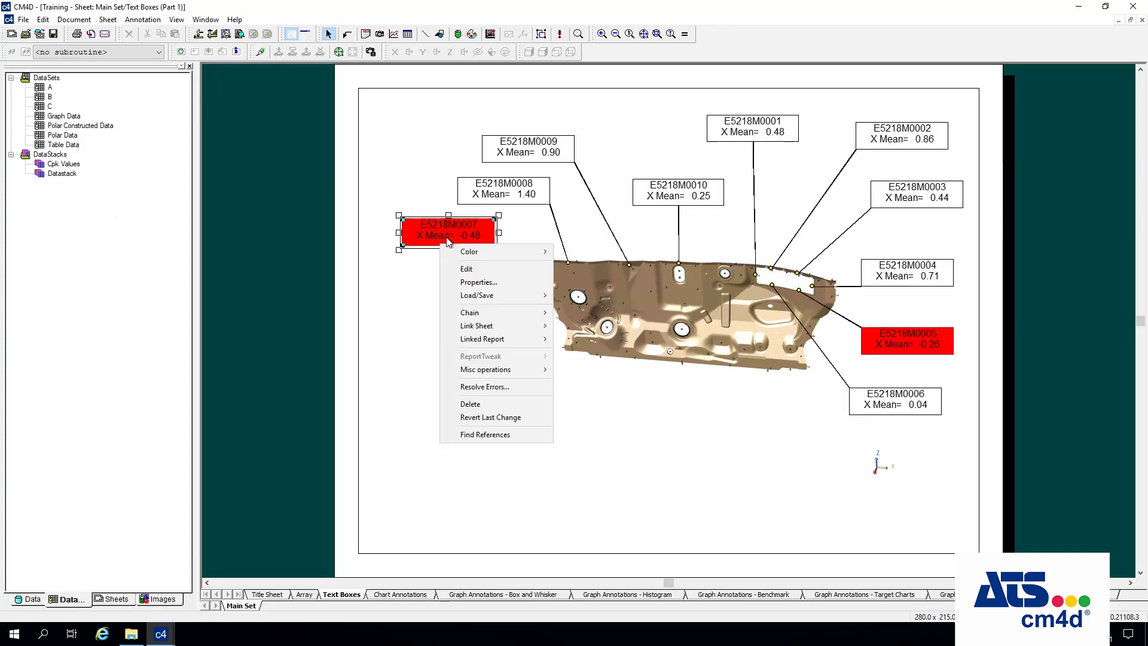
pyautogui.click(472, 281)
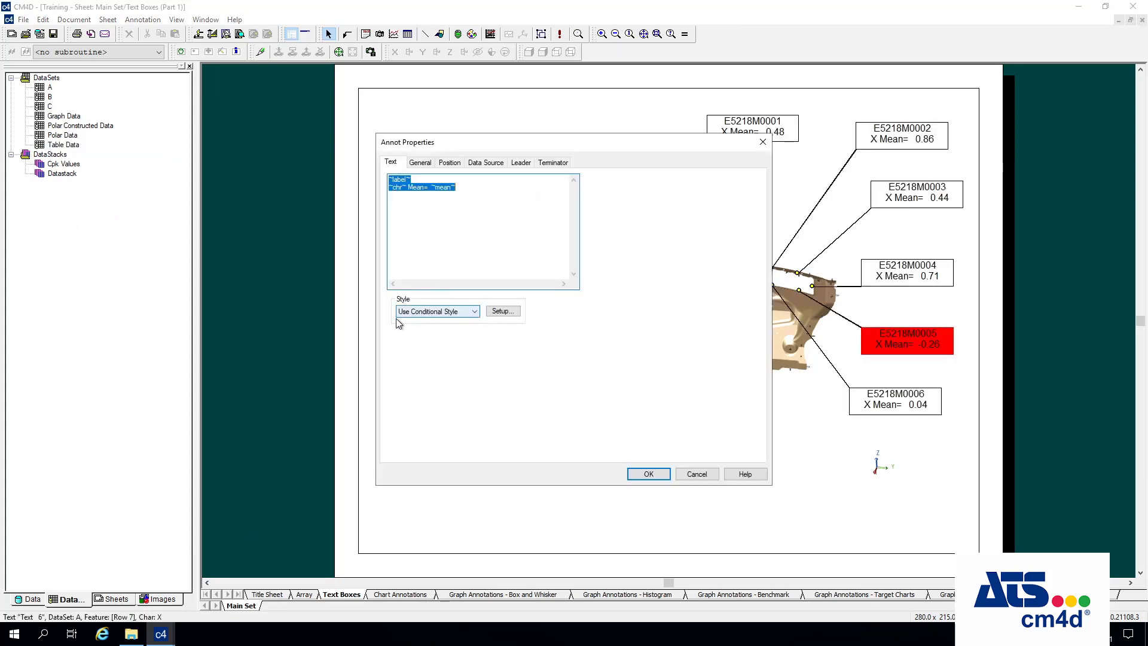
pyautogui.click(501, 311)
pyautogui.click(599, 330)
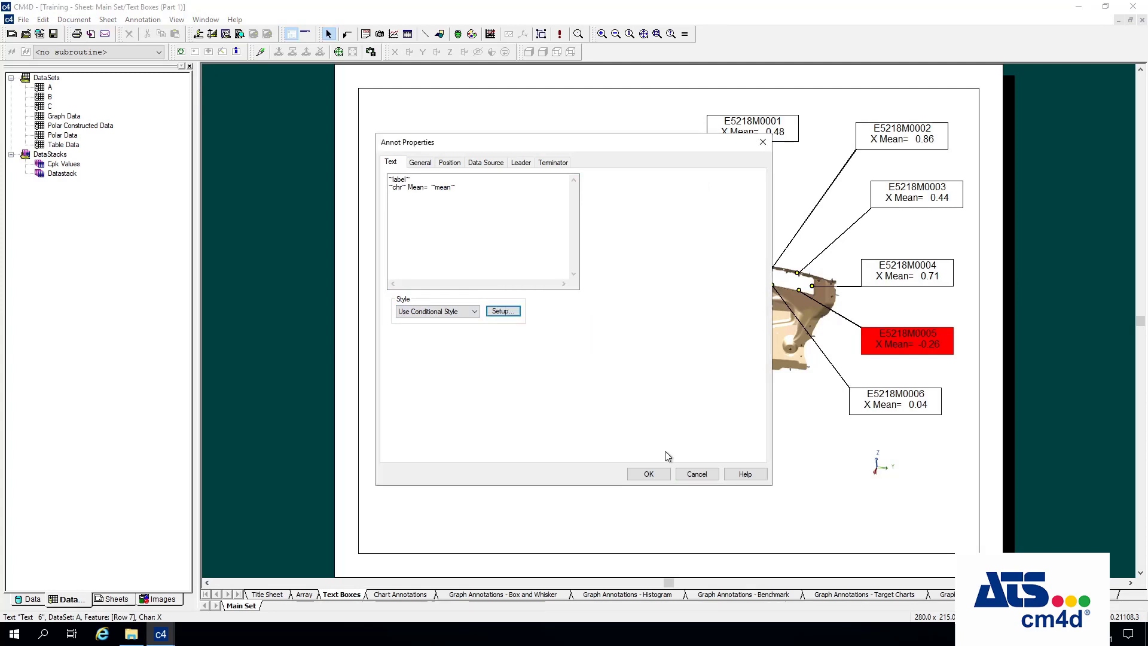
pyautogui.click(699, 475)
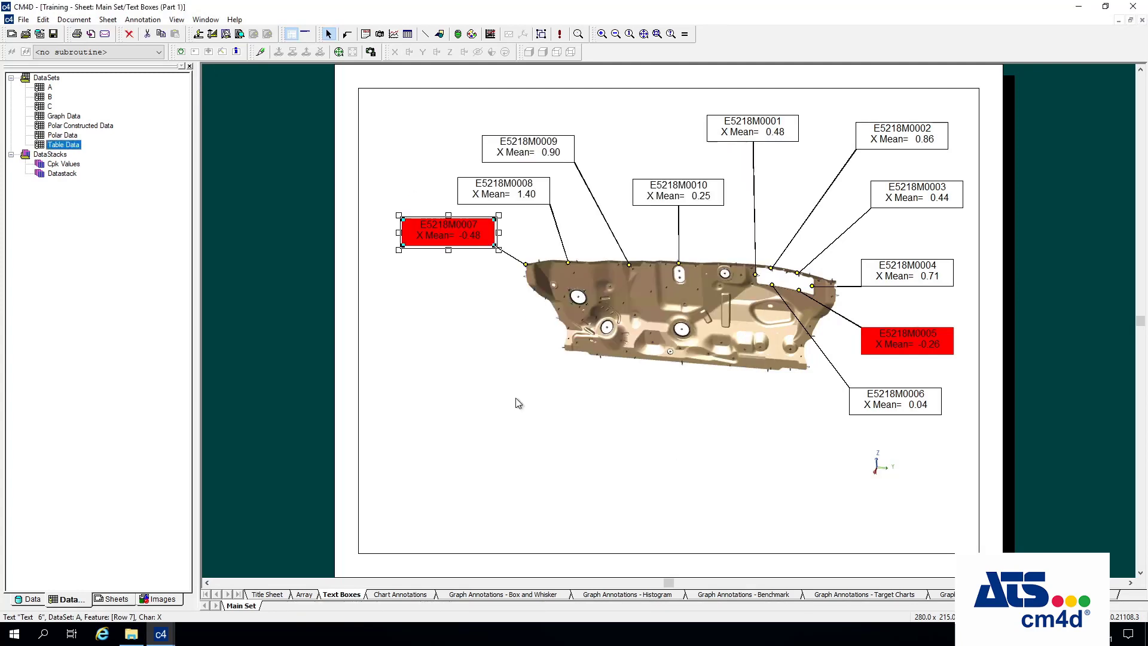
# Edit the Average Conditional document style and add a new condition labelled "Ave less than -0.3"
pyautogui.click(74, 20)
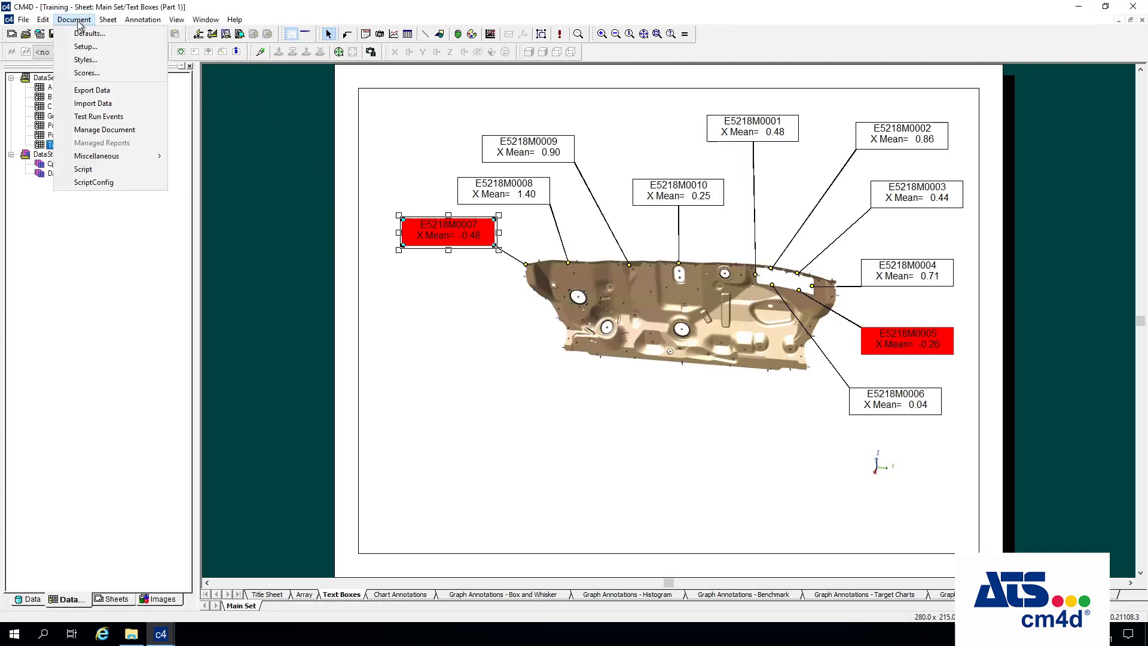
pyautogui.click(84, 60)
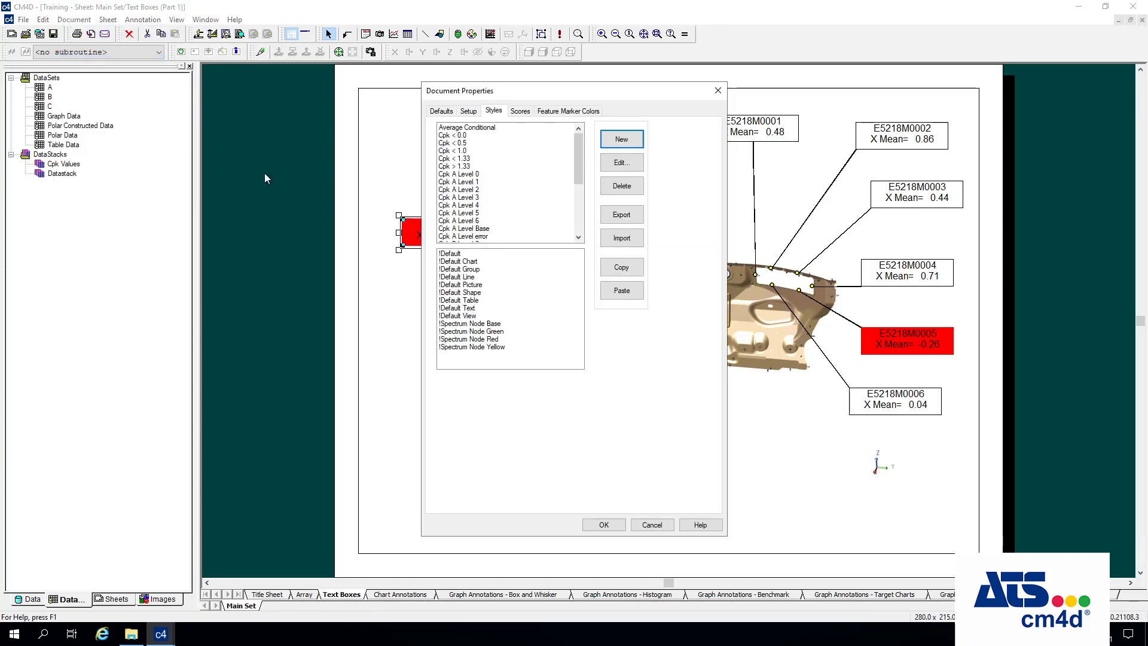
pyautogui.click(487, 127)
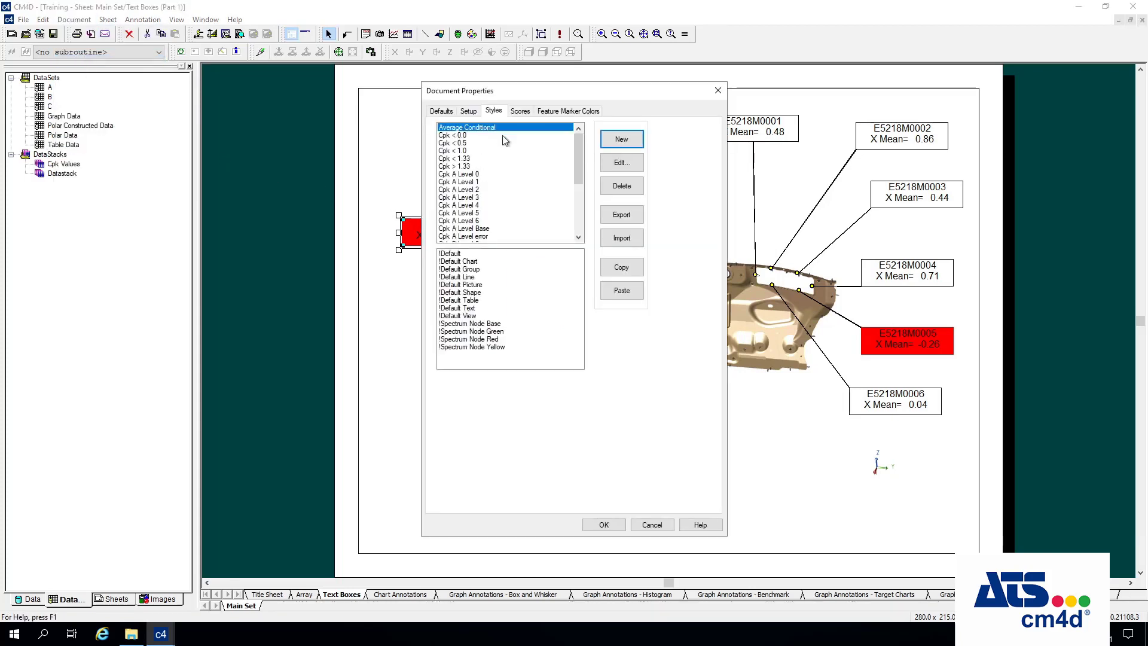
pyautogui.click(620, 163)
pyautogui.click(607, 190)
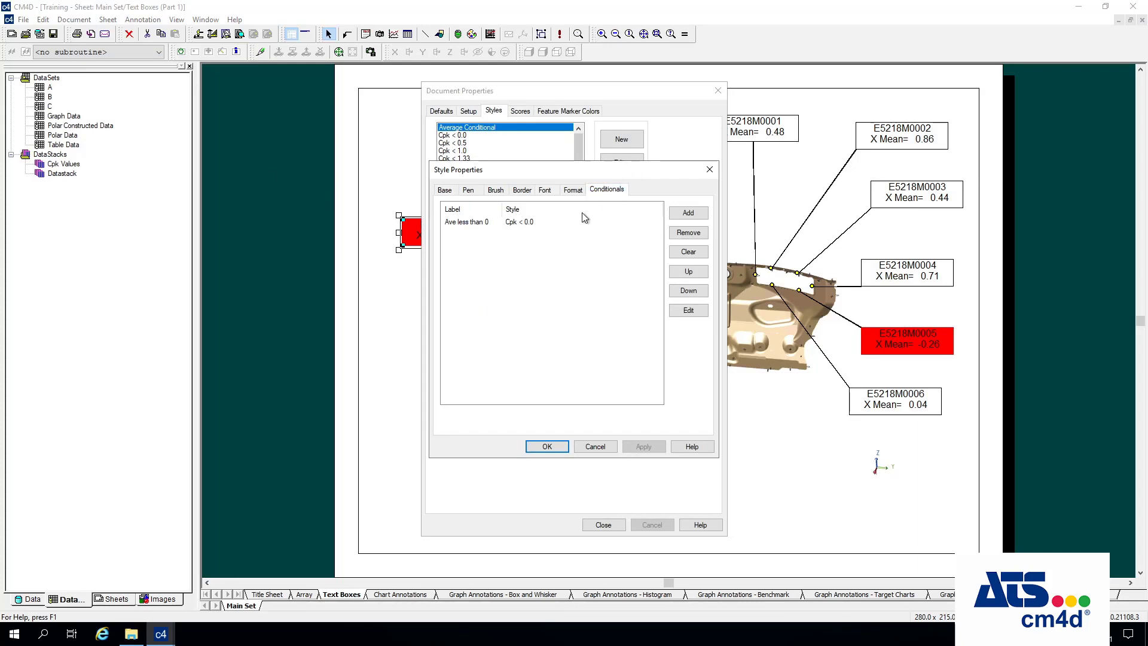
pyautogui.click(468, 222)
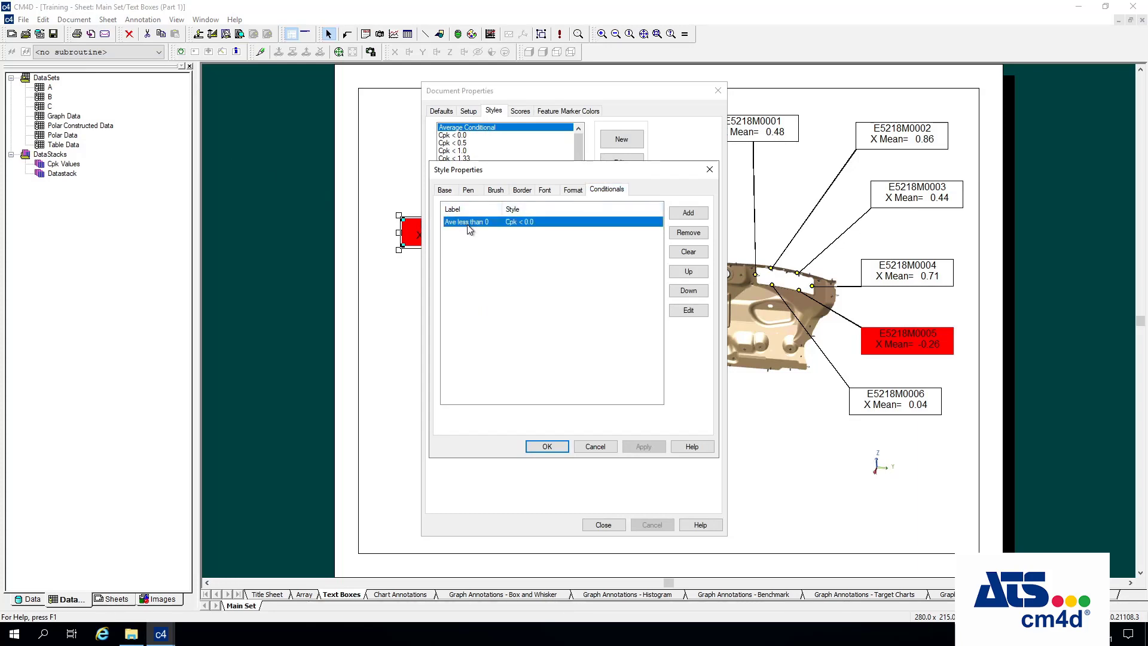
pyautogui.click(688, 214)
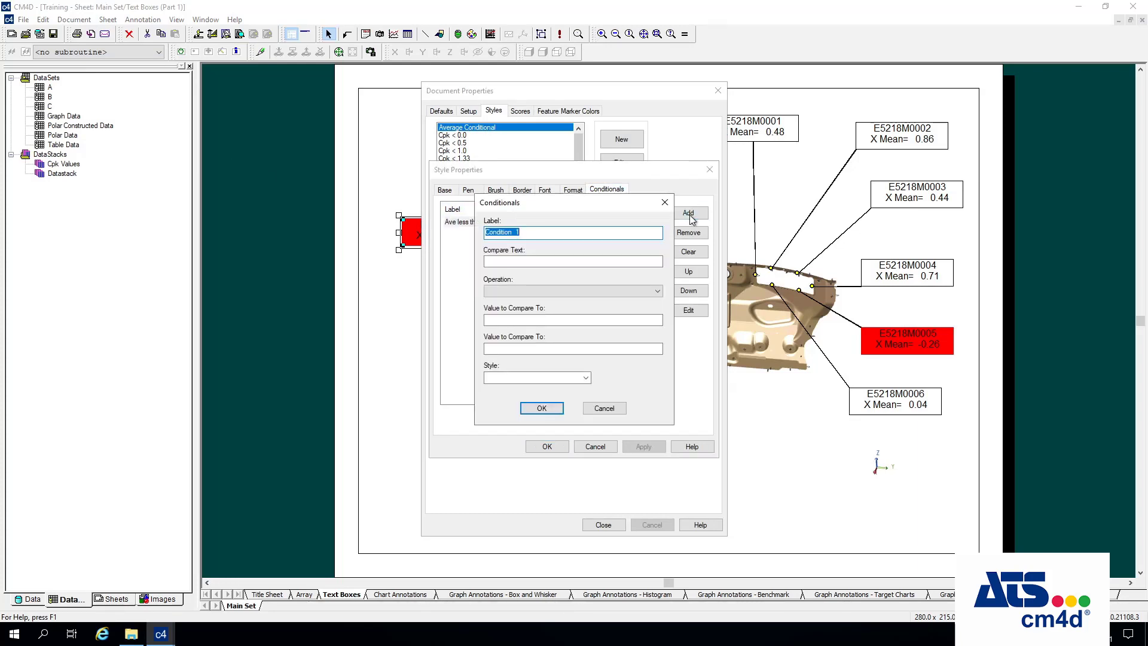
pyautogui.moveTo(622, 205); pyautogui.dragTo(543, 291)
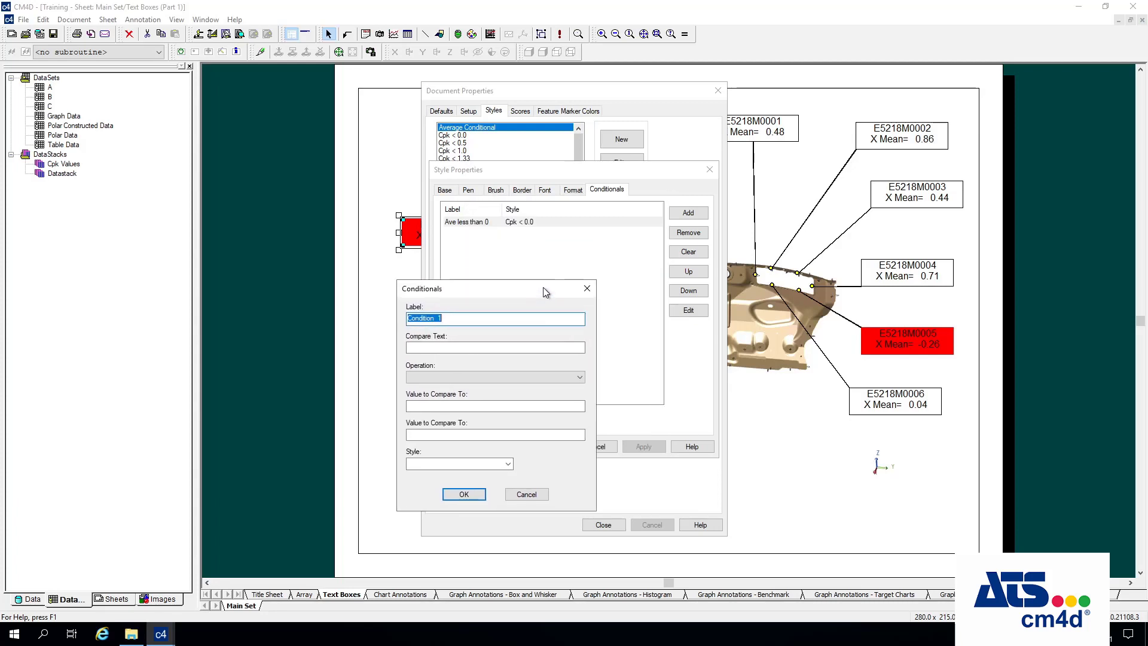
pyautogui.write('Ave less than -0.3')
# Make the new condition compare ~mean~ with ValueLessThan -0.3, assign it the "less than -0.3" style and confirm
pyautogui.click(496, 346)
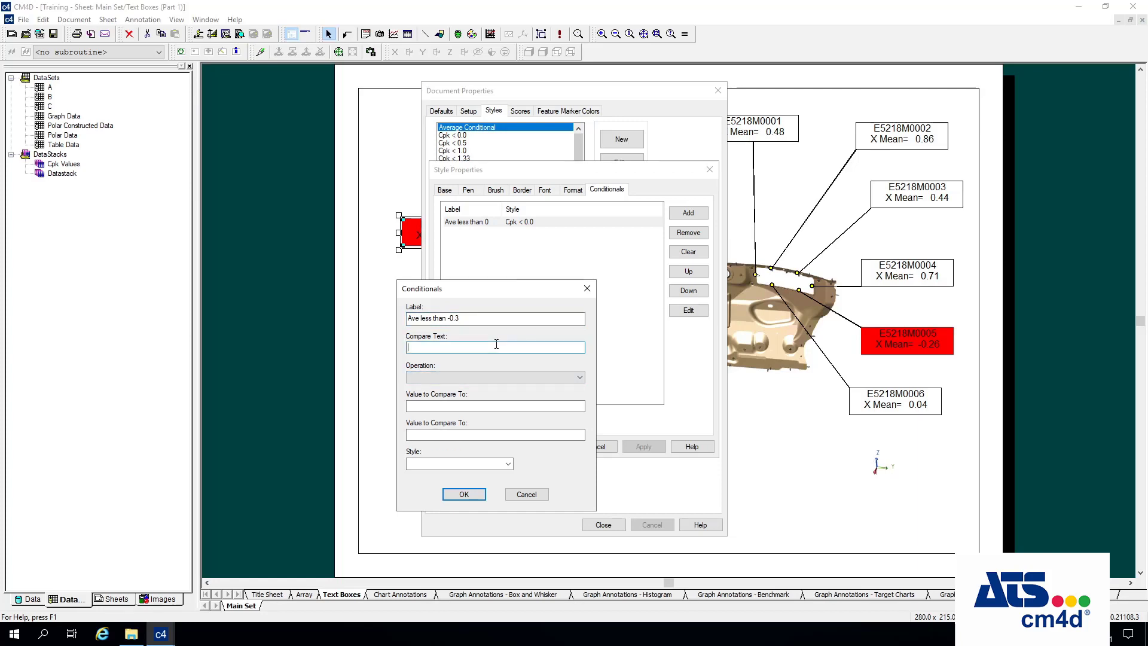
pyautogui.write('~mean~')
pyautogui.click(480, 375)
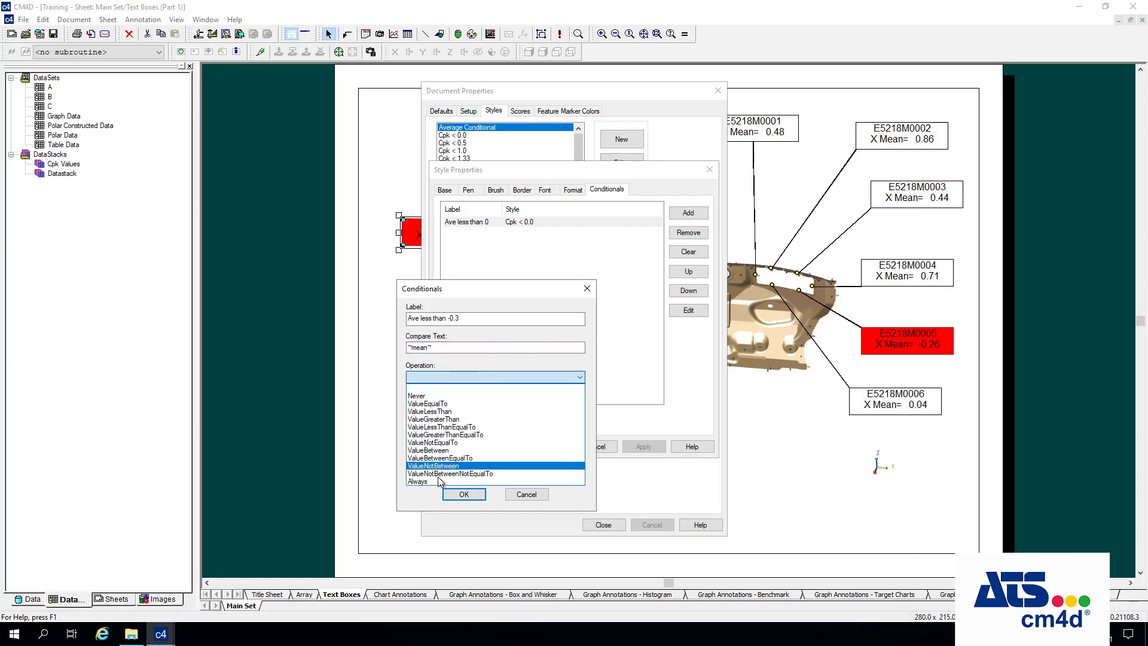
pyautogui.click(455, 412)
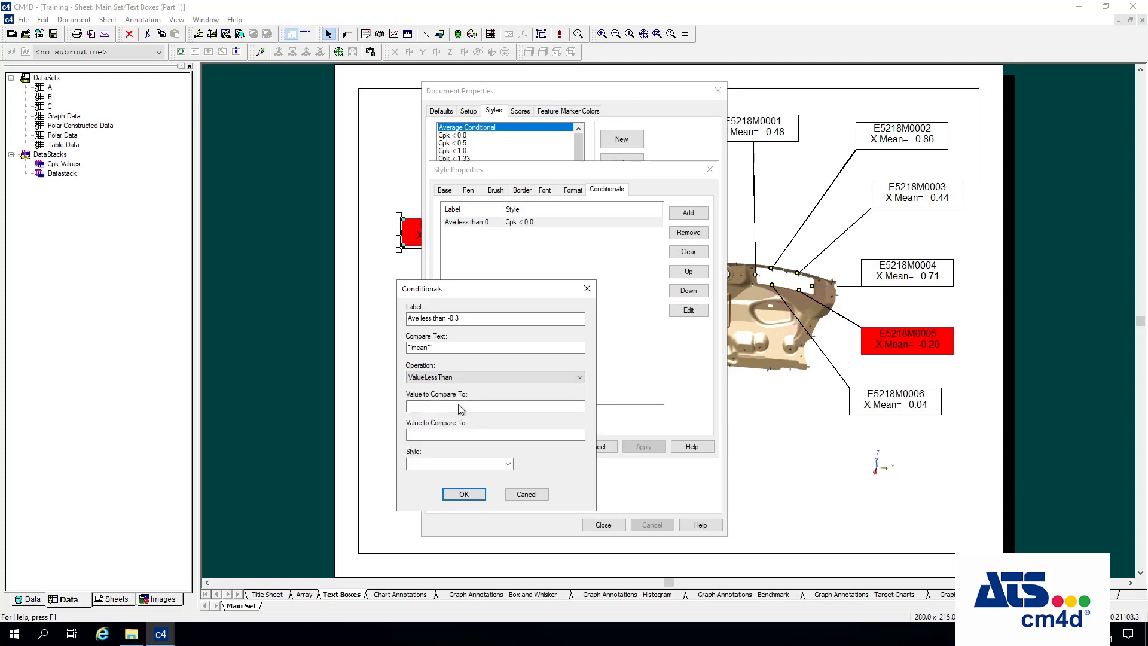
pyautogui.click(459, 406)
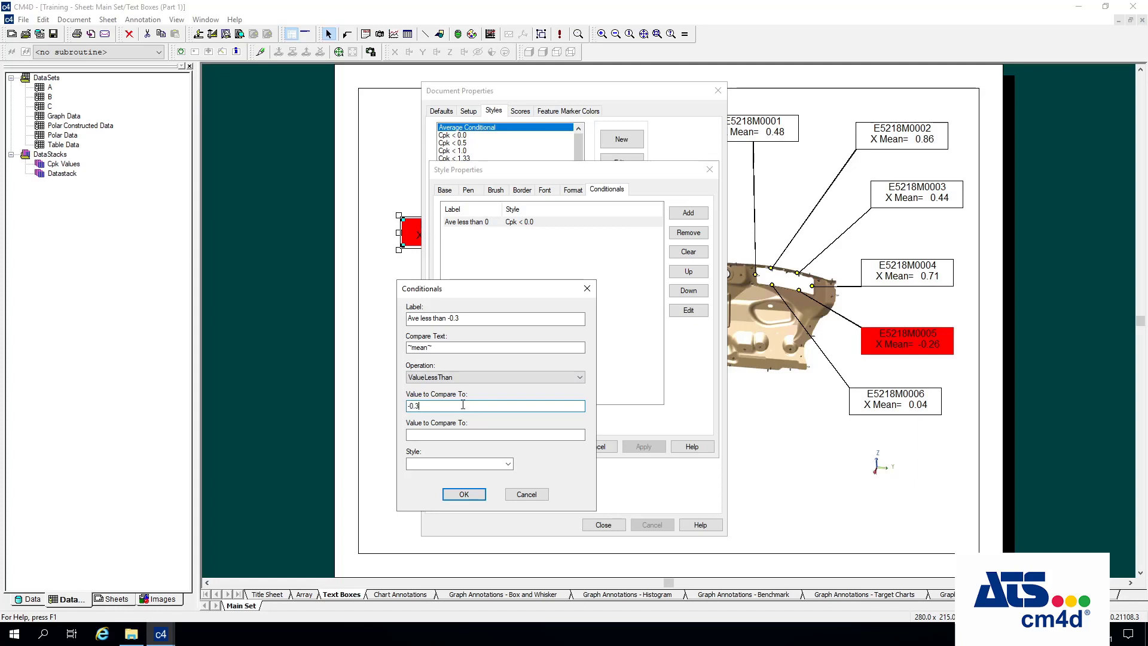
pyautogui.click(508, 465)
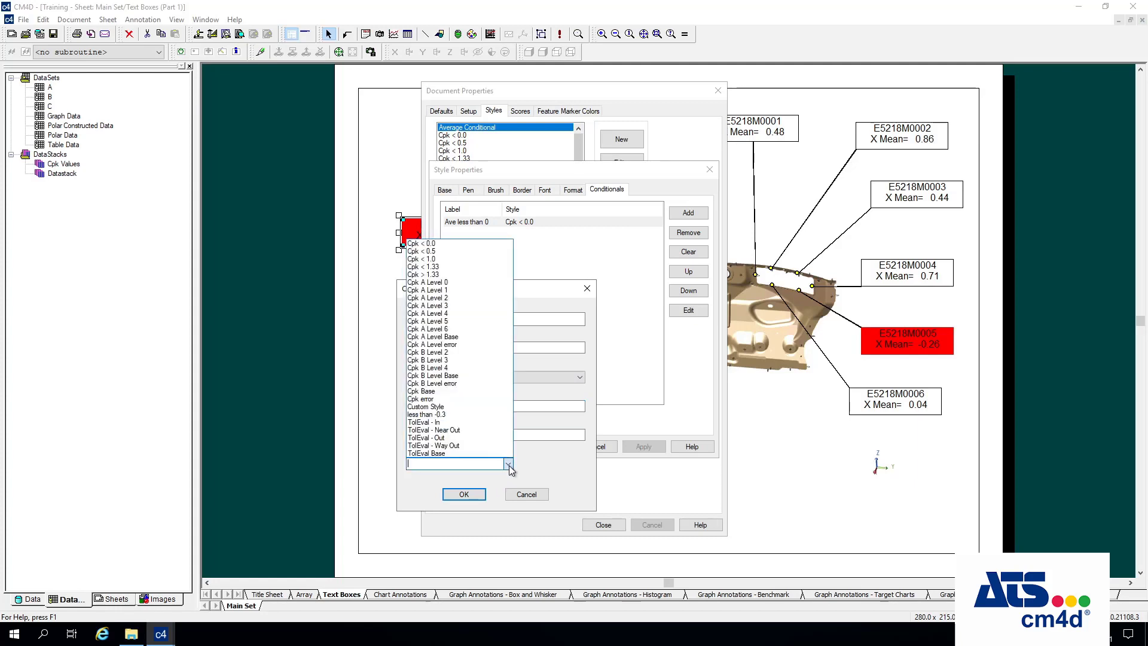
pyautogui.click(445, 415)
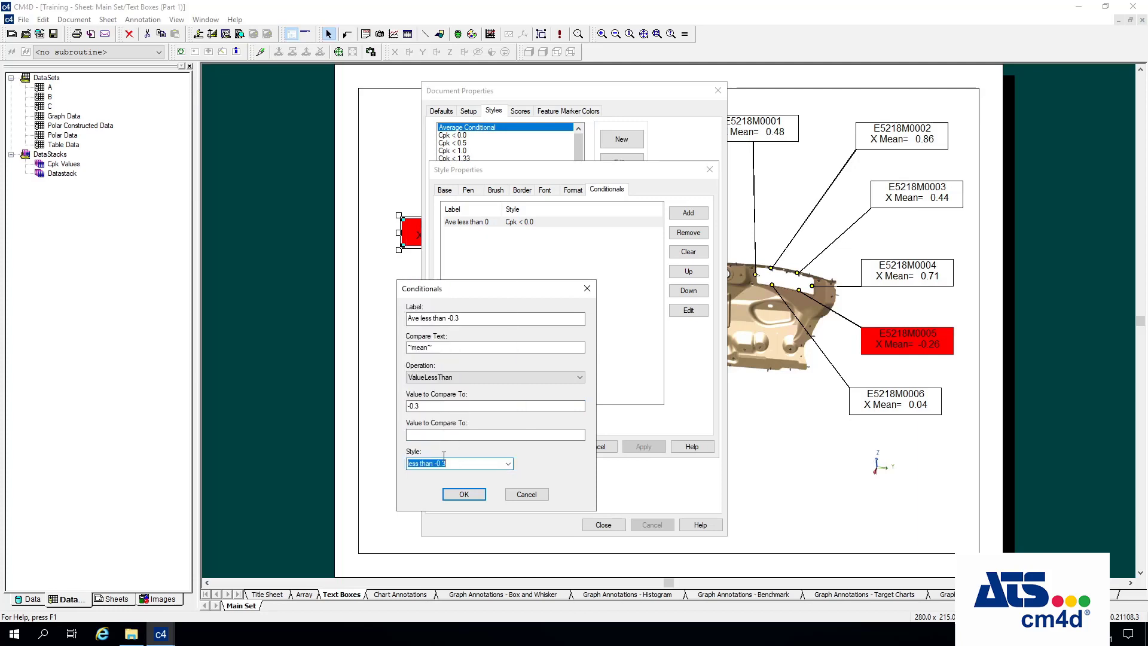
pyautogui.click(470, 496)
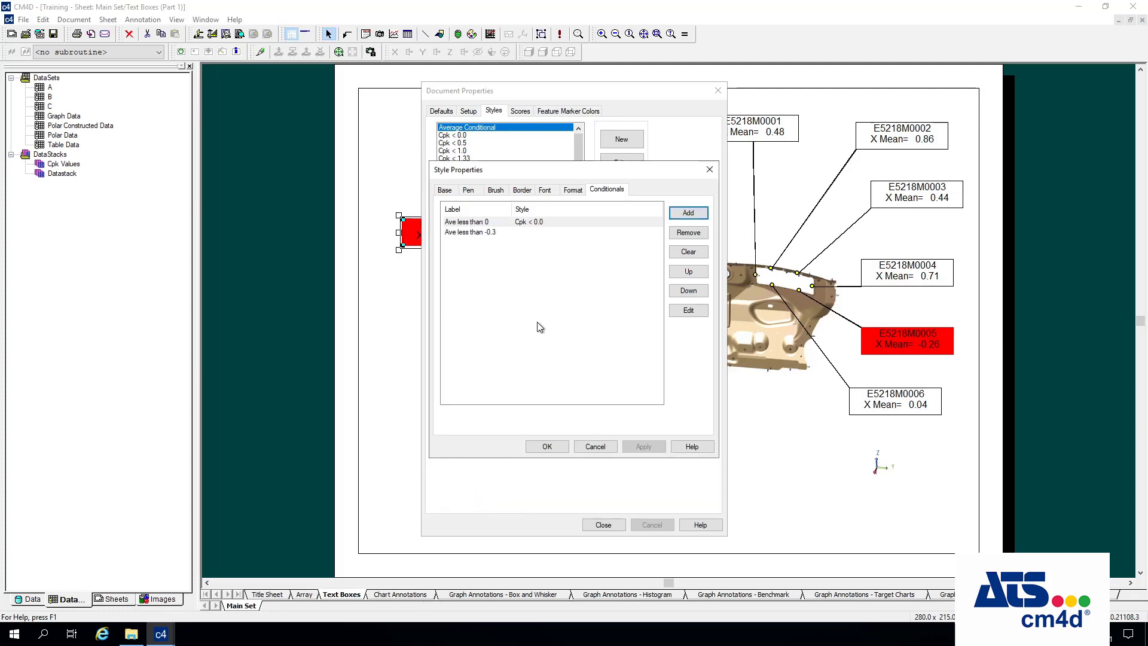
# Reopen and confirm the "Ave less than -0.3" condition, save the Average Conditional style and deselect the text box
pyautogui.click(489, 232)
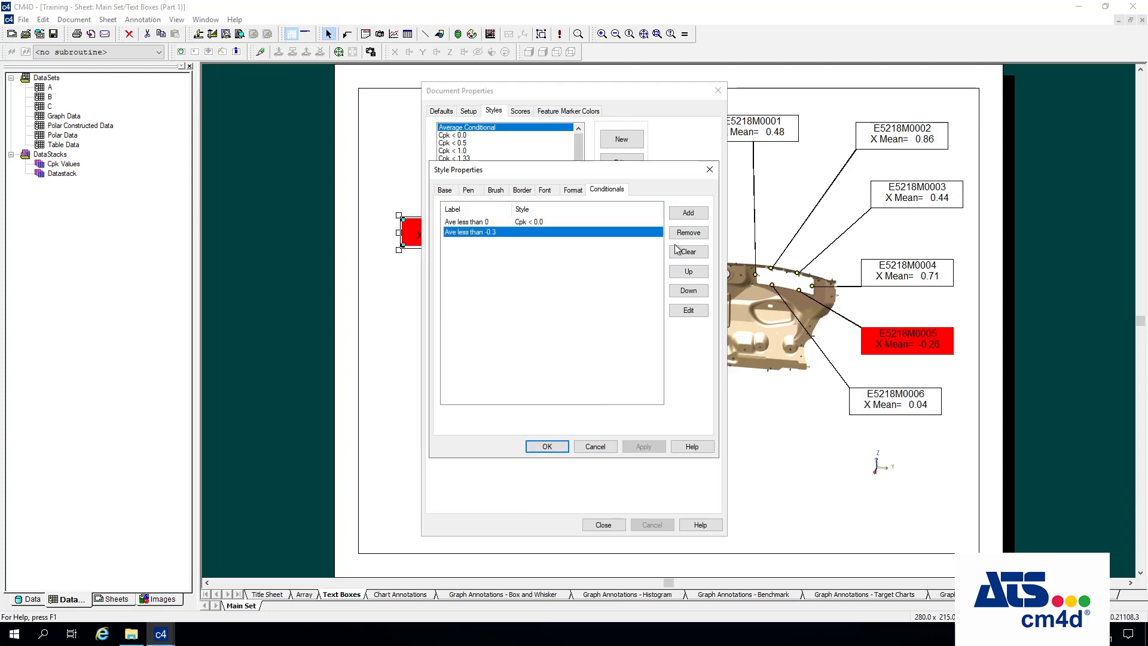
pyautogui.doubleClick(462, 237)
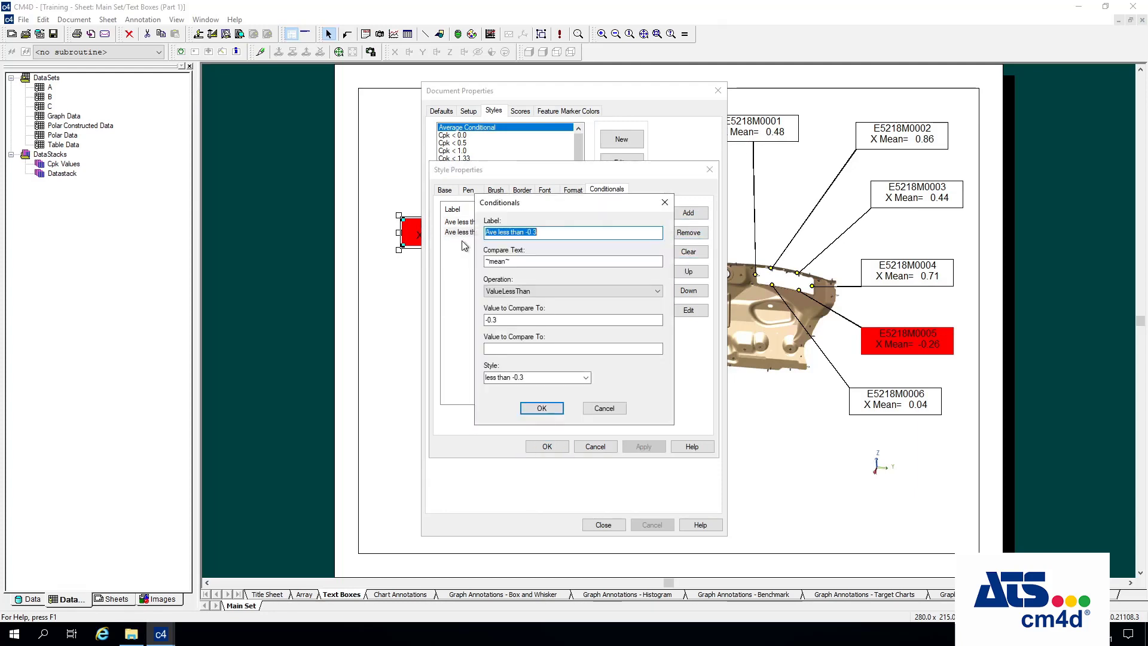
pyautogui.click(545, 410)
pyautogui.click(548, 447)
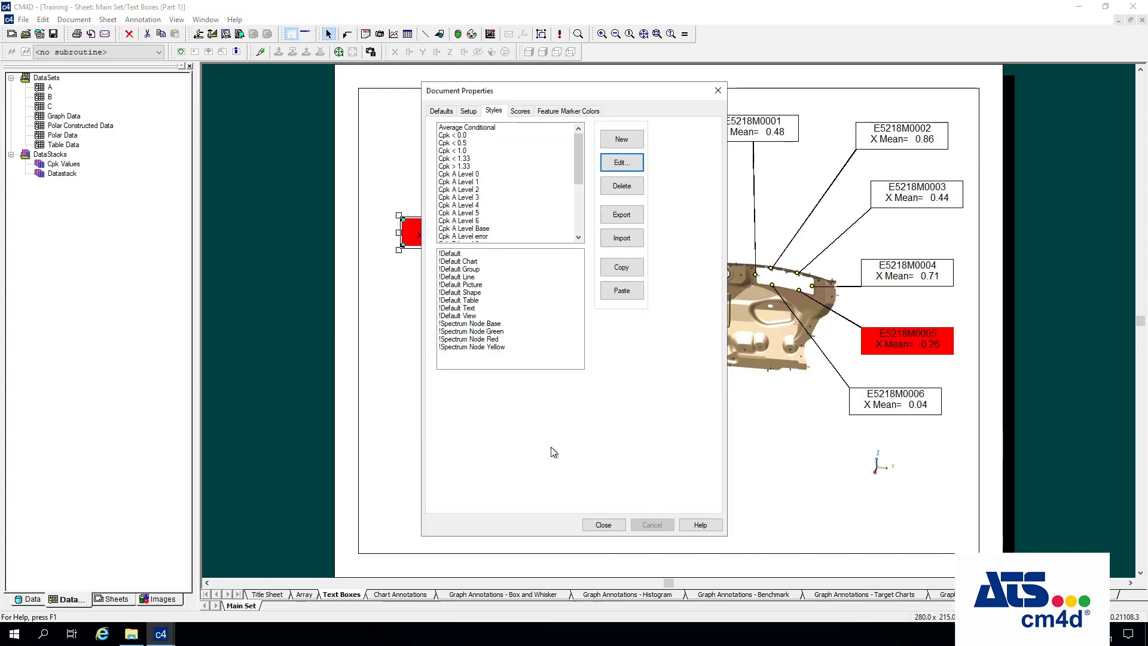
pyautogui.click(601, 524)
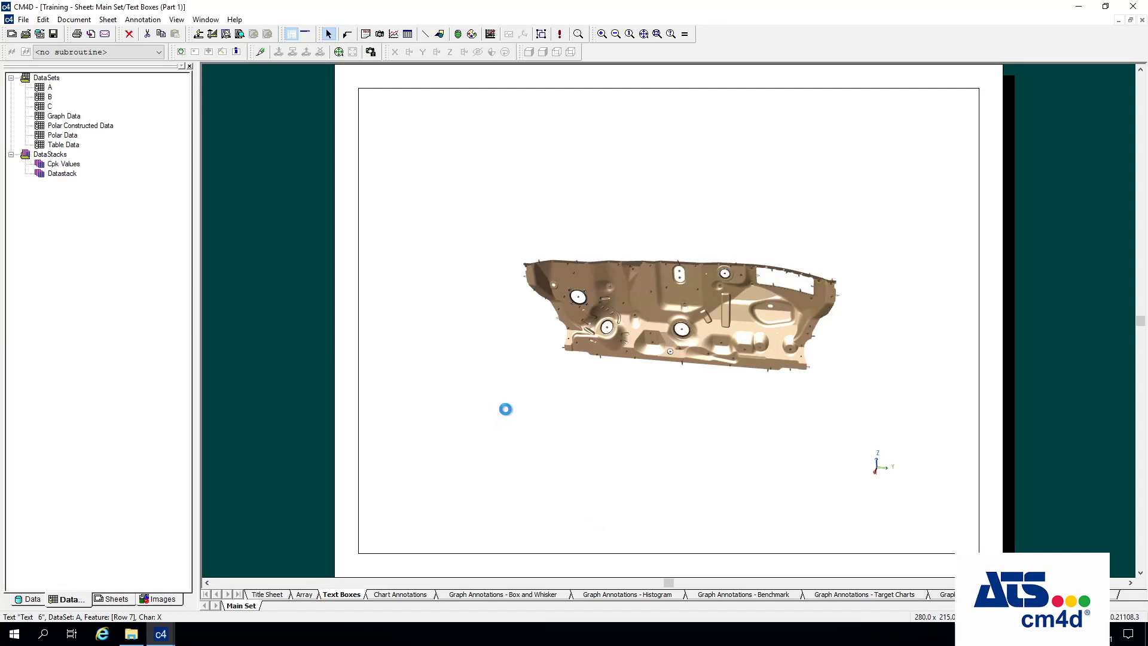
pyautogui.click(404, 346)
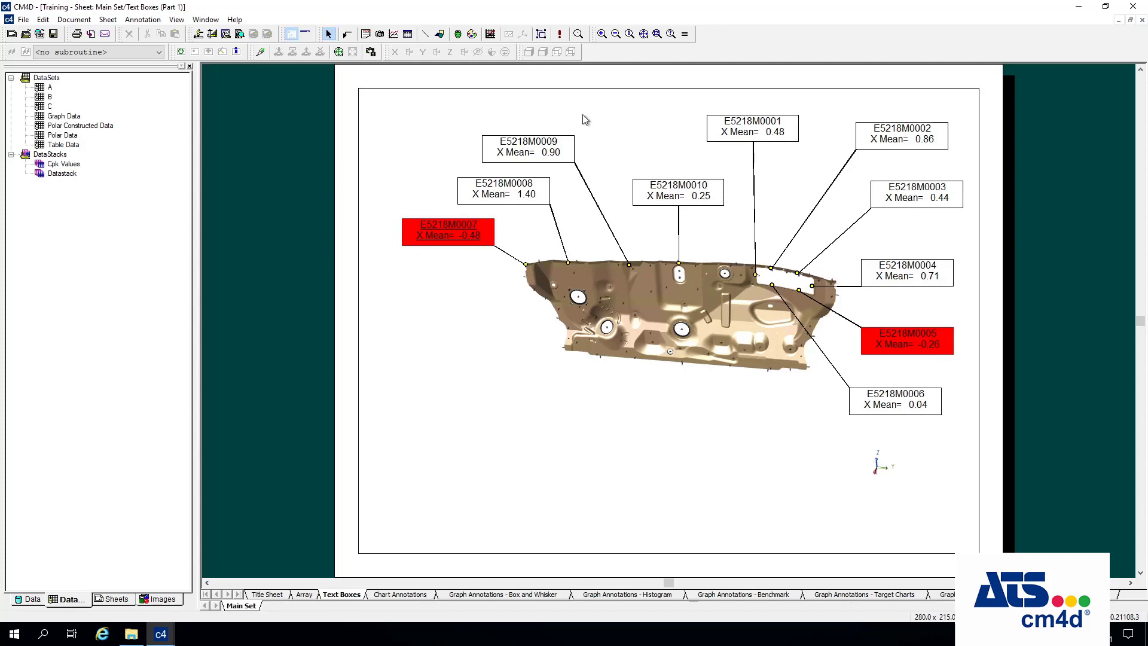
# Review the order of the conditions in the Average Conditional document style and close the document properties
pyautogui.click(80, 19)
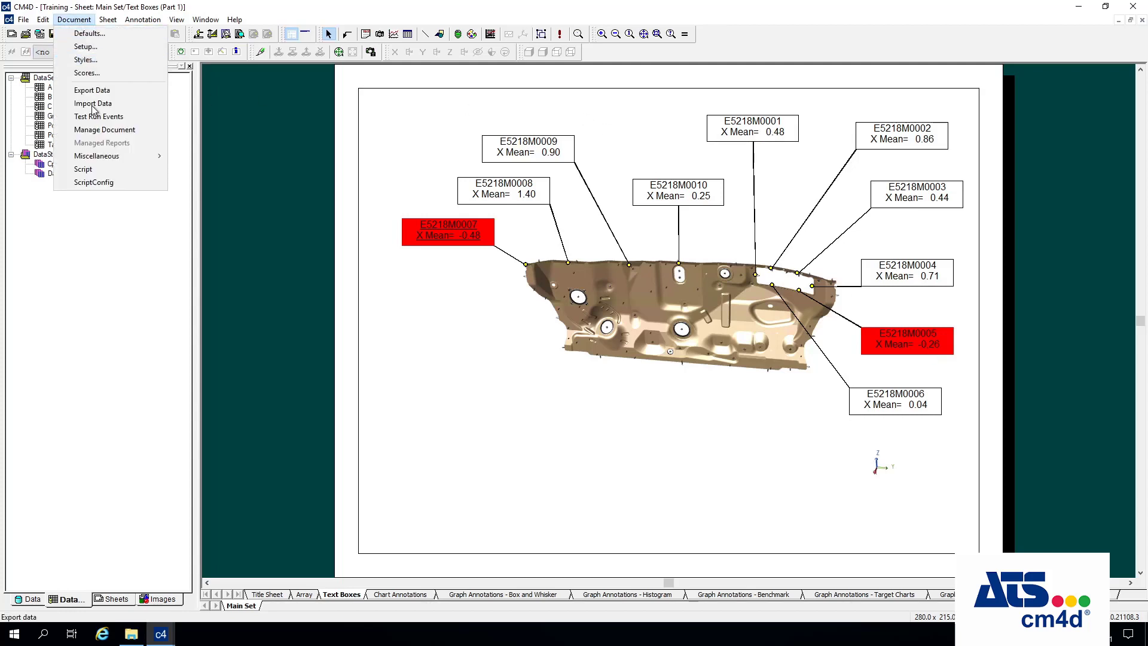
pyautogui.click(97, 61)
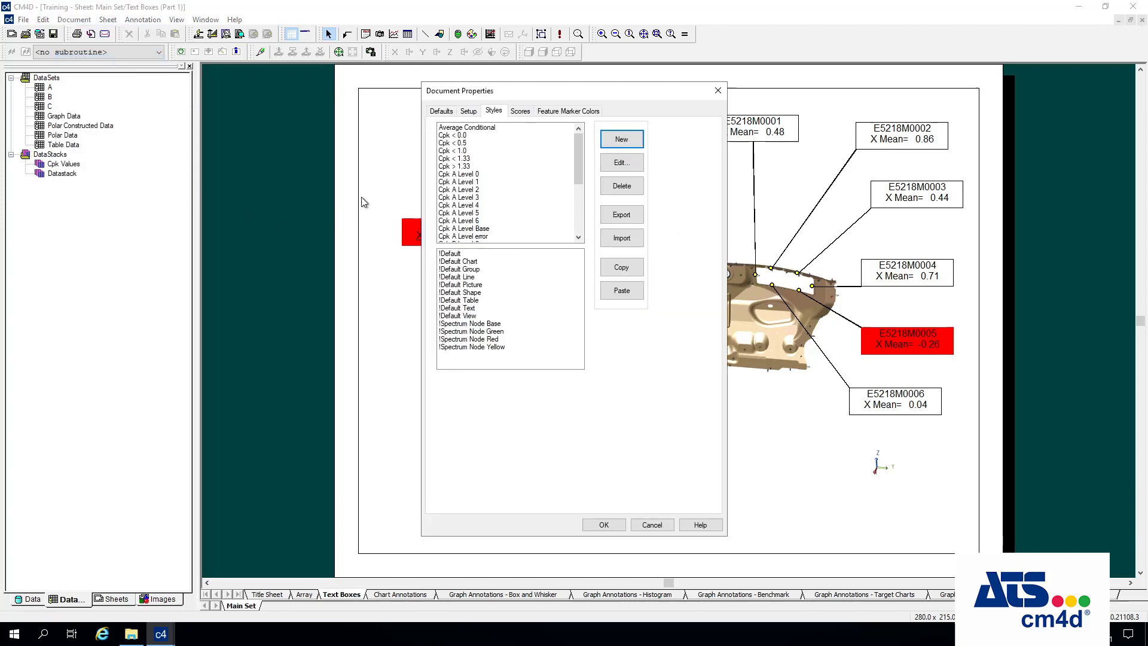
pyautogui.click(481, 127)
pyautogui.click(622, 162)
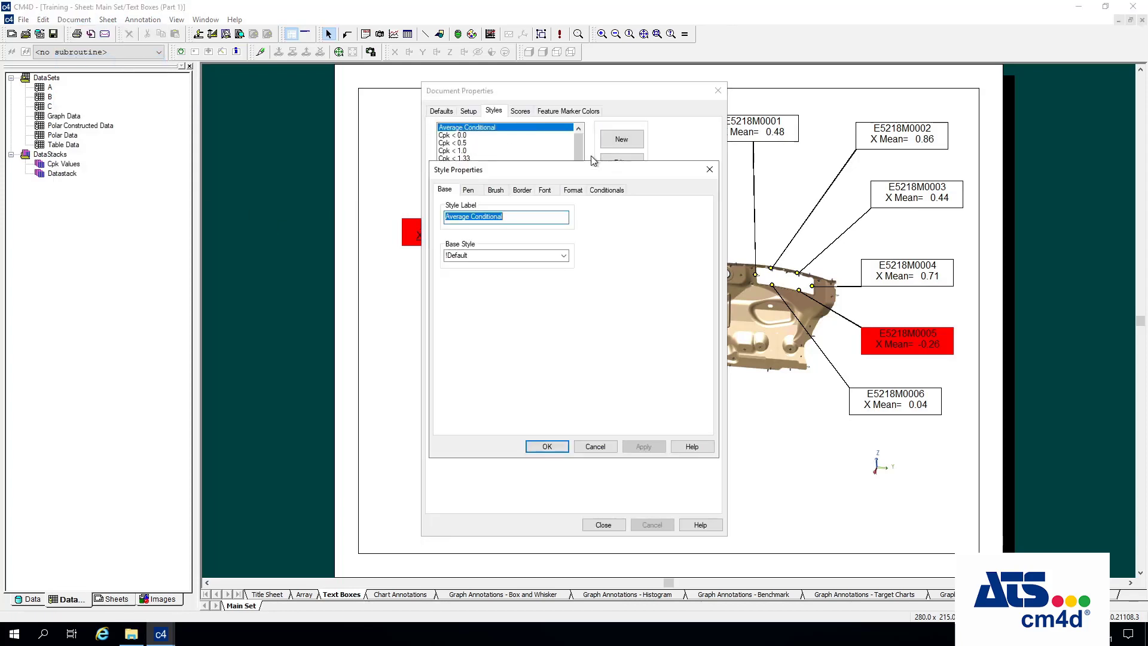
pyautogui.click(599, 191)
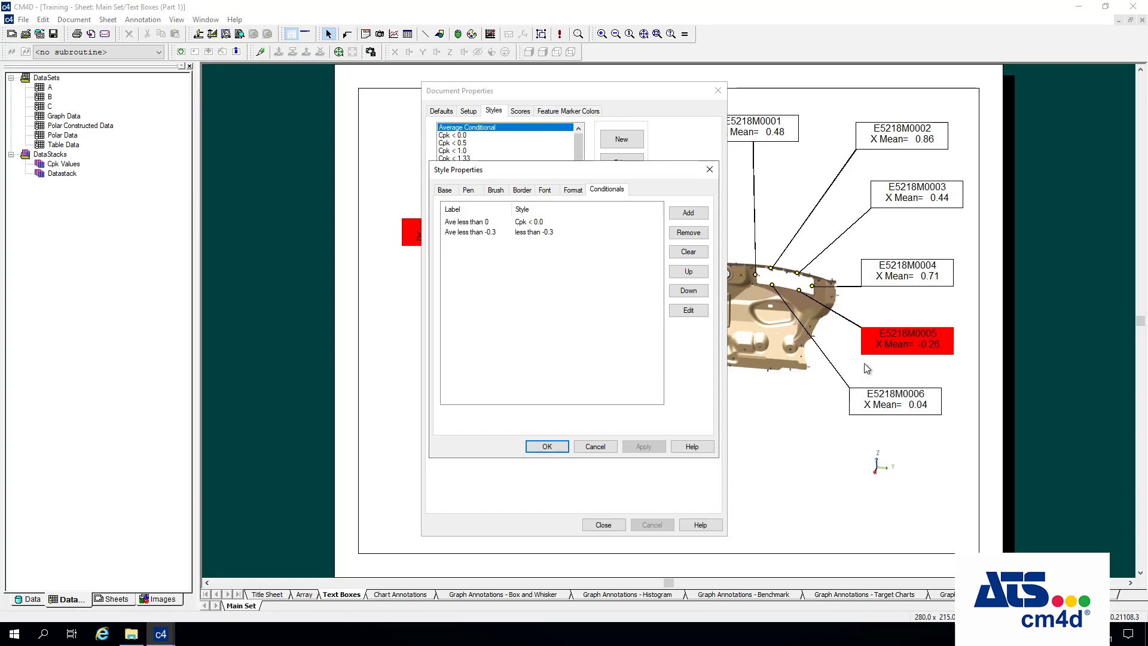
pyautogui.click(547, 447)
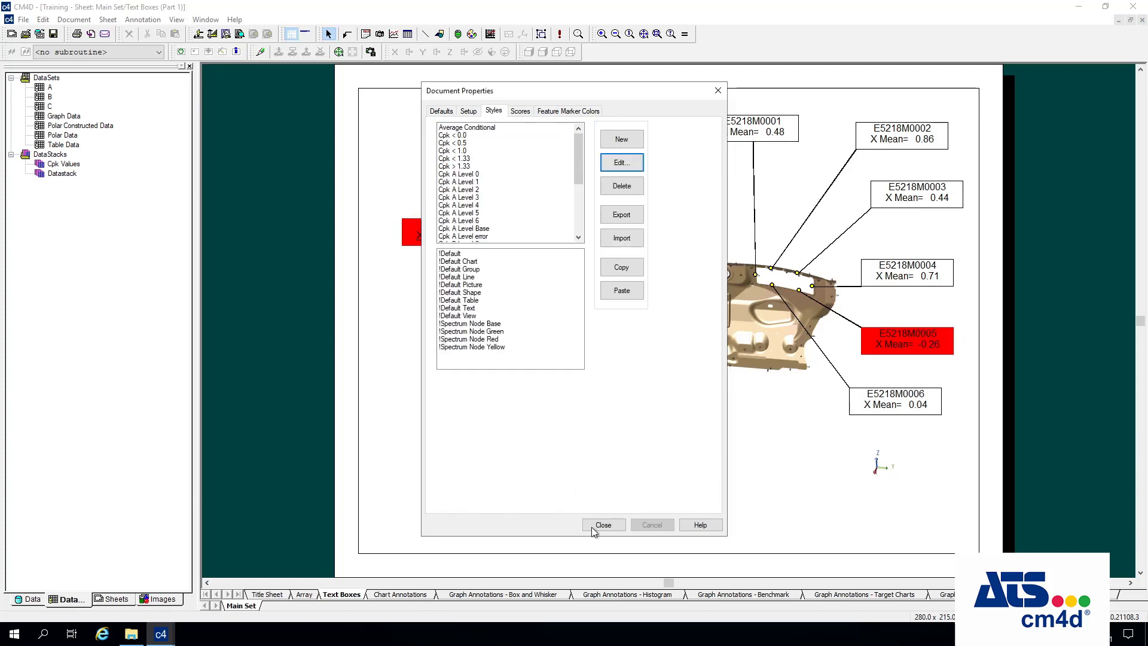
pyautogui.click(602, 524)
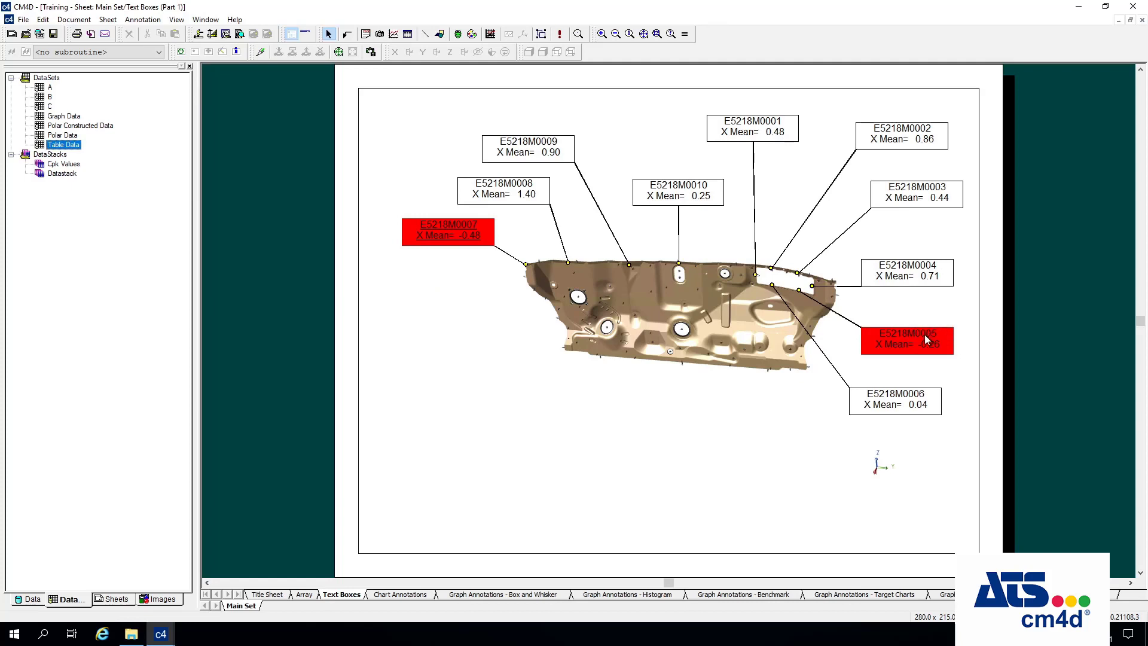
# Compare the conditional styling of the E5218M0005 and E5218M0007 text boxes by selecting each in turn, and clear the selection
pyautogui.click(942, 343)
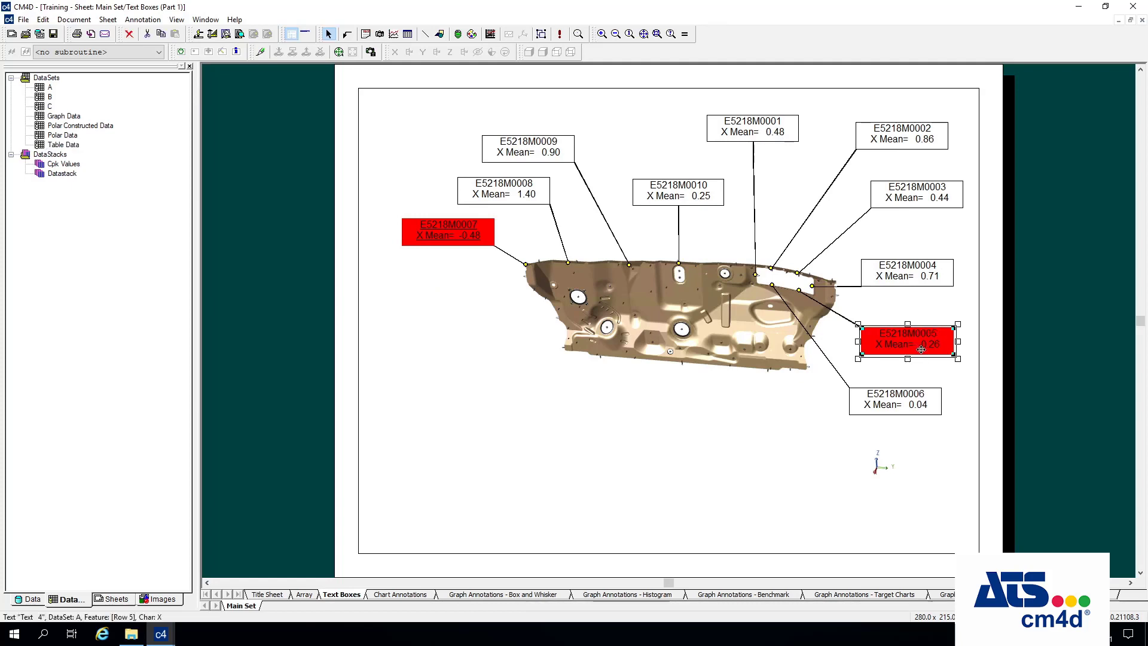
pyautogui.click(453, 244)
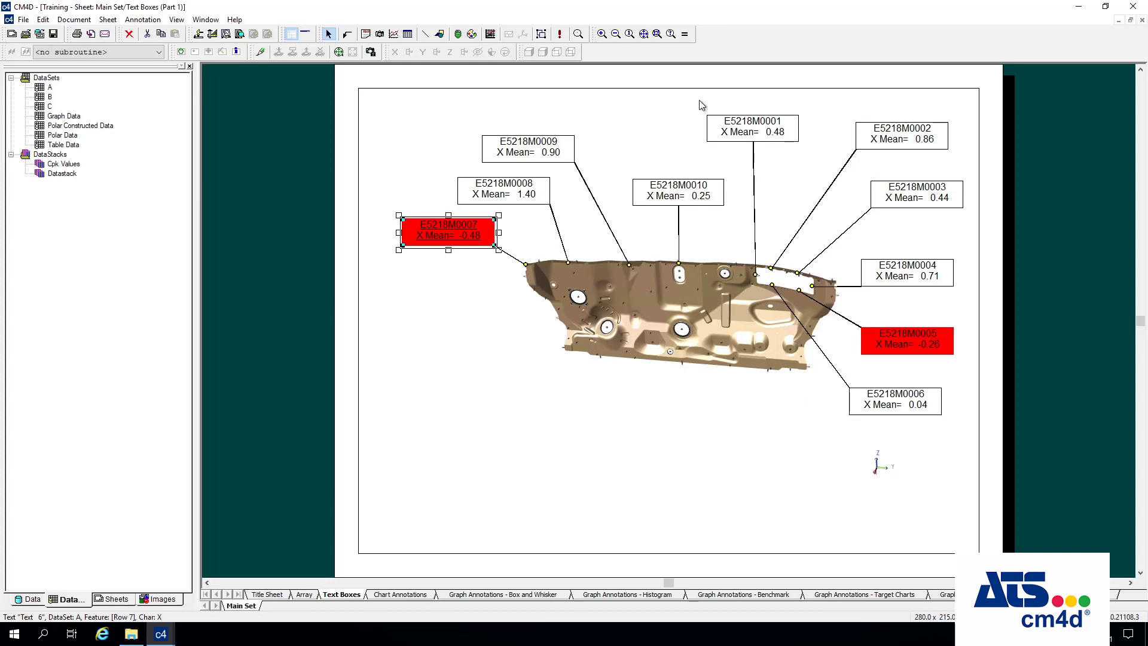
pyautogui.click(745, 515)
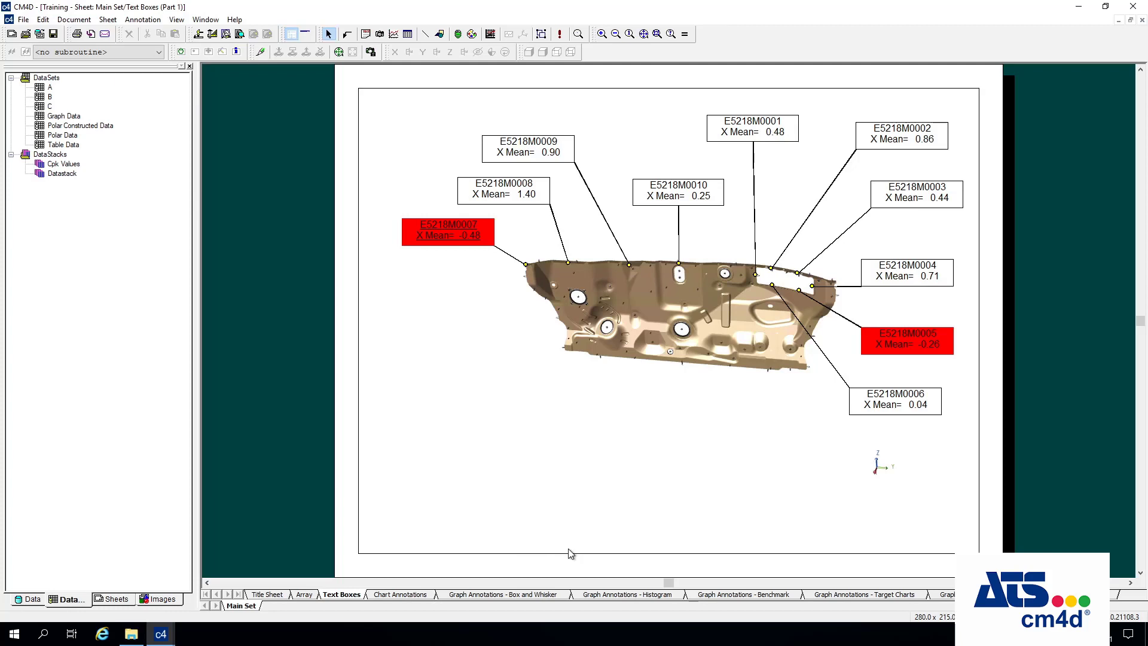
# Switch to the Chart Annotations sheet, open the E5218M0001 chart's properties and dismiss them without changes
pyautogui.click(400, 595)
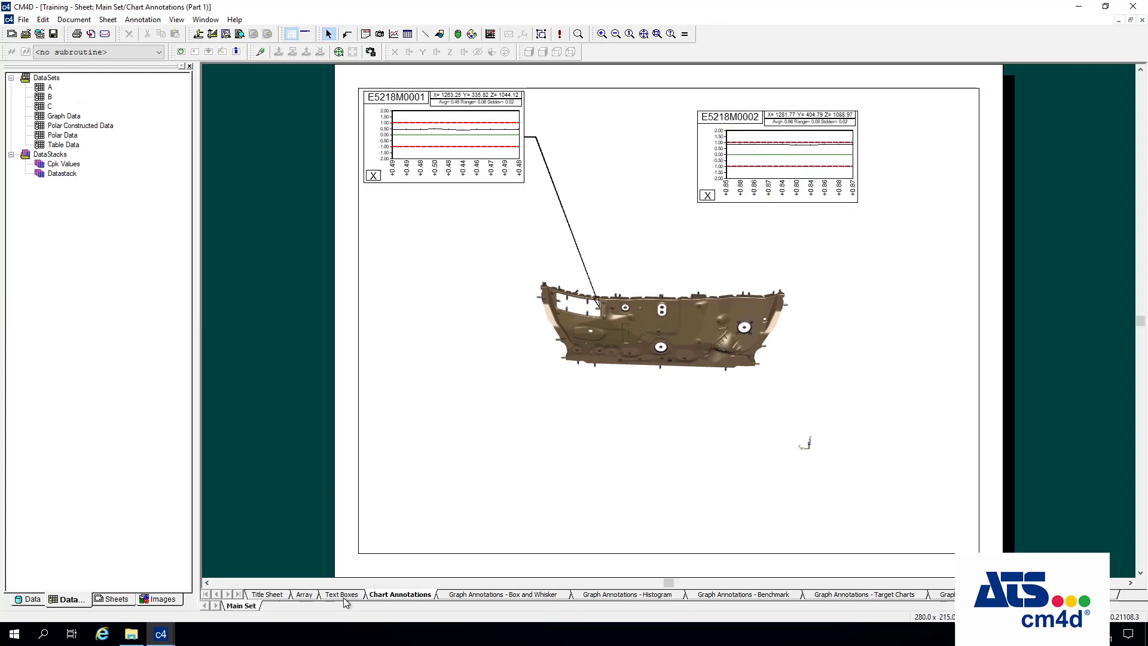
pyautogui.rightClick(407, 125)
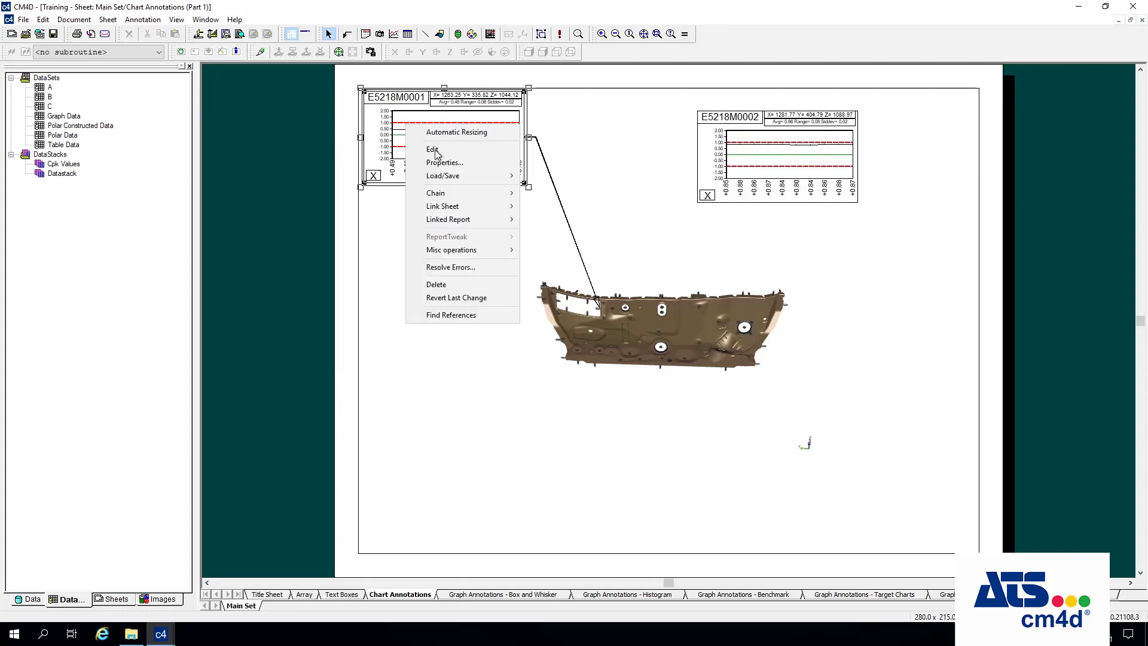
pyautogui.click(447, 163)
pyautogui.click(703, 476)
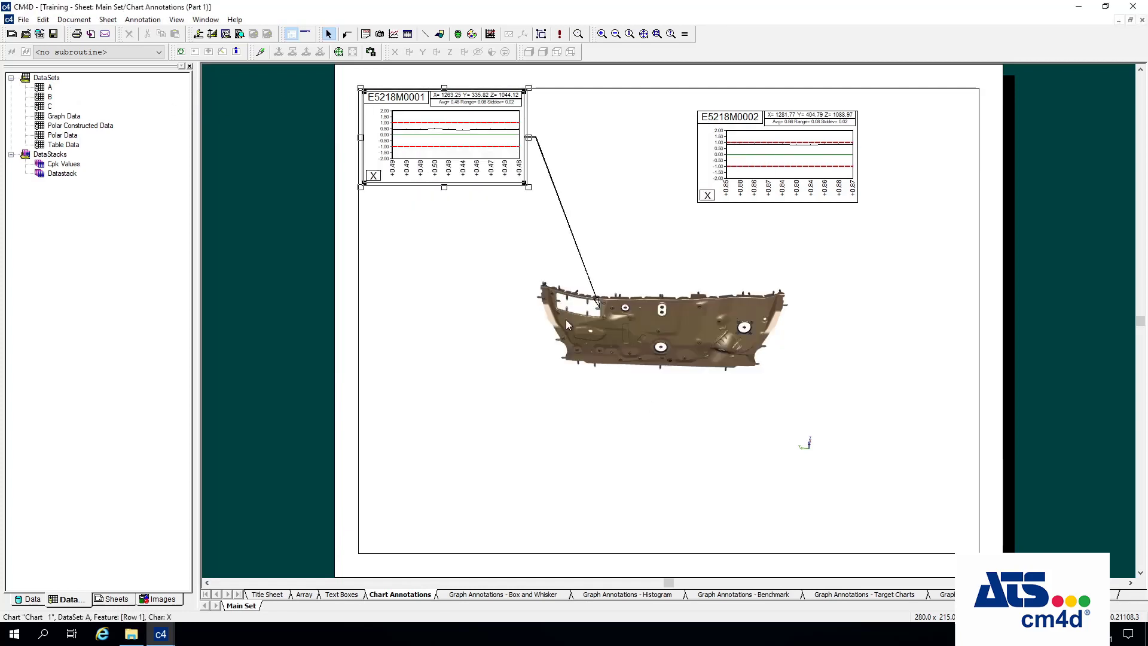
# Inspect the general properties and event trigger style options of the title inside the E5218M0001 chart, and cancel
pyautogui.doubleClick(492, 155)
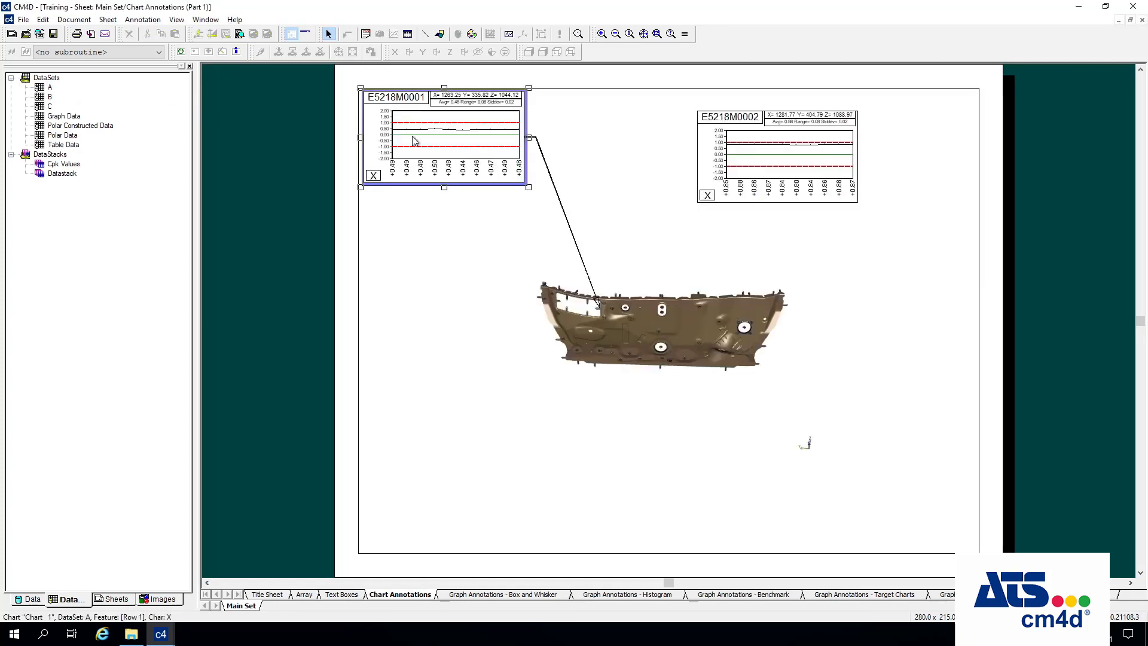
pyautogui.rightClick(397, 100)
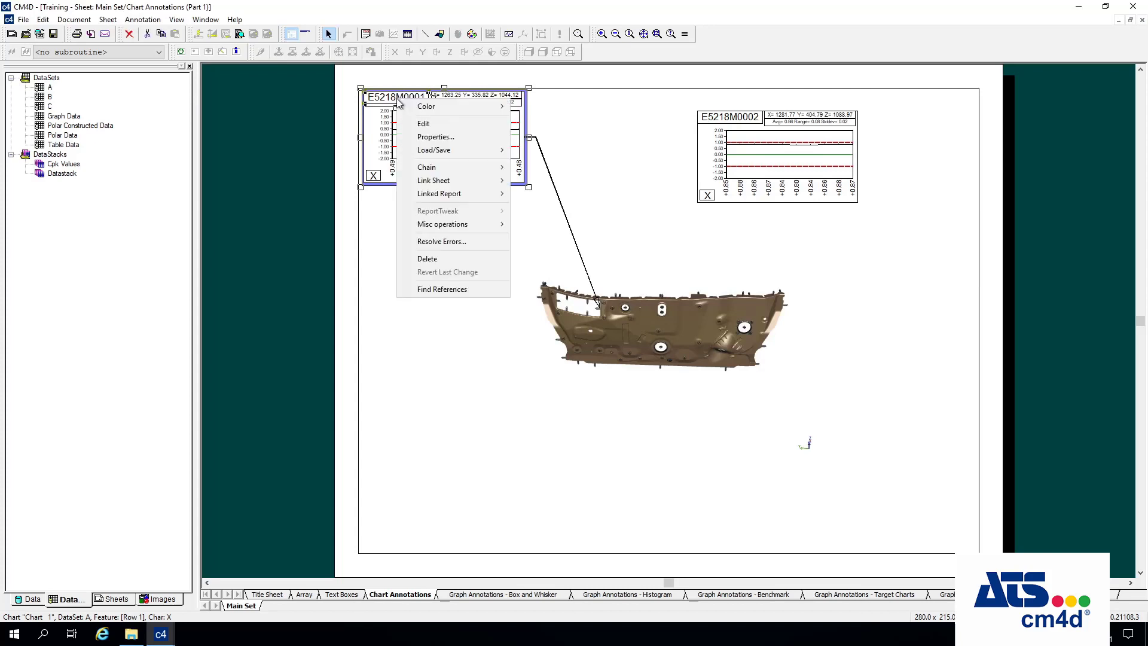
pyautogui.click(435, 137)
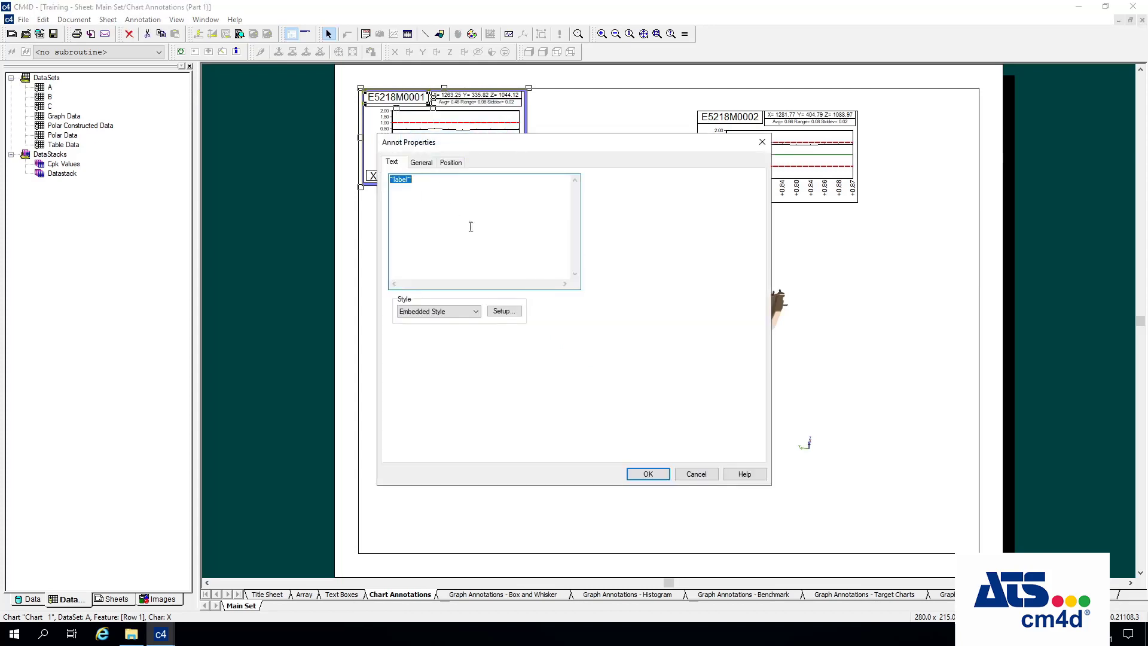
pyautogui.click(421, 162)
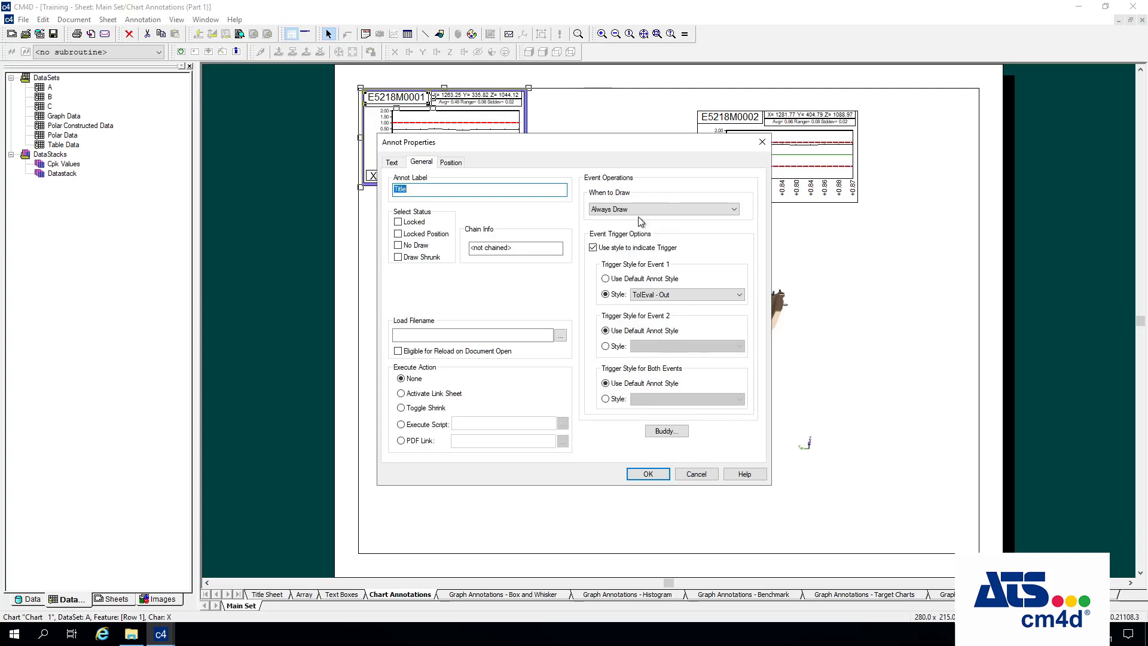
pyautogui.click(697, 476)
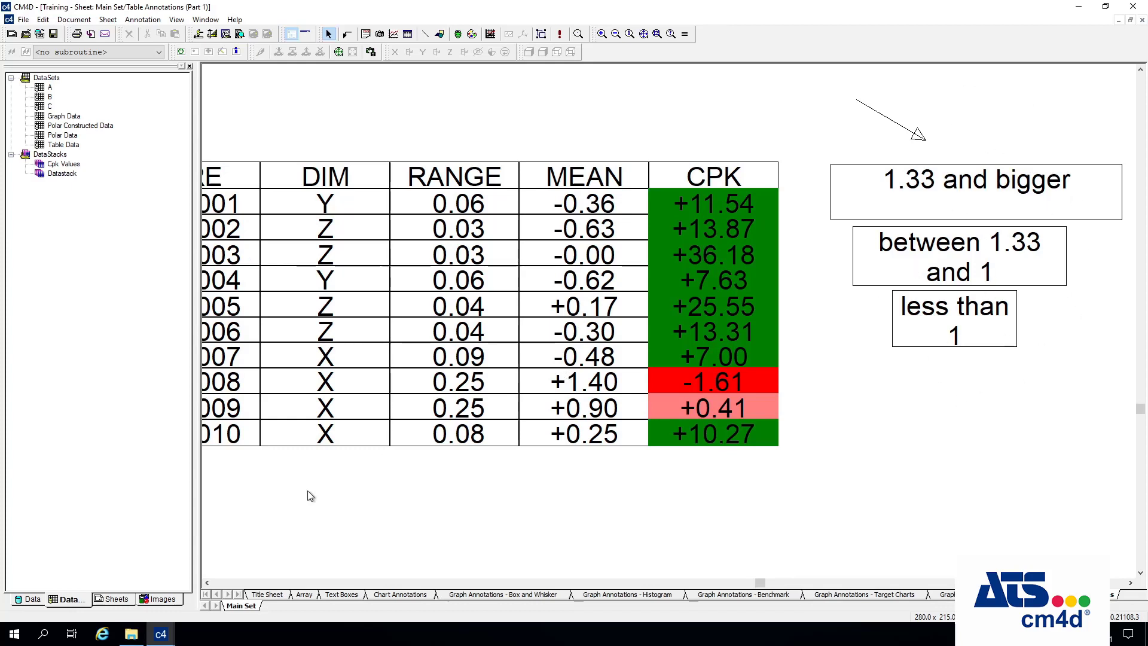
# Return to the Text Boxes sheet and examine the styled E5218M0007 and E5218M0005 text boxes
pyautogui.click(341, 595)
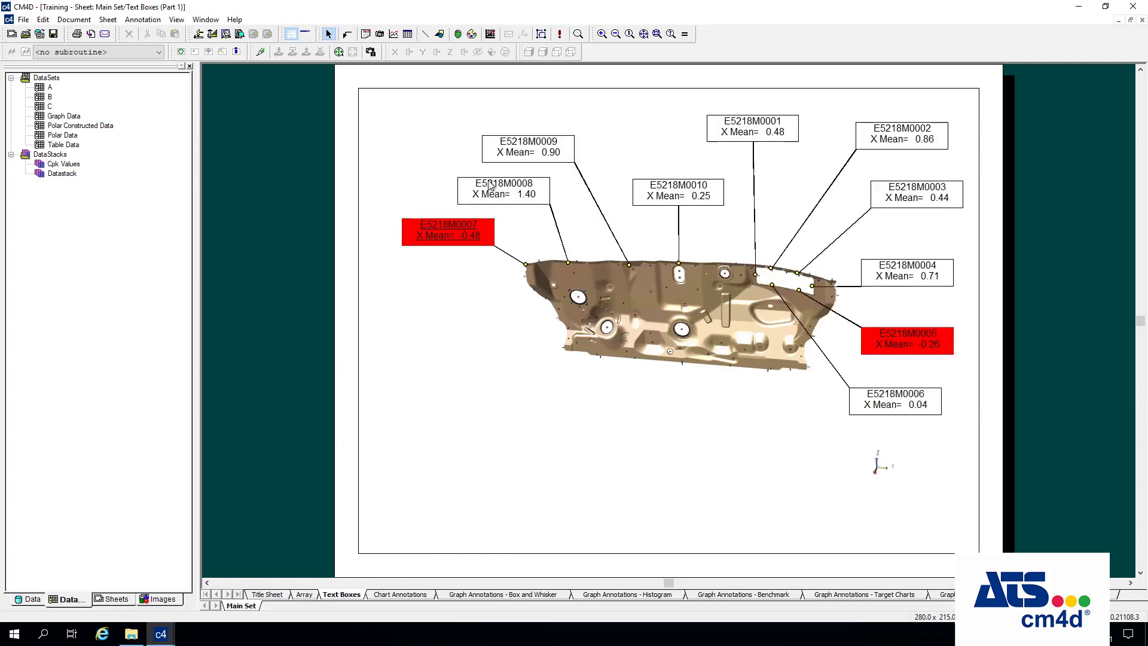
pyautogui.click(452, 221)
pyautogui.click(875, 333)
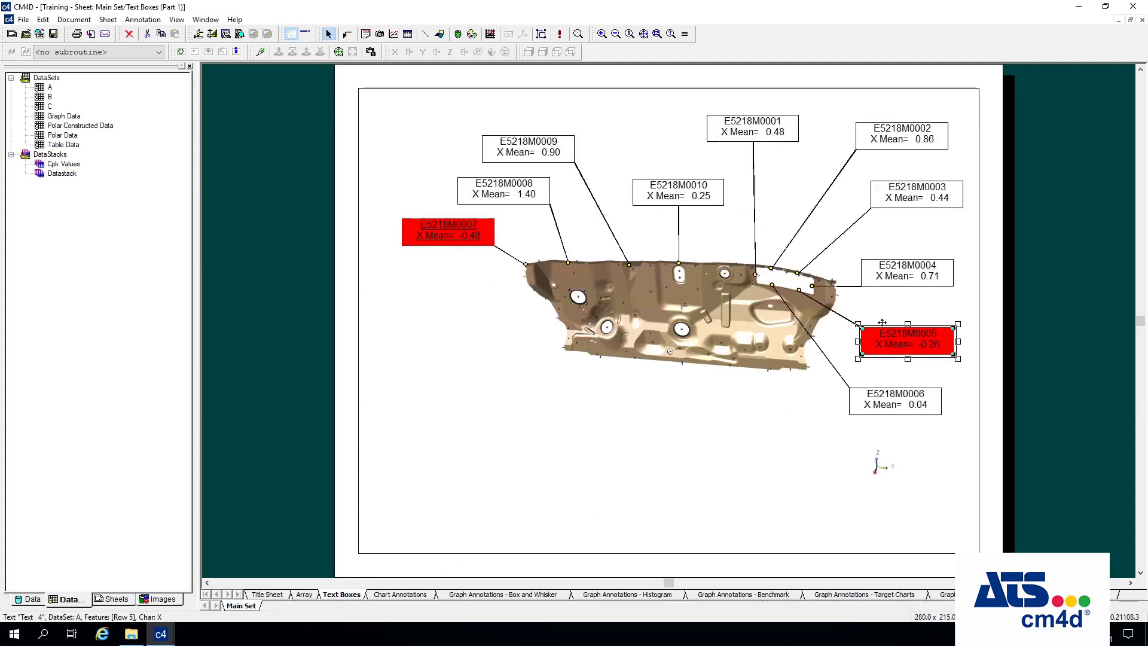
# Check the style choices in the E5218M0007 text box's properties, keep Use Conditional Style and cancel
pyautogui.click(459, 221)
pyautogui.rightClick(457, 233)
pyautogui.click(515, 271)
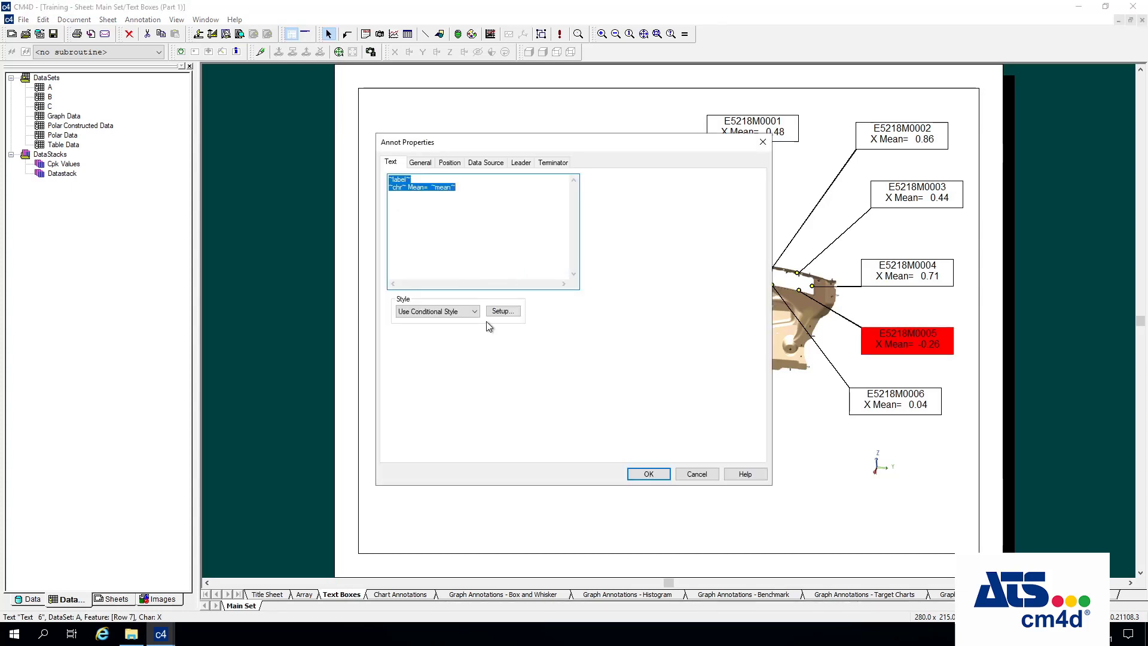
pyautogui.click(438, 312)
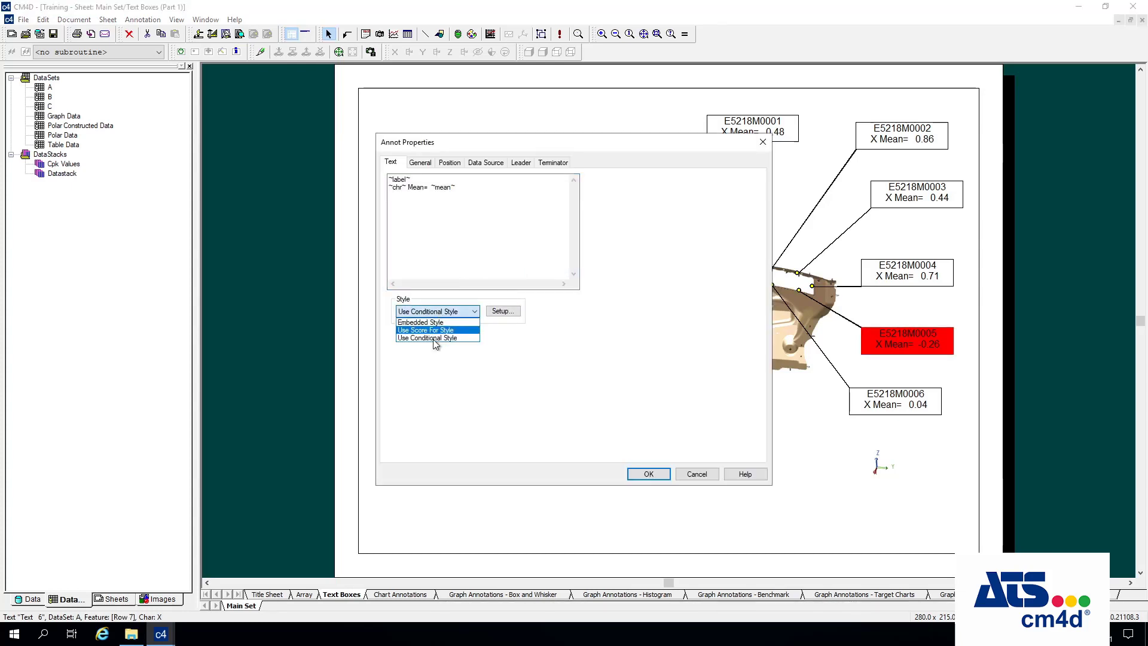
pyautogui.click(434, 339)
pyautogui.click(696, 474)
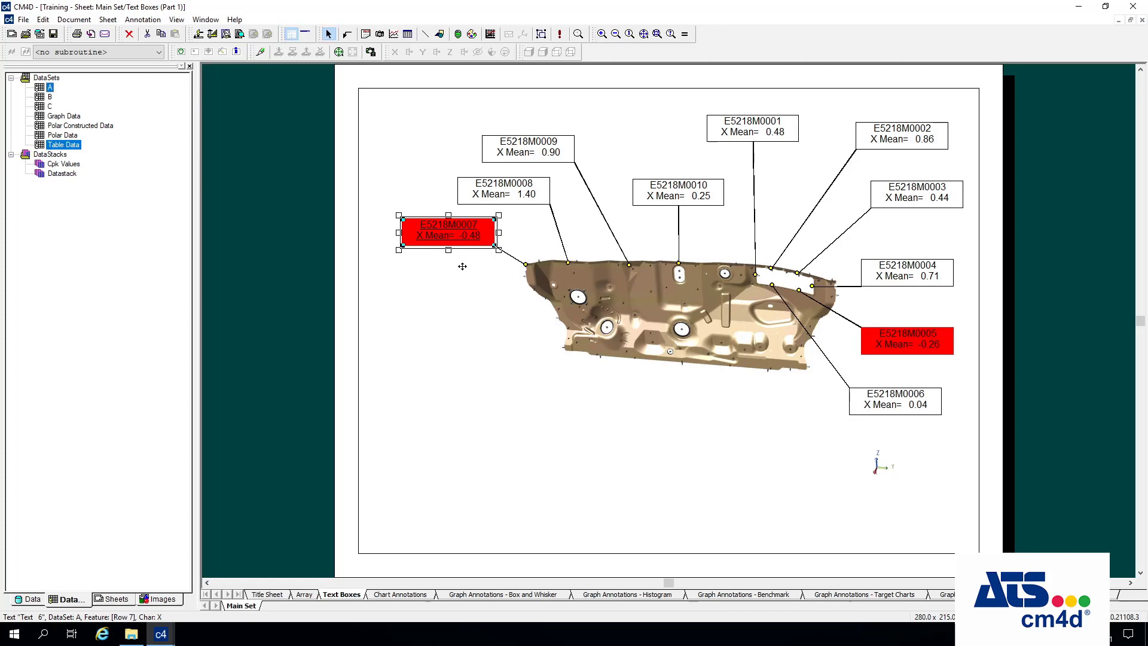
# Review the conditions of the Average Conditional style in the document properties, close without changes and deselect the text box
pyautogui.click(74, 19)
pyautogui.click(85, 61)
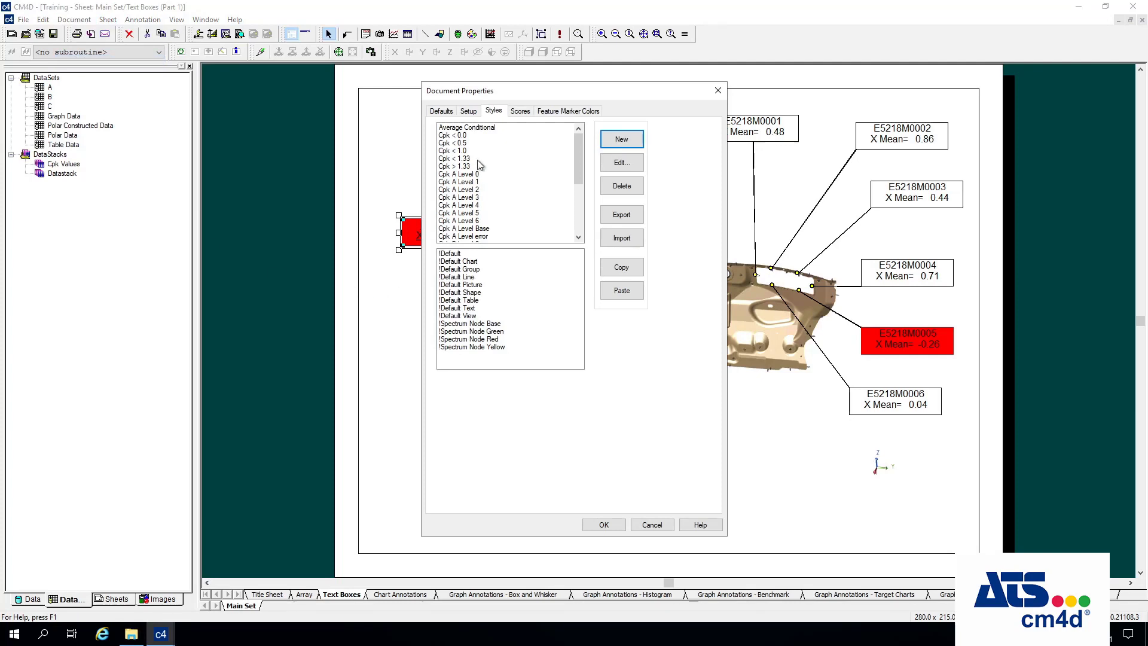
pyautogui.click(486, 129)
pyautogui.click(622, 163)
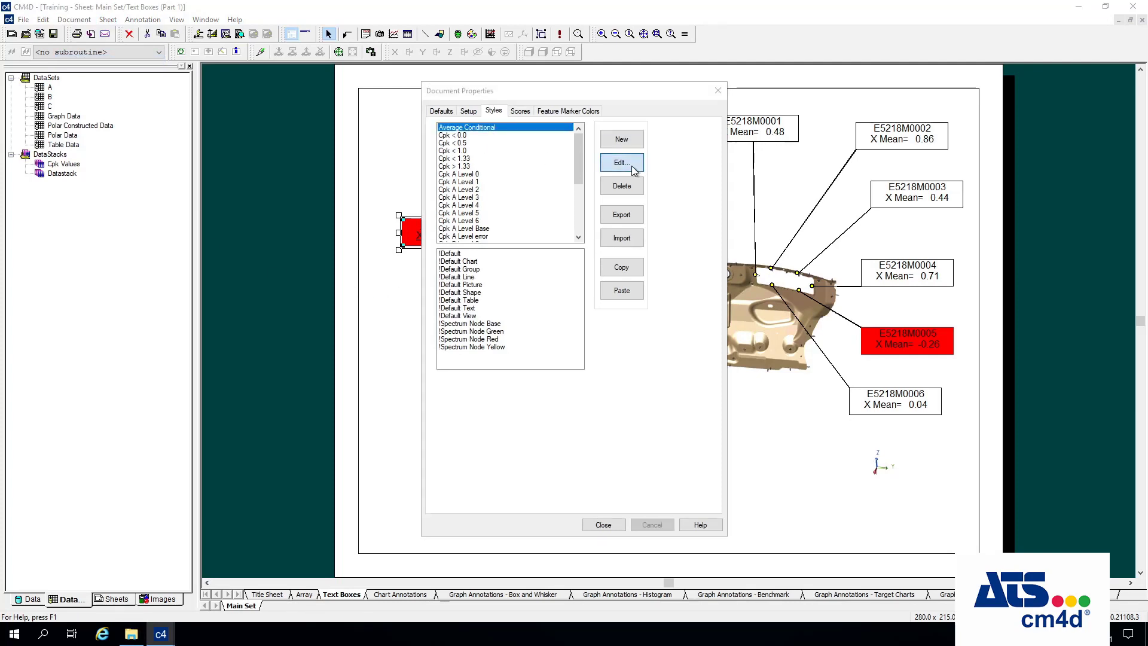
pyautogui.click(610, 189)
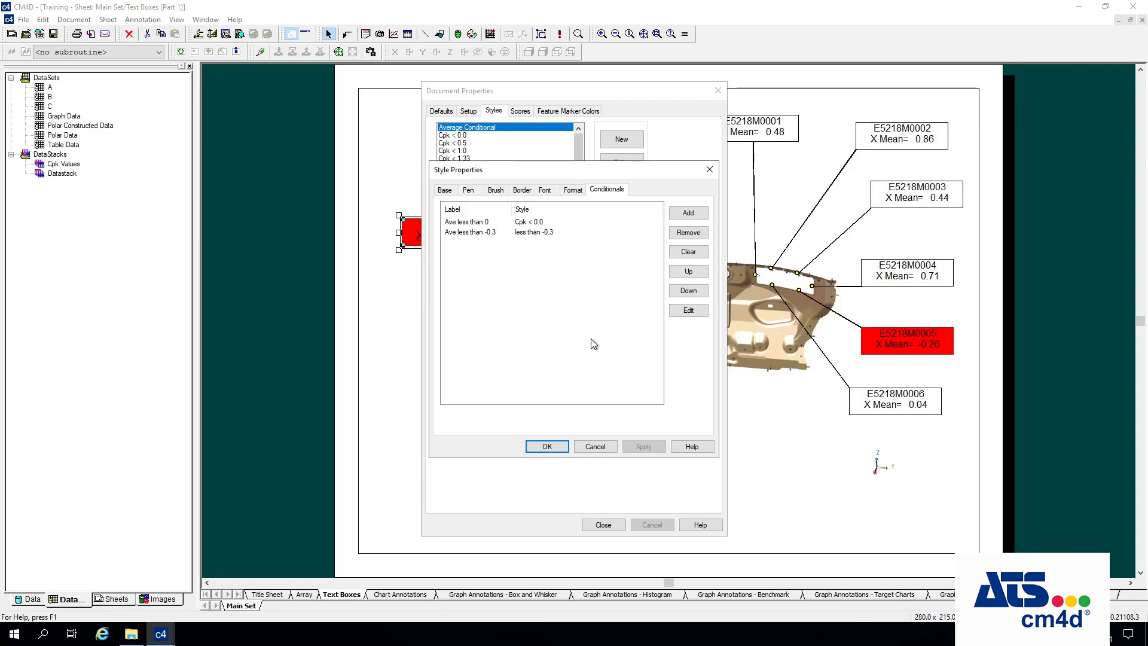
pyautogui.press('Escape')
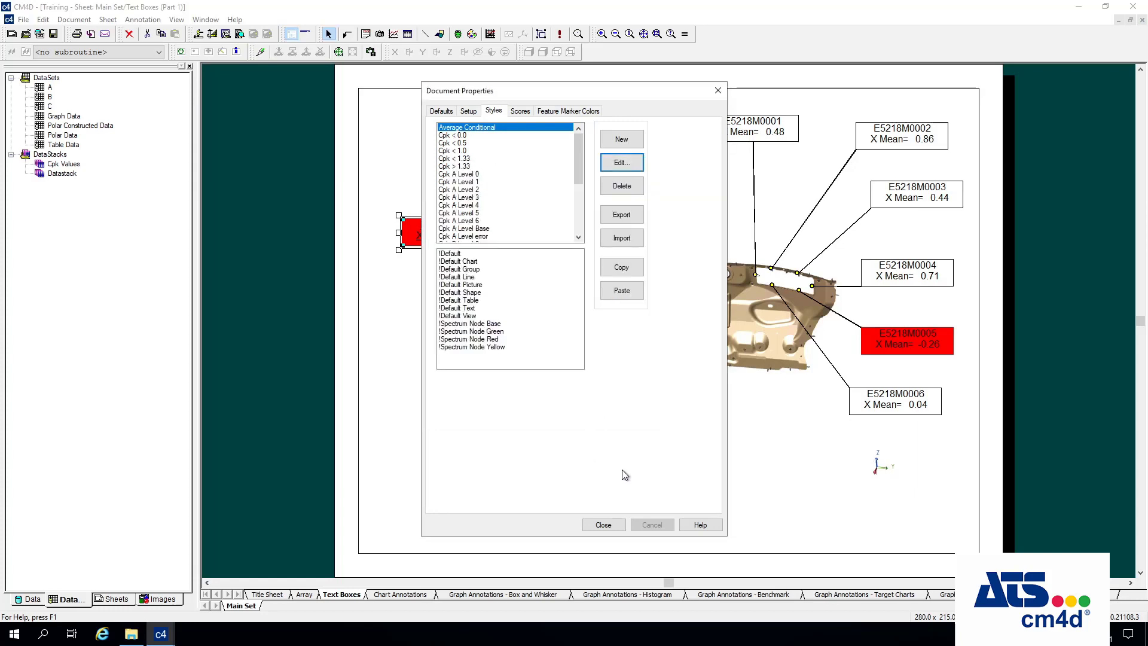
pyautogui.click(718, 90)
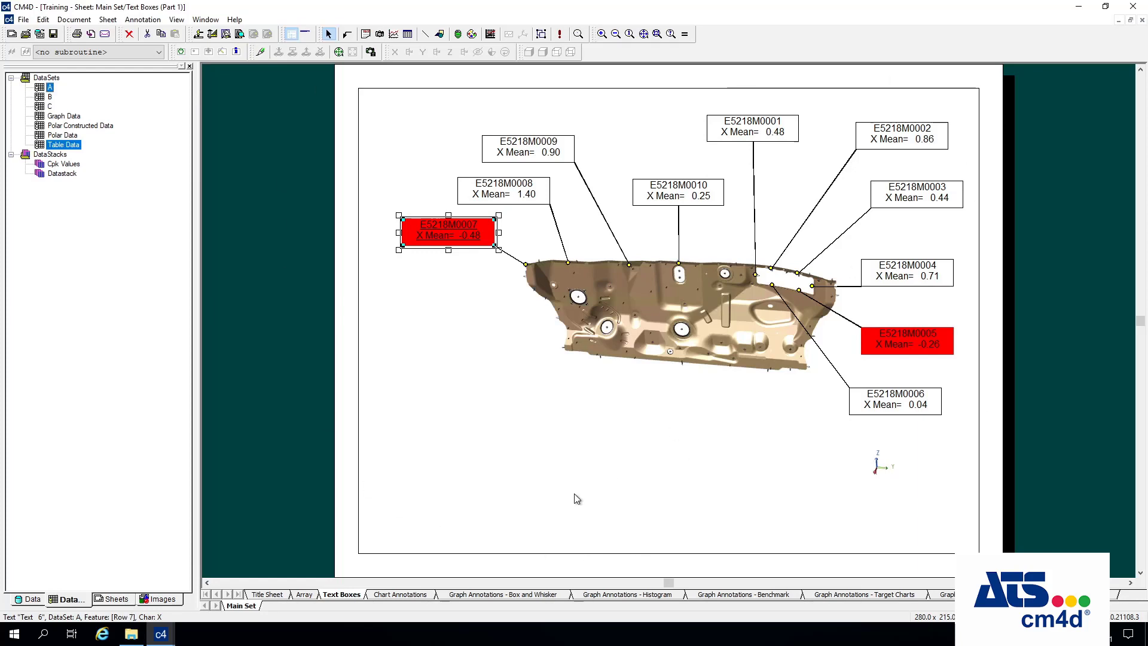
pyautogui.click(572, 509)
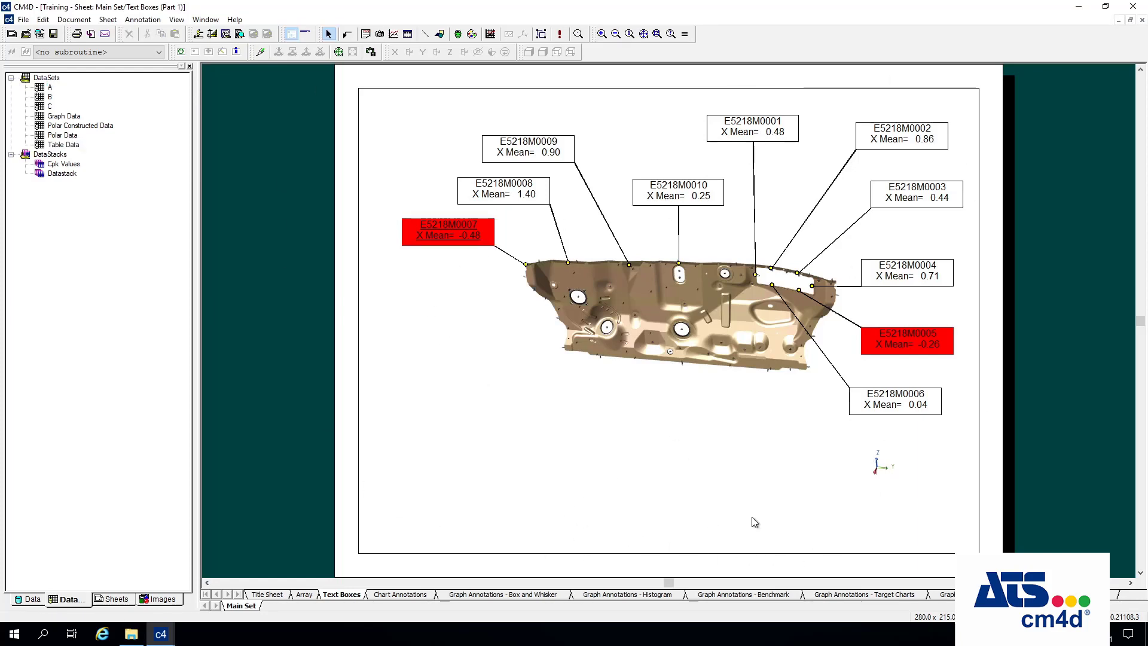